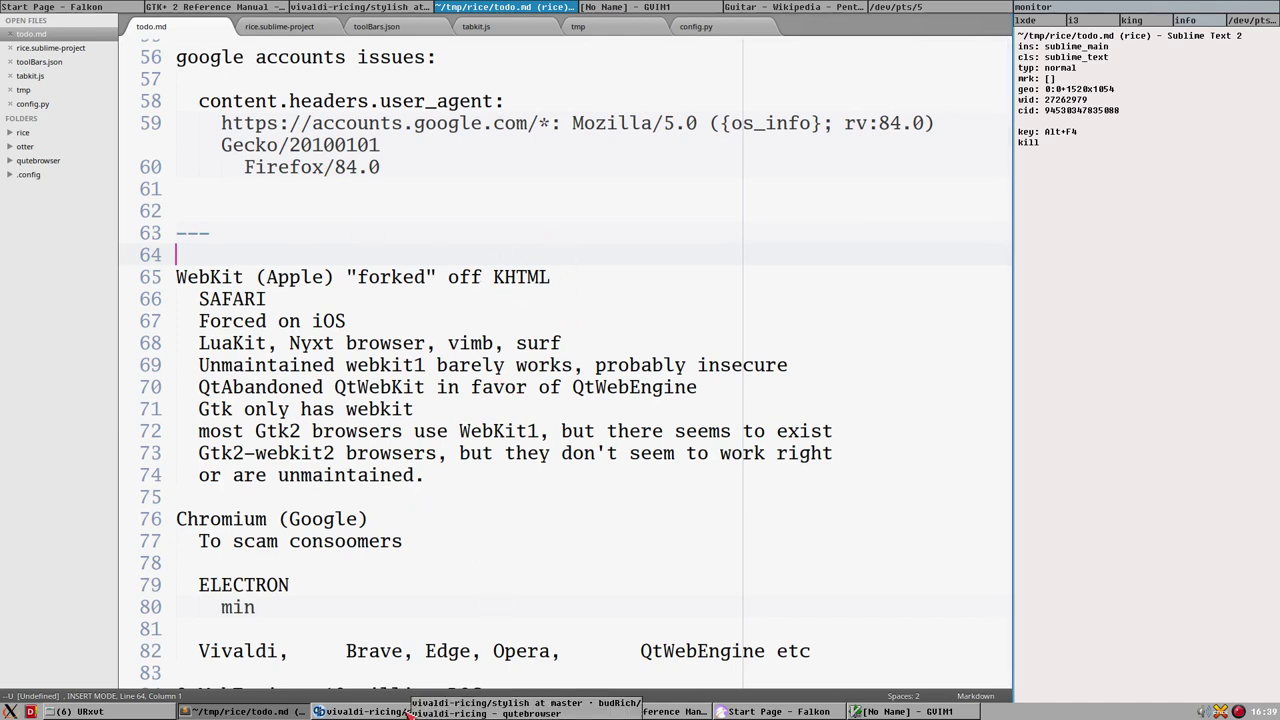
Step: In the browser, cycle through the Version info, Infinite Ink Portals and vivaldi-ricing tabs, and try link hints
click(408, 712)
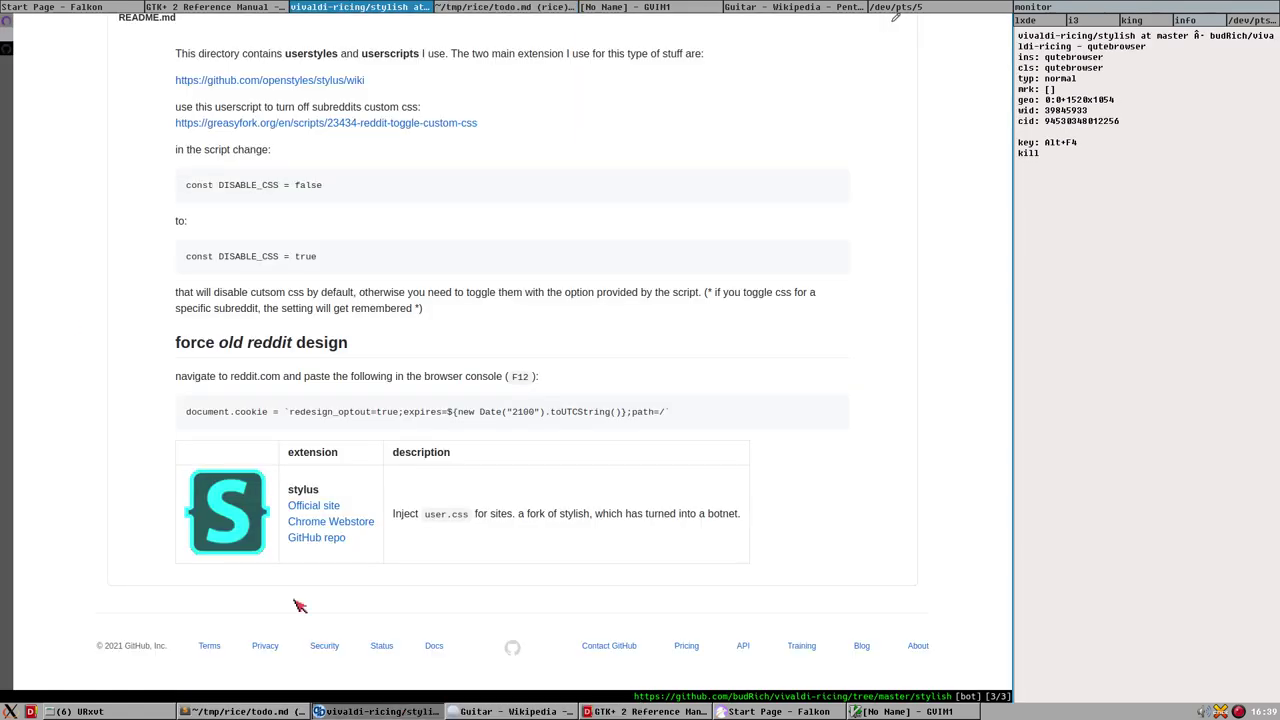
click(8, 33)
click(6, 21)
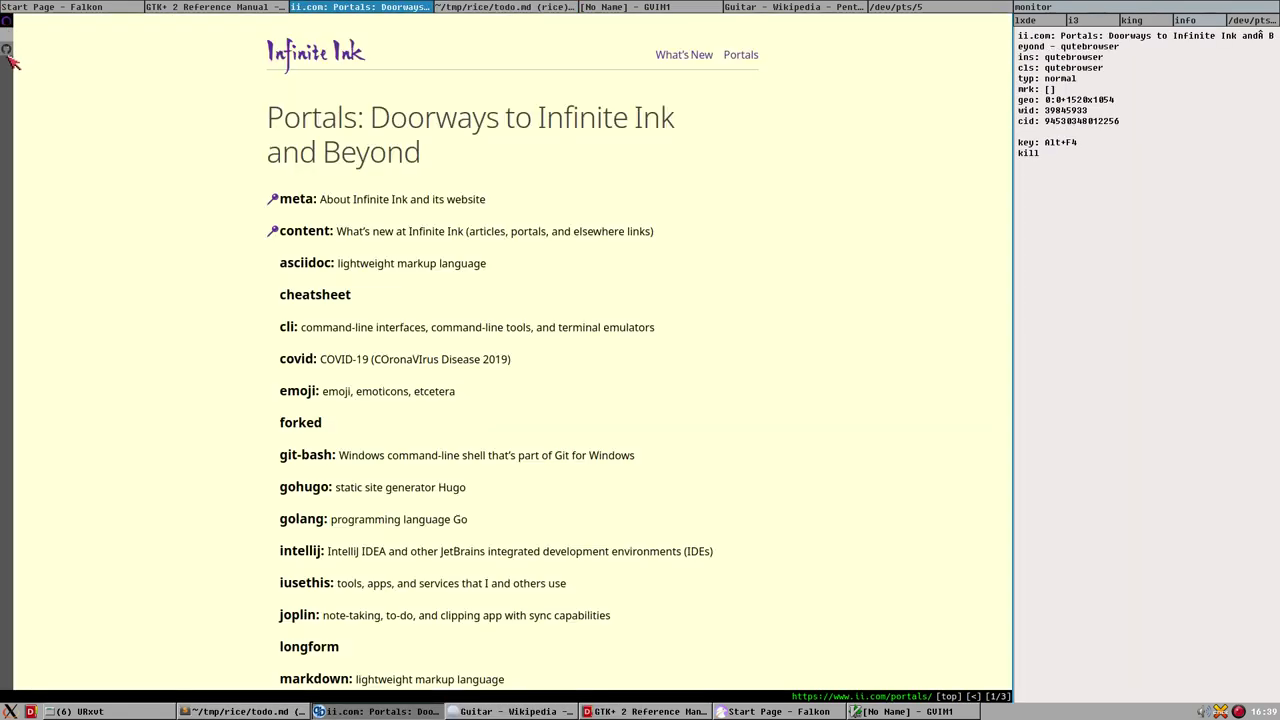
click(8, 52)
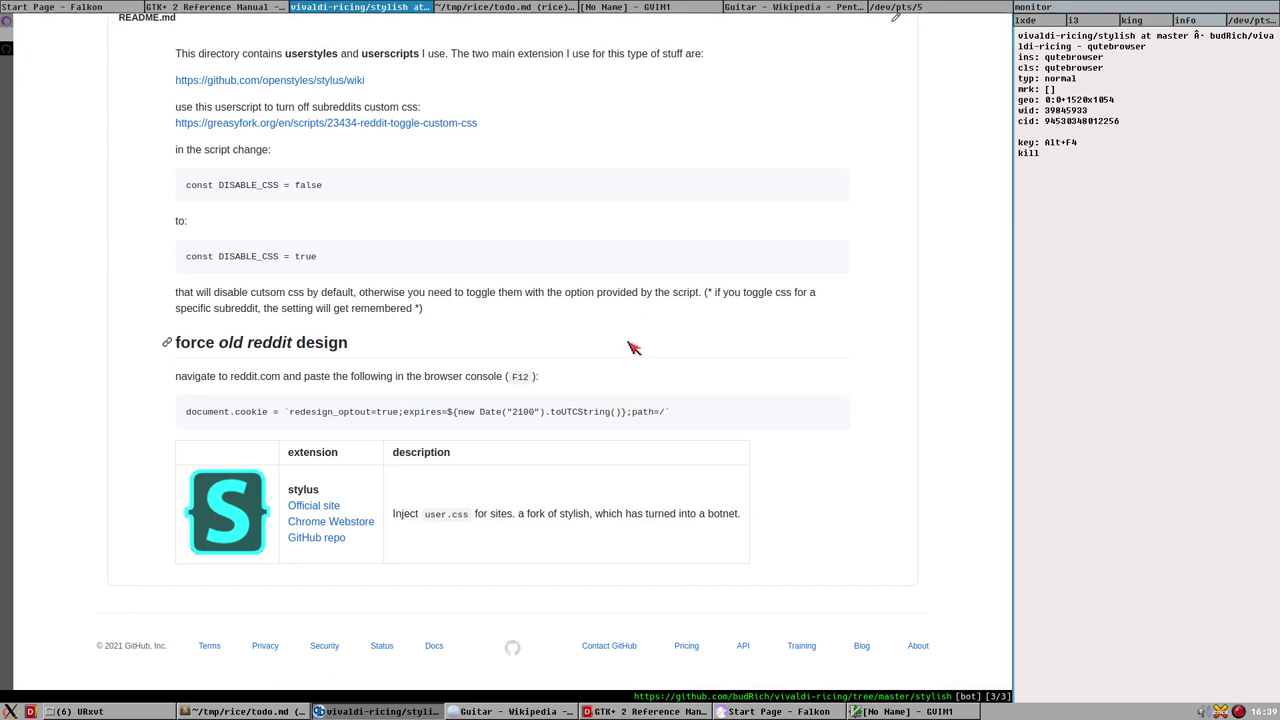
key(f)
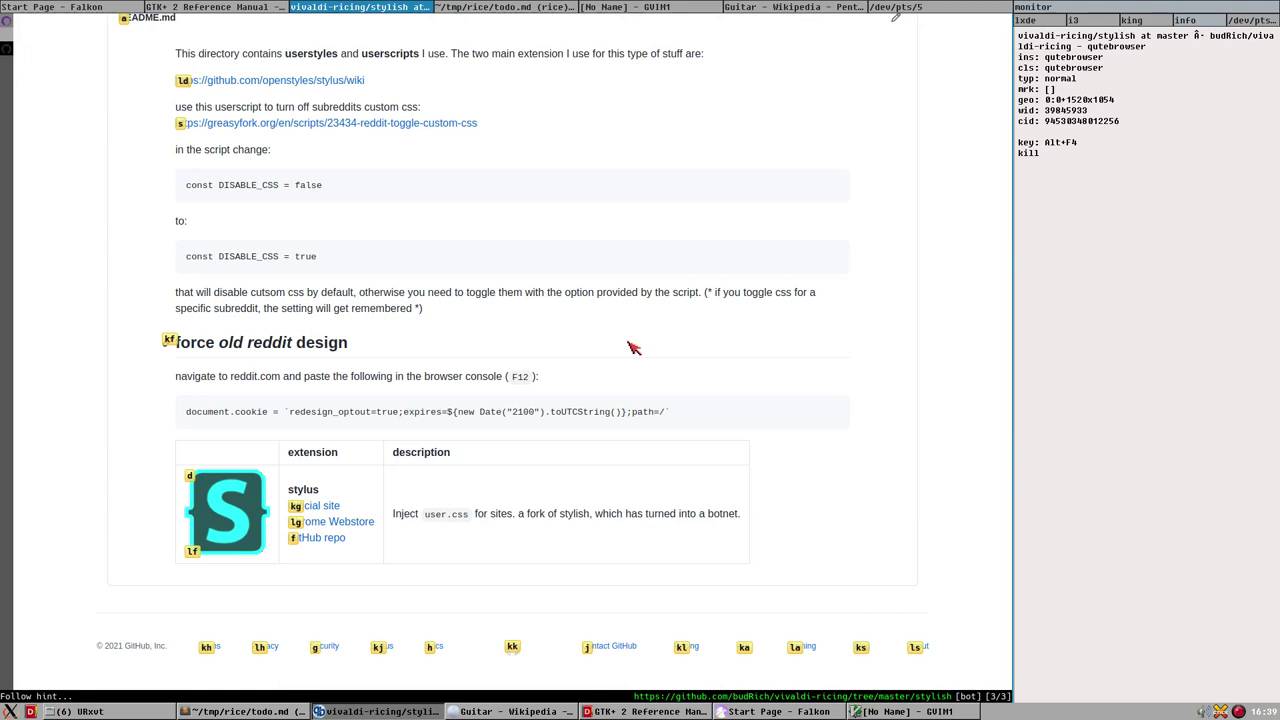
key(Escape)
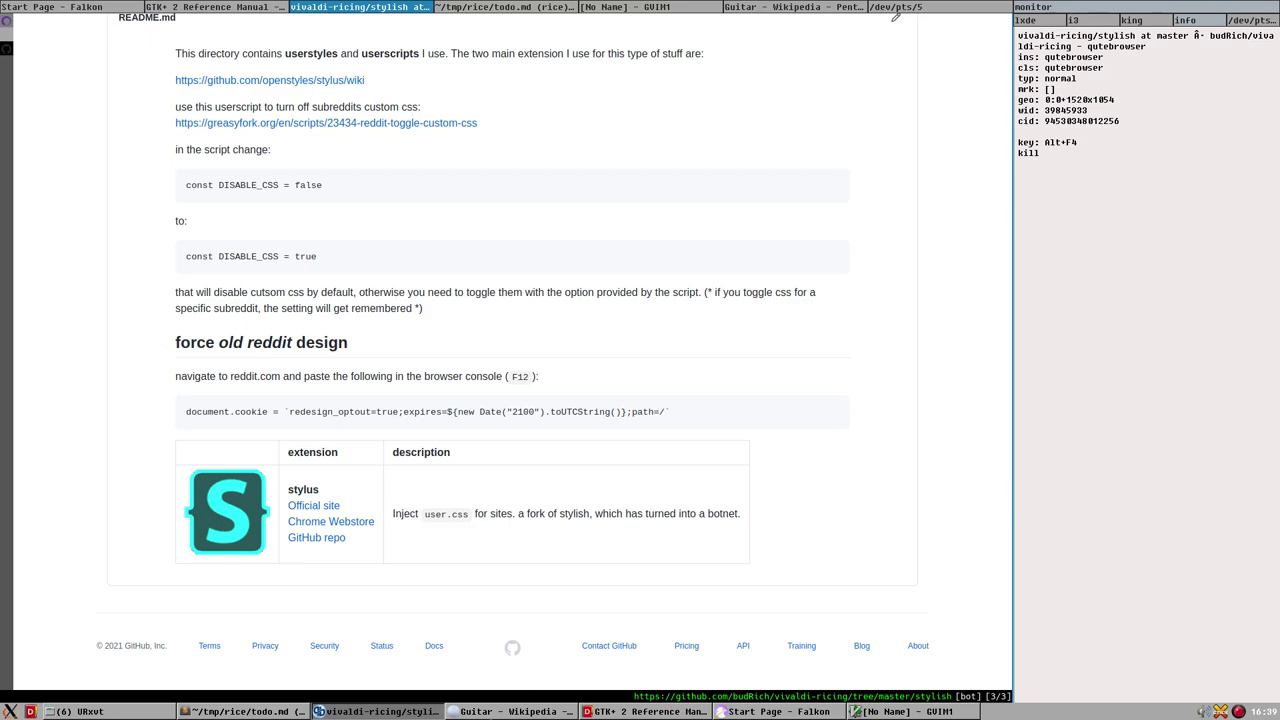
Step: In todo.md, select QtWebEngine, Chromium, WebKit, Mozilla, Gnome and 'Pale Moon is using'
click(292, 711)
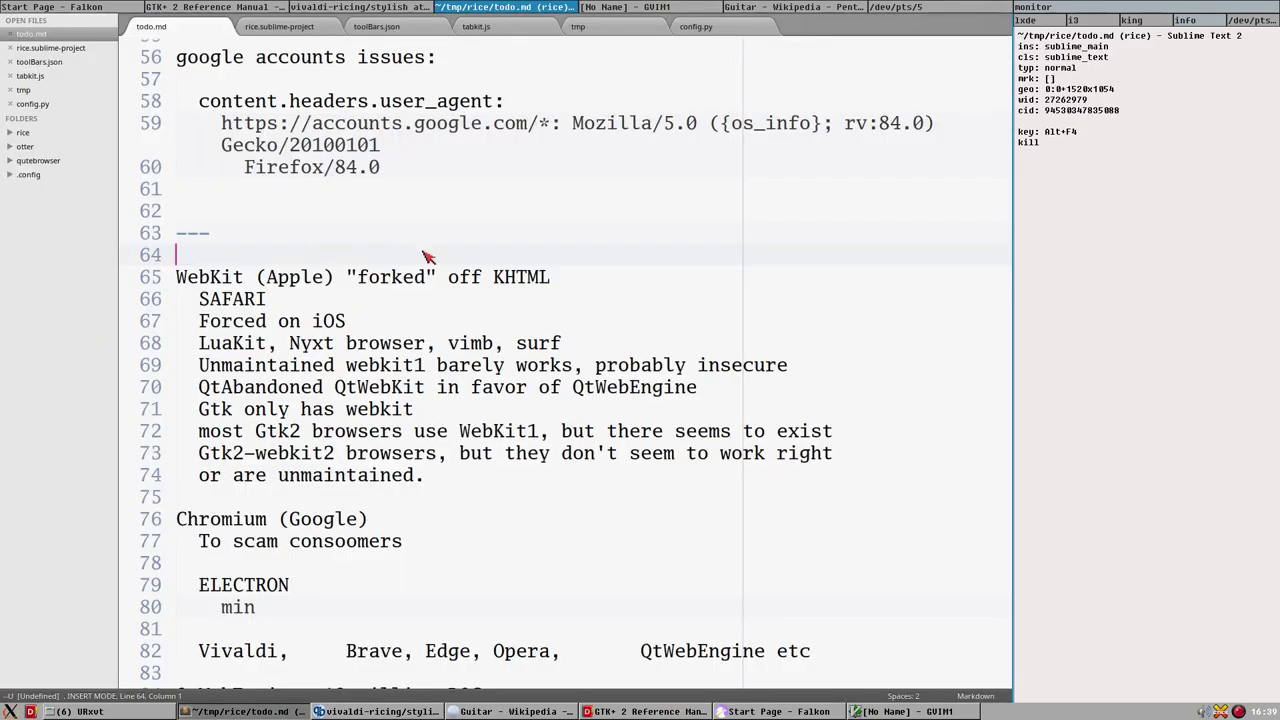
scroll(527, 400, down, 2)
double_click(700, 519)
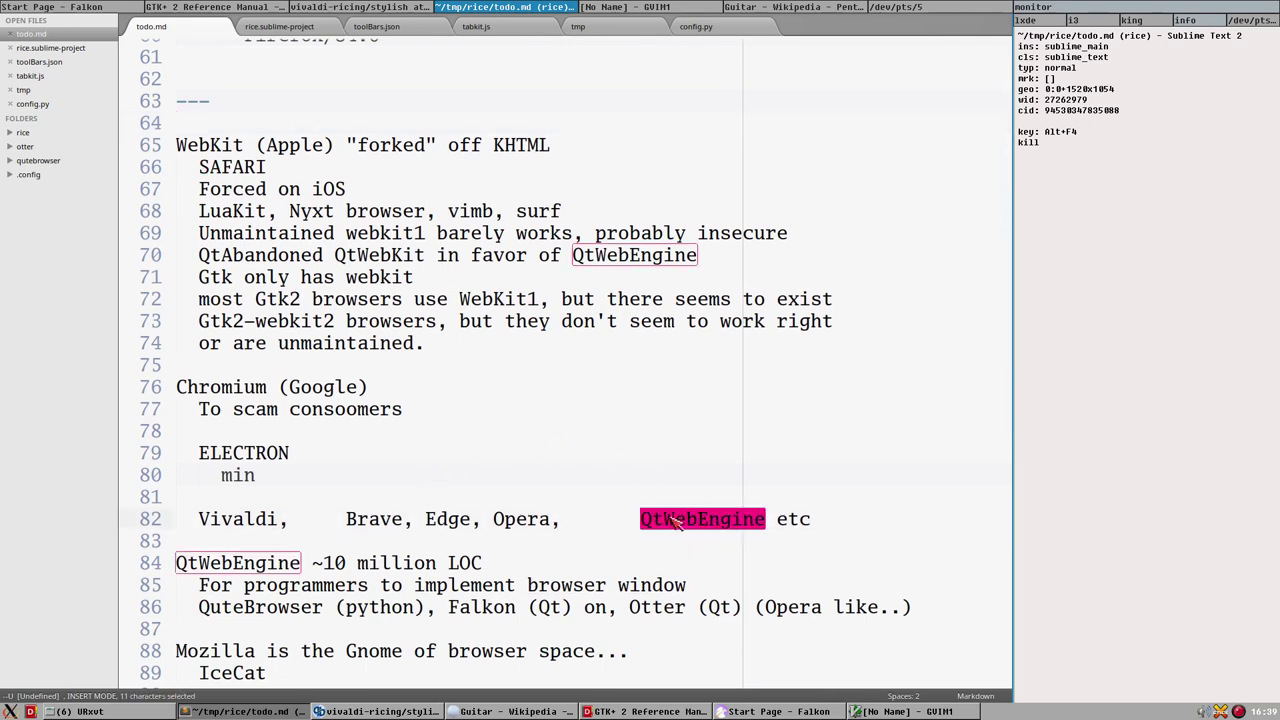
double_click(212, 386)
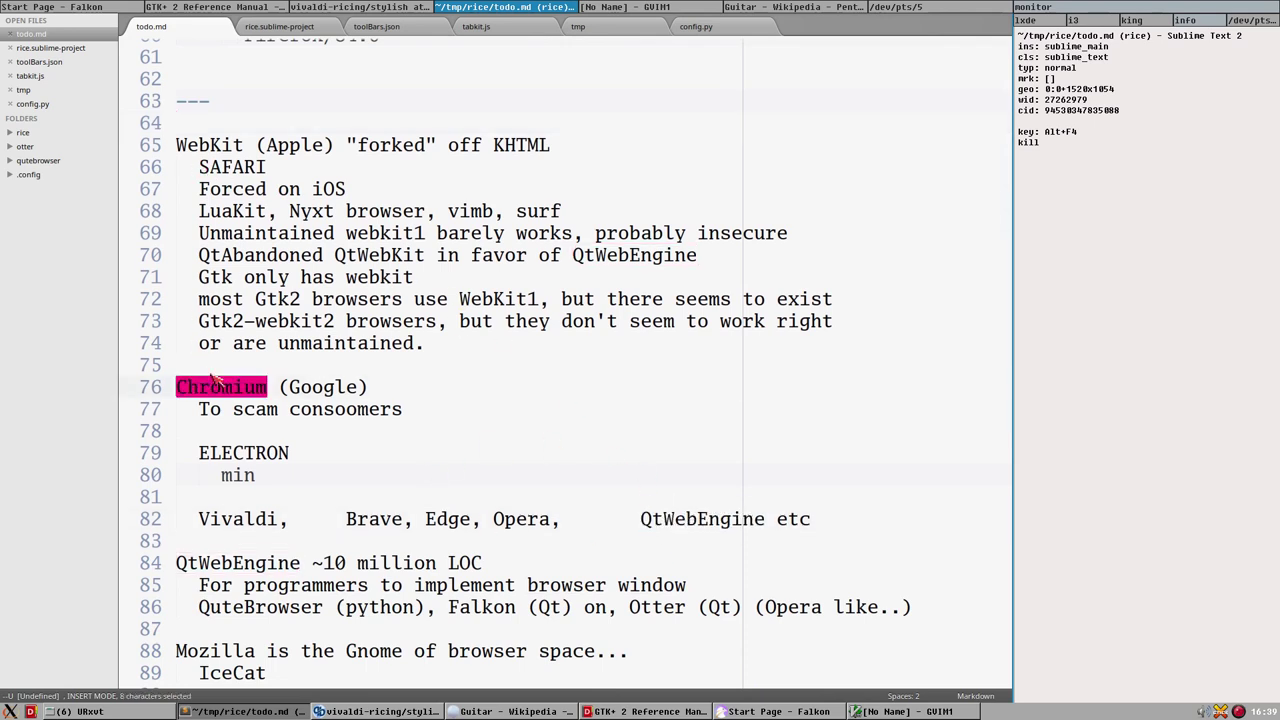
double_click(203, 146)
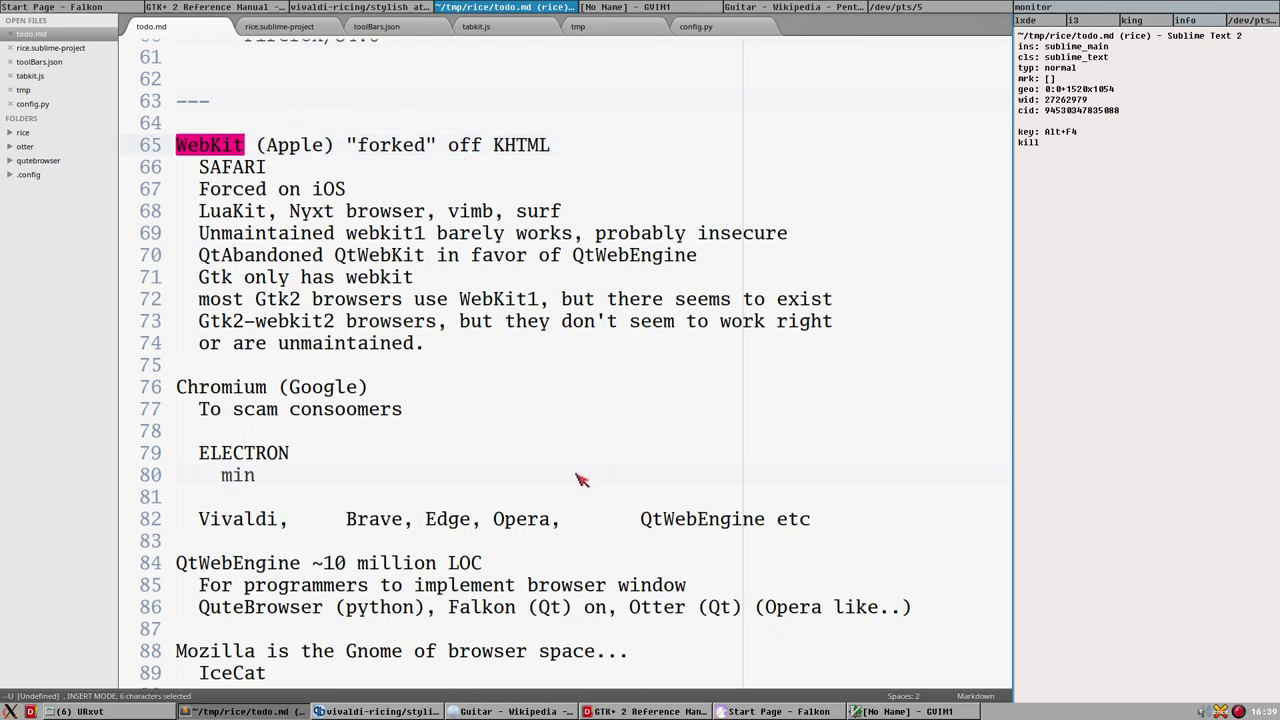
scroll(717, 455, down, 2)
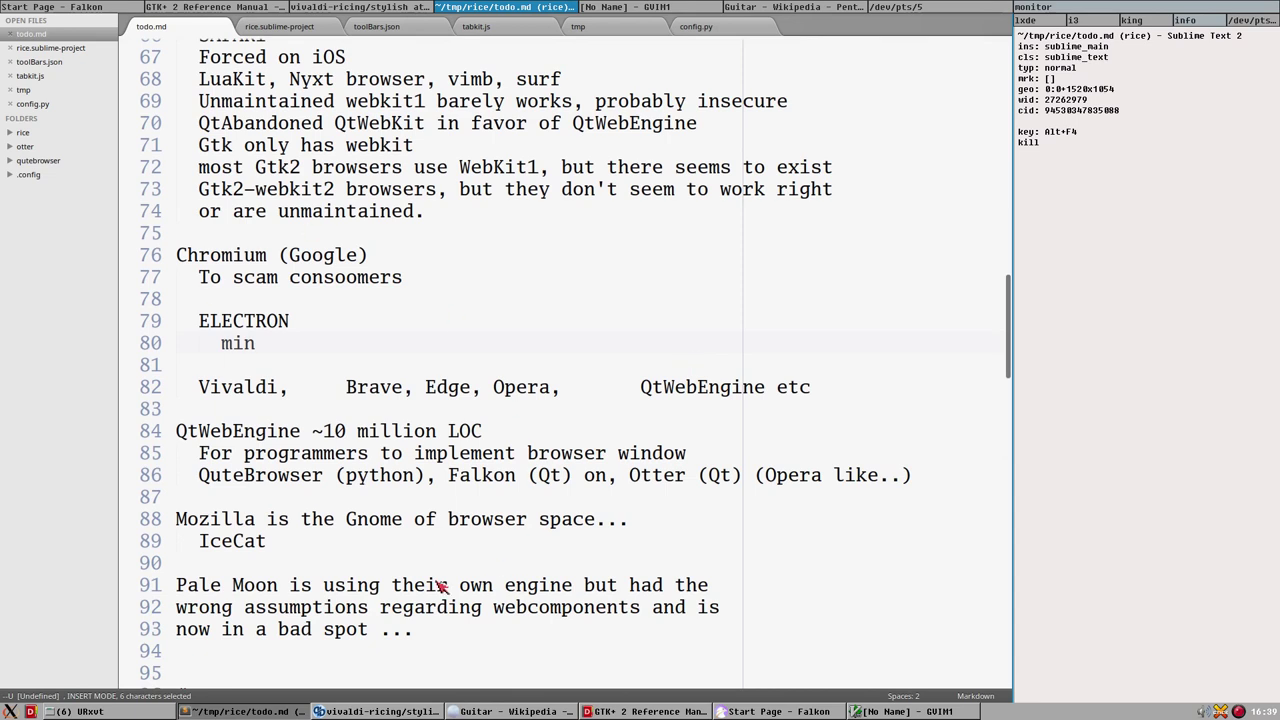
double_click(213, 522)
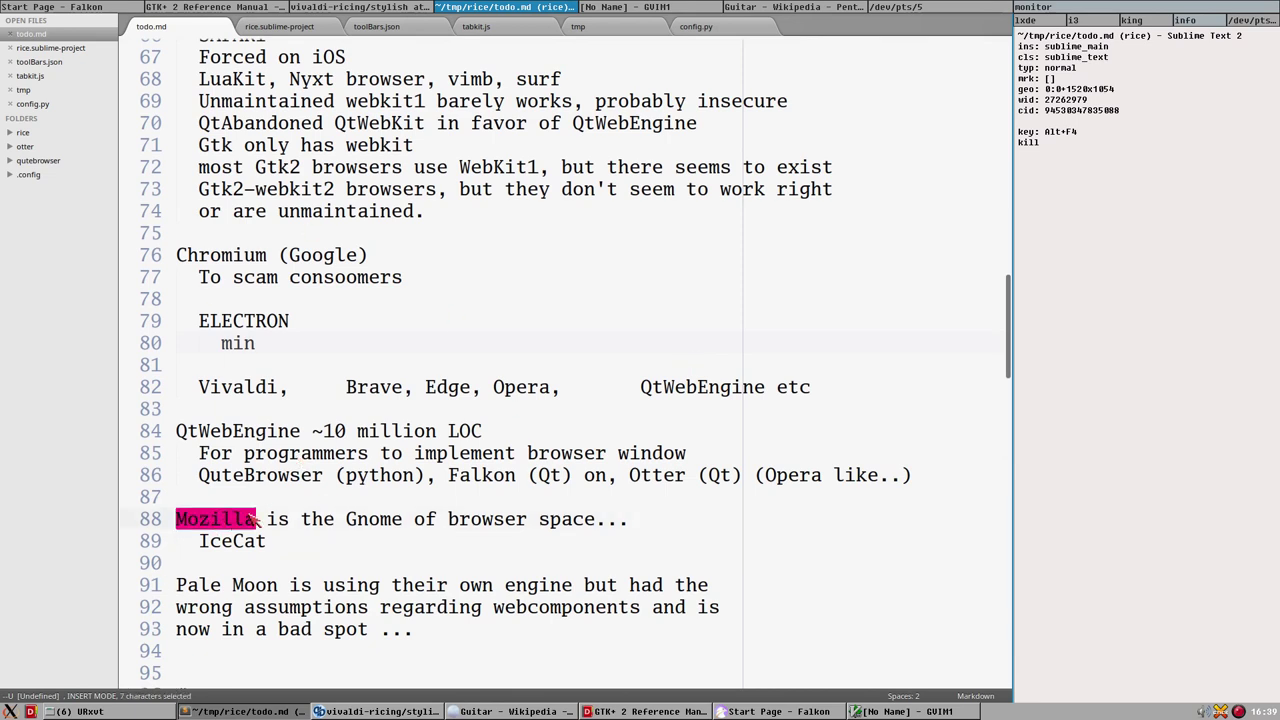
double_click(385, 523)
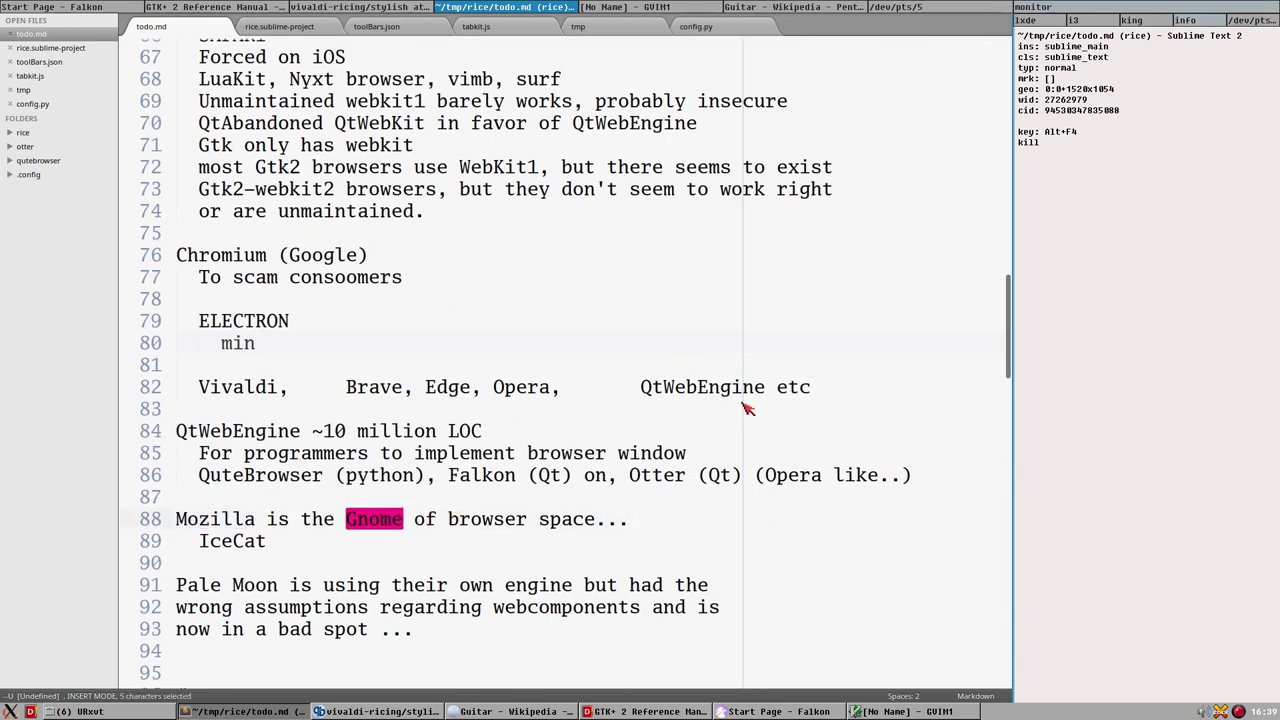
scroll(745, 405, down, 2)
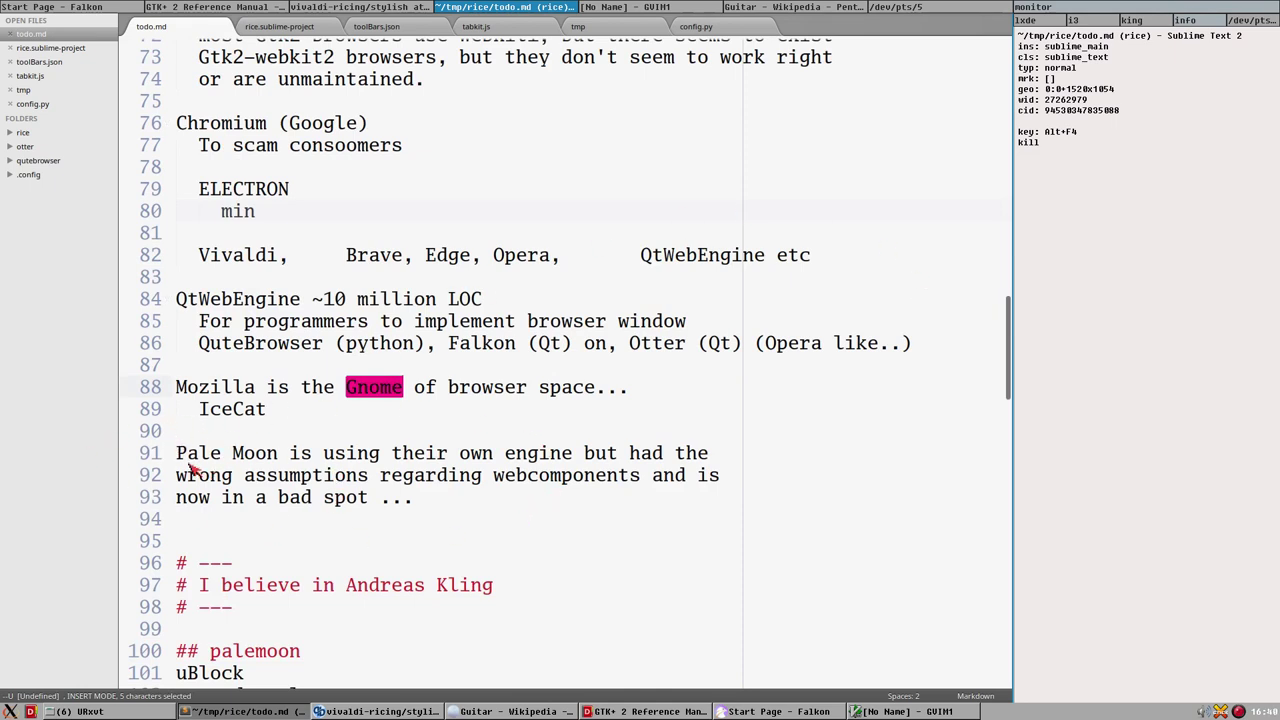
drag(177, 453, 381, 458)
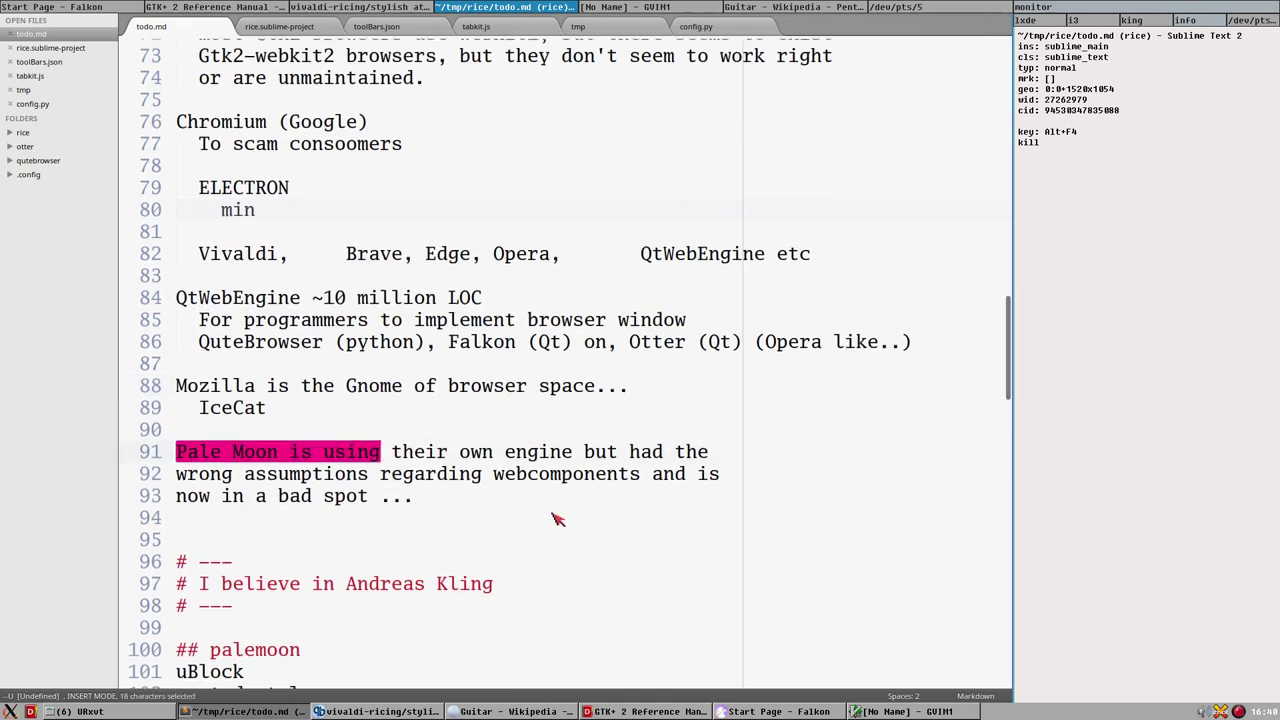
Step: Scroll through the todo.md notes, reselect WebKit on line 65, then rest on Chromium on line 76
scroll(557, 519, down, 2)
drag(272, 478, 146, 436)
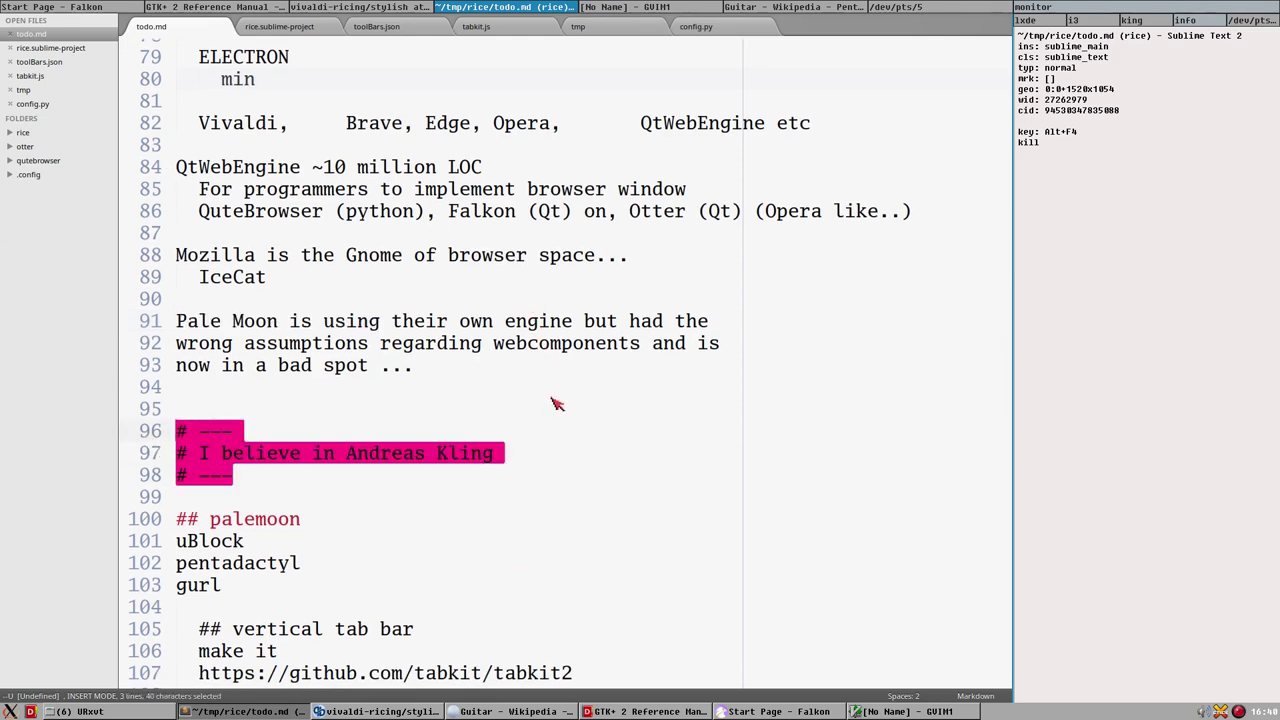
scroll(558, 406, up, 5)
scroll(636, 440, up, 5)
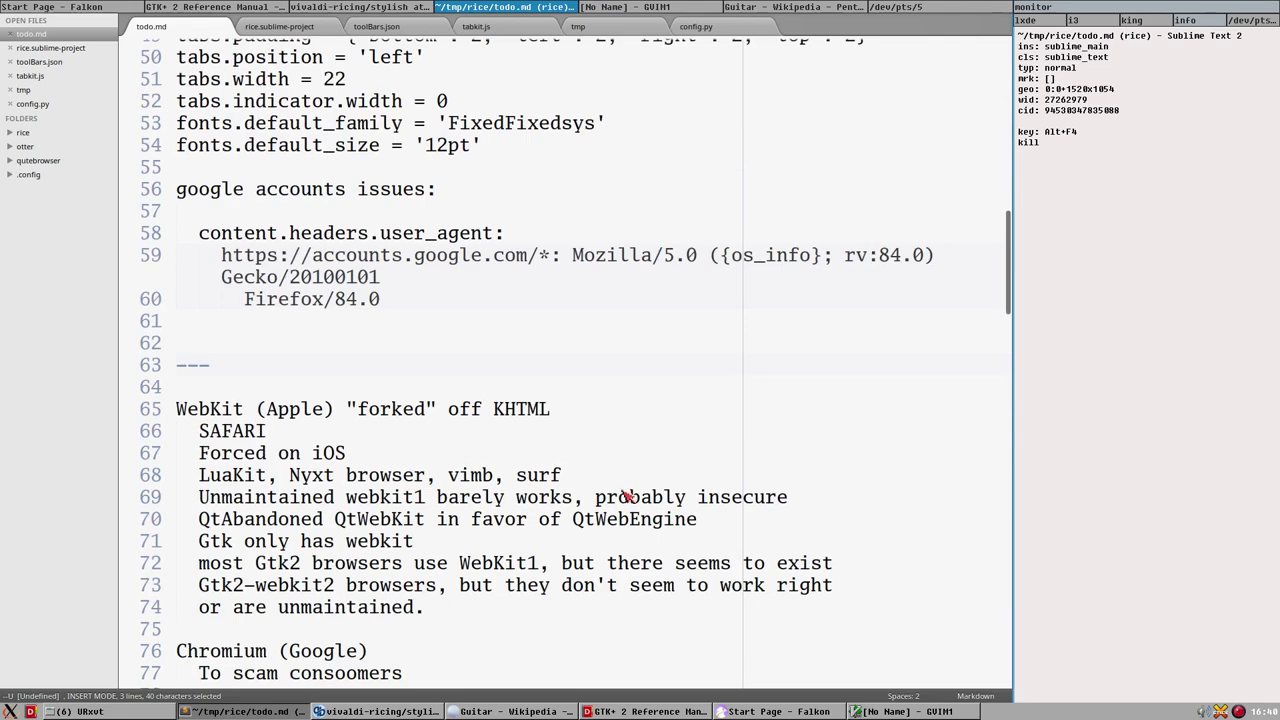
scroll(590, 452, up, 4)
scroll(586, 463, down, 3)
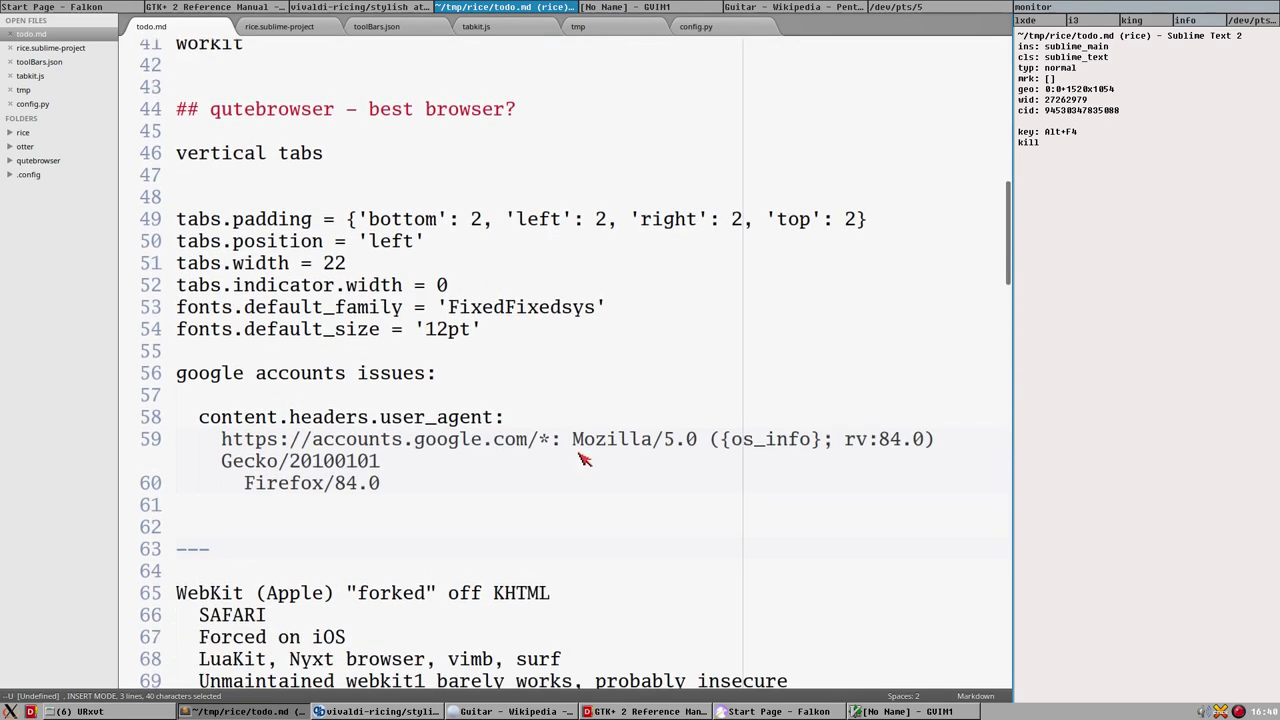
scroll(550, 458, down, 6)
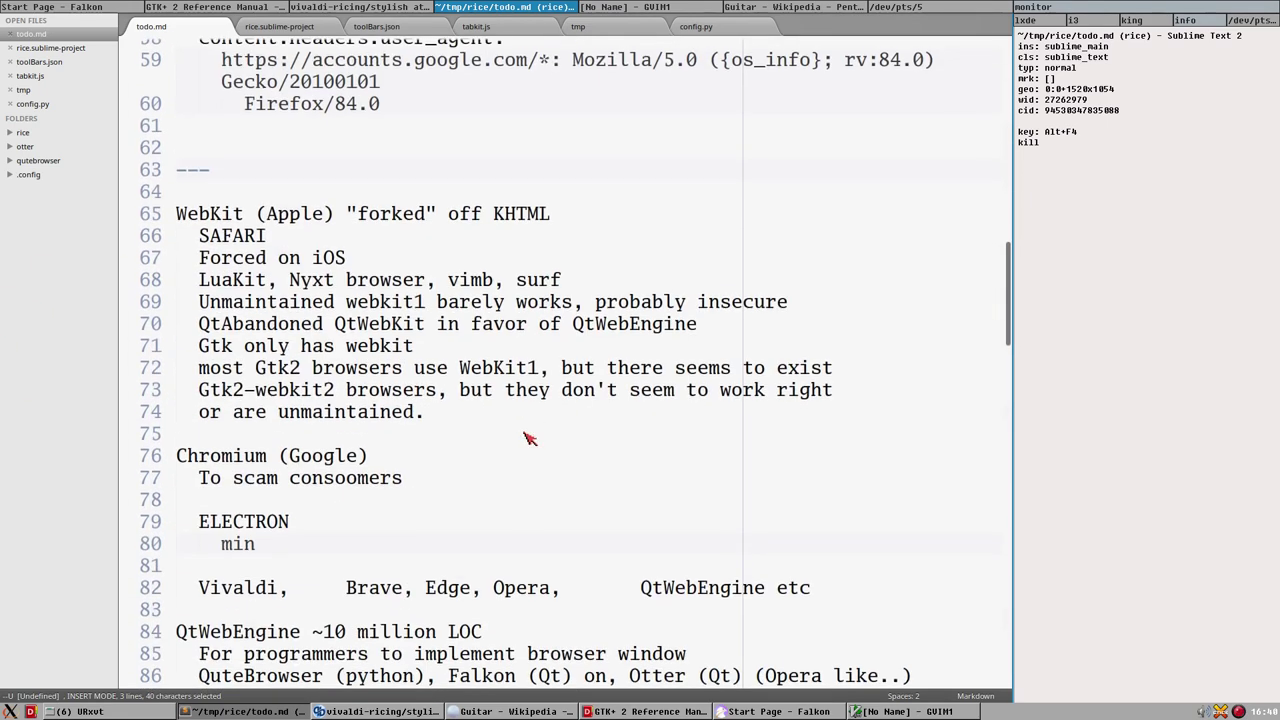
scroll(620, 462, up, 6)
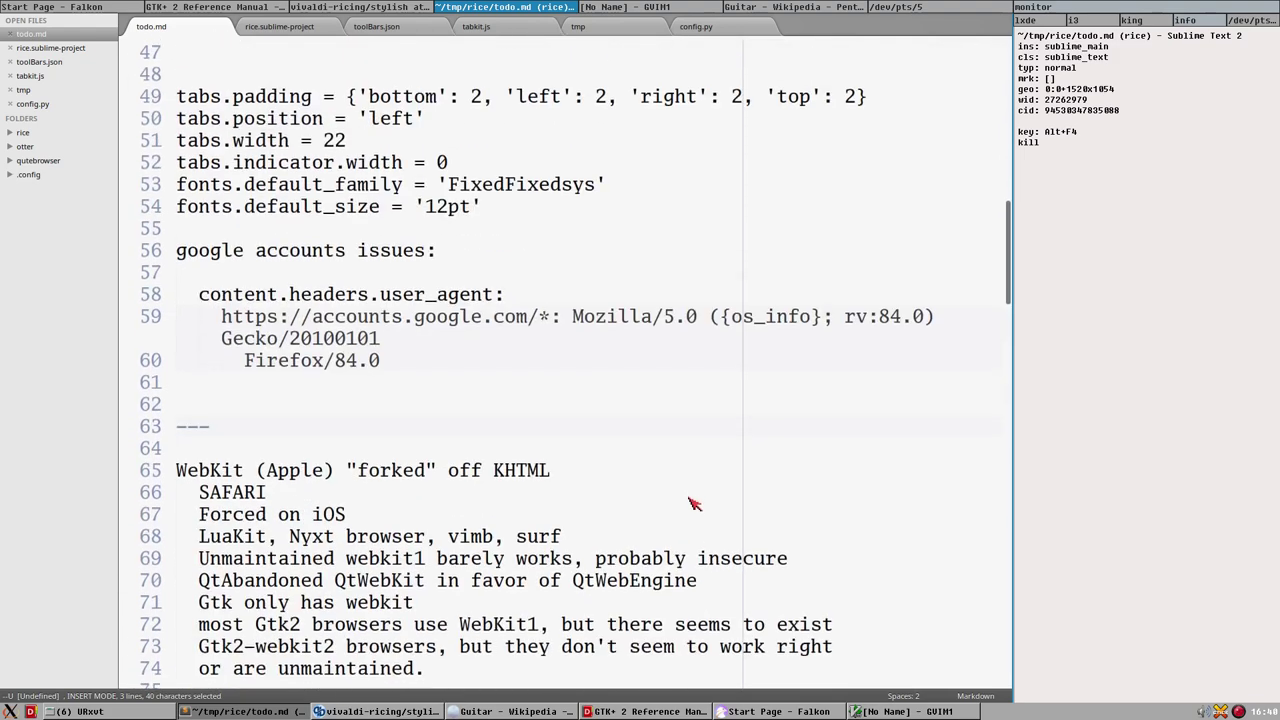
scroll(481, 545, up, 3)
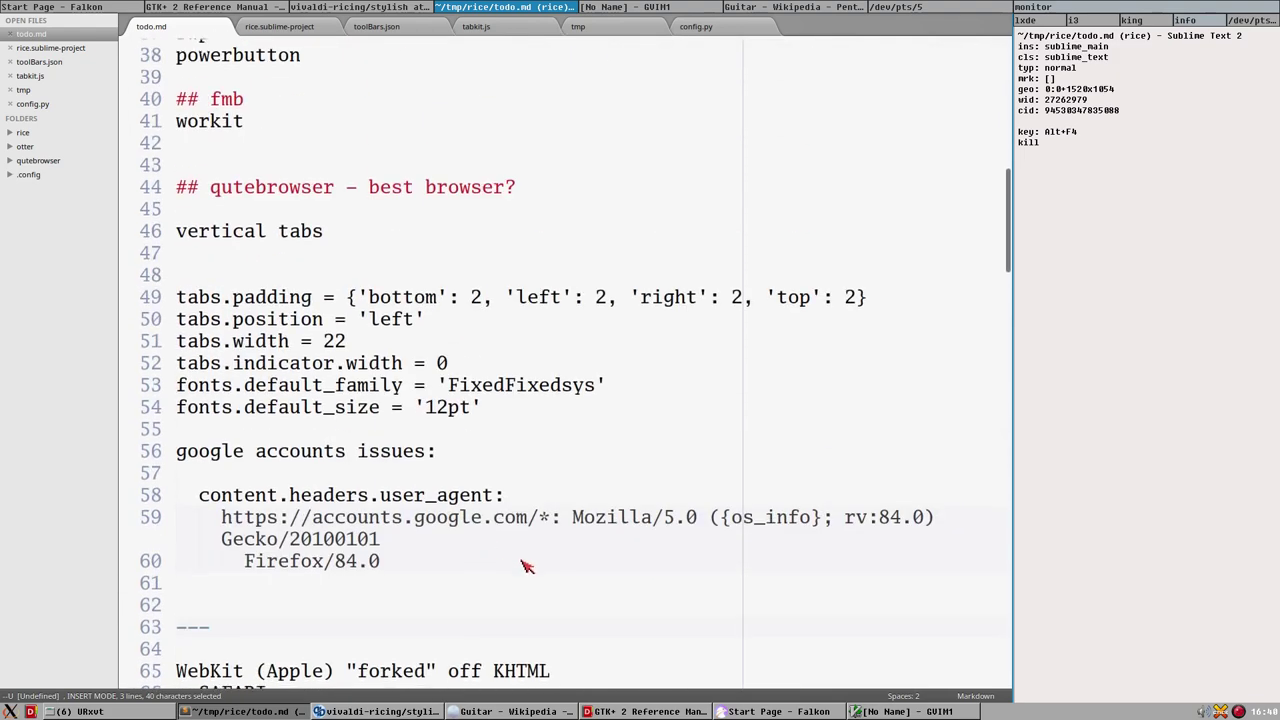
scroll(504, 514, down, 3)
scroll(512, 480, up, 1)
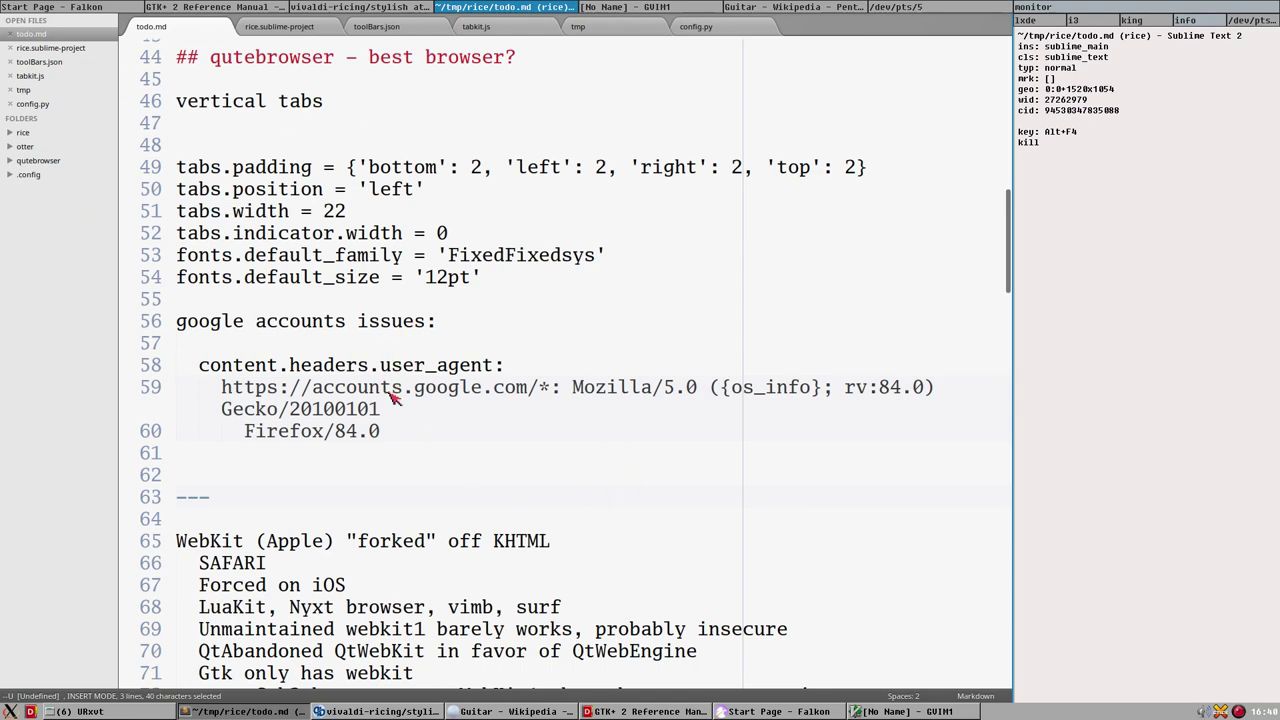
scroll(357, 519, down, 2)
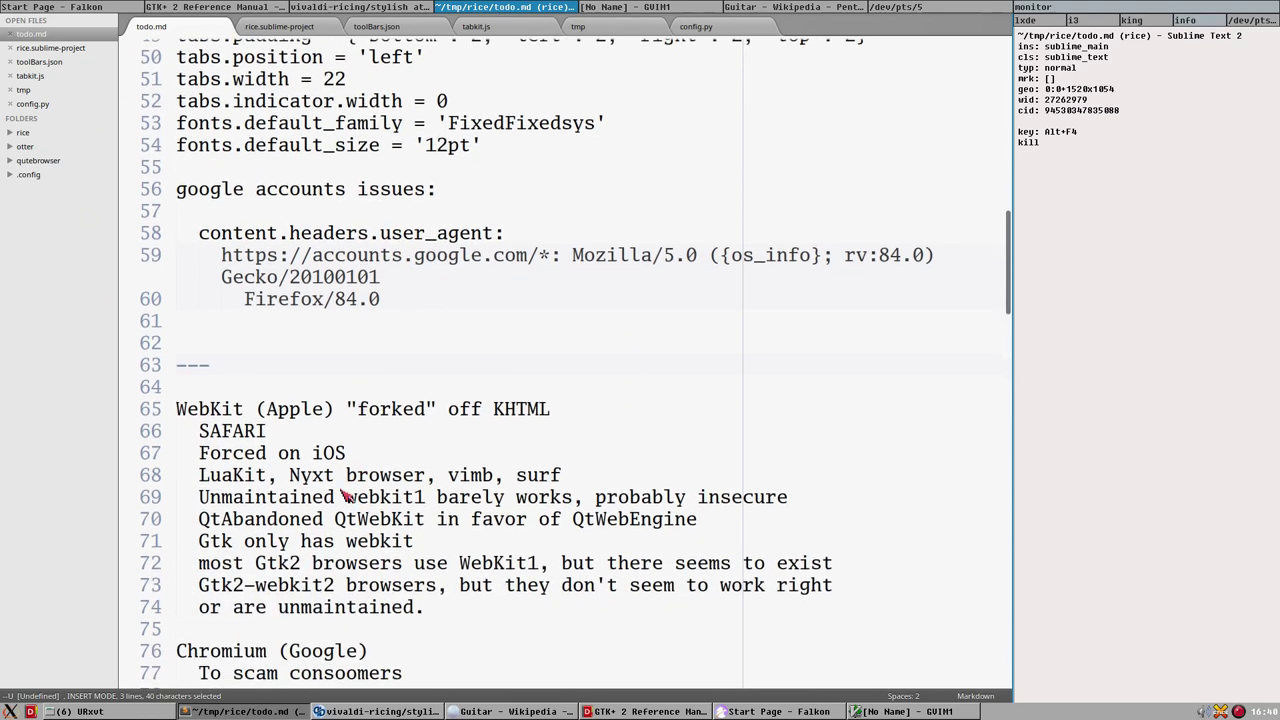
double_click(198, 409)
scroll(348, 560, down, 2)
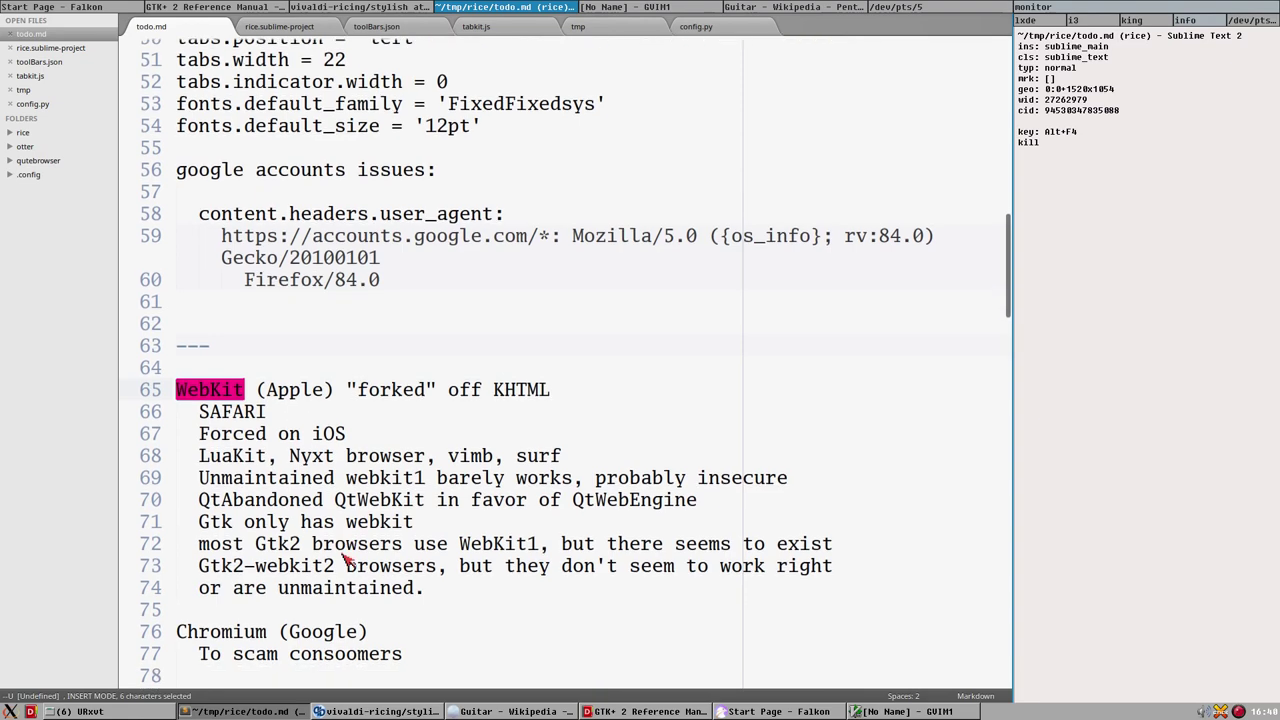
click(255, 521)
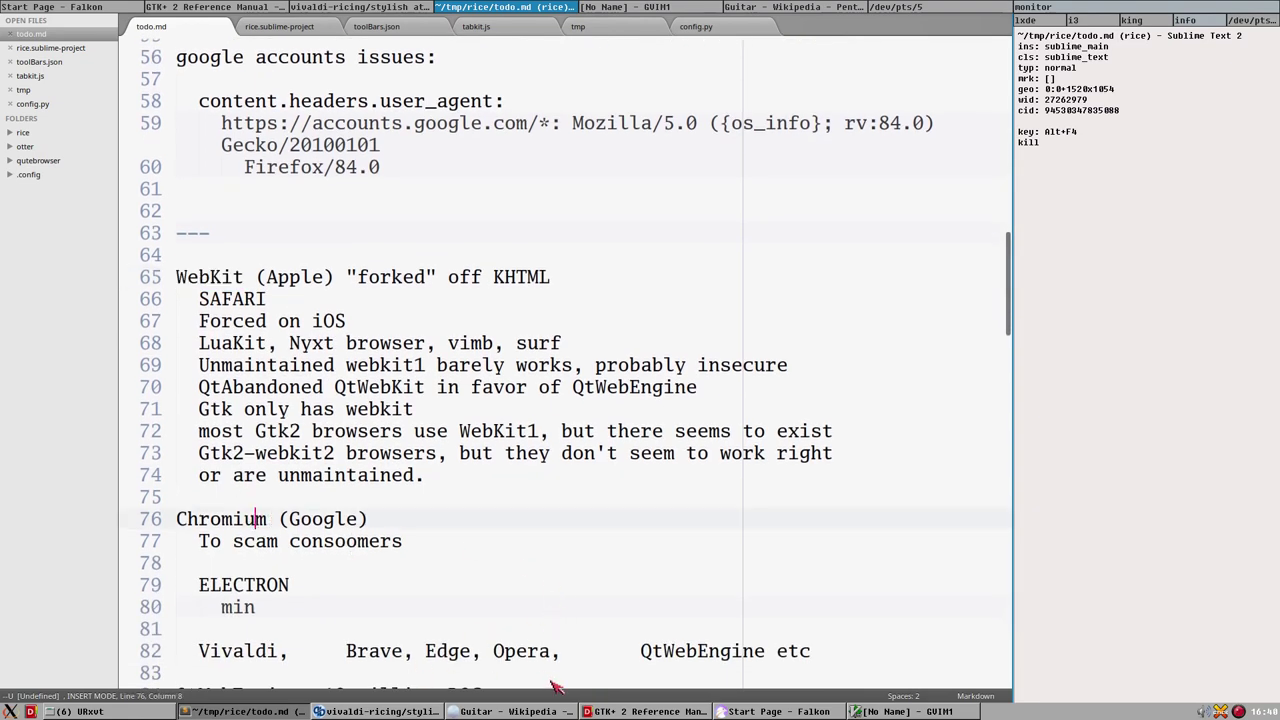
Step: From the Falkon window, launch Otter Browser from the application menu's Internet category
click(728, 712)
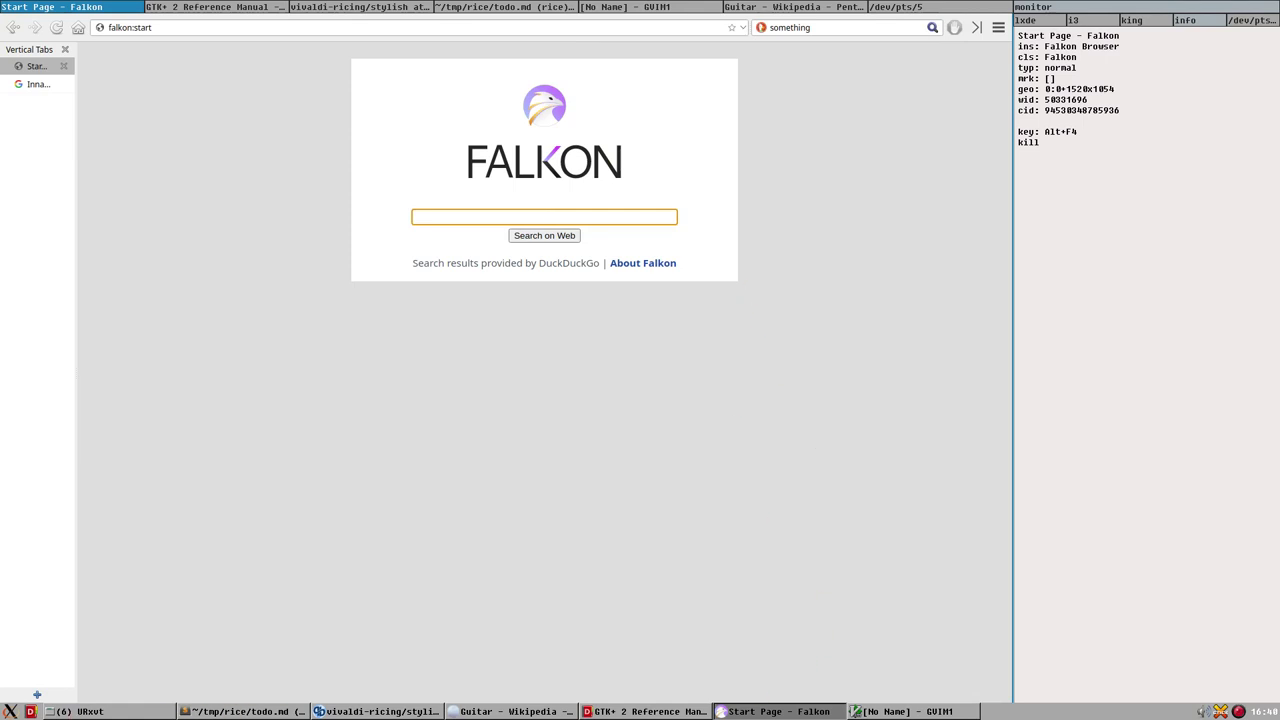
click(10, 711)
mouse_move(67, 598)
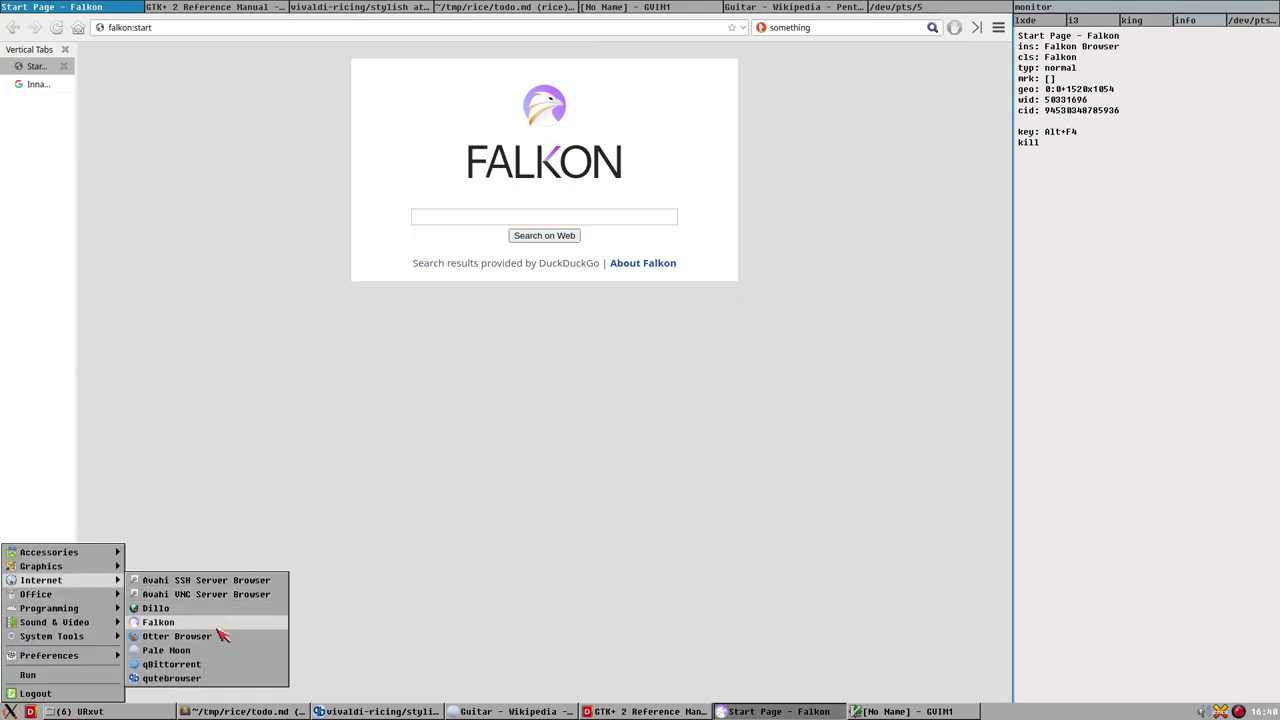
click(222, 636)
scroll(475, 179, down, 5)
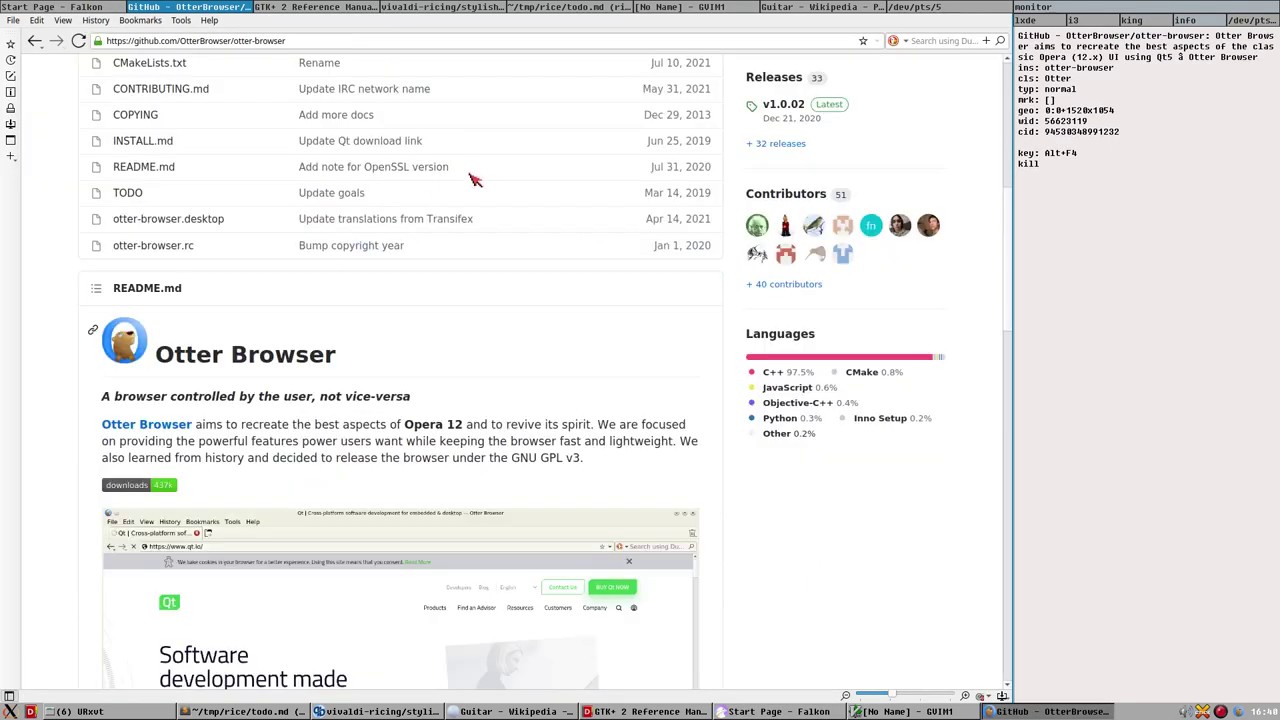
Step: Hide and restore Otter Browser's side panel
scroll(720, 335, up, 5)
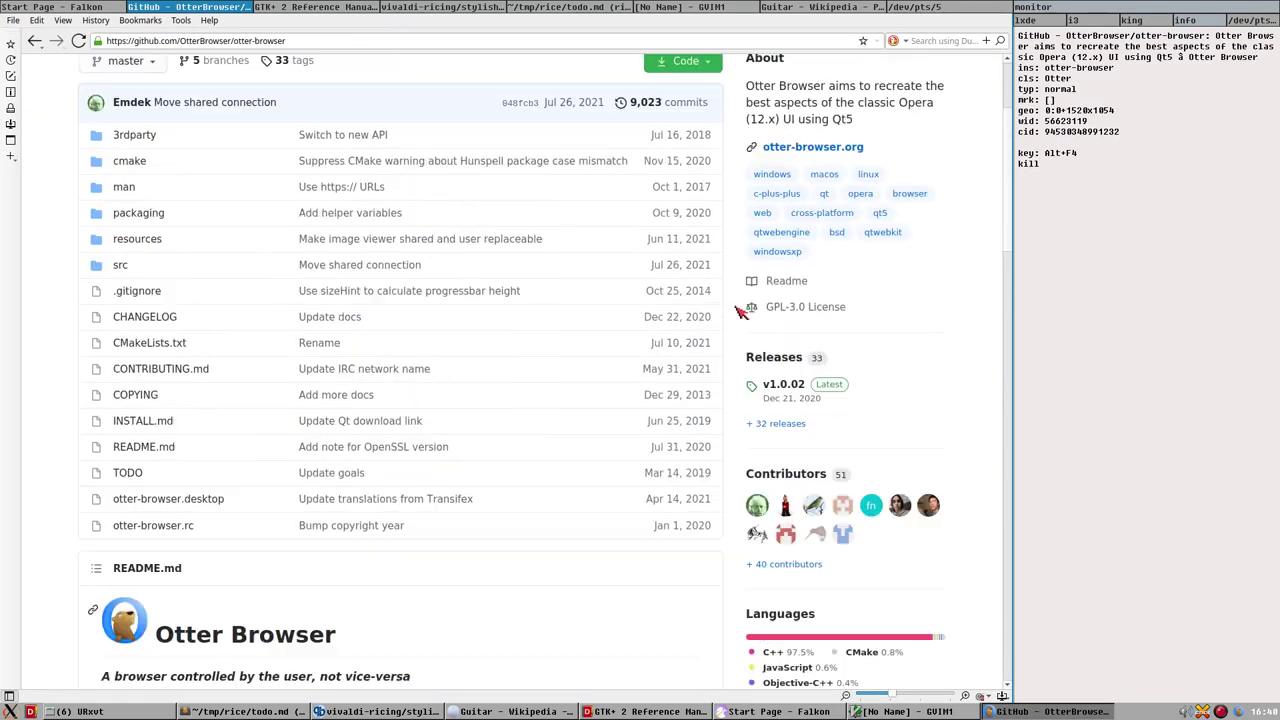
scroll(740, 311, up, 3)
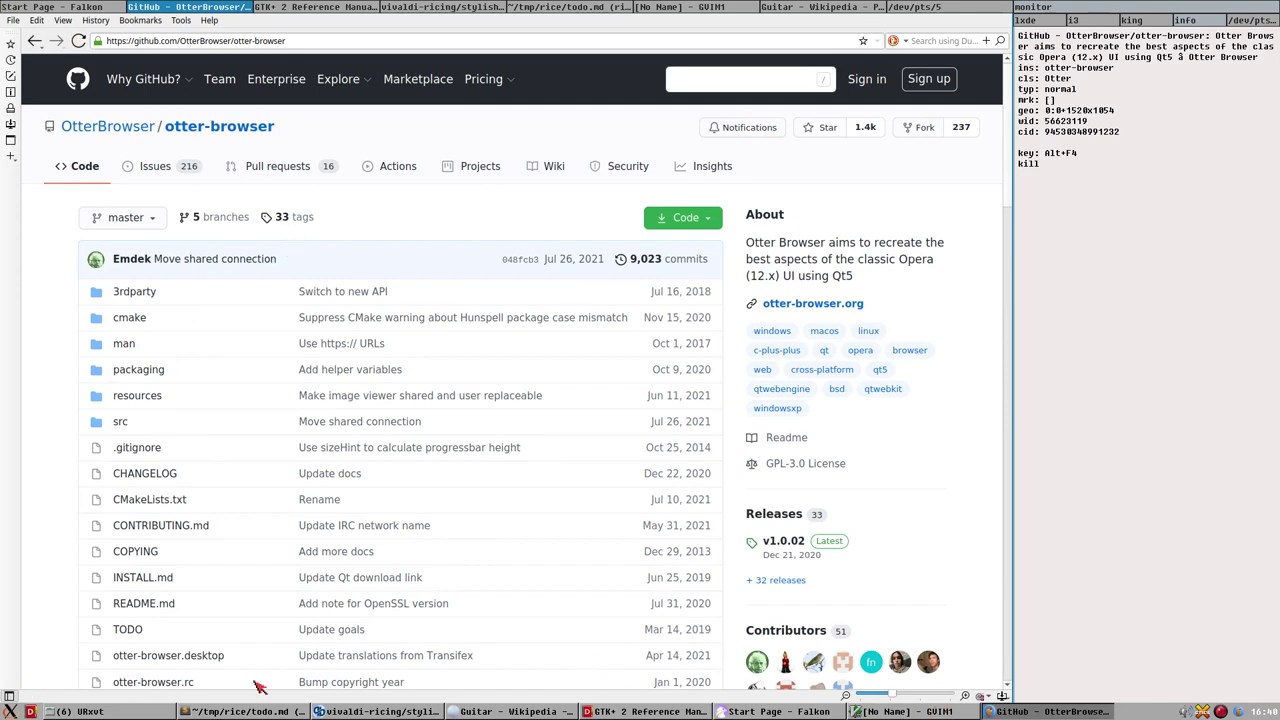
click(8, 697)
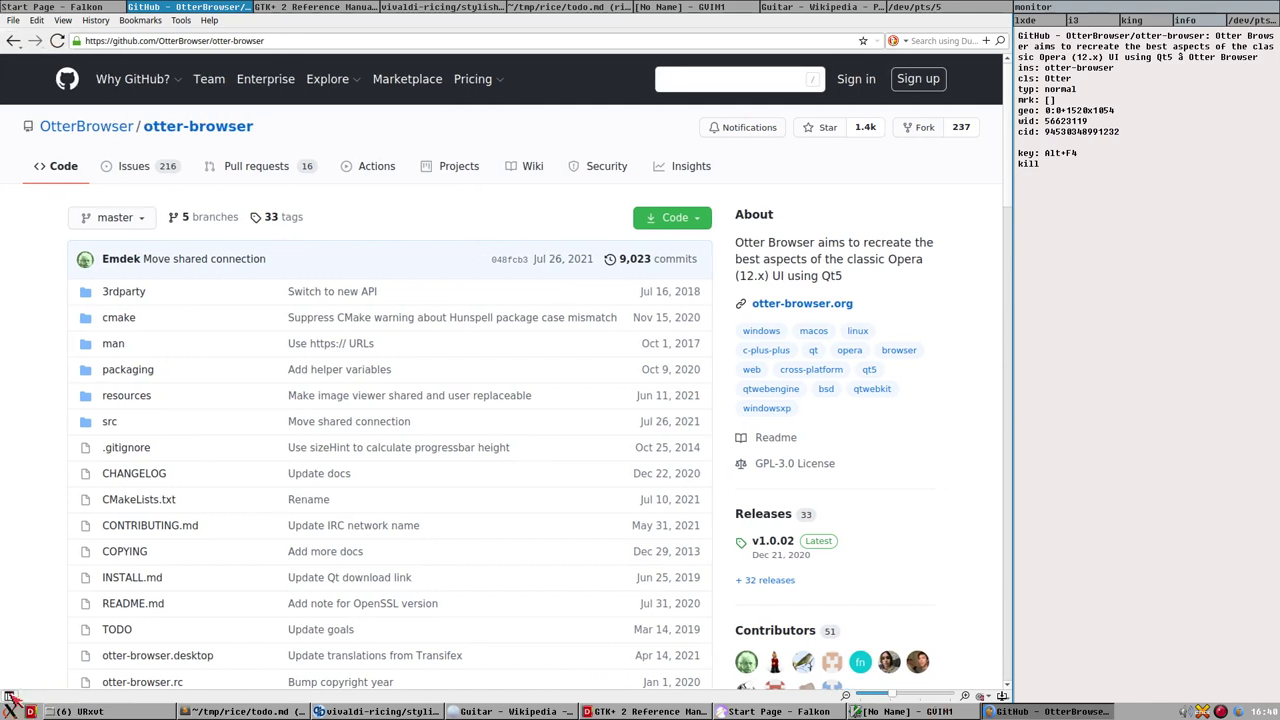
click(8, 697)
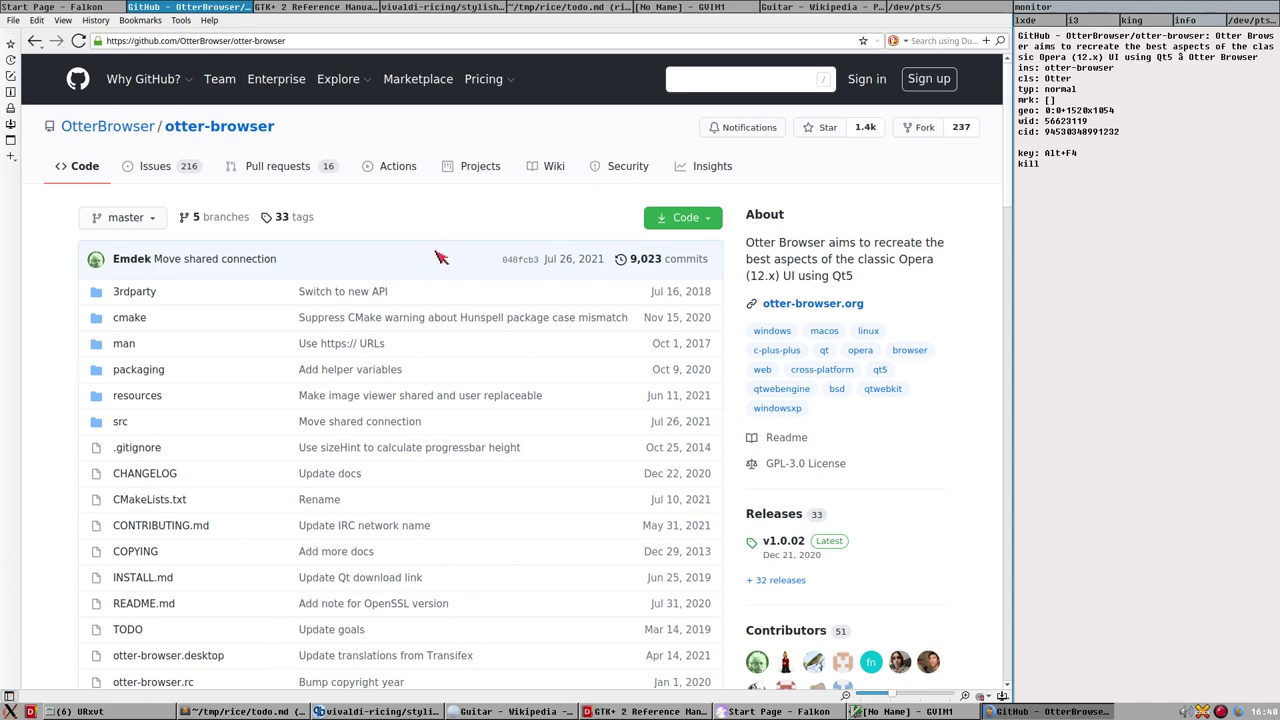
scroll(437, 258, down, 3)
scroll(437, 258, up, 3)
Step: Glance at the Falkon start page, then return to the otter-browser GitHub README and scroll it
click(760, 711)
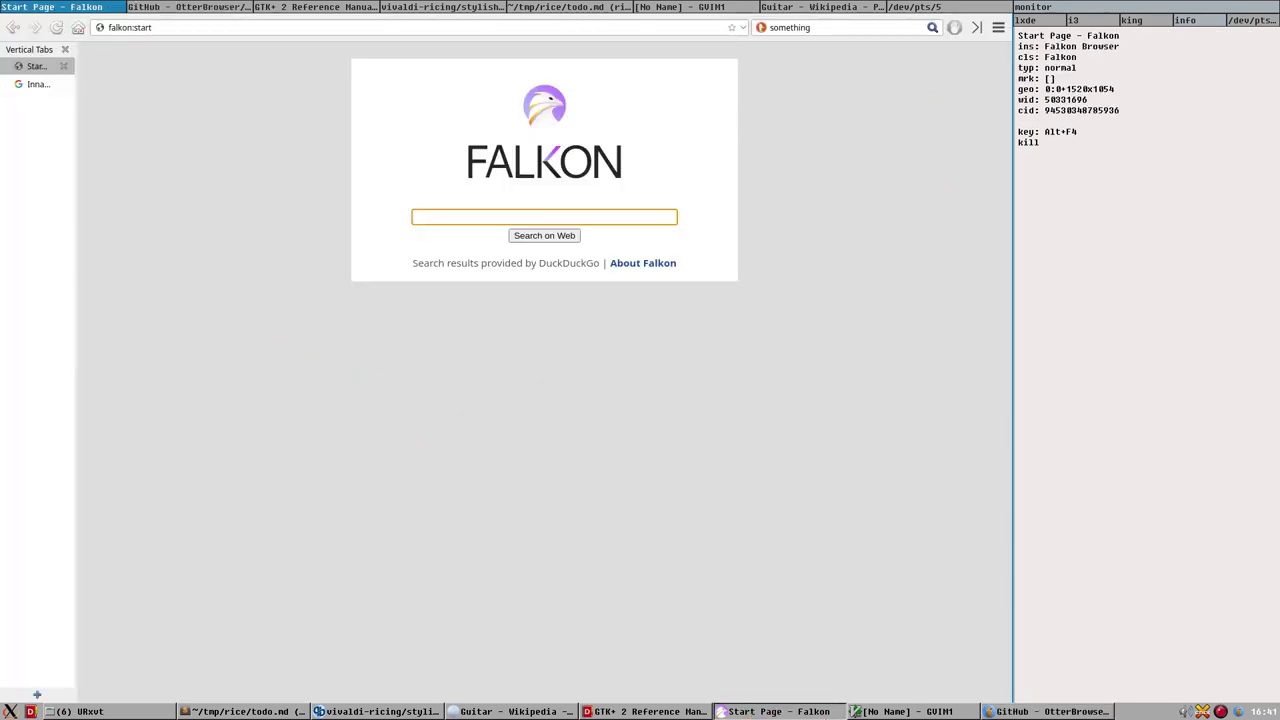
click(1060, 711)
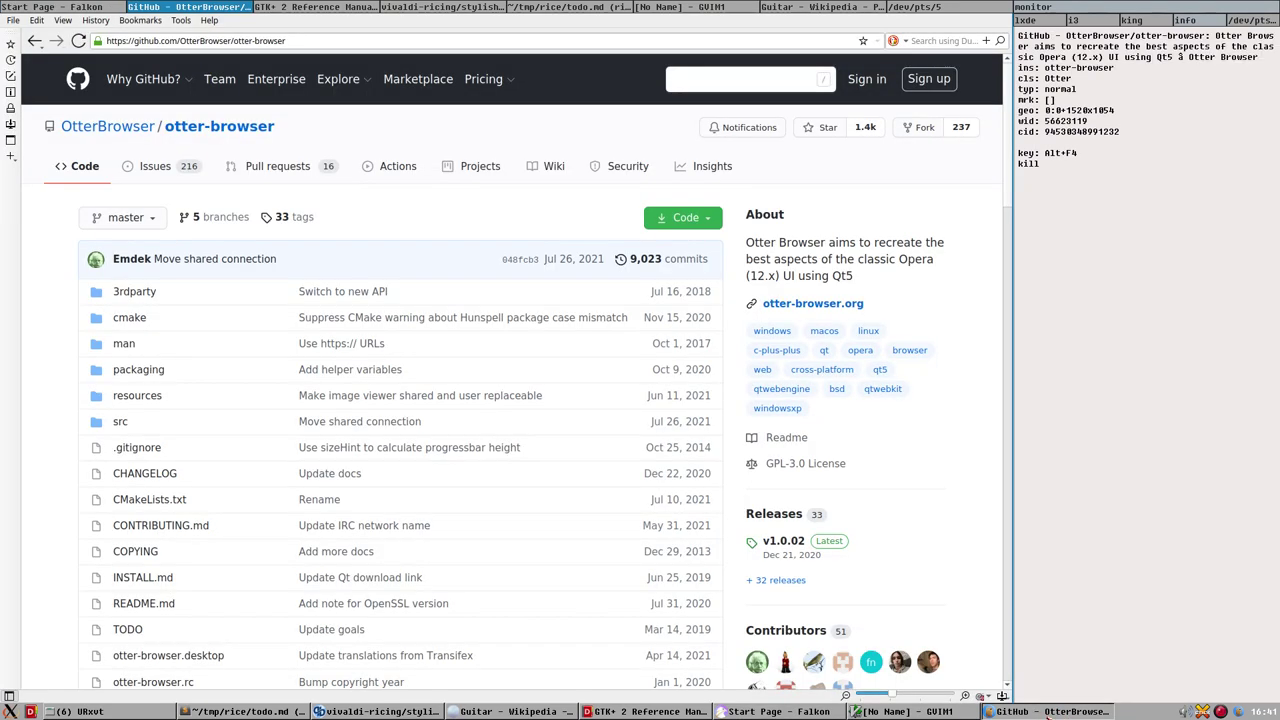
scroll(529, 334, down, 3)
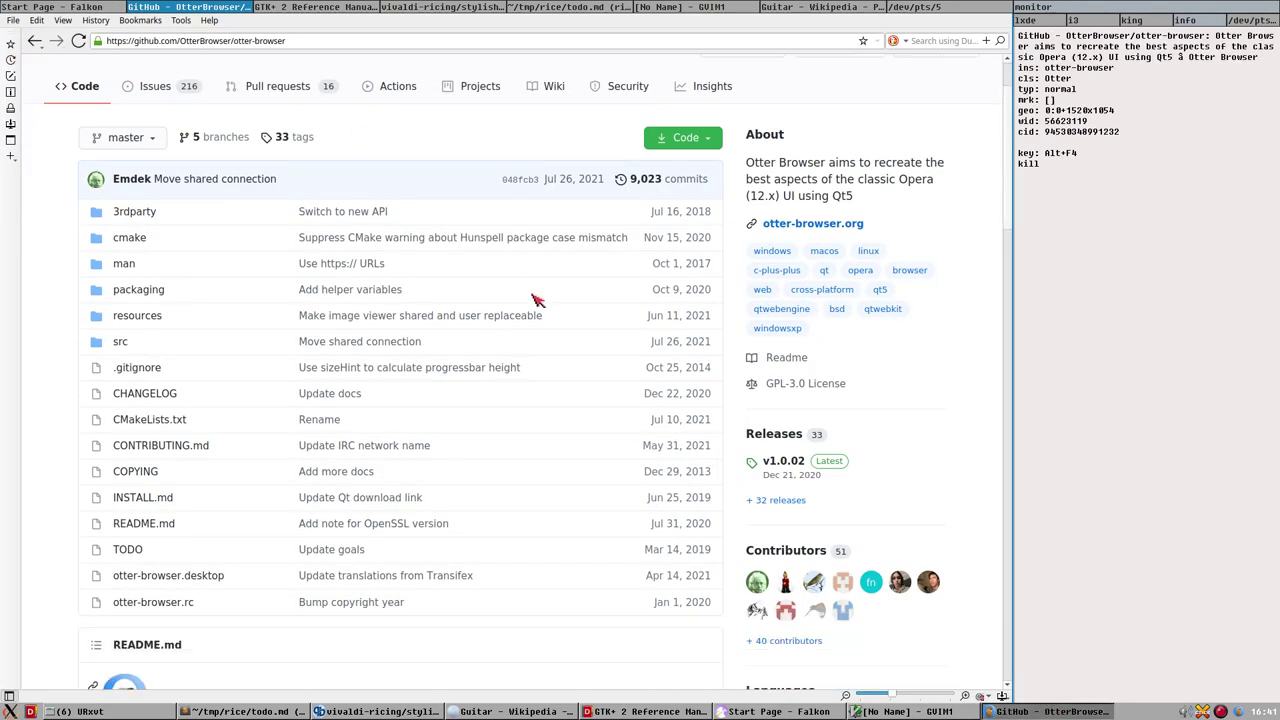
scroll(458, 378, down, 5)
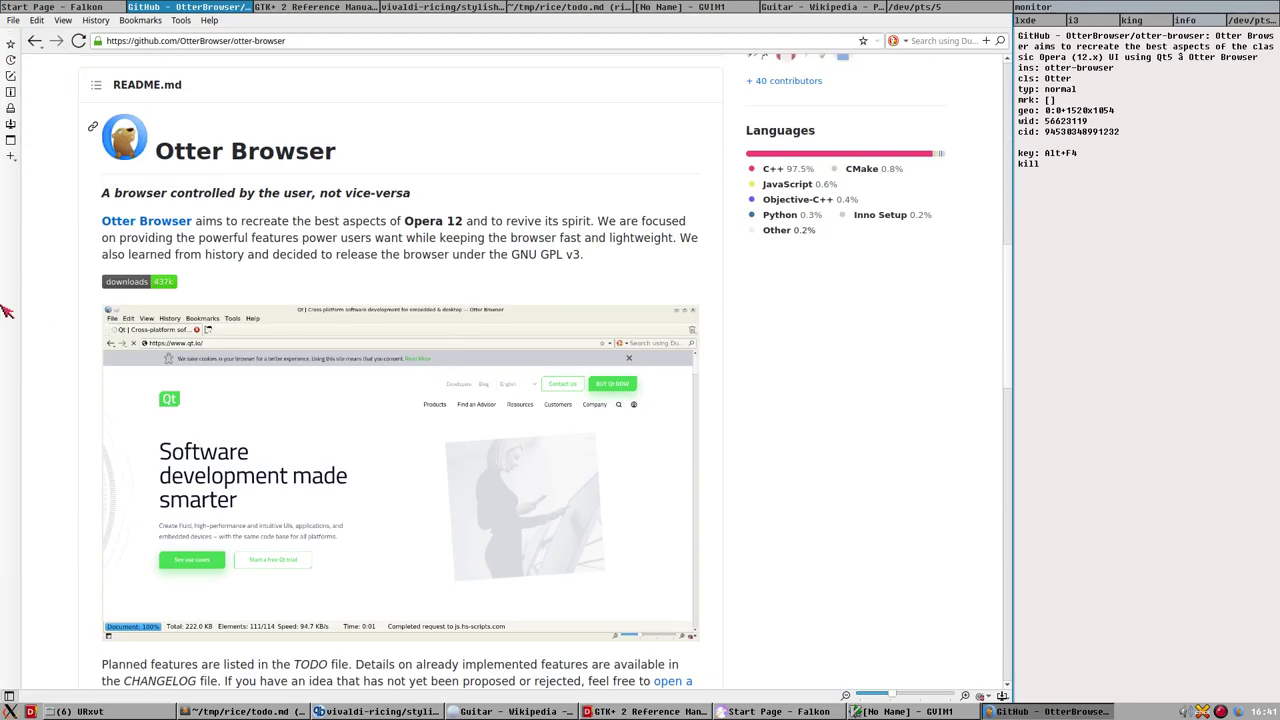
scroll(748, 388, up, 3)
scroll(738, 320, up, 4)
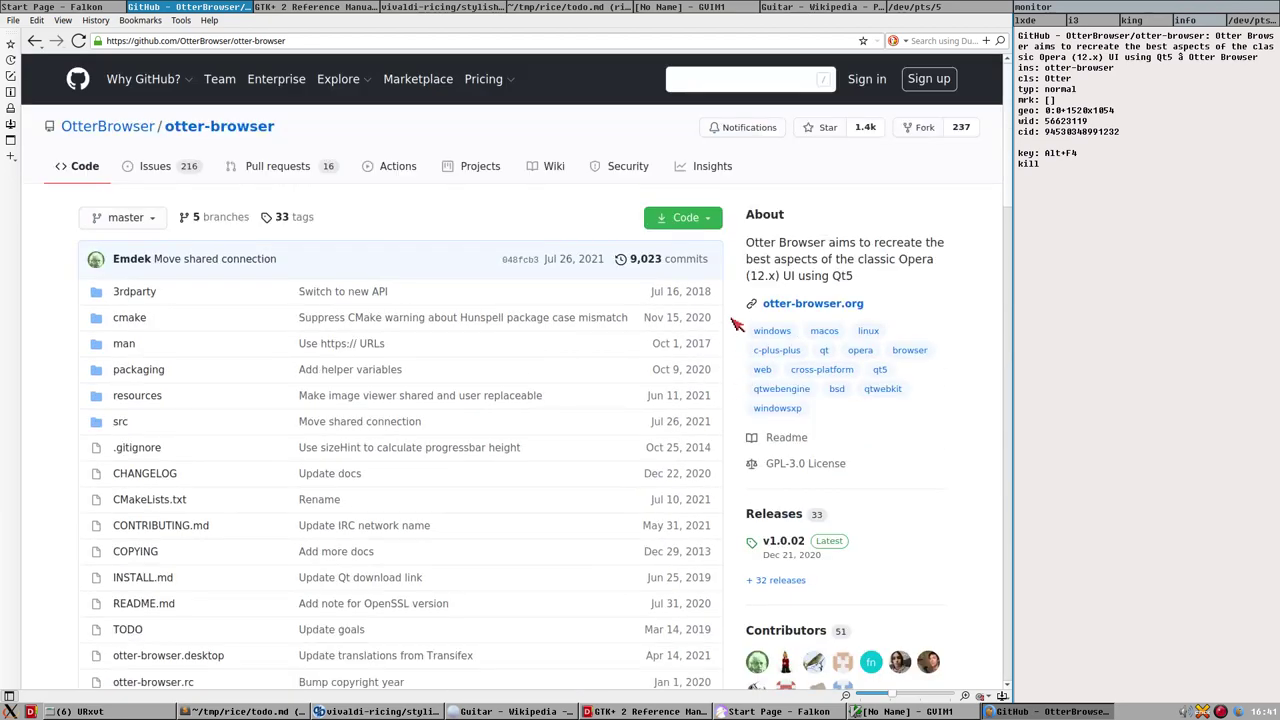
Step: Open and dismiss the page's context menu, then bring the todo.md notes in Sublime Text forward
right_click(868, 192)
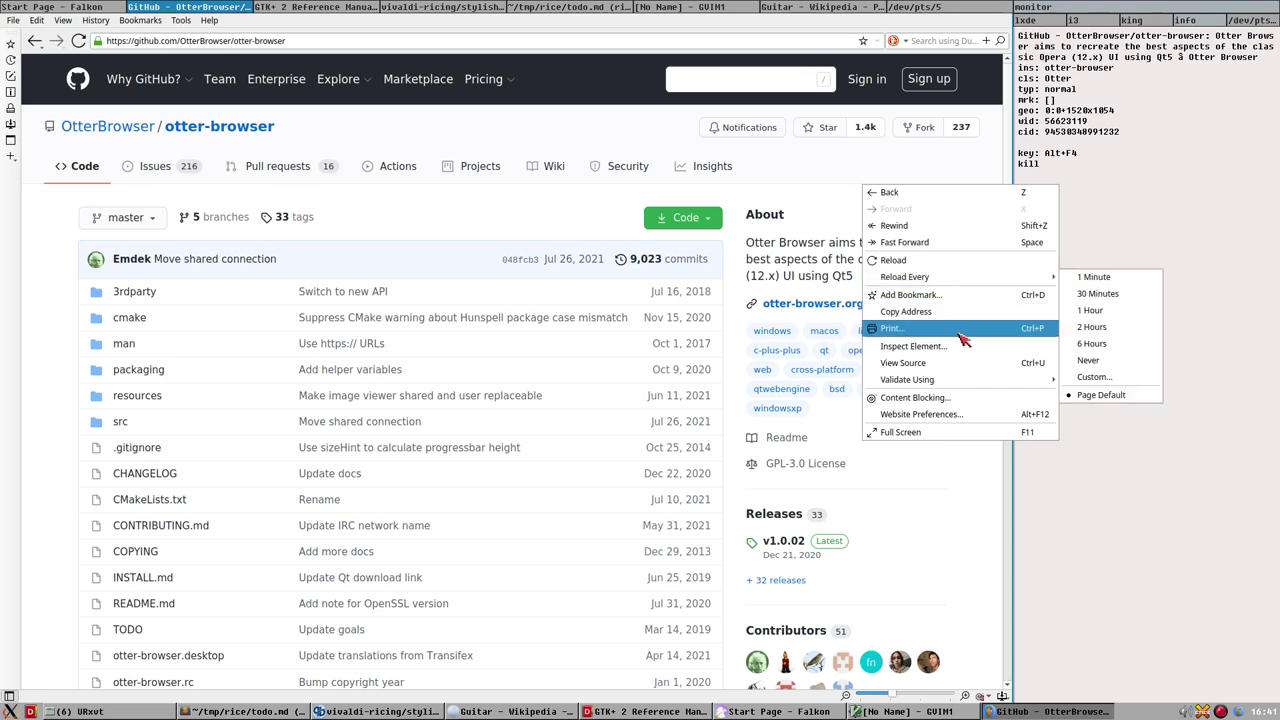
click(812, 183)
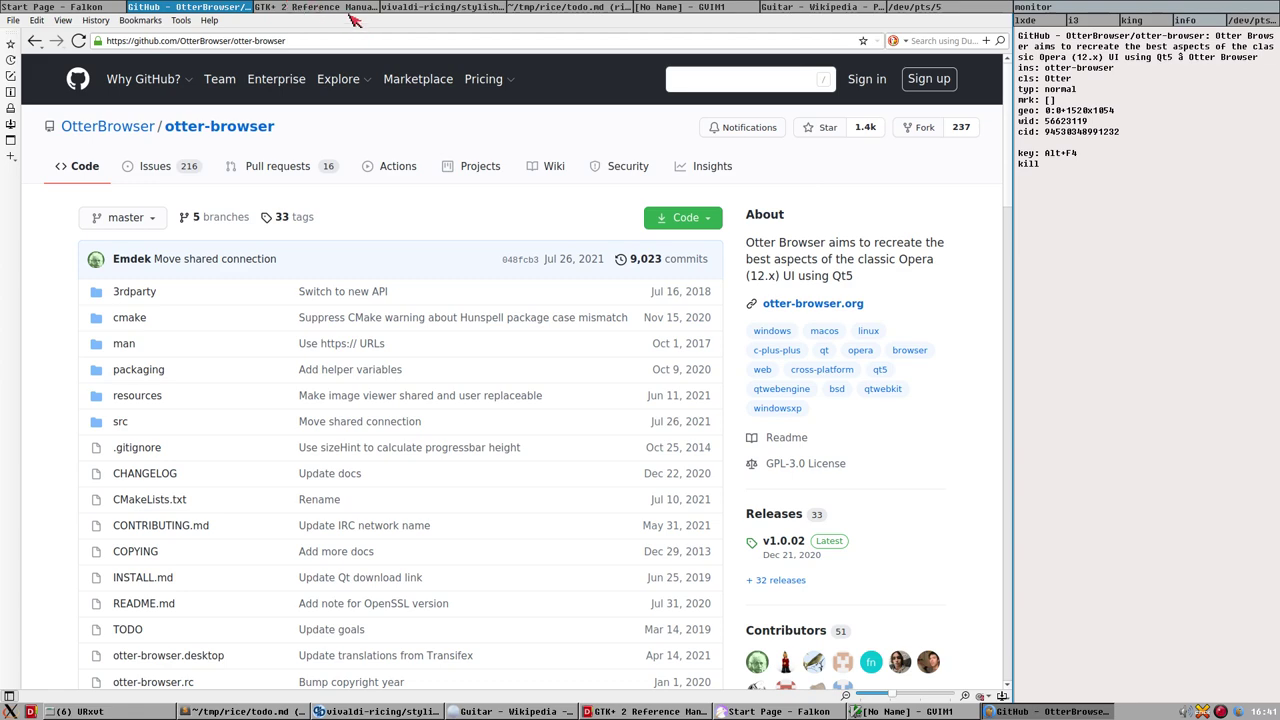
click(556, 8)
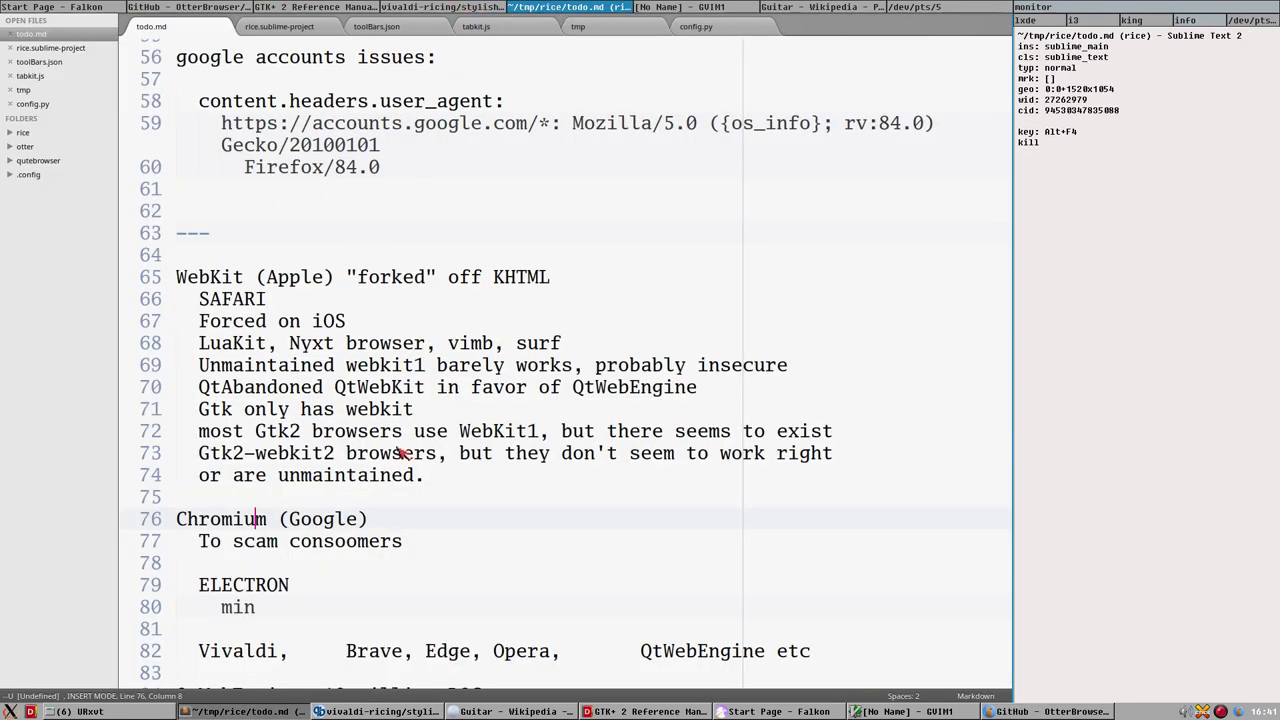
scroll(474, 371, up, 4)
scroll(454, 462, down, 1)
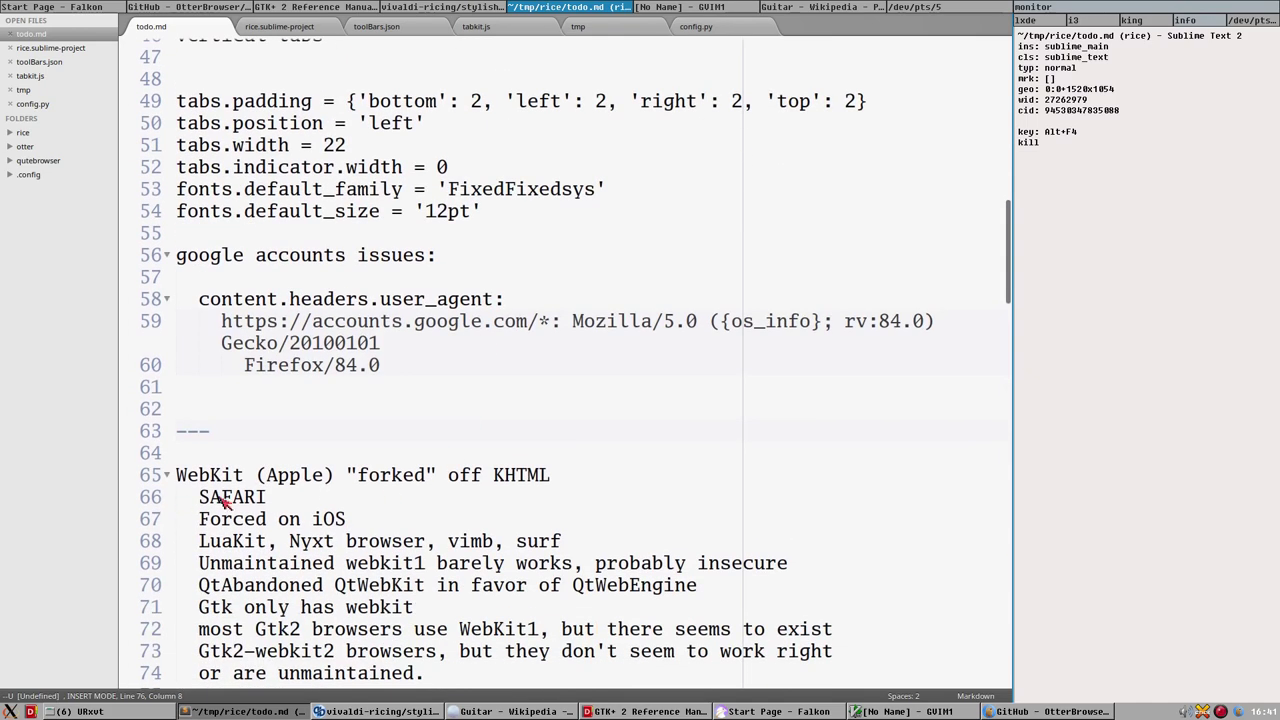
click(204, 479)
click(380, 546)
click(470, 546)
click(538, 546)
scroll(337, 560, down, 5)
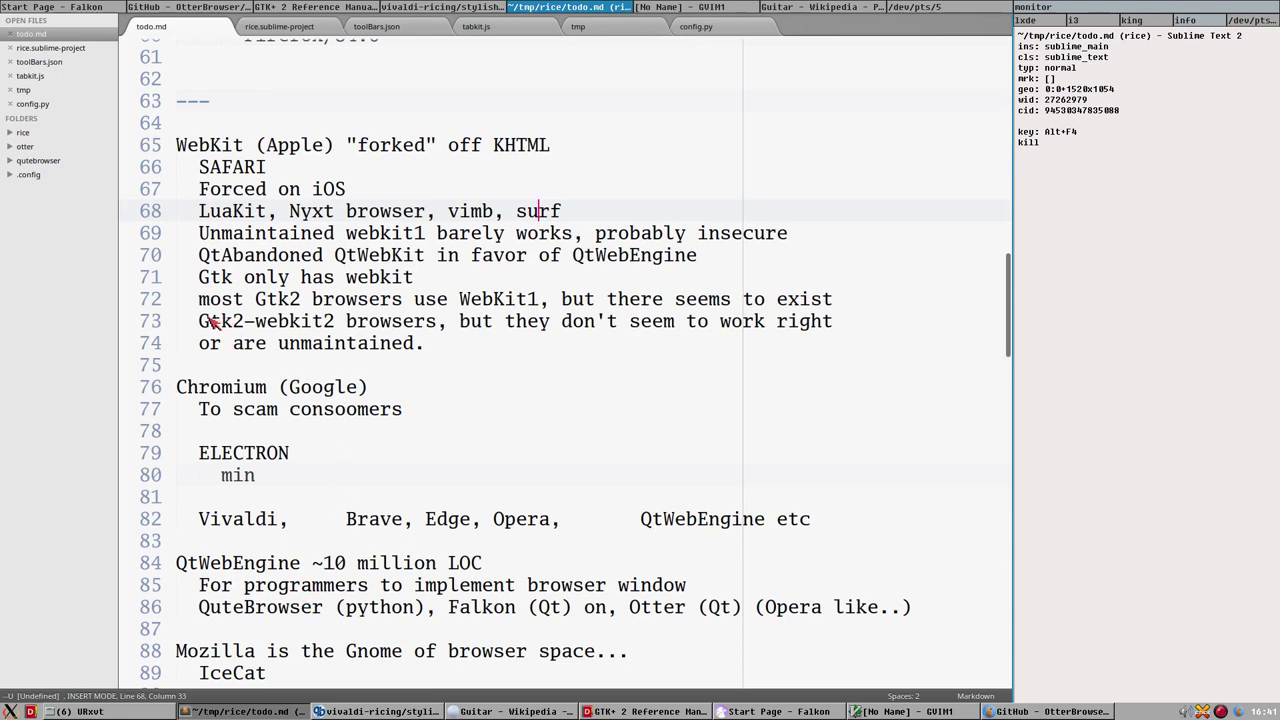
drag(199, 321, 233, 321)
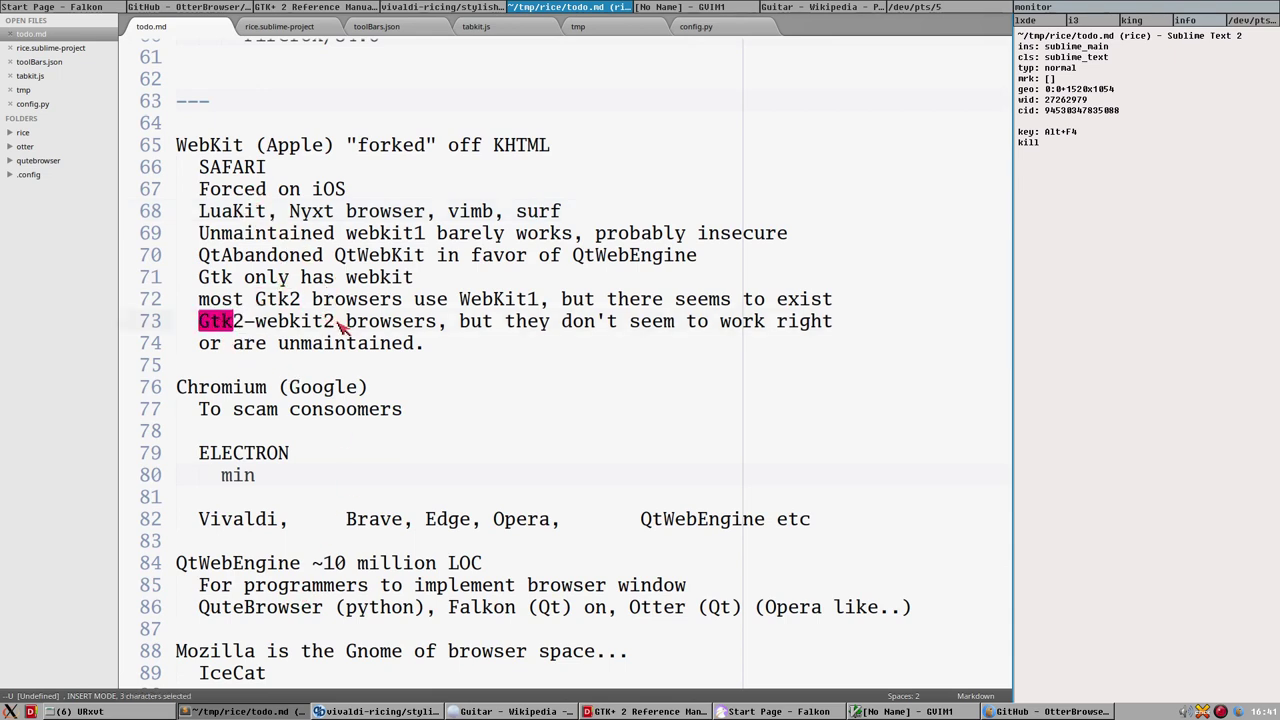
drag(337, 322, 187, 322)
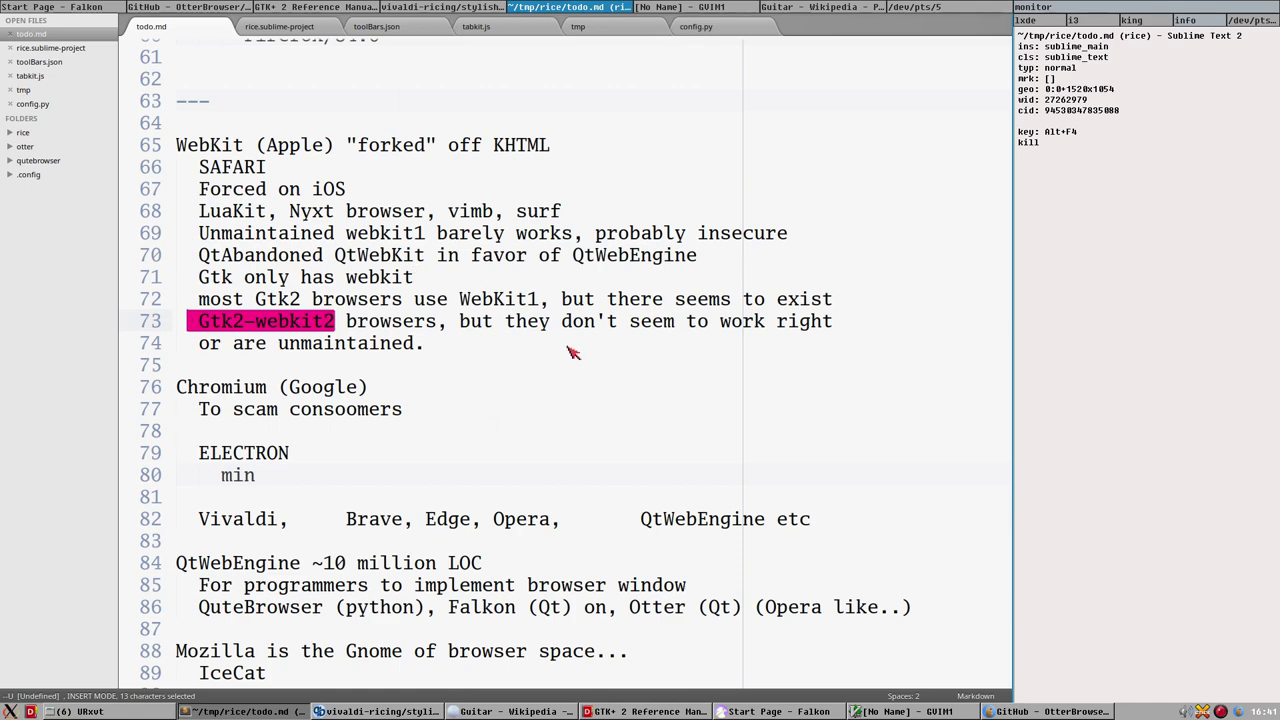
scroll(573, 352, down, 3)
scroll(566, 266, up, 1)
scroll(569, 363, down, 2)
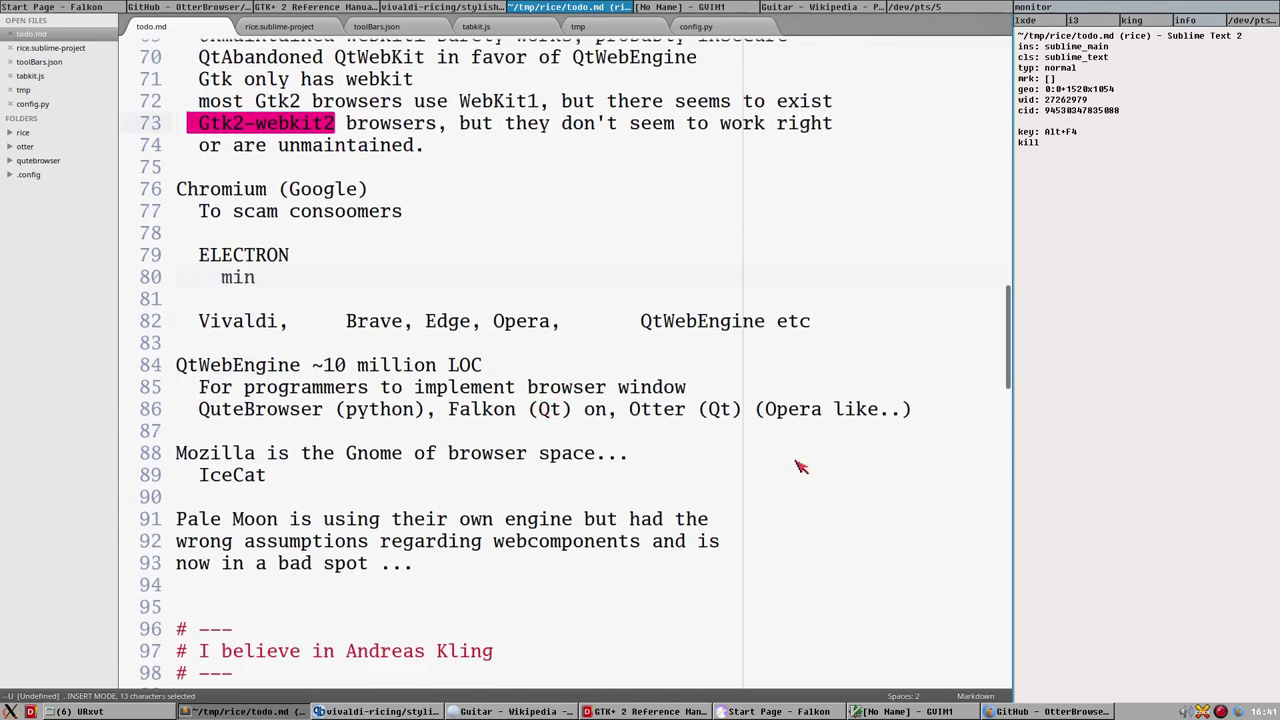
scroll(605, 450, up, 5)
scroll(613, 606, down, 3)
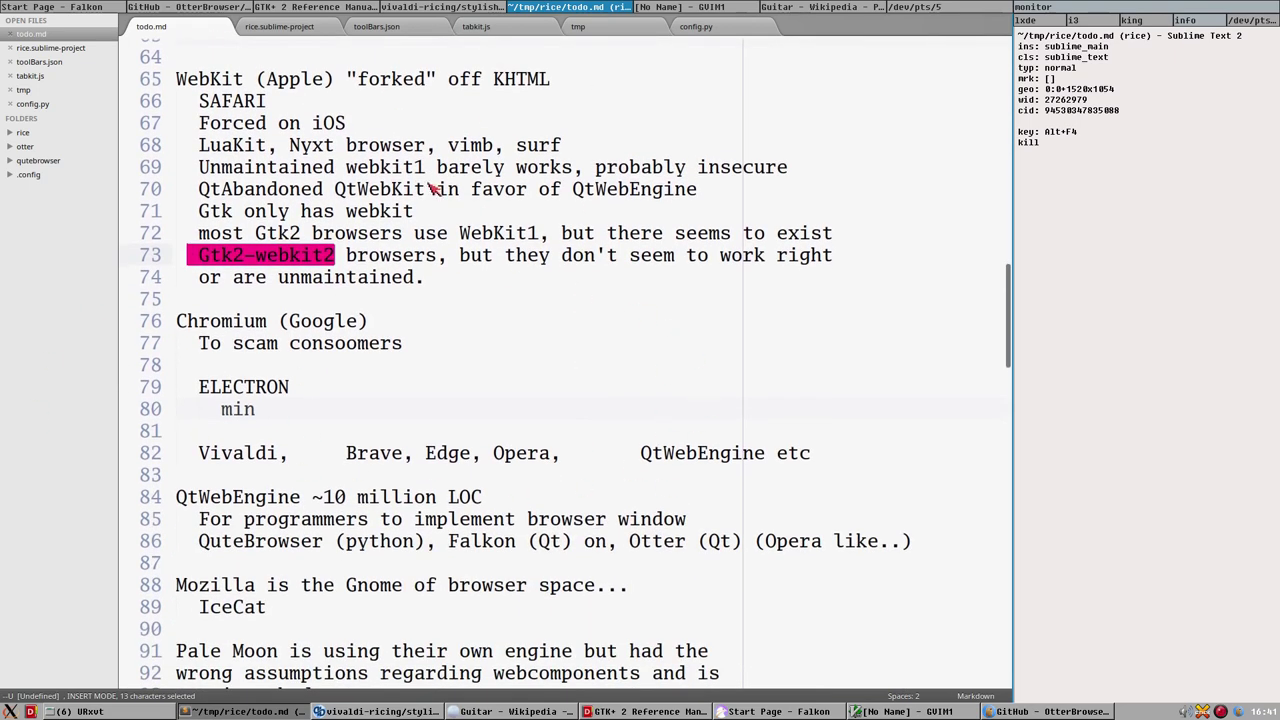
scroll(587, 380, up, 6)
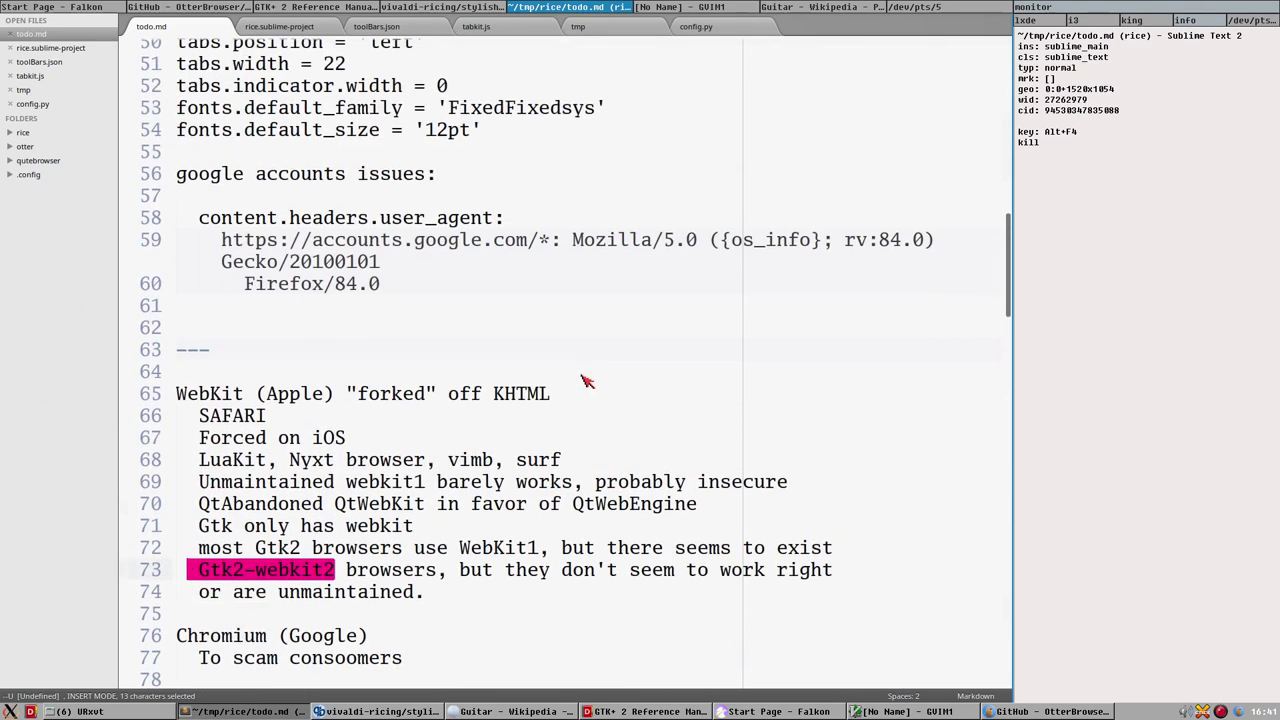
scroll(587, 380, up, 1)
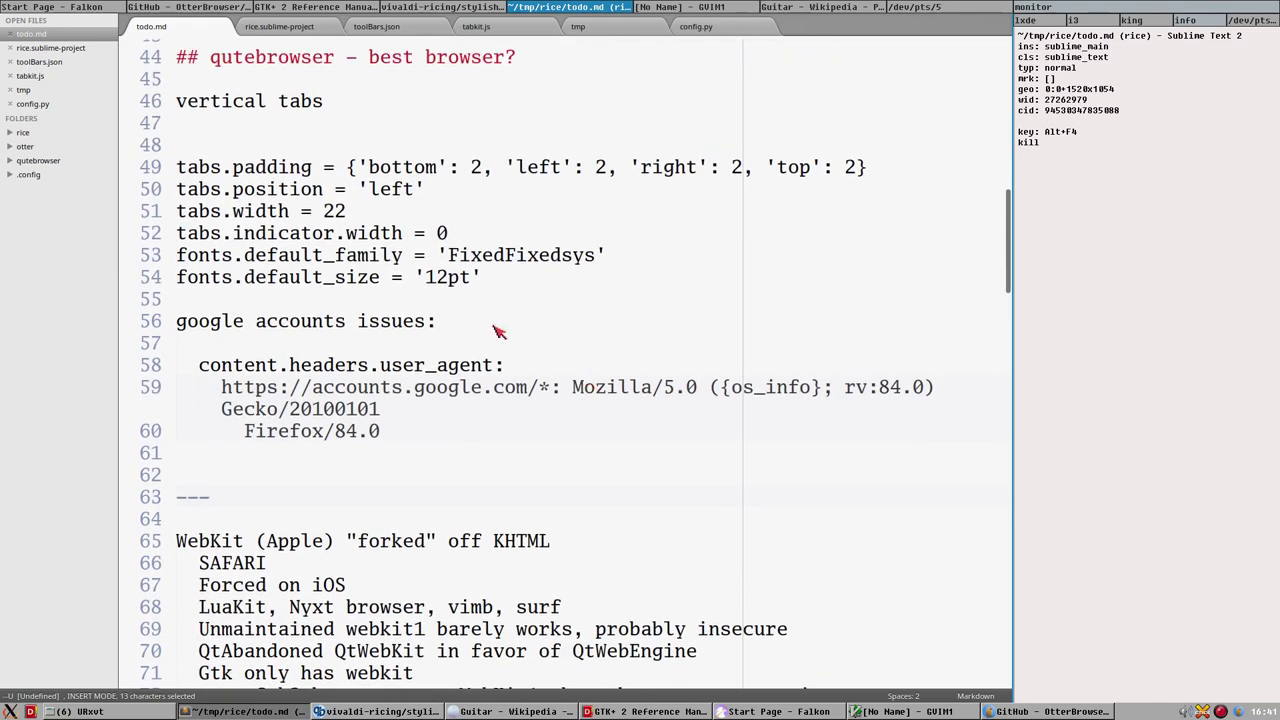
scroll(574, 427, up, 1)
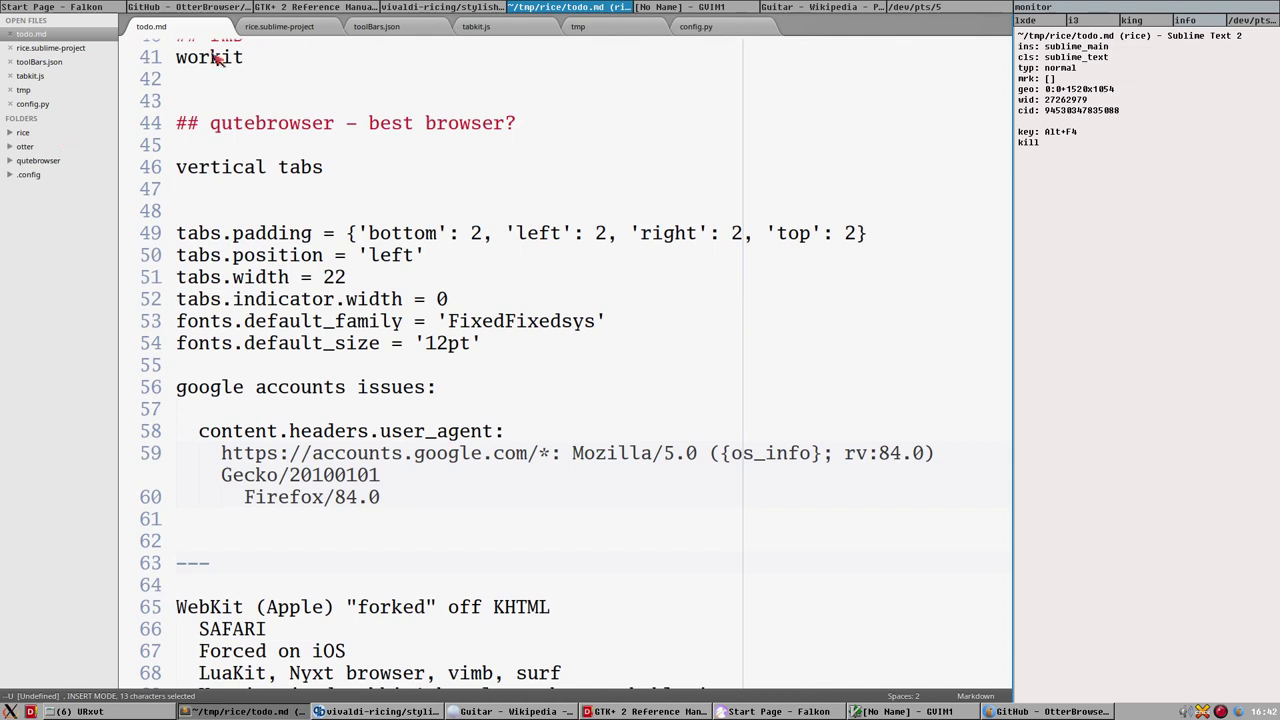
click(426, 258)
Step: Switch Sublime Text to the ProjectMaster project with Ctrl+Alt+P
key(ctrl+alt+p)
key(Down)
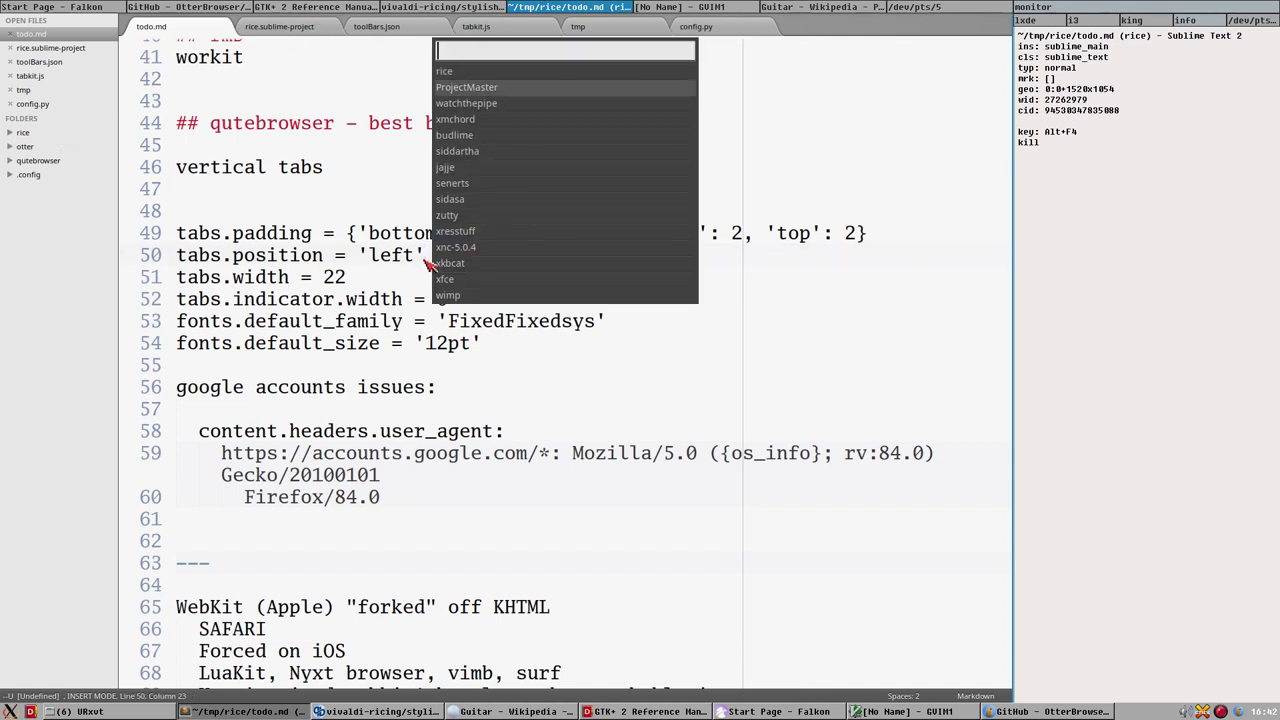
key(Return)
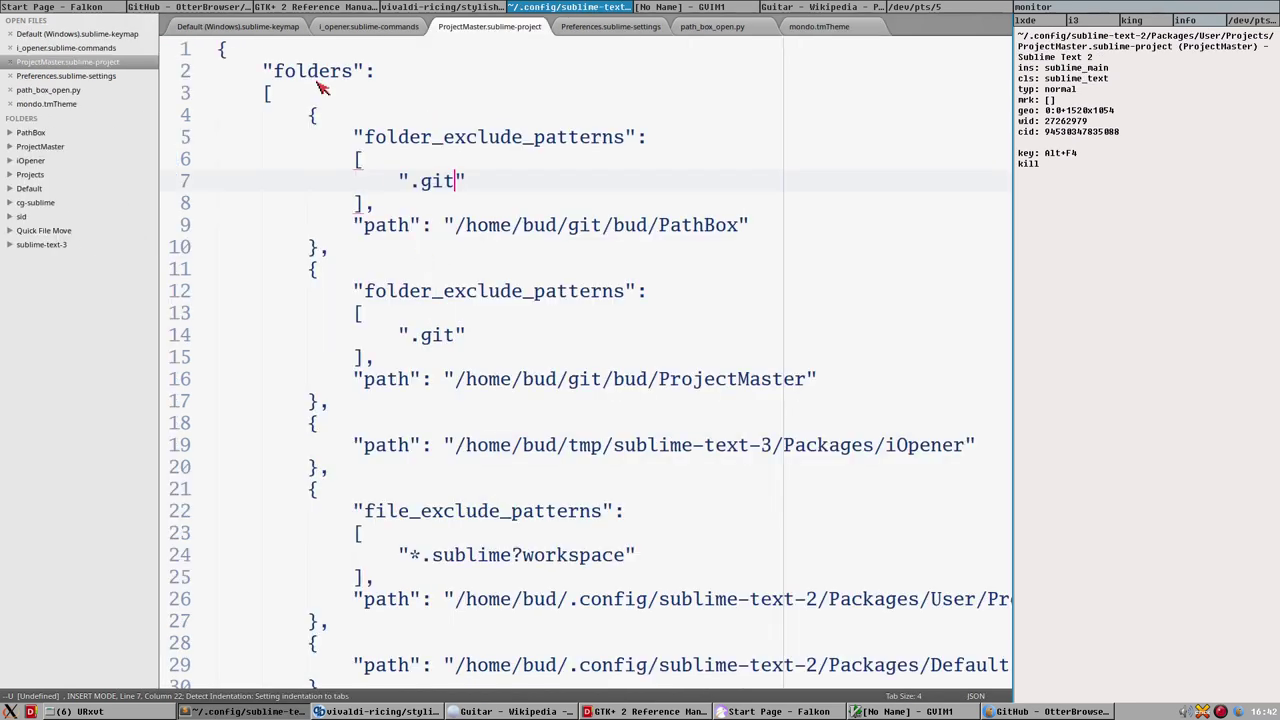
Step: Expand the ProjectMaster folder, toggle PathBox open and closed, and place the caret at line 10's end
click(40, 147)
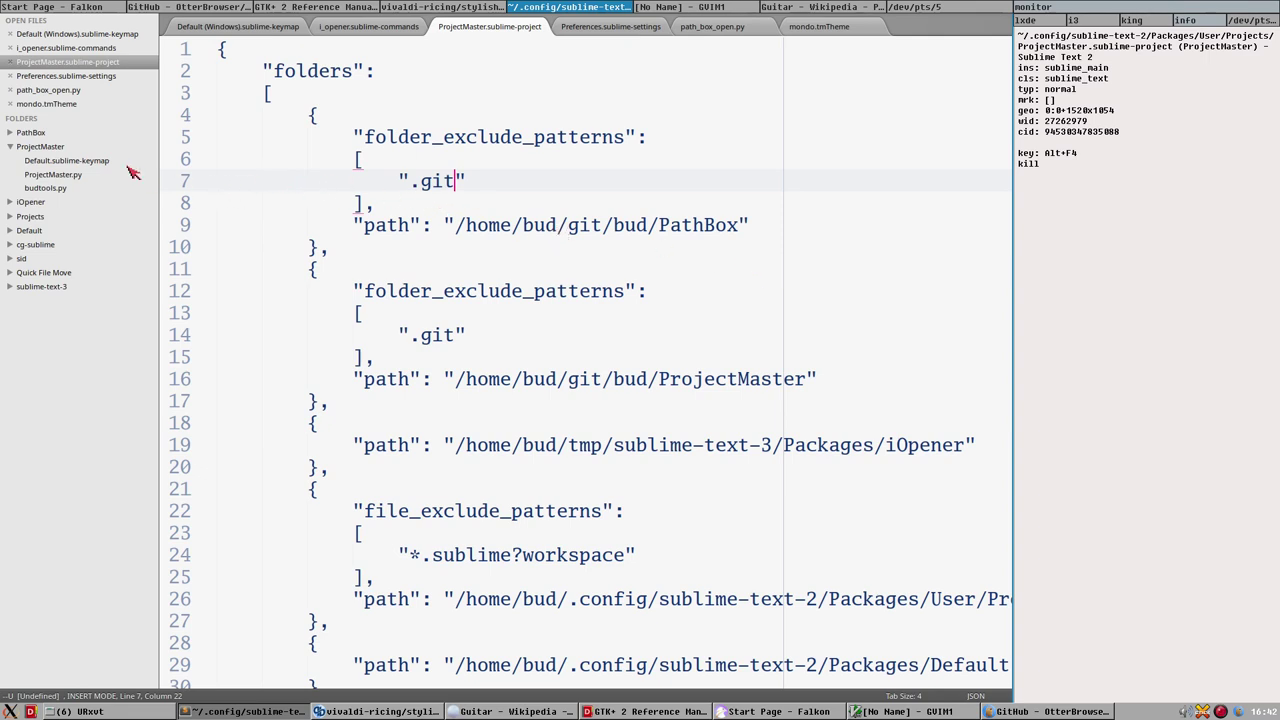
click(37, 135)
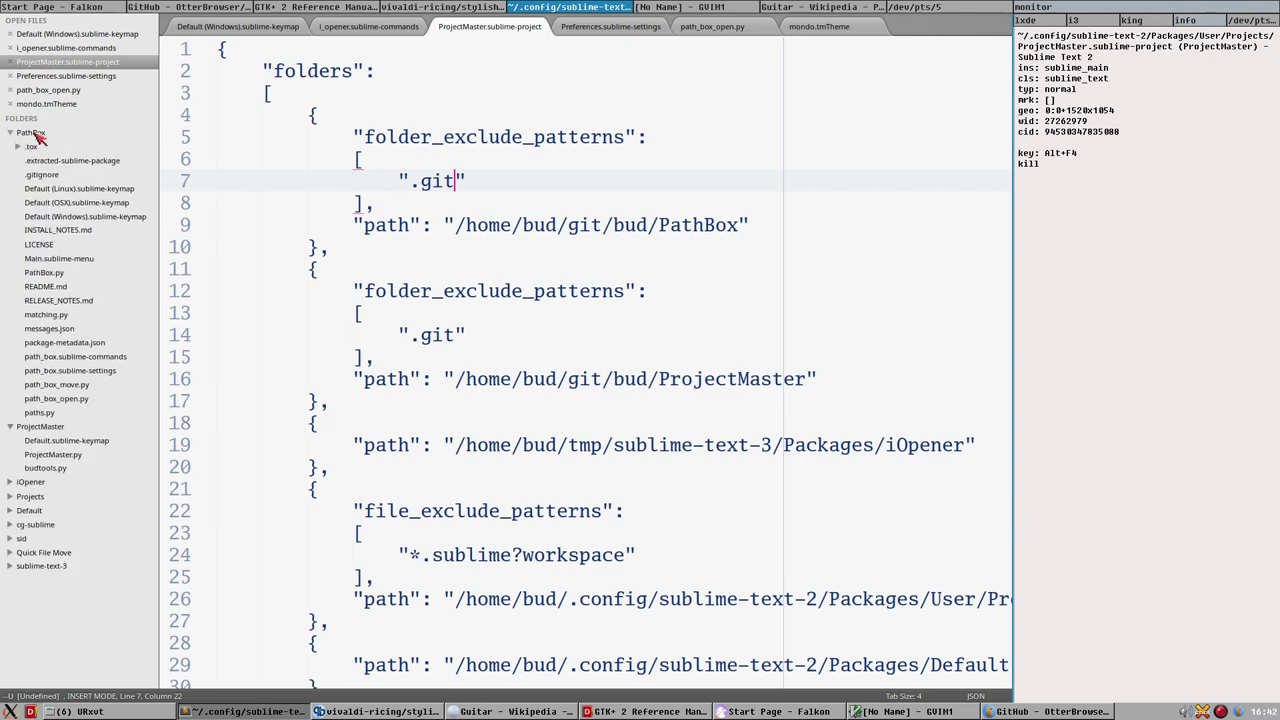
click(35, 135)
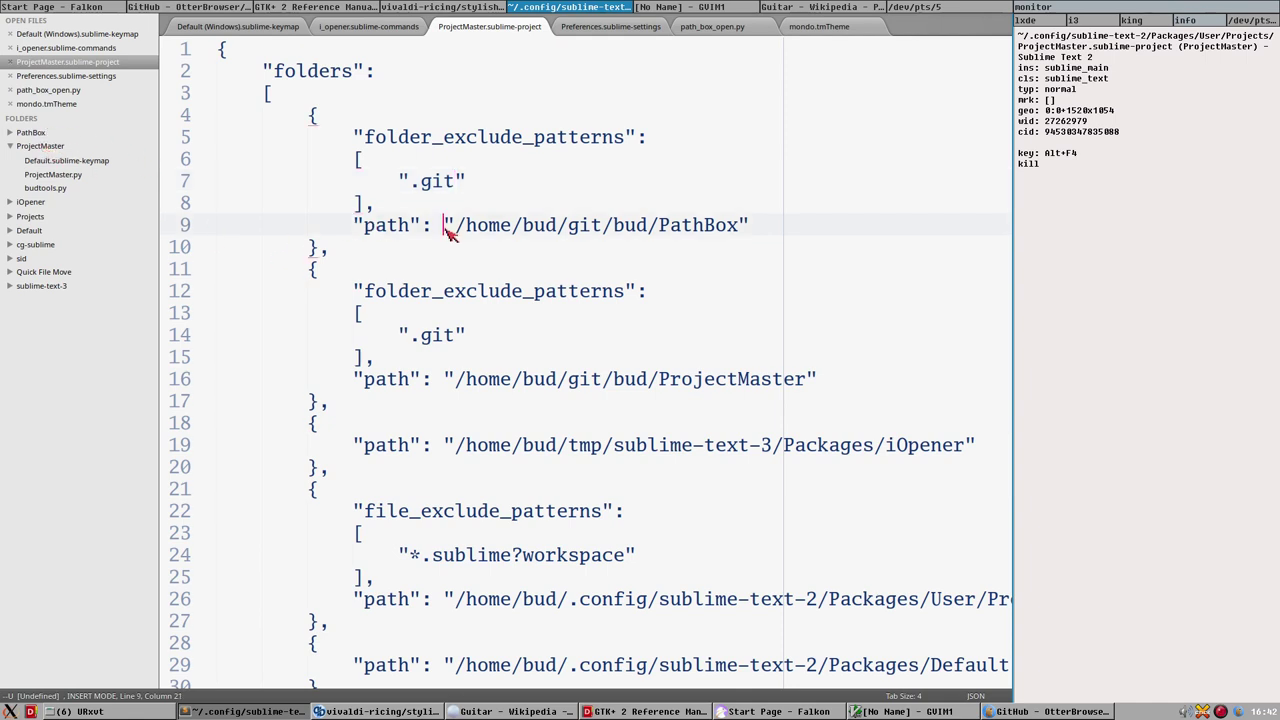
click(352, 248)
click(411, 490)
scroll(443, 545, down, 1)
scroll(443, 540, up, 1)
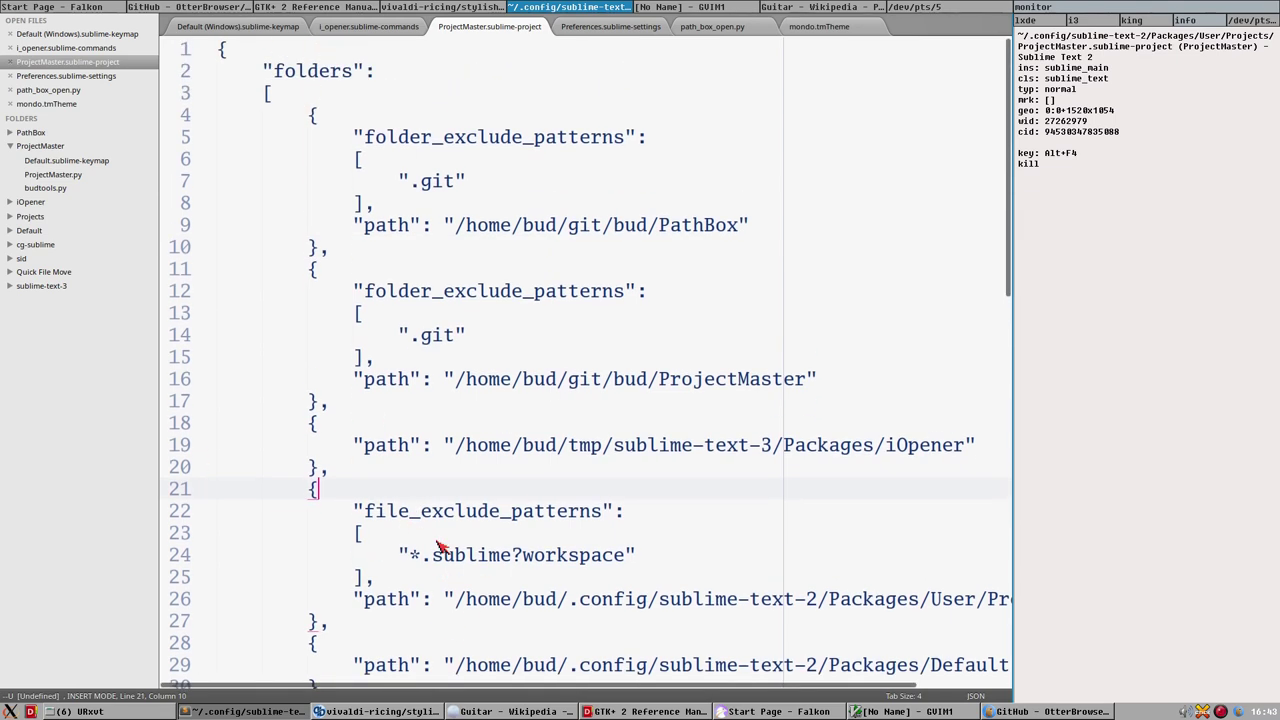
scroll(430, 580, down, 1)
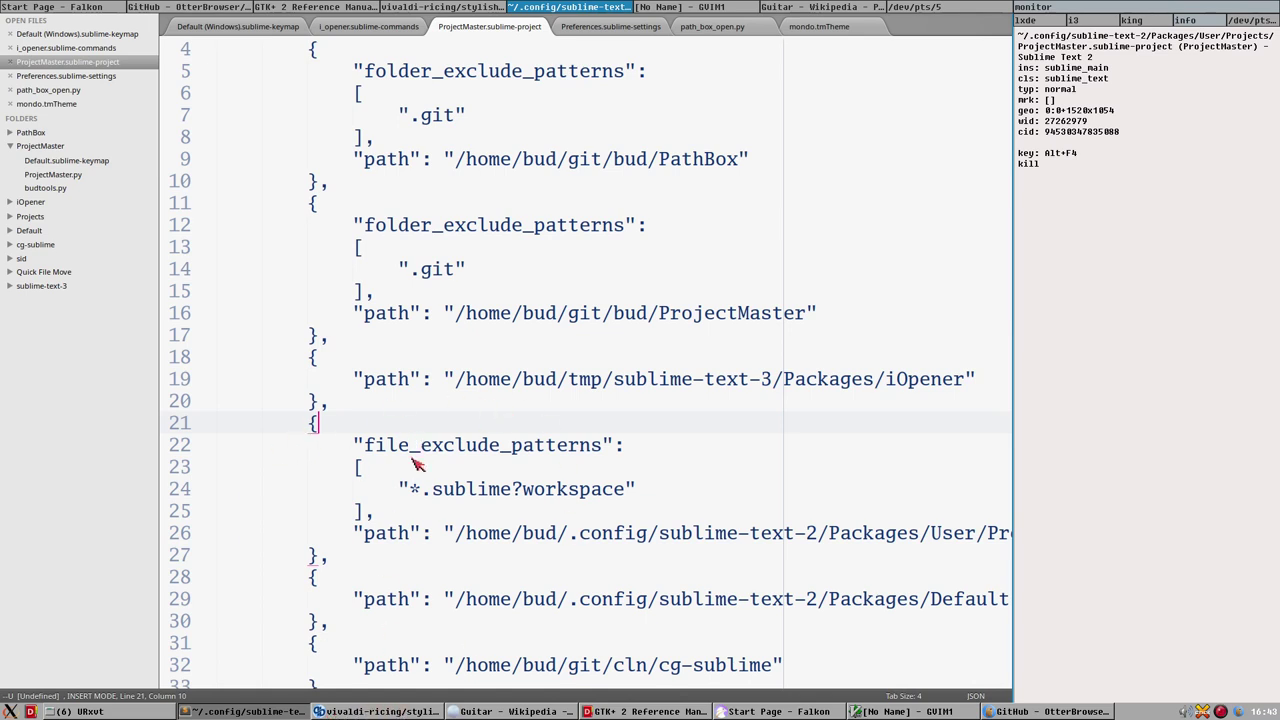
click(378, 712)
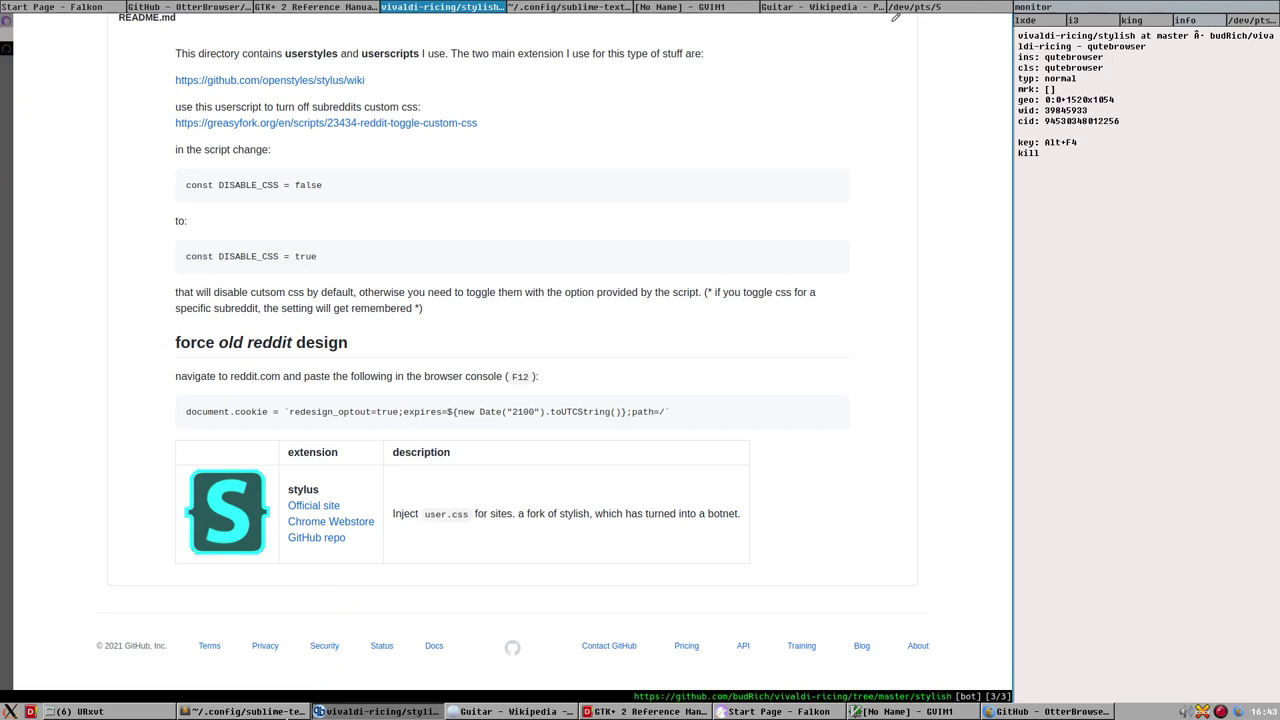
click(250, 712)
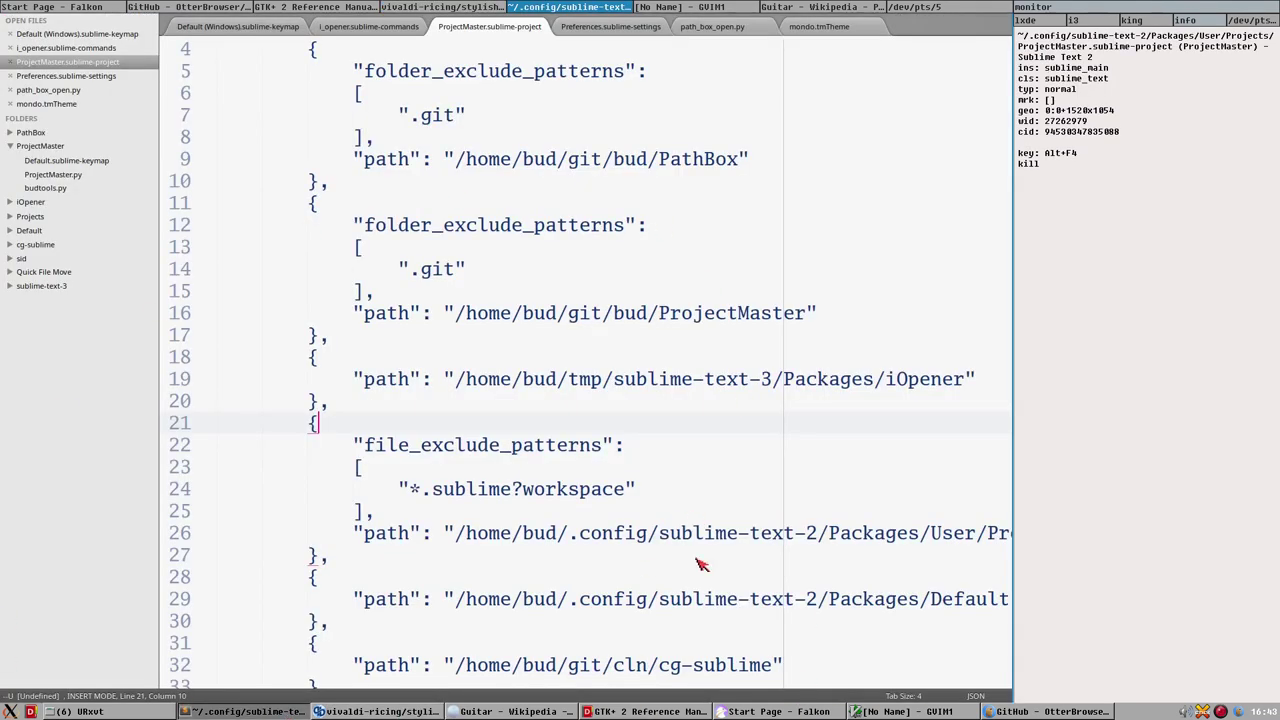
scroll(700, 560, up, 1)
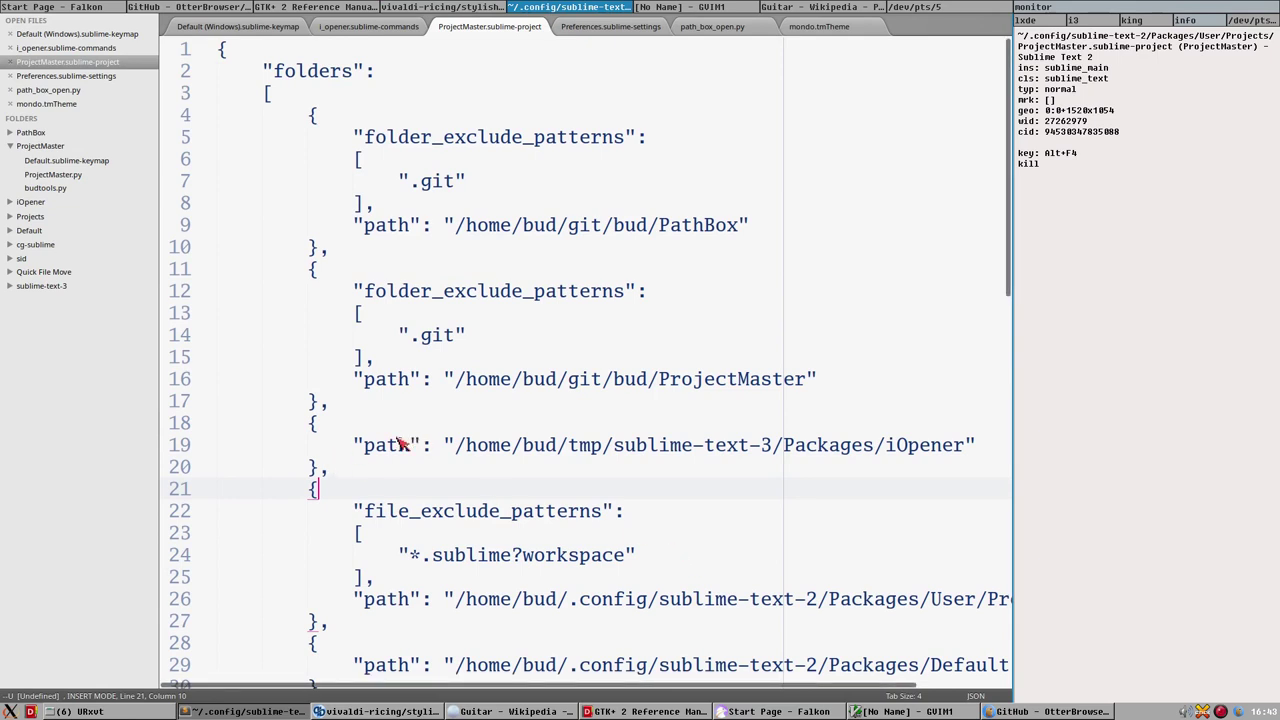
scroll(402, 444, down, 1)
scroll(338, 422, down, 1)
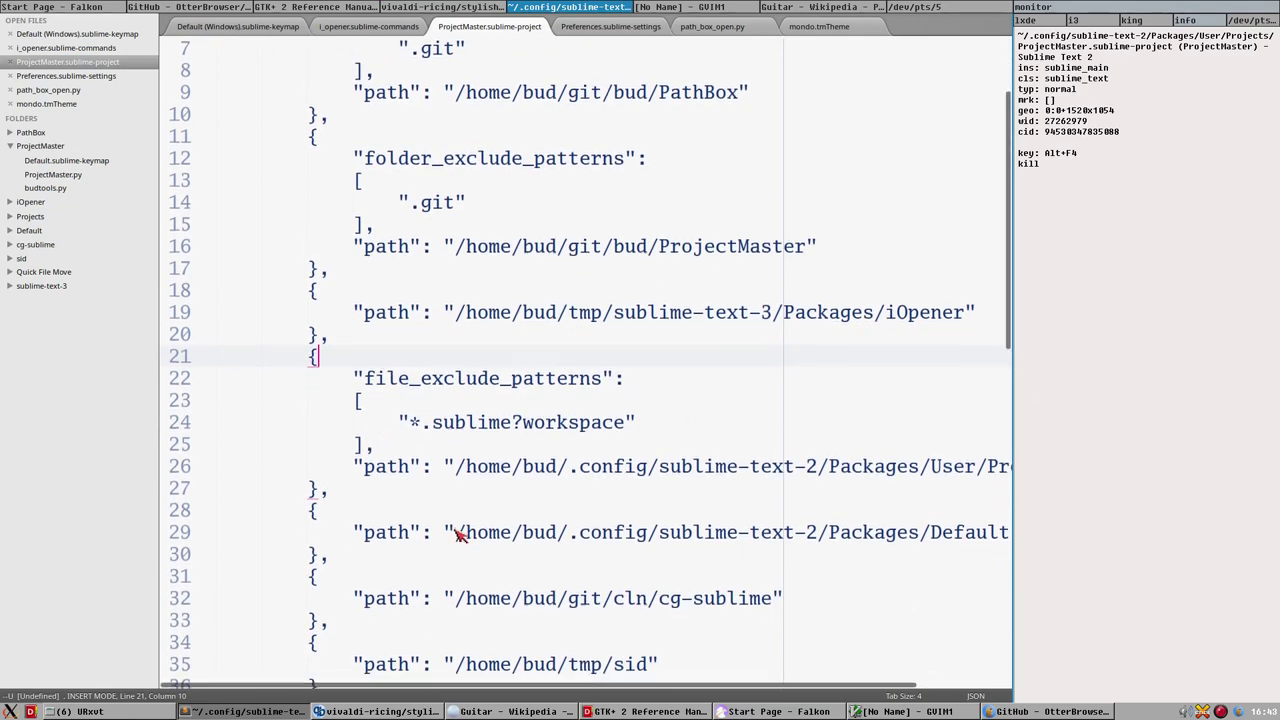
scroll(537, 480, down, 4)
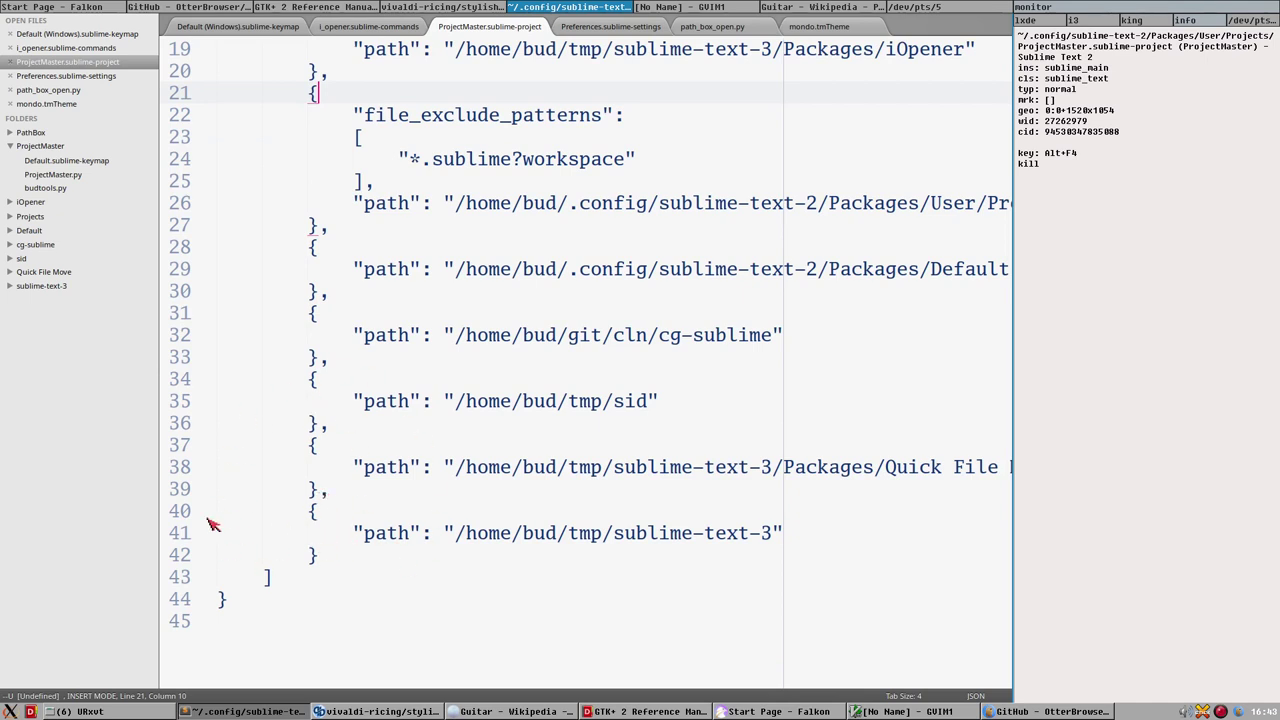
scroll(540, 545, up, 6)
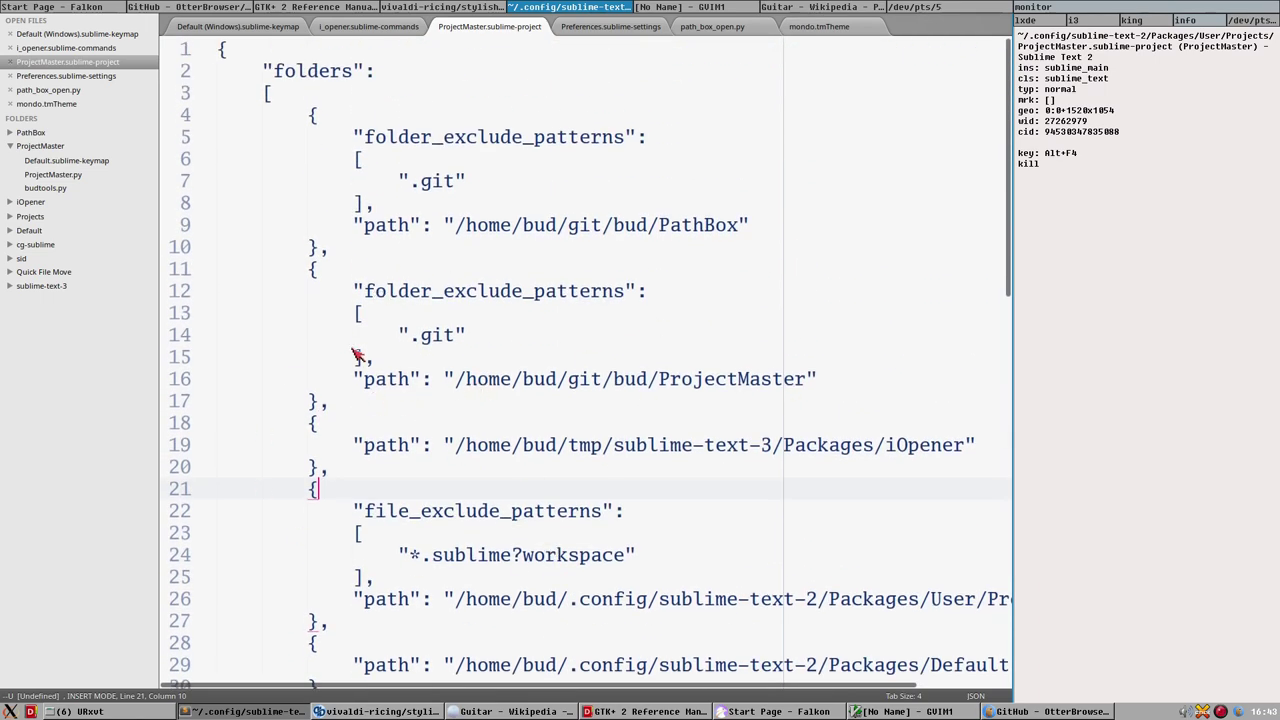
Step: Delete the last character of the .git entry on line 14, then move to the brace on line 37
click(397, 425)
click(494, 336)
key(BackSpace)
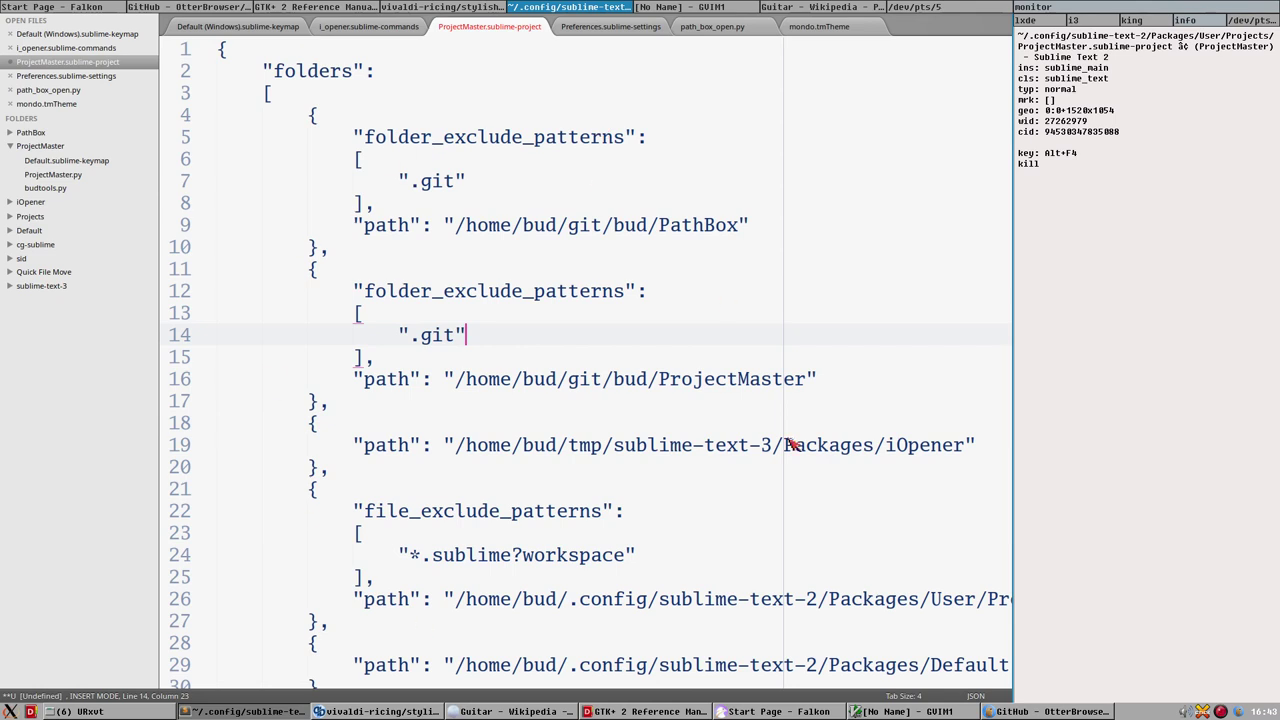
scroll(600, 280, down, 2)
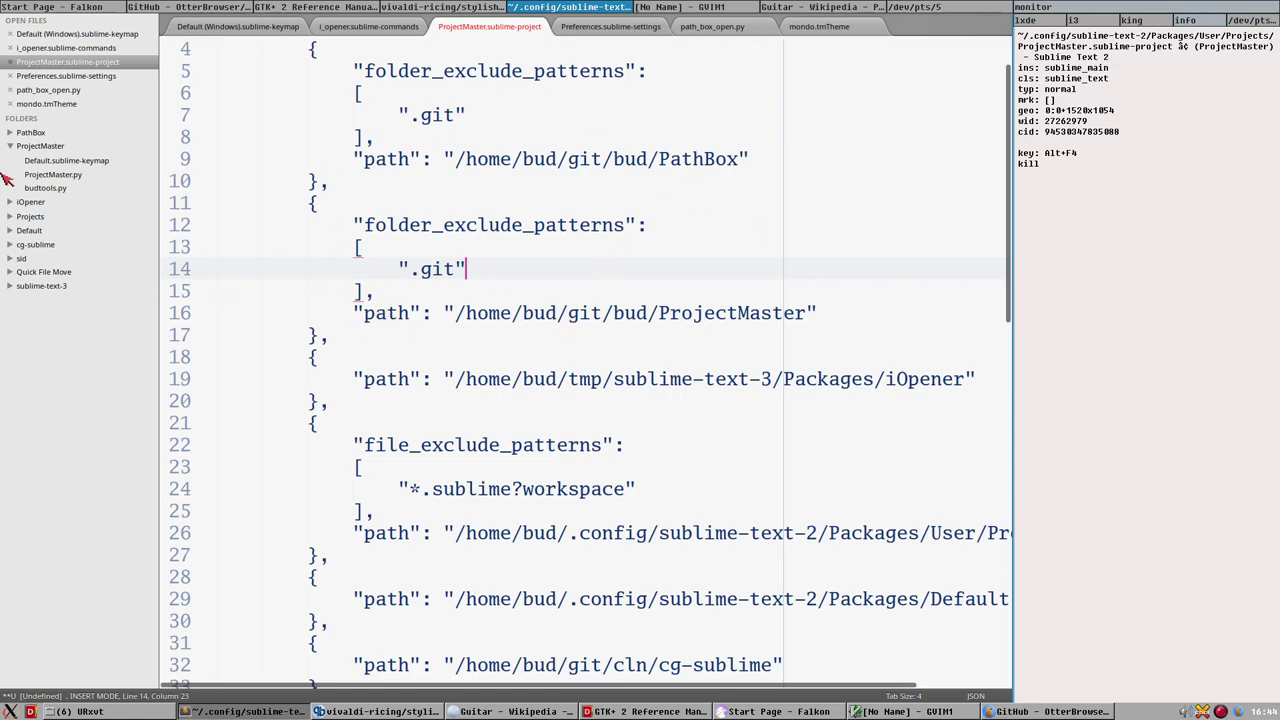
scroll(507, 345, down, 3)
scroll(493, 368, down, 3)
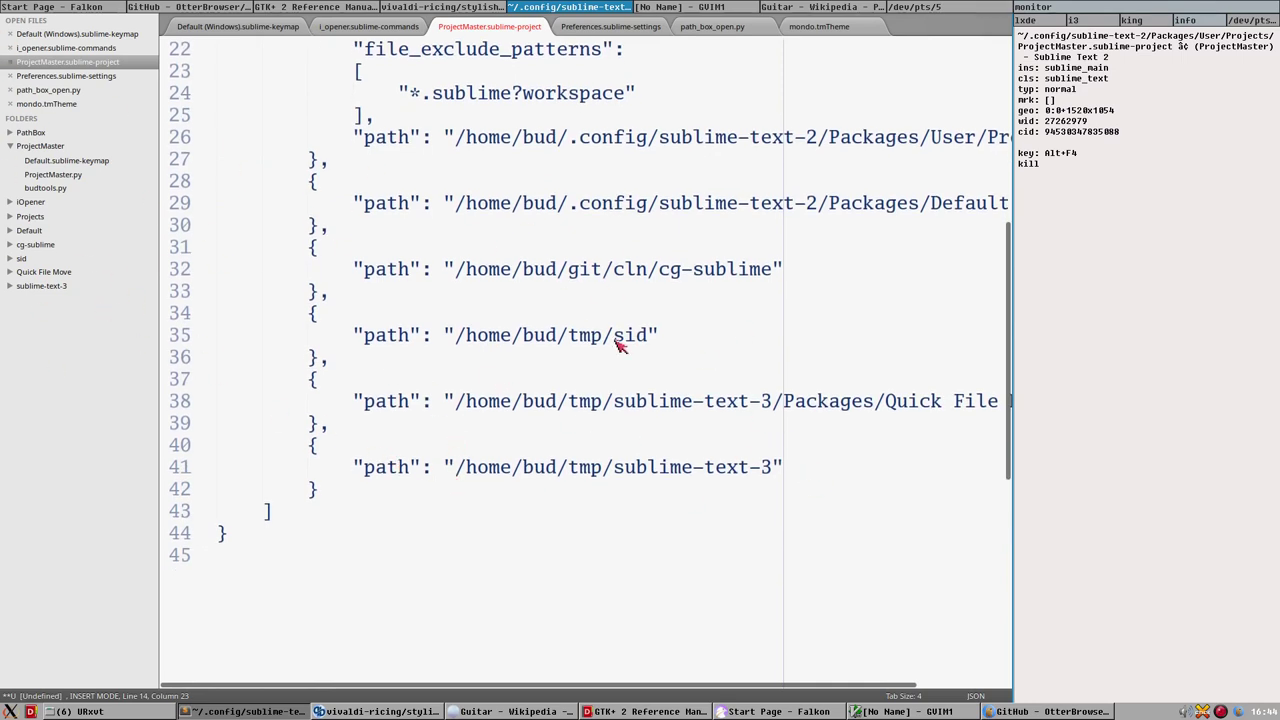
click(418, 386)
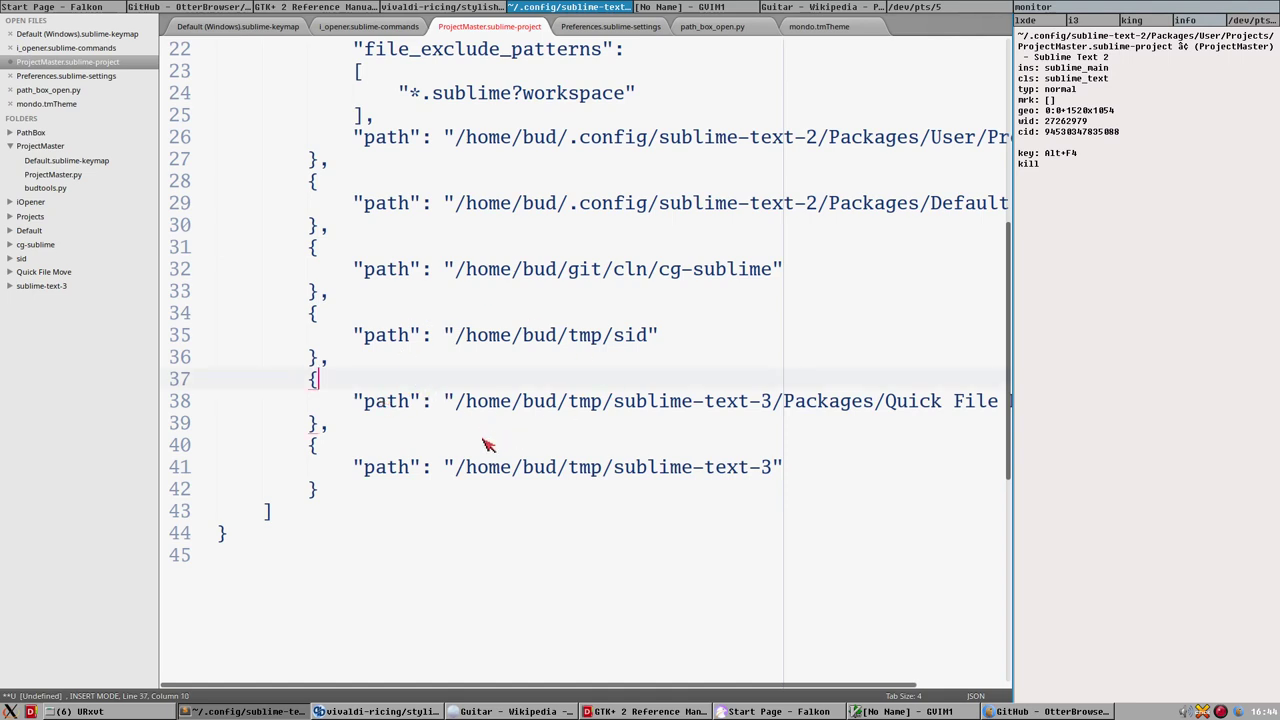
Step: Save ProjectMaster.sublime-project and switch to the rice project
key(ctrl+s)
key(ctrl+alt+p)
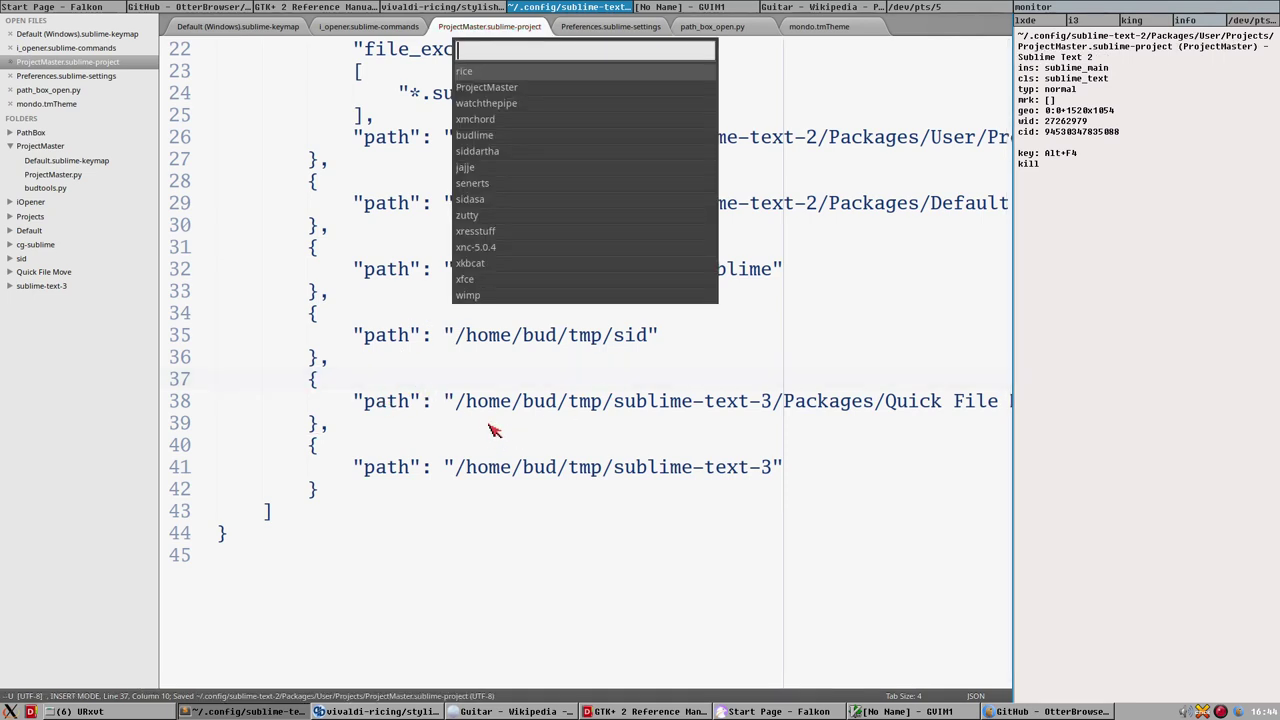
key(Down)
key(Up)
key(Return)
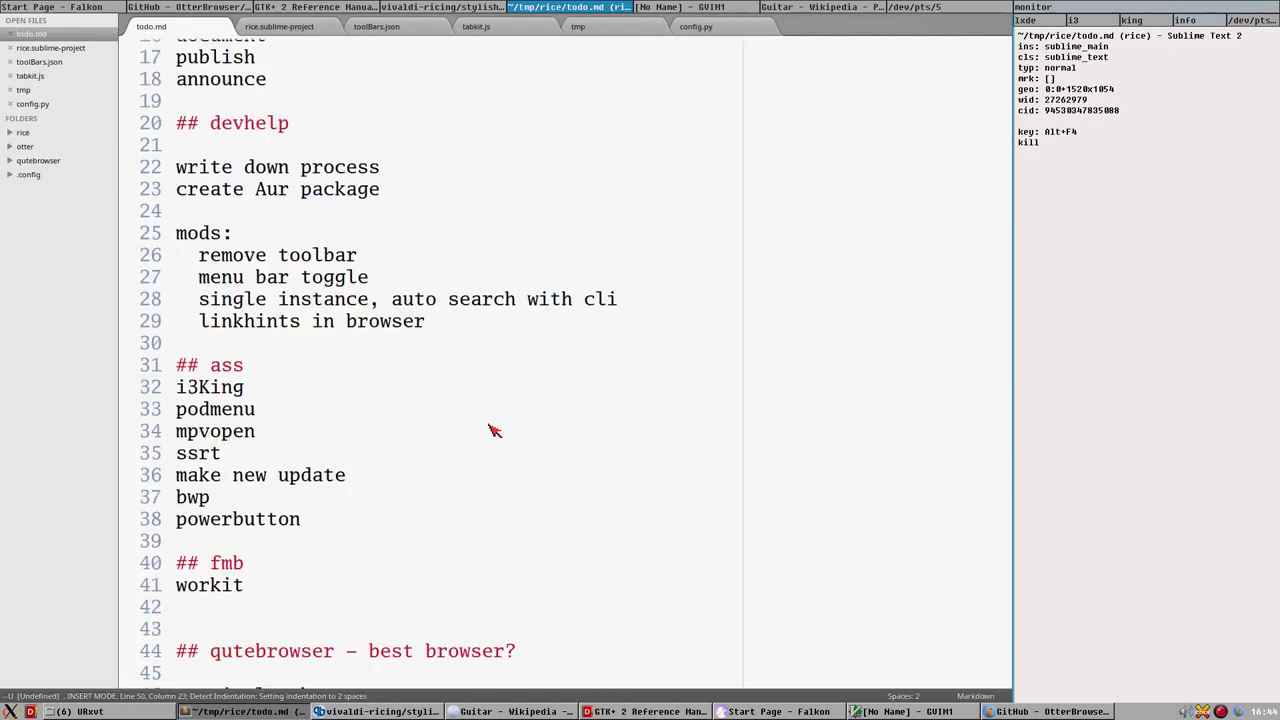
Step: Reopen the project switcher and return to the ProjectMaster project
key(ctrl+alt+p)
key(Down)
key(Return)
key(ctrl+alt+p)
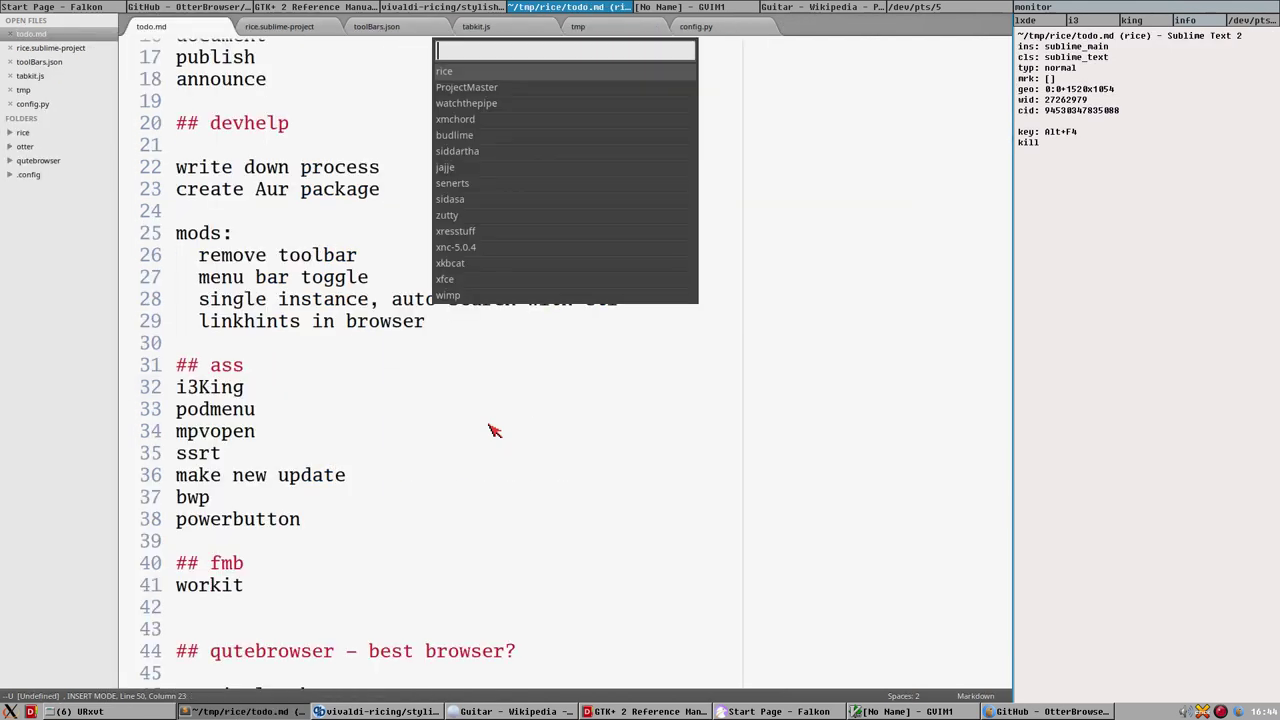
key(Down)
key(Return)
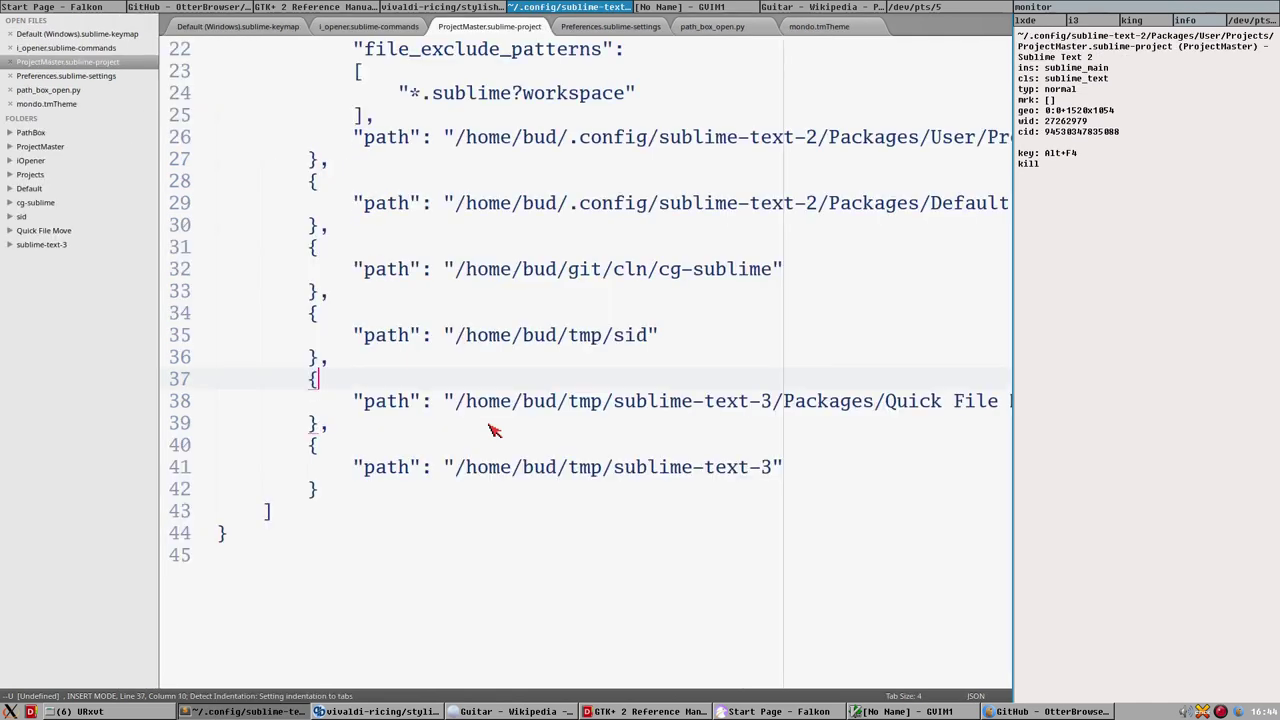
Step: Add the ~/bin folder to the project via the Find file prompt
key(ctrl+o)
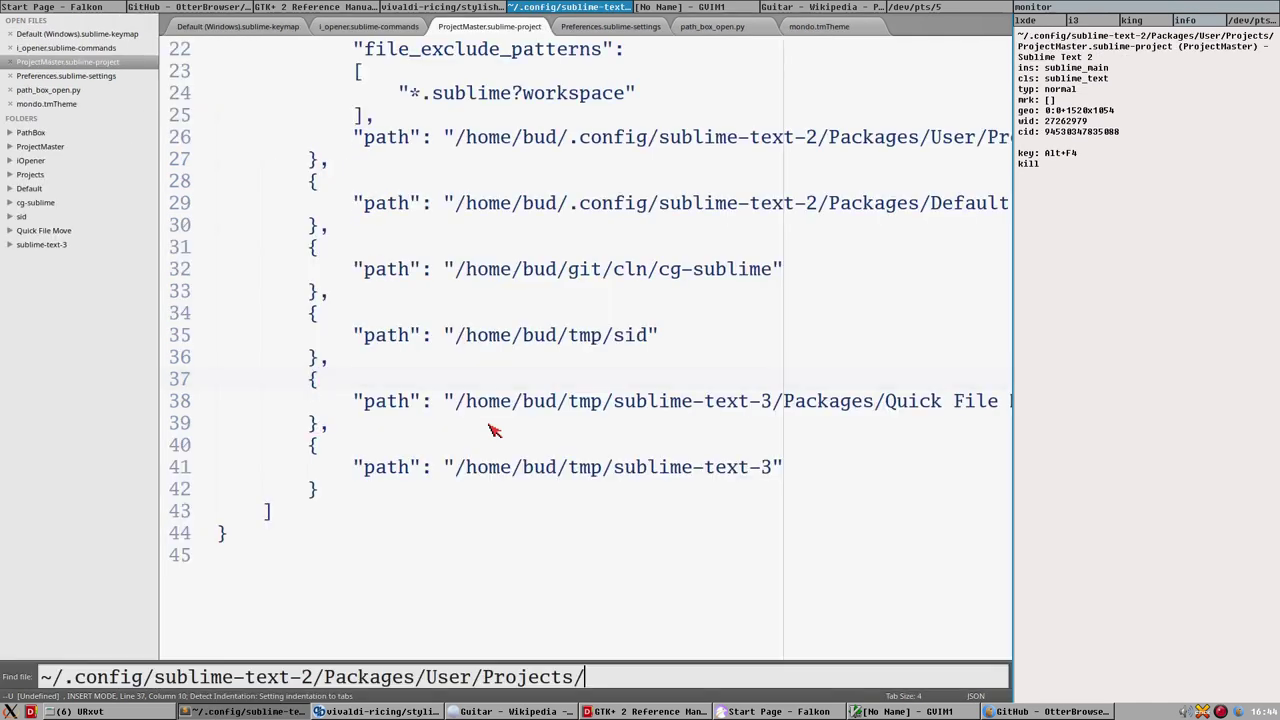
key(ctrl+a)
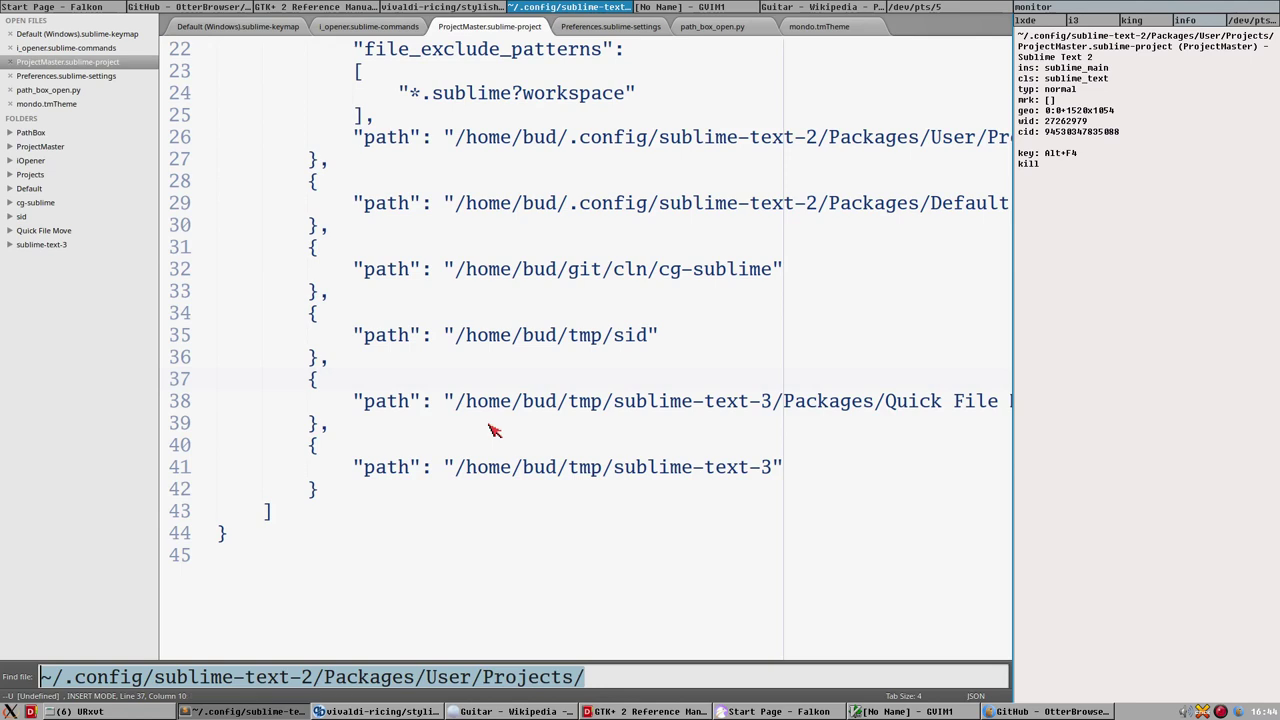
text(~/bin)
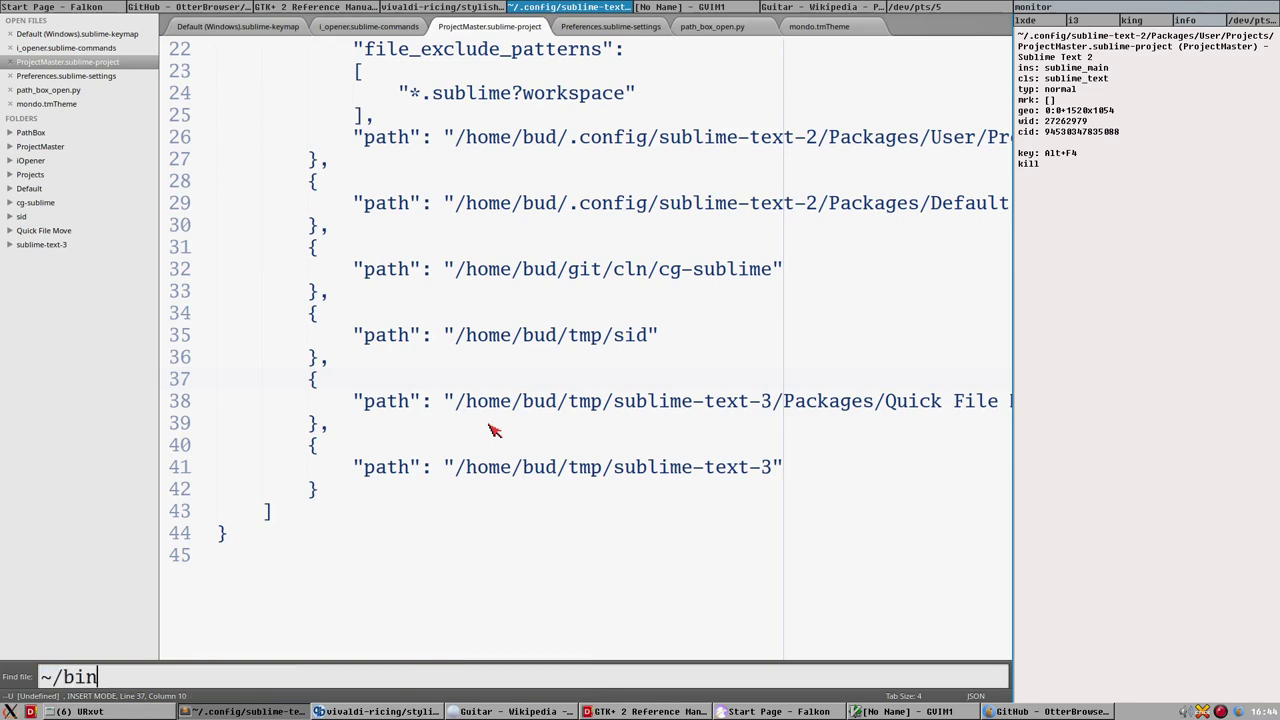
key(Return)
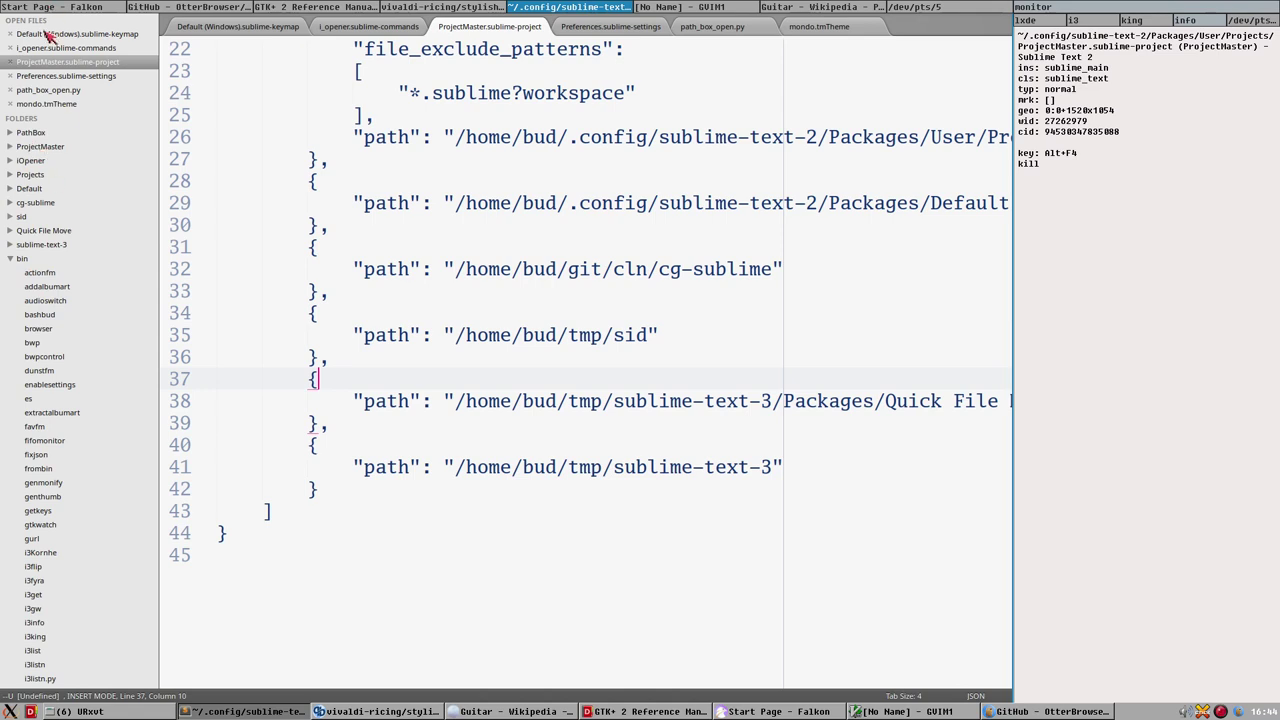
Step: Collapse the bin folder, expand ProjectMaster and open ProjectMaster.py
click(16, 264)
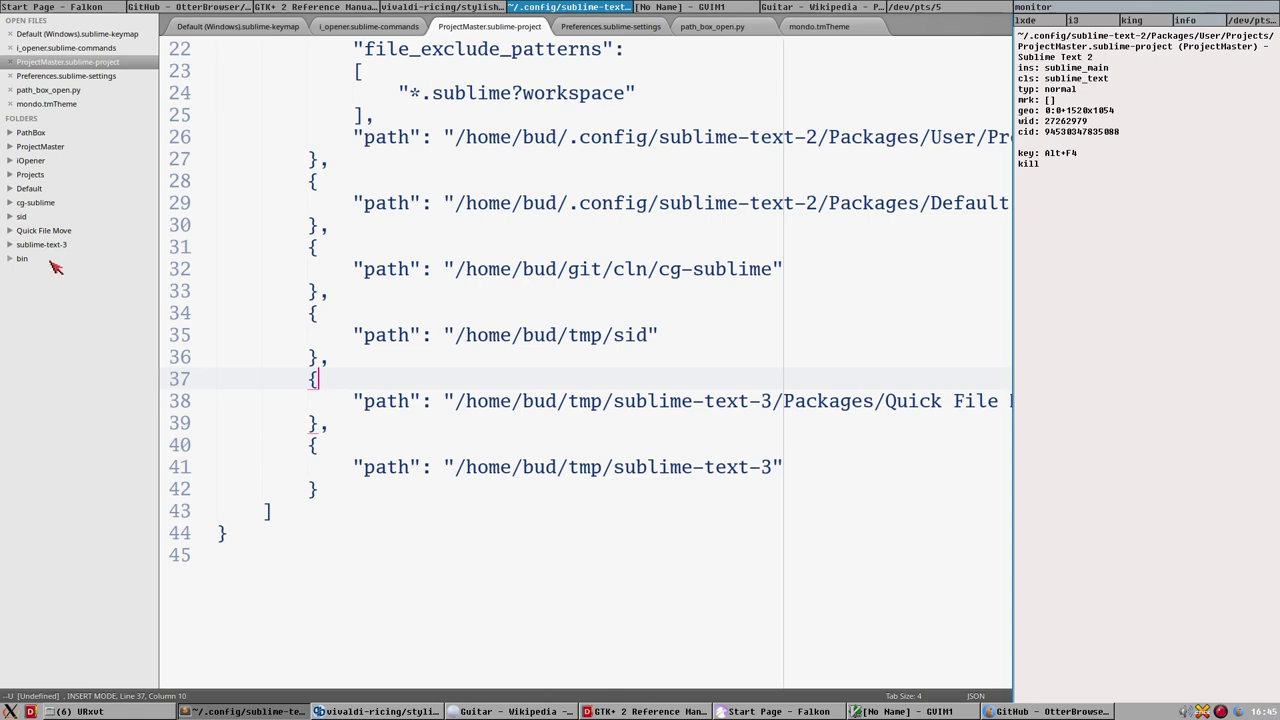
click(38, 147)
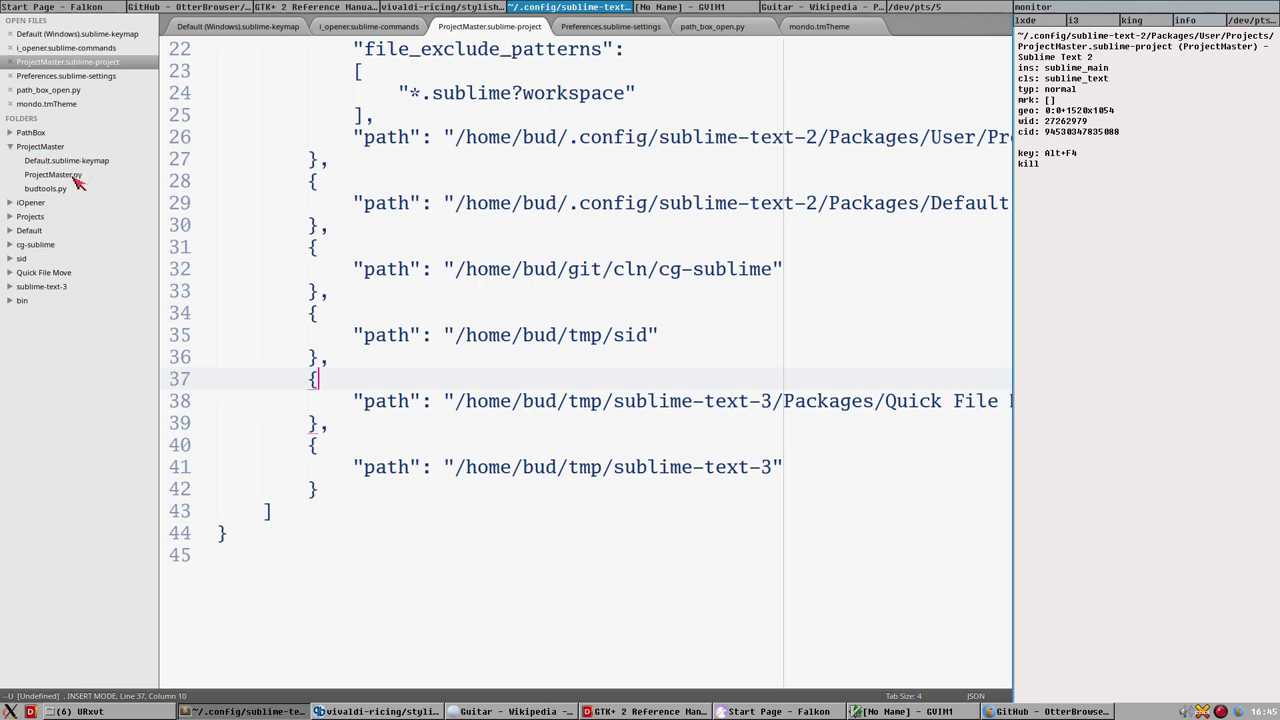
click(58, 177)
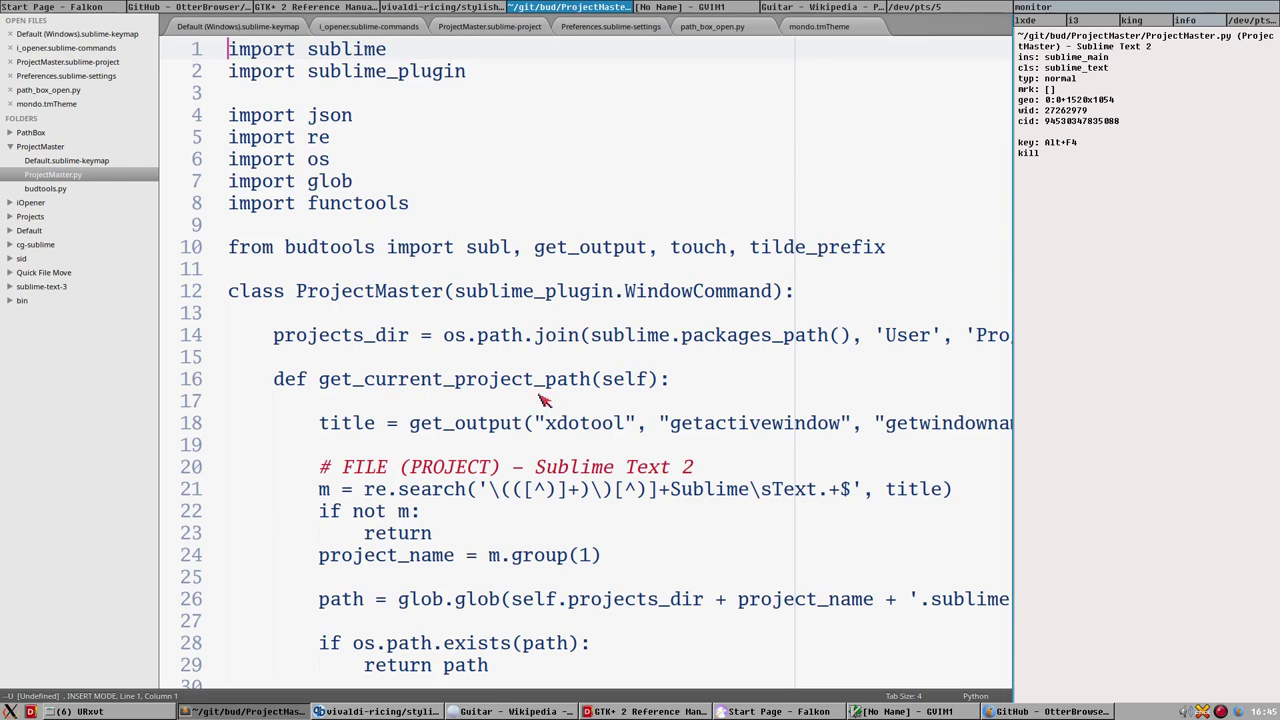
scroll(640, 250, down, 2)
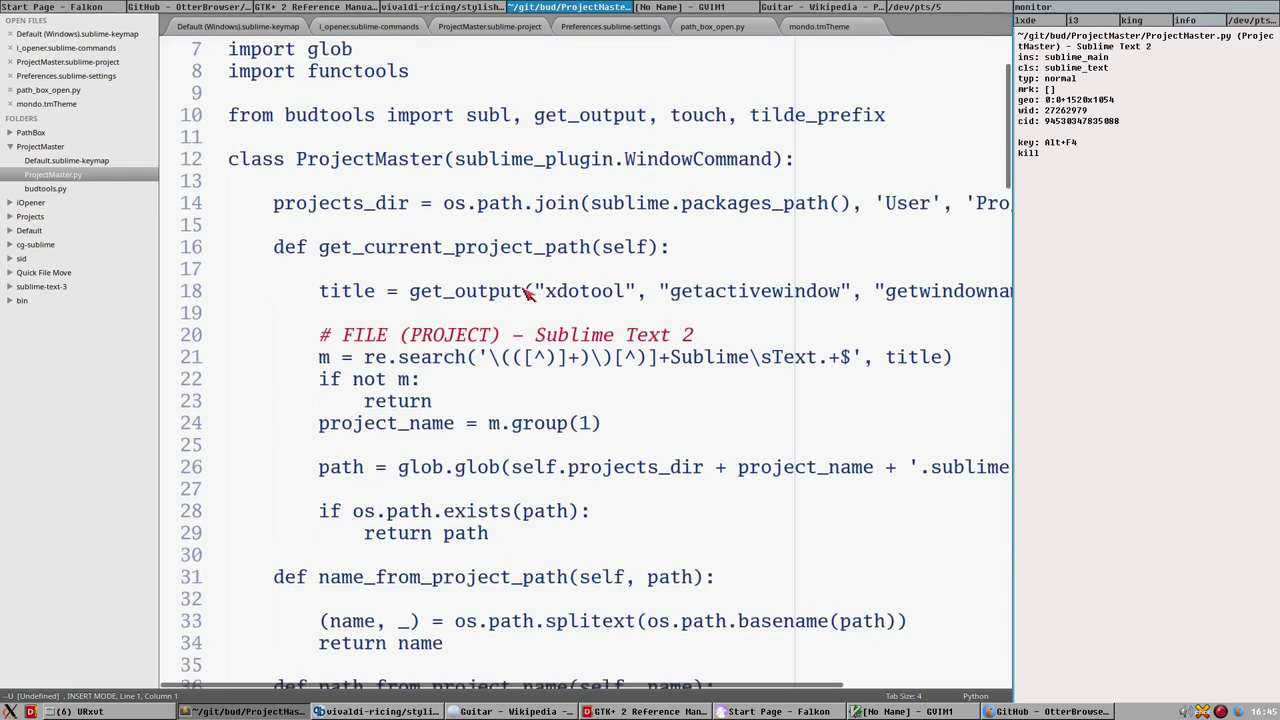
drag(530, 291, 648, 291)
click(567, 285)
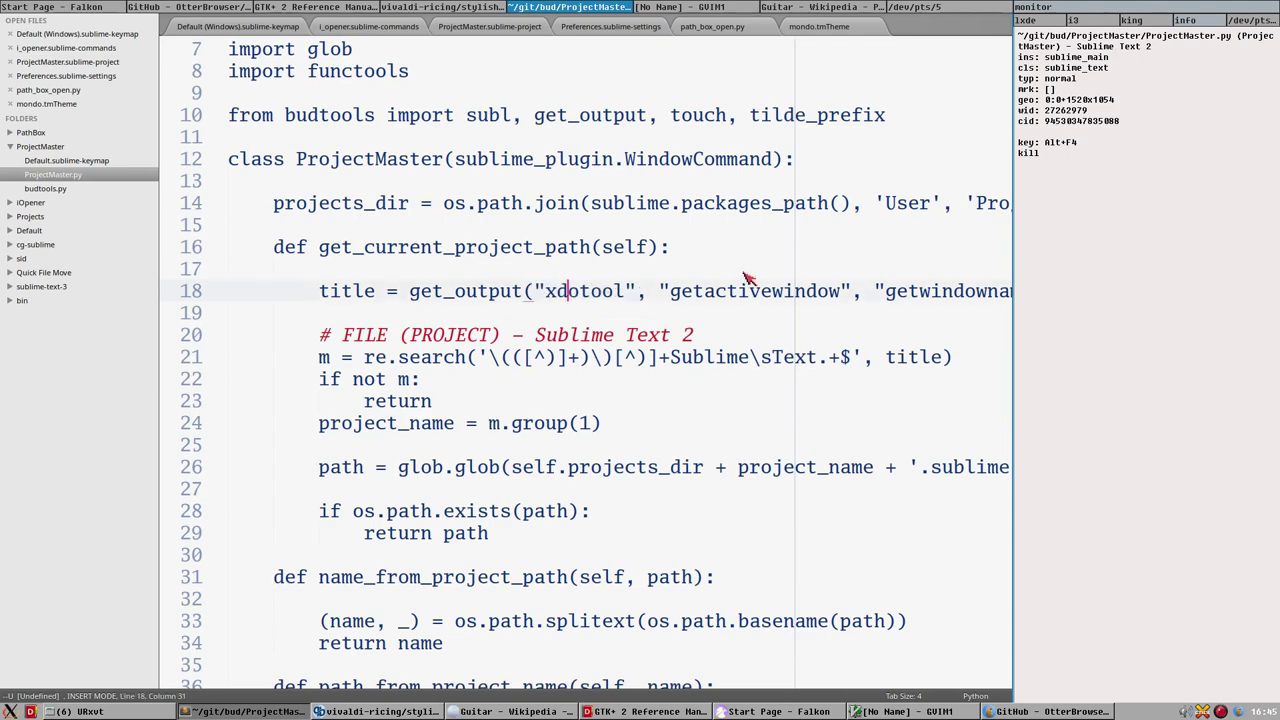
drag(650, 291, 1005, 300)
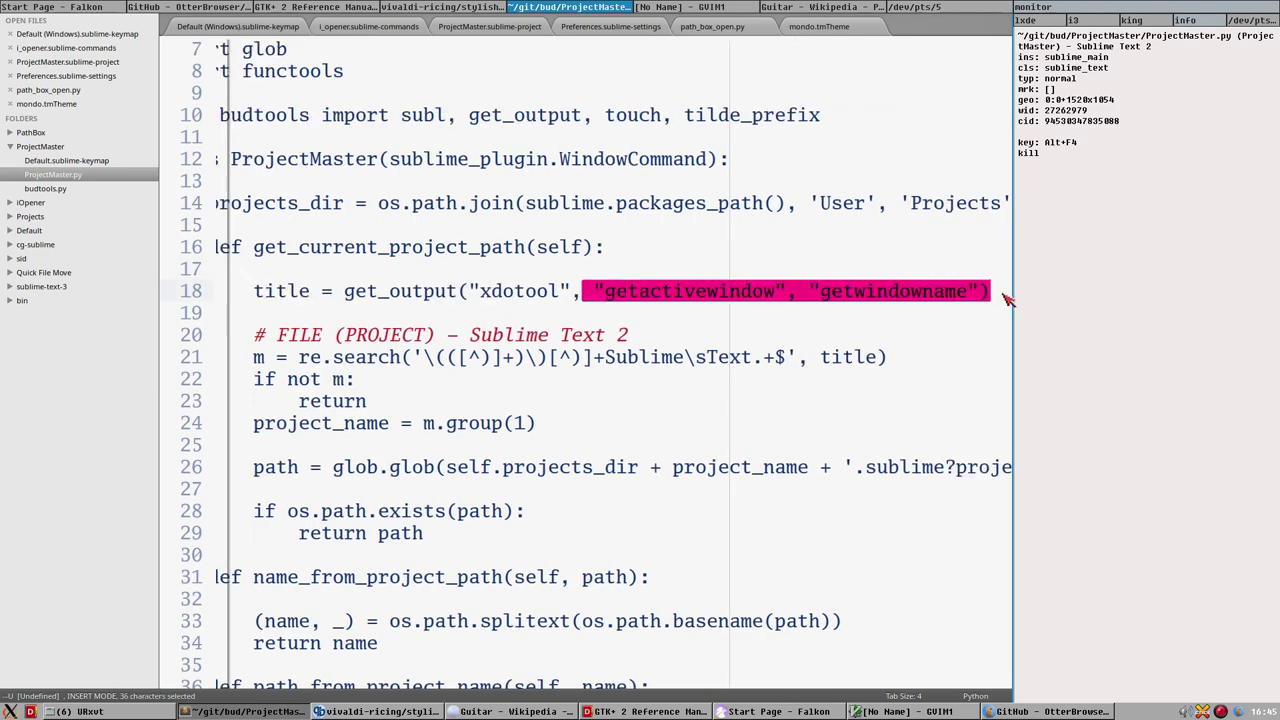
click(591, 289)
key(super+f)
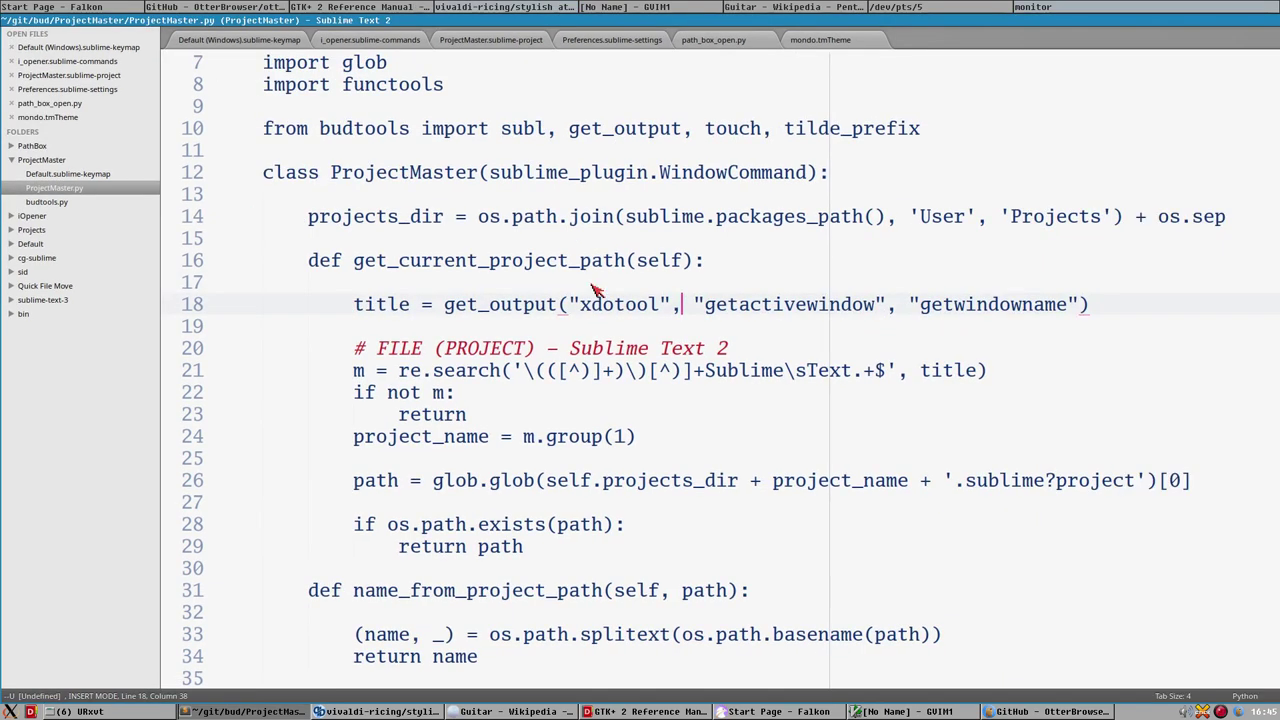
key(super+z)
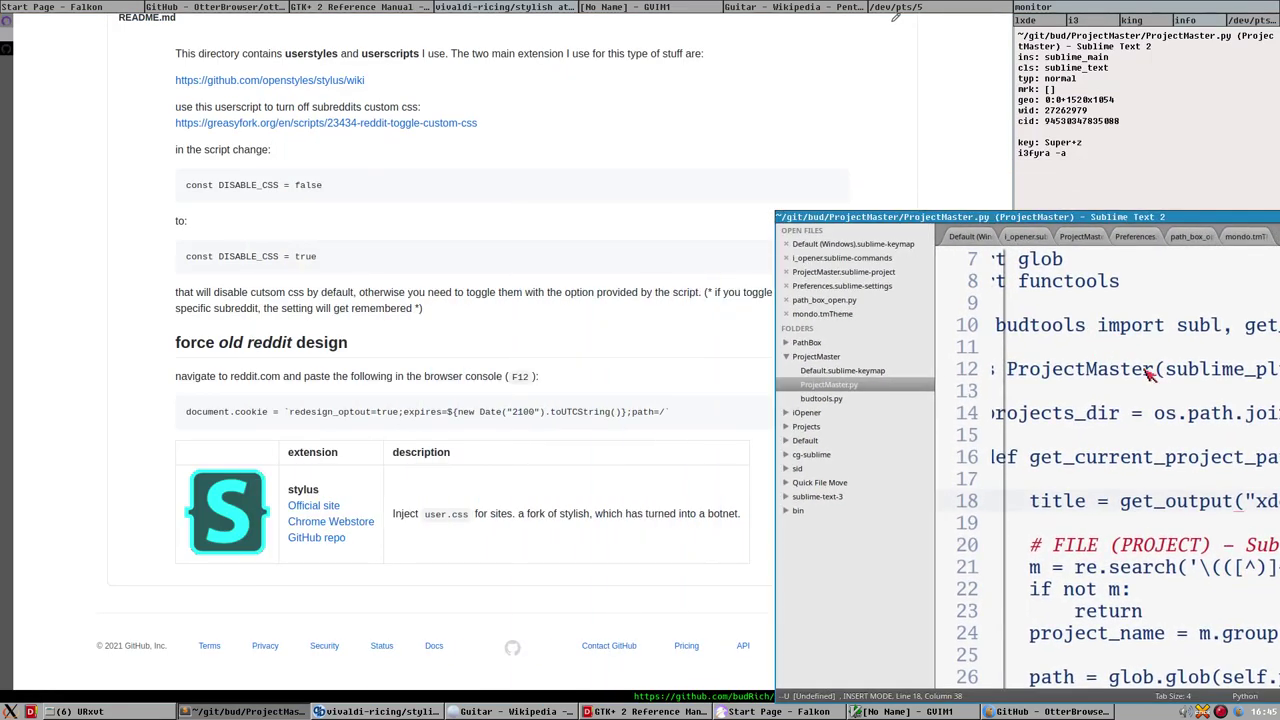
drag(1148, 374, 622, 316)
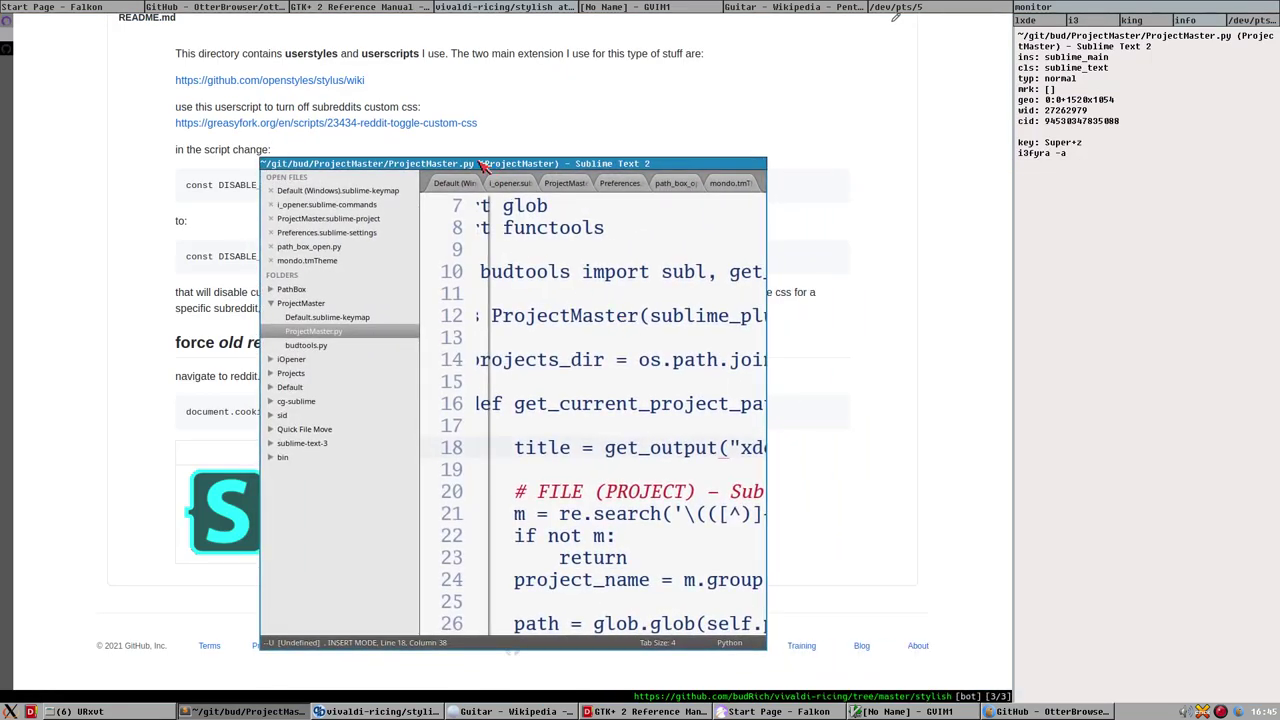
click(548, 292)
key(super+z)
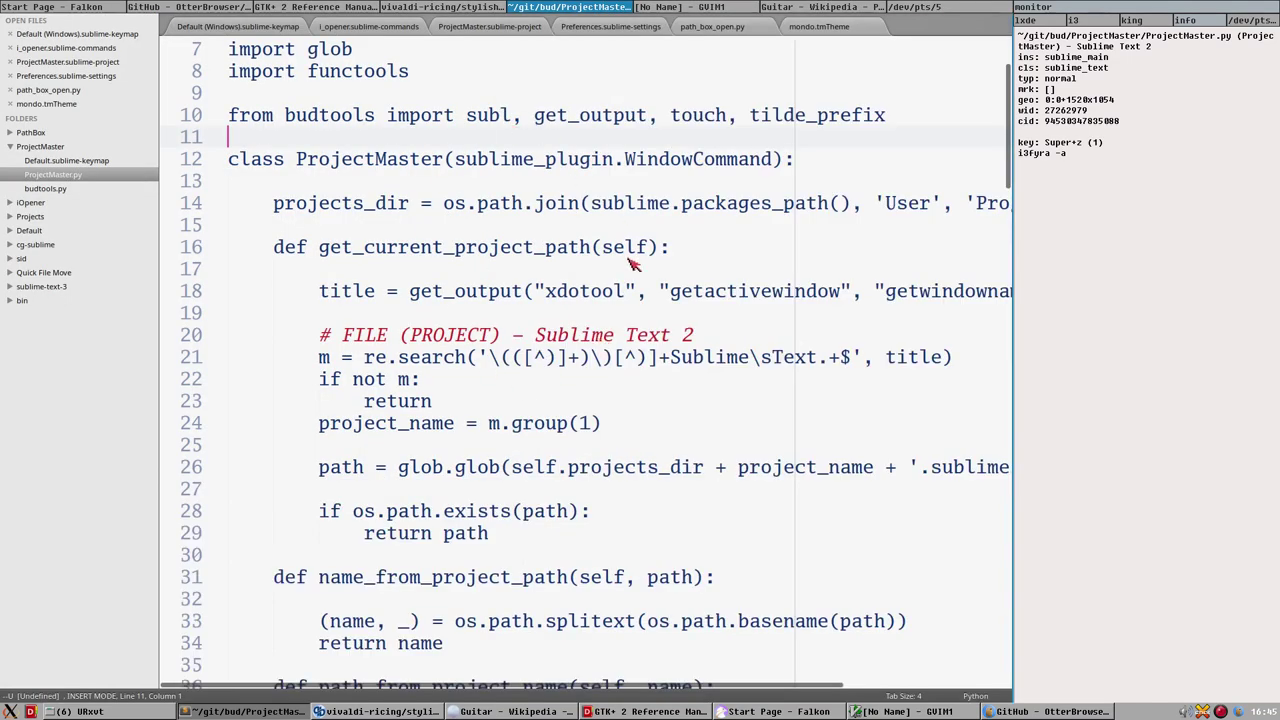
Step: Scroll through ProjectMaster.py and select the name_from_project_path definition line, then deselect on line 32
scroll(548, 213, down, 2)
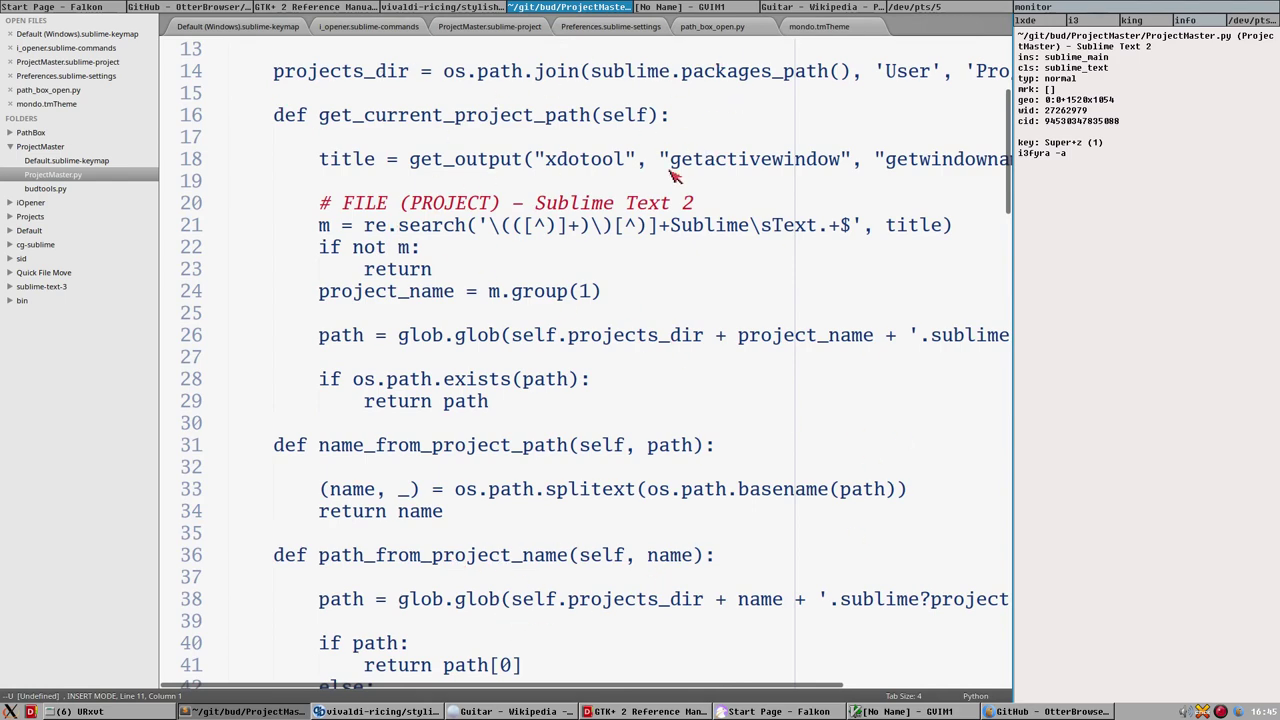
scroll(596, 440, up, 4)
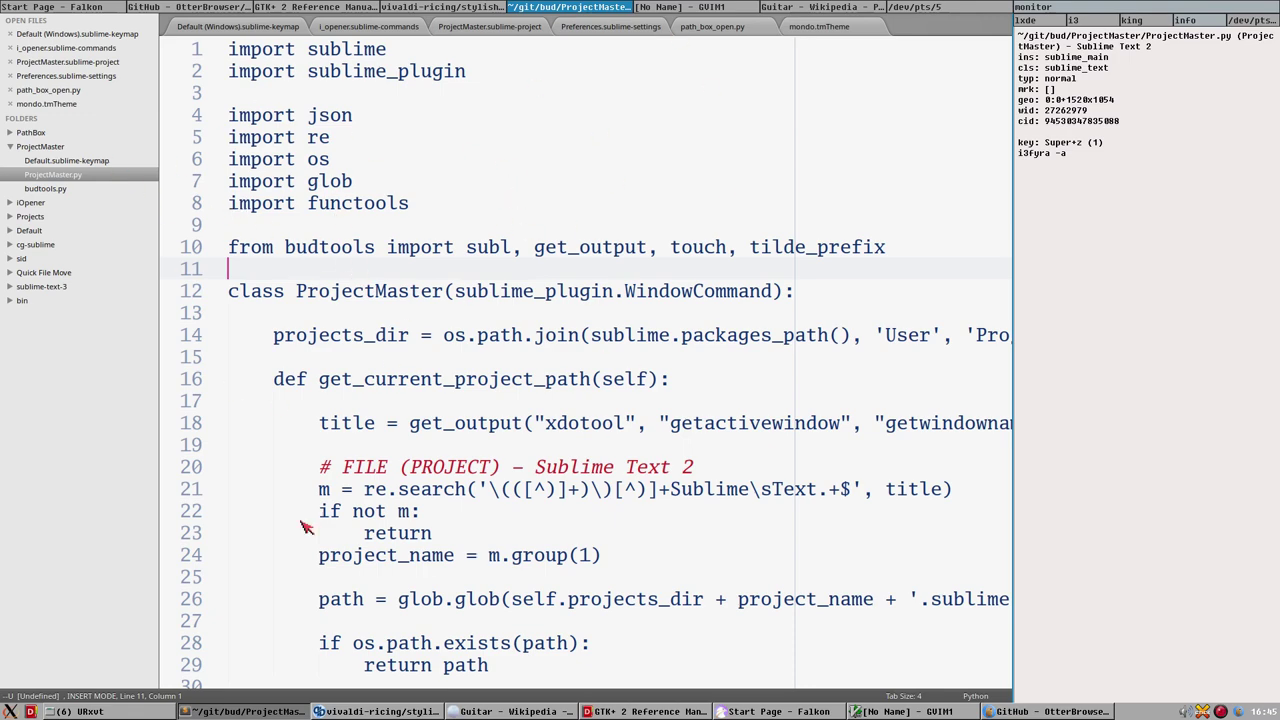
scroll(578, 422, down, 9)
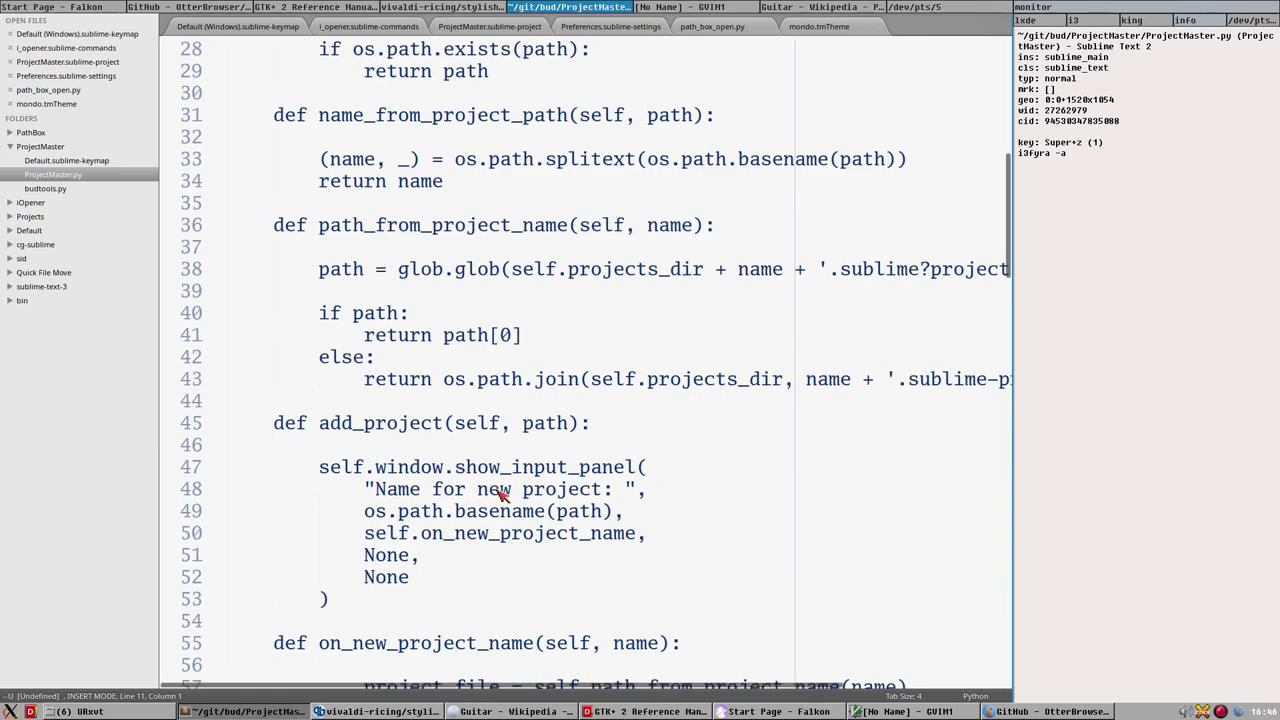
scroll(505, 488, down, 3)
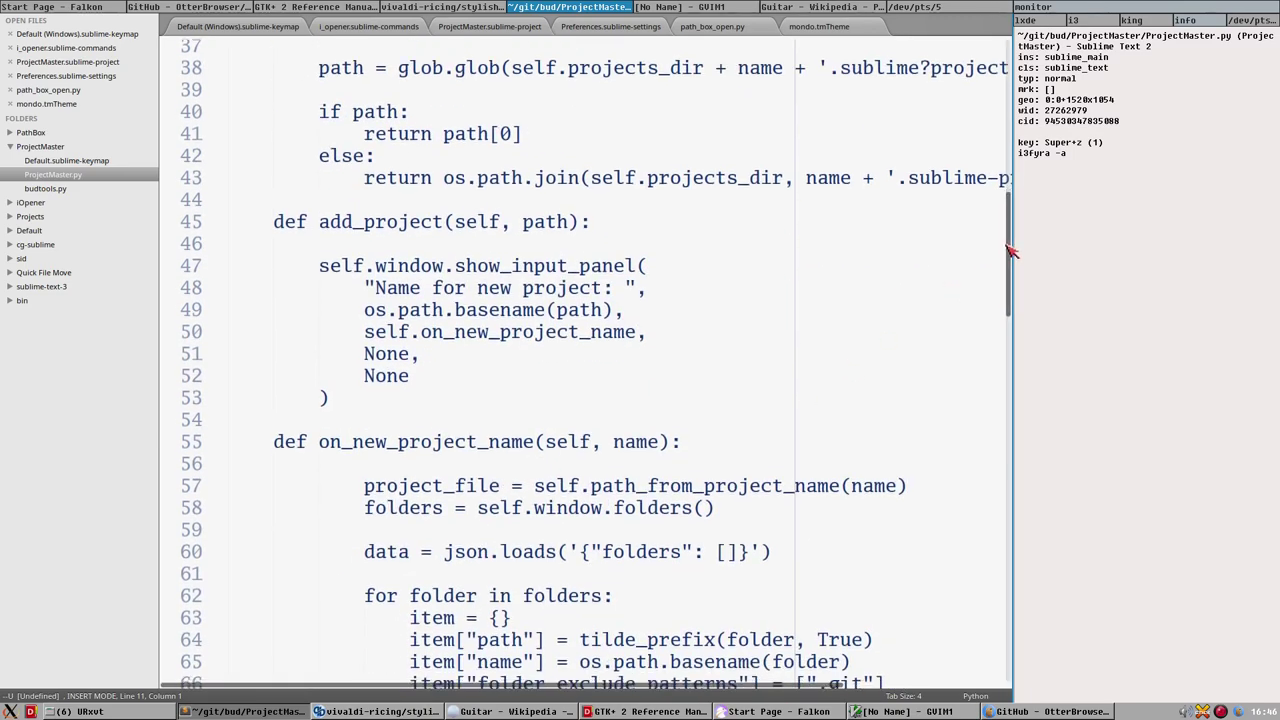
drag(1010, 252, 903, 100)
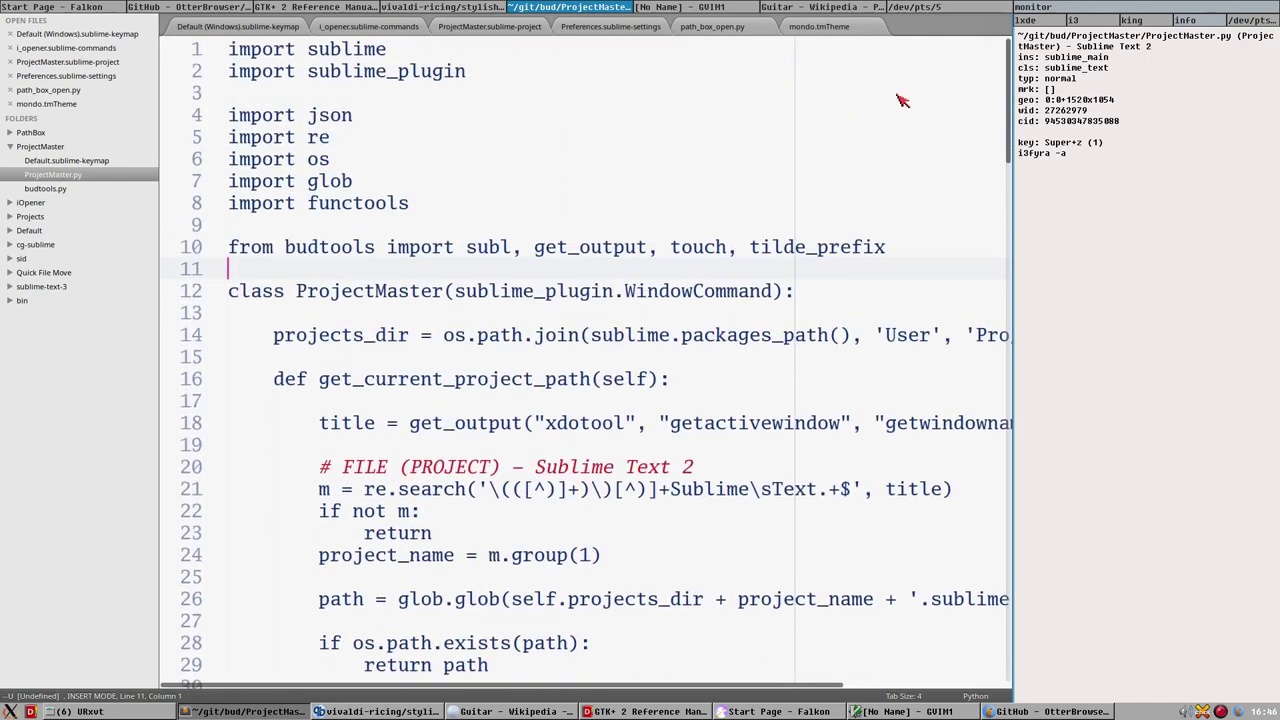
click(229, 292)
scroll(533, 258, down, 4)
scroll(456, 215, up, 4)
scroll(528, 442, down, 3)
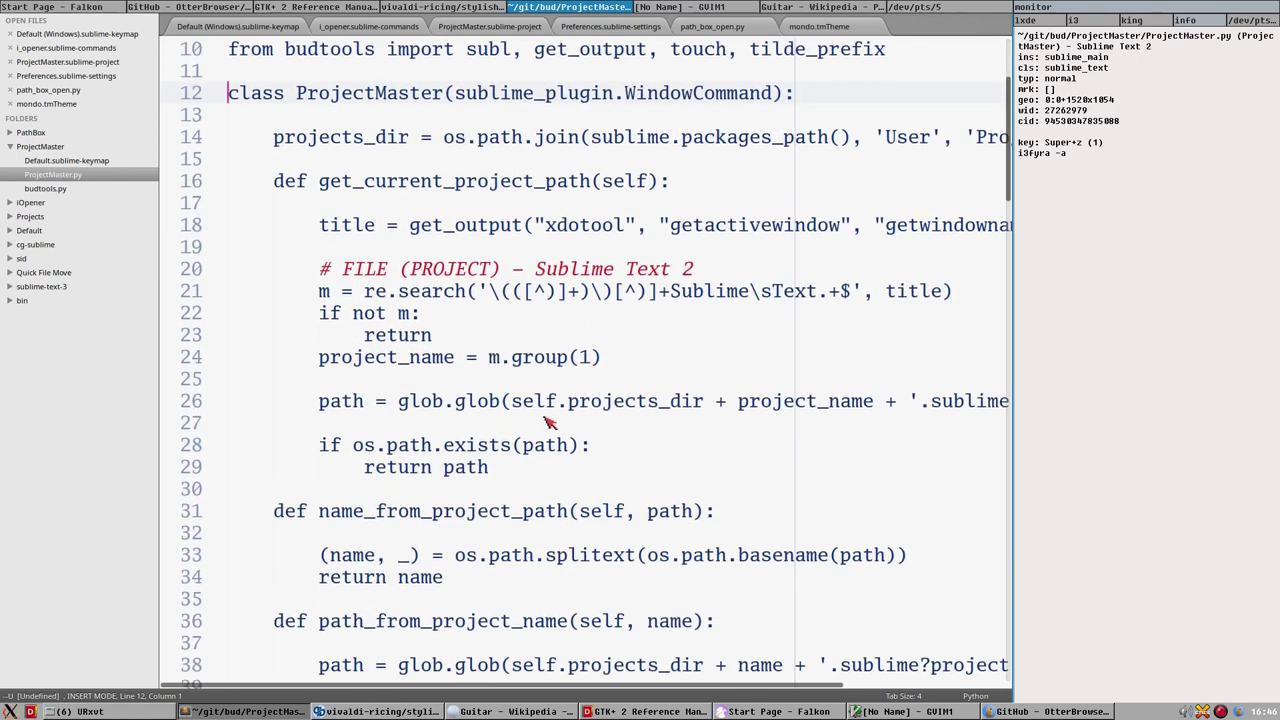
drag(274, 520, 773, 522)
click(333, 533)
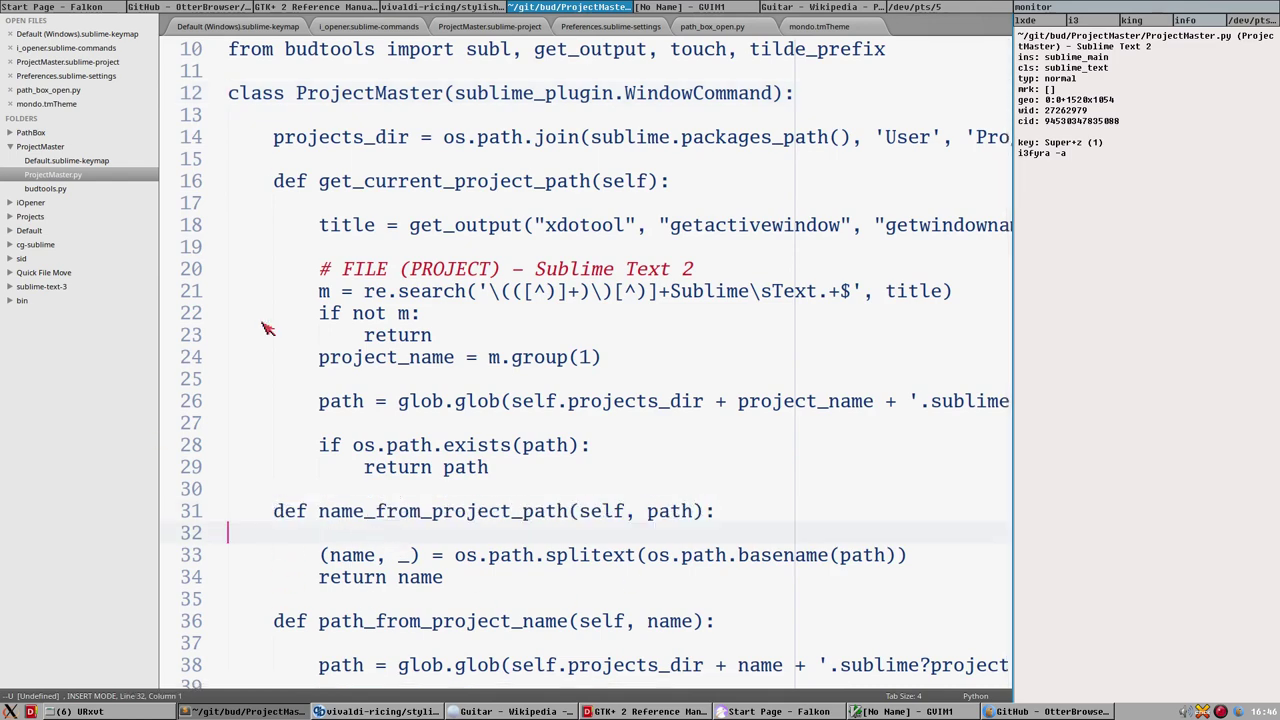
Step: Scroll back up, put the caret on empty line 11, and expand the PathBox folder
scroll(703, 490, up, 3)
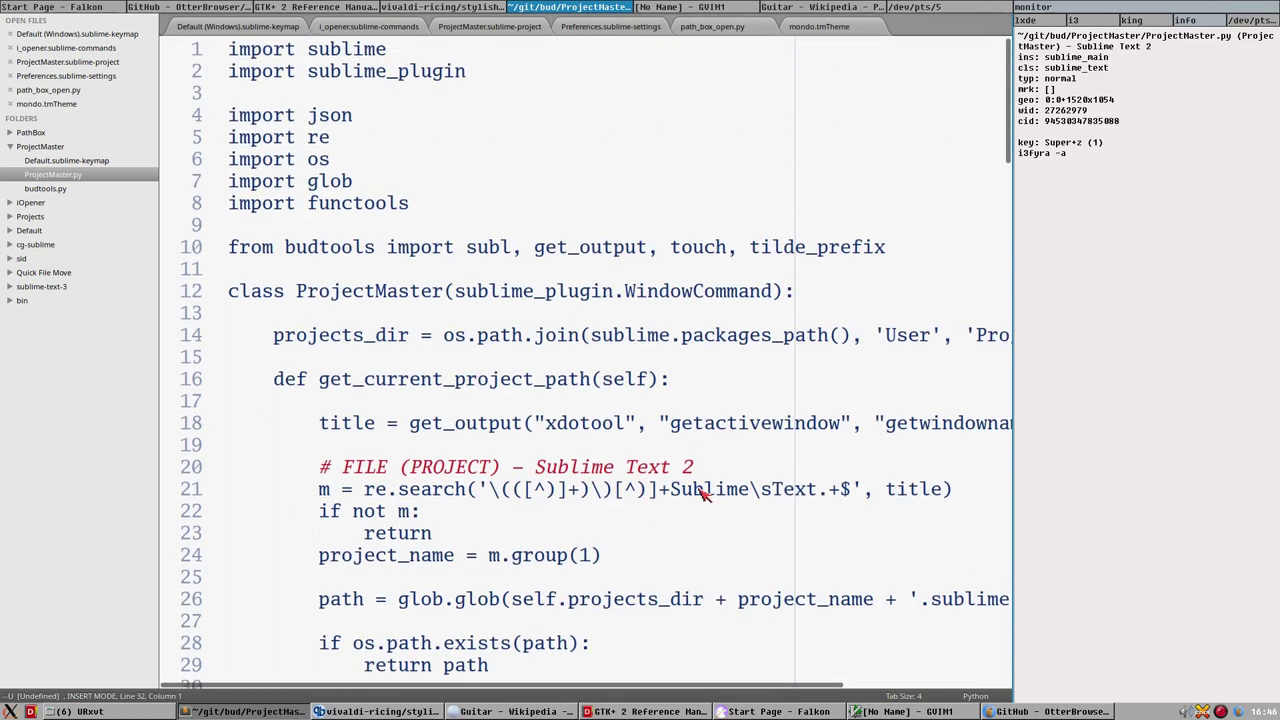
scroll(600, 404, down, 4)
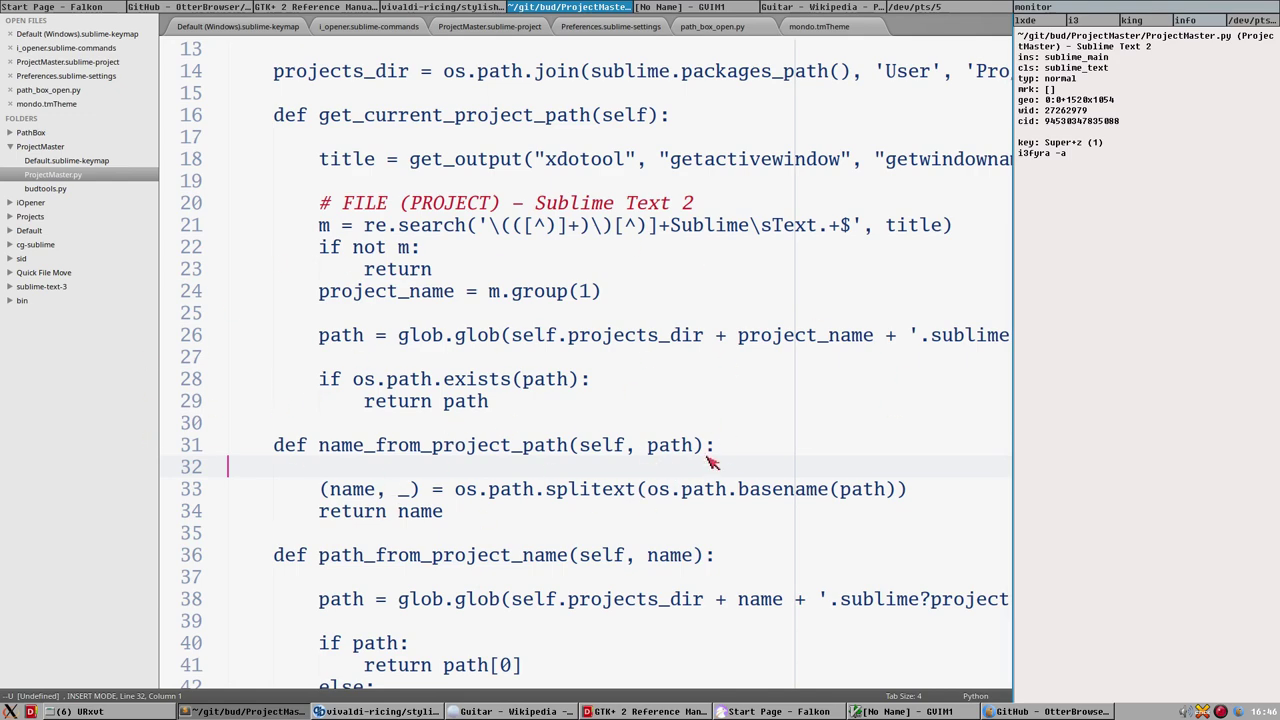
scroll(775, 507, down, 2)
scroll(775, 507, up, 2)
scroll(745, 507, up, 1)
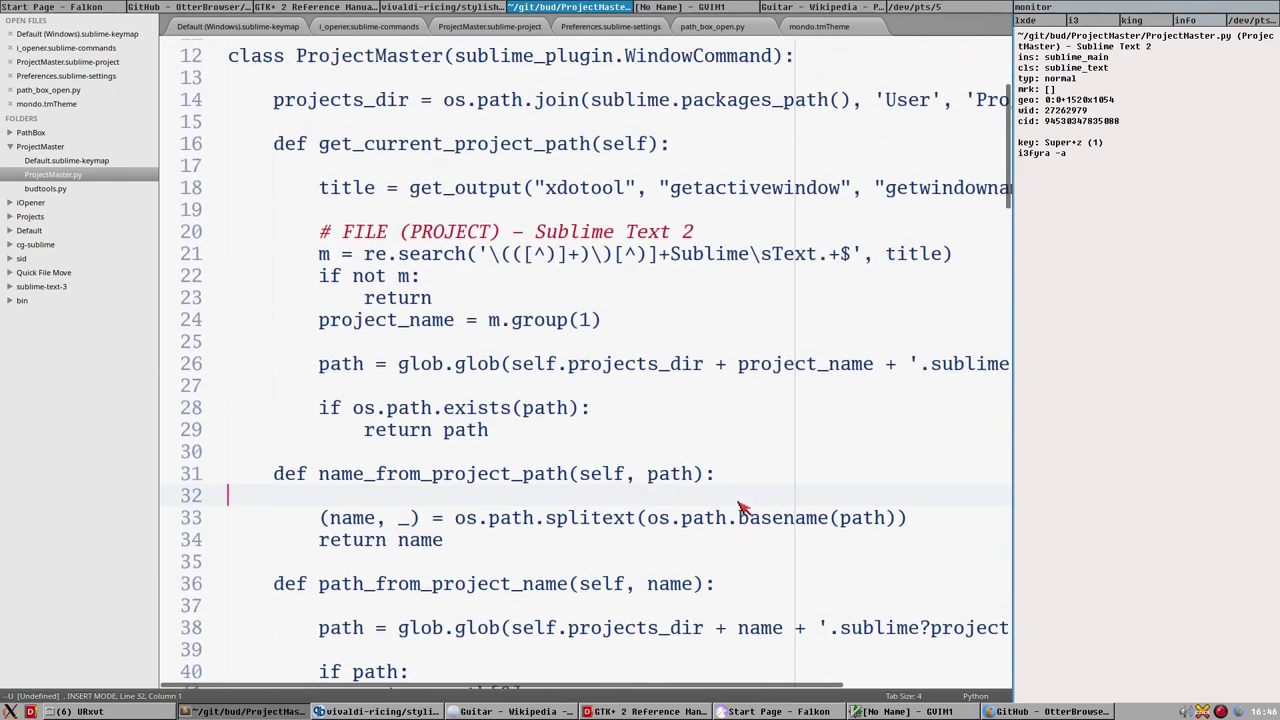
scroll(740, 507, up, 4)
click(438, 268)
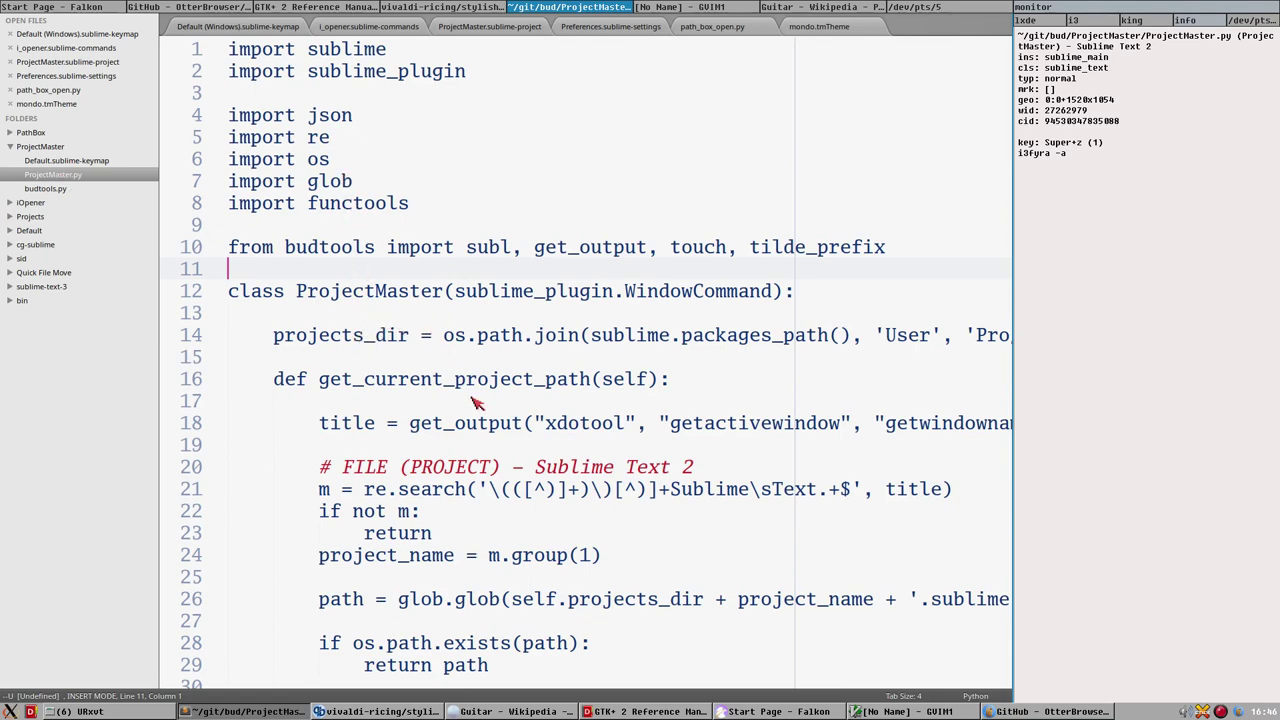
scroll(475, 404, down, 1)
scroll(470, 404, up, 1)
click(42, 136)
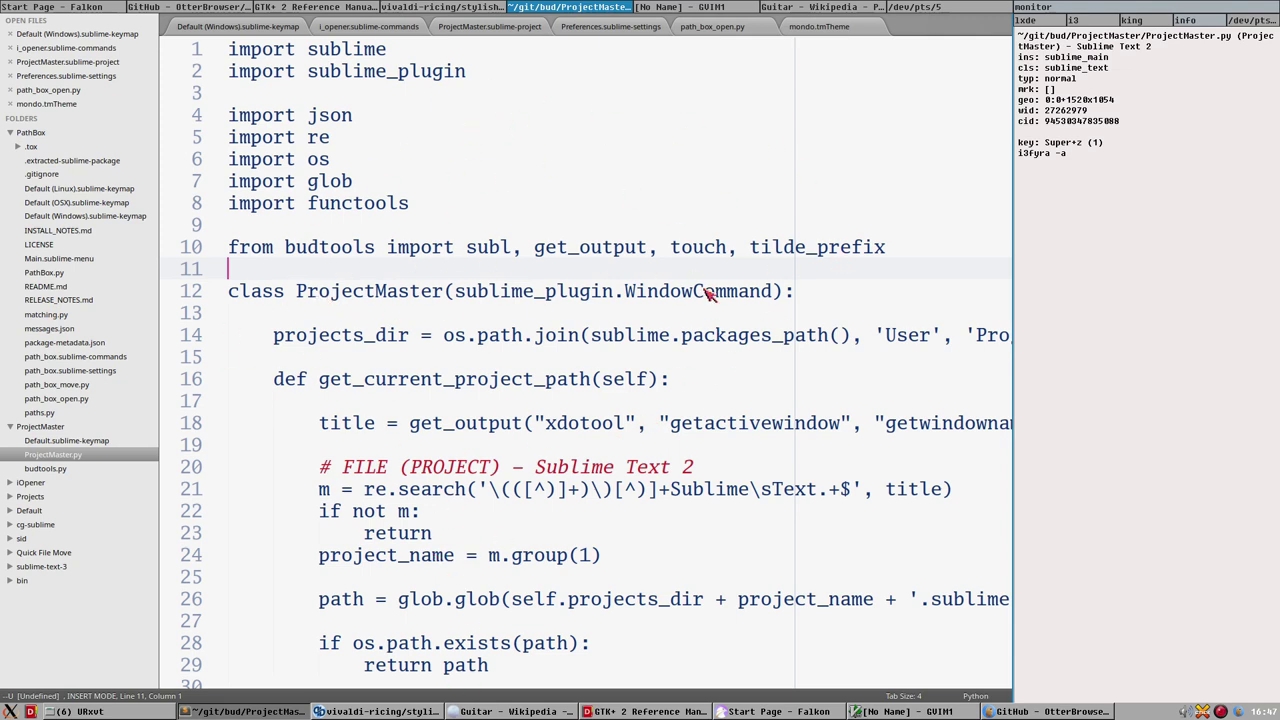
Step: Collapse the PathBox and ProjectMaster folders in the sidebar, leaving ProjectMaster.py untouched
scroll(650, 372, down, 1)
scroll(655, 377, up, 1)
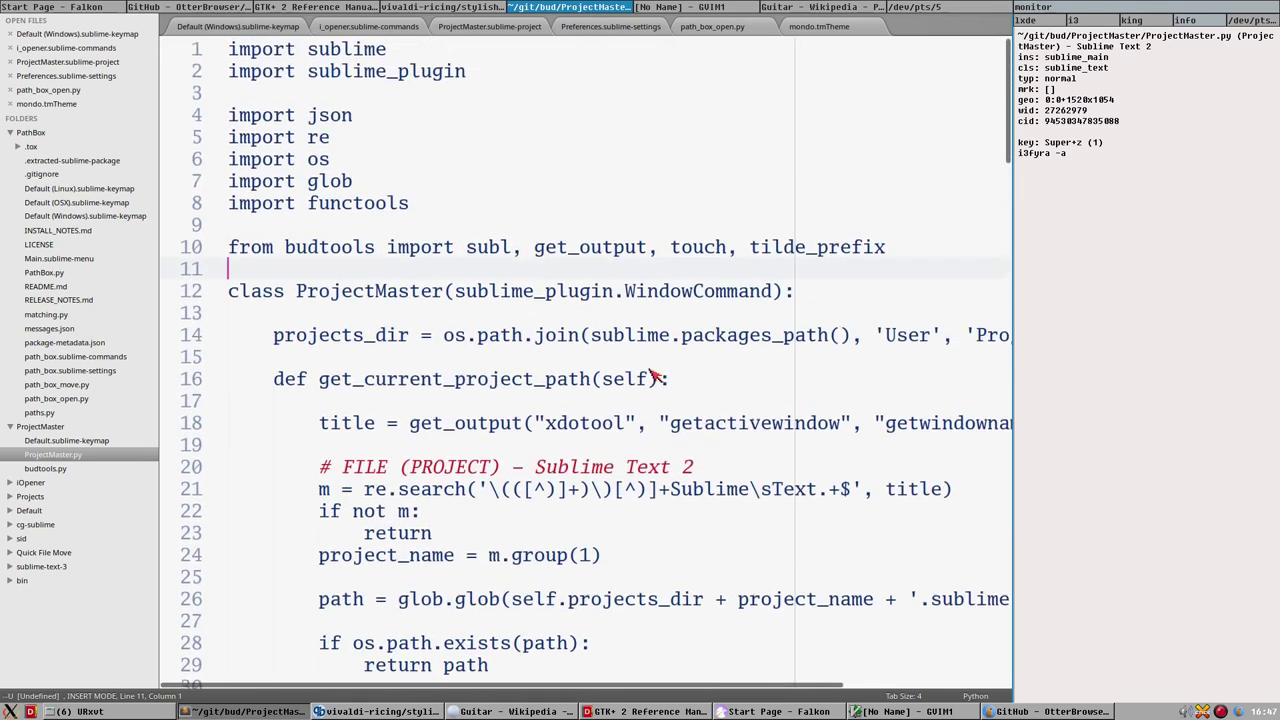
scroll(595, 250, down, 4)
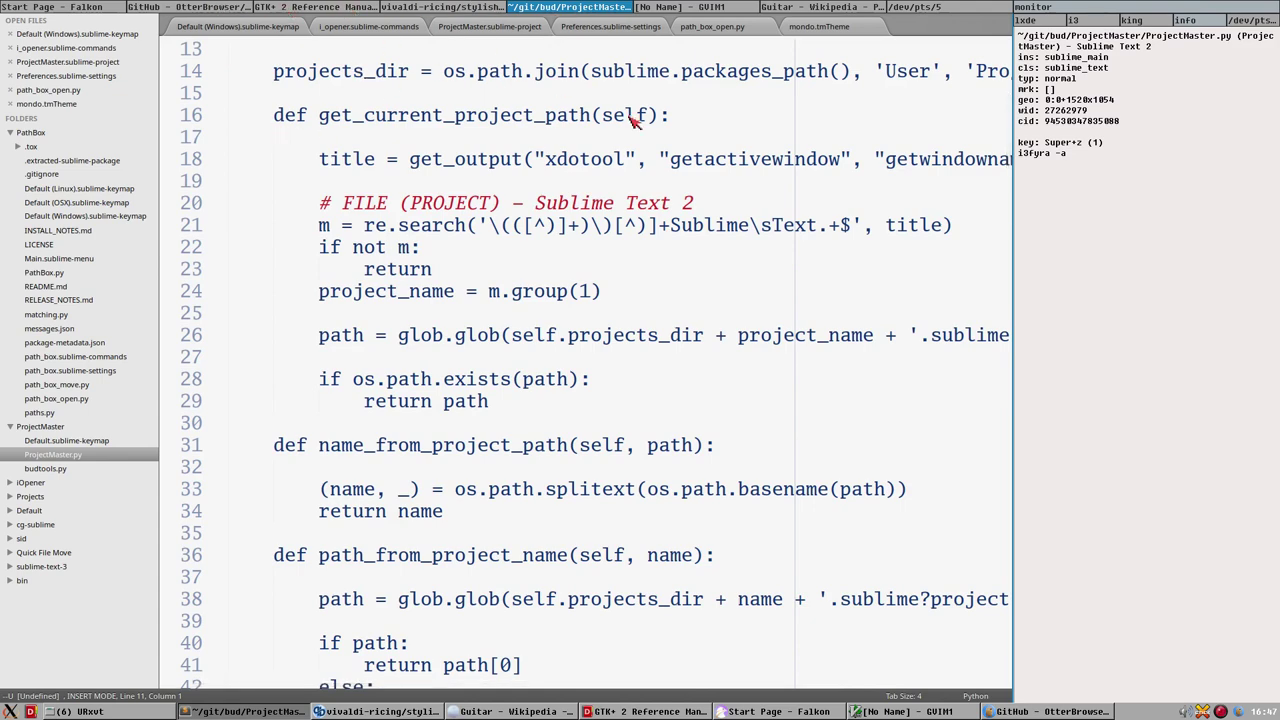
scroll(608, 386, up, 4)
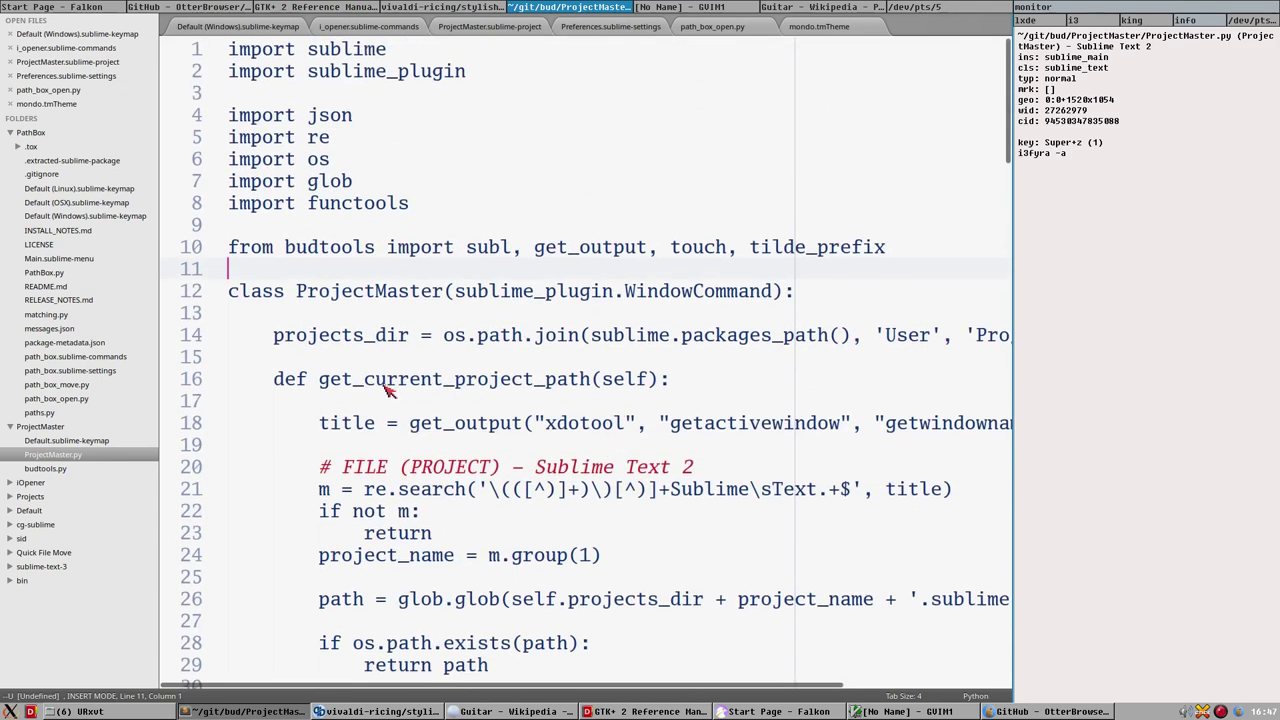
click(40, 140)
click(44, 147)
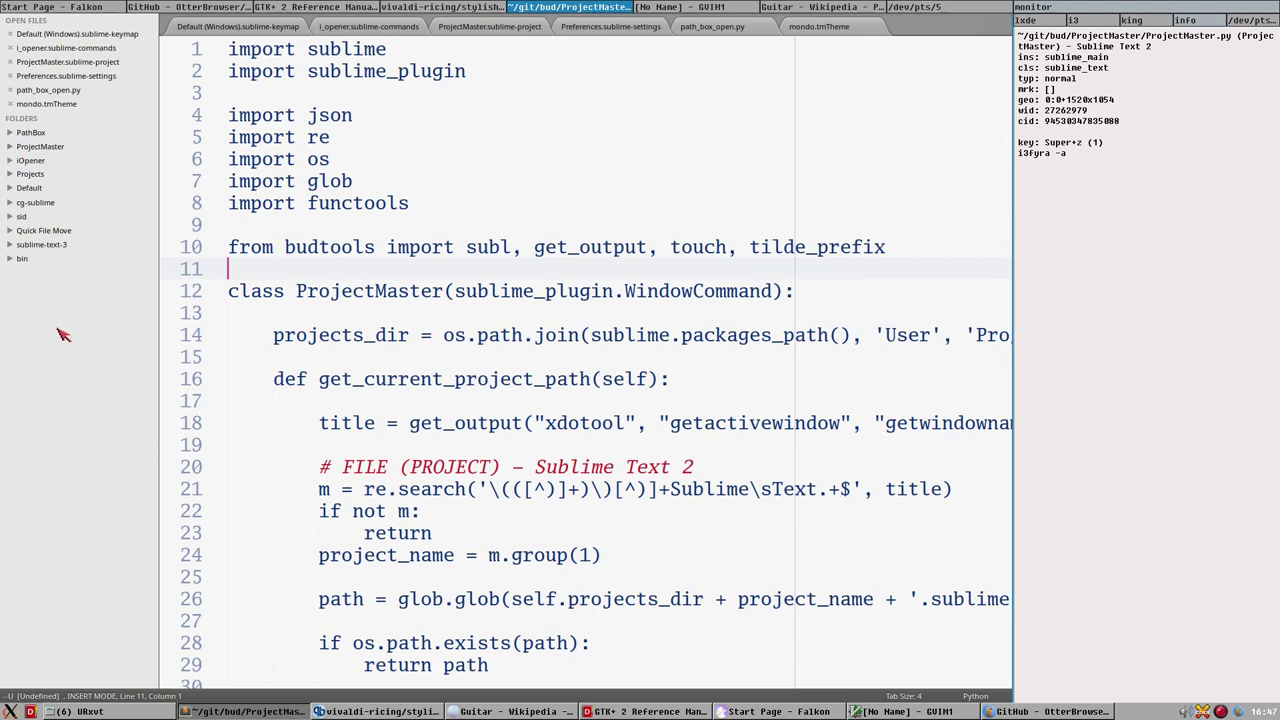
scroll(568, 330, down, 2)
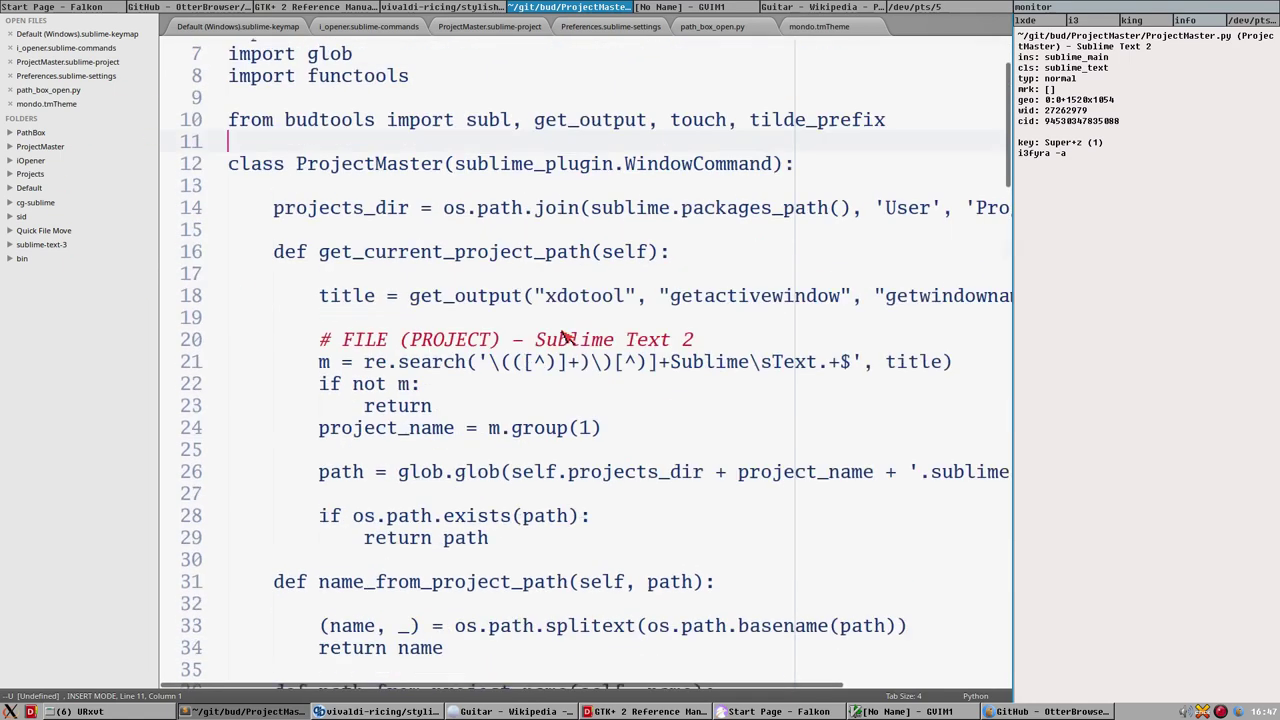
scroll(560, 137, up, 2)
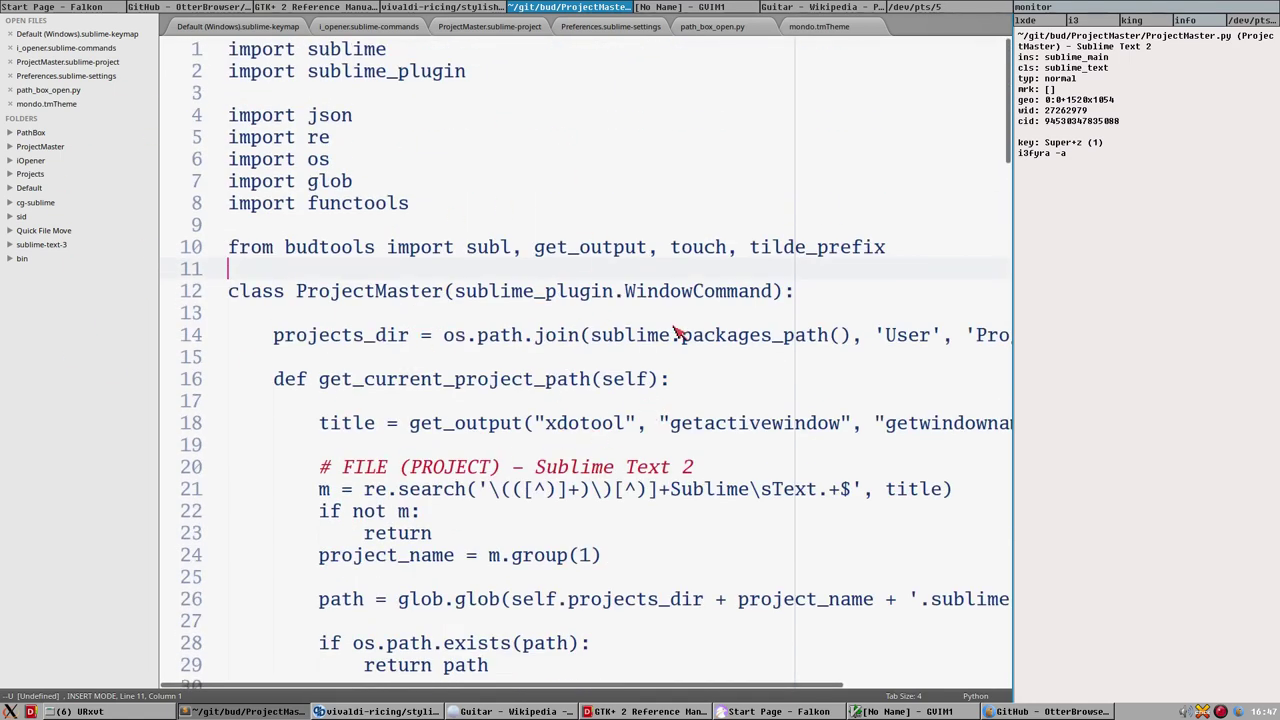
click(388, 360)
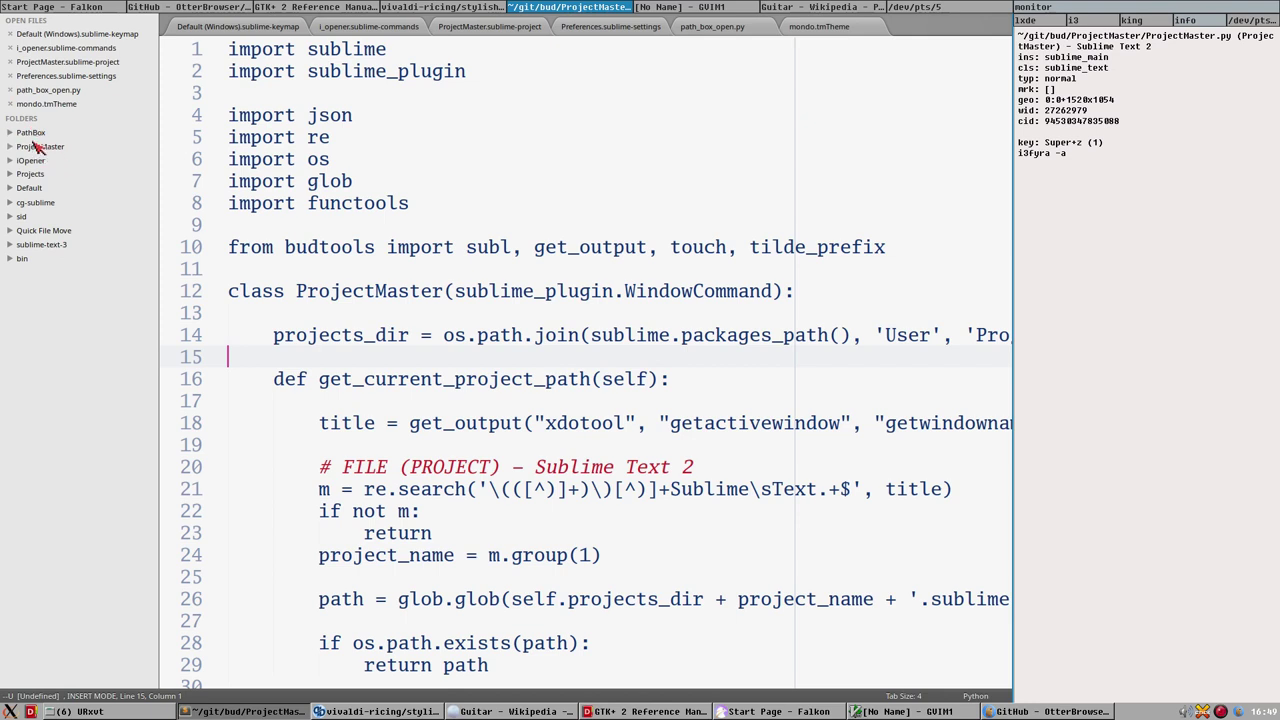
Step: Place the caret before join on line 14 and toggle the PathBox folder open and closed
click(538, 336)
click(36, 137)
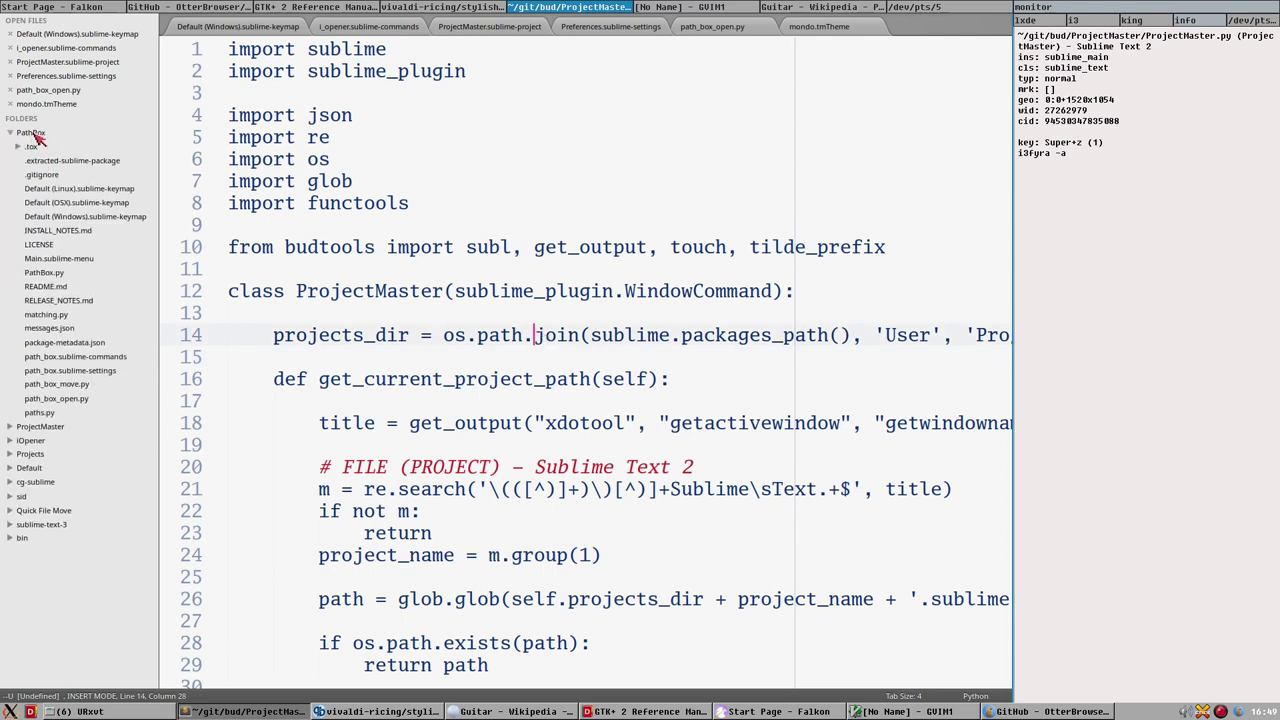
click(36, 137)
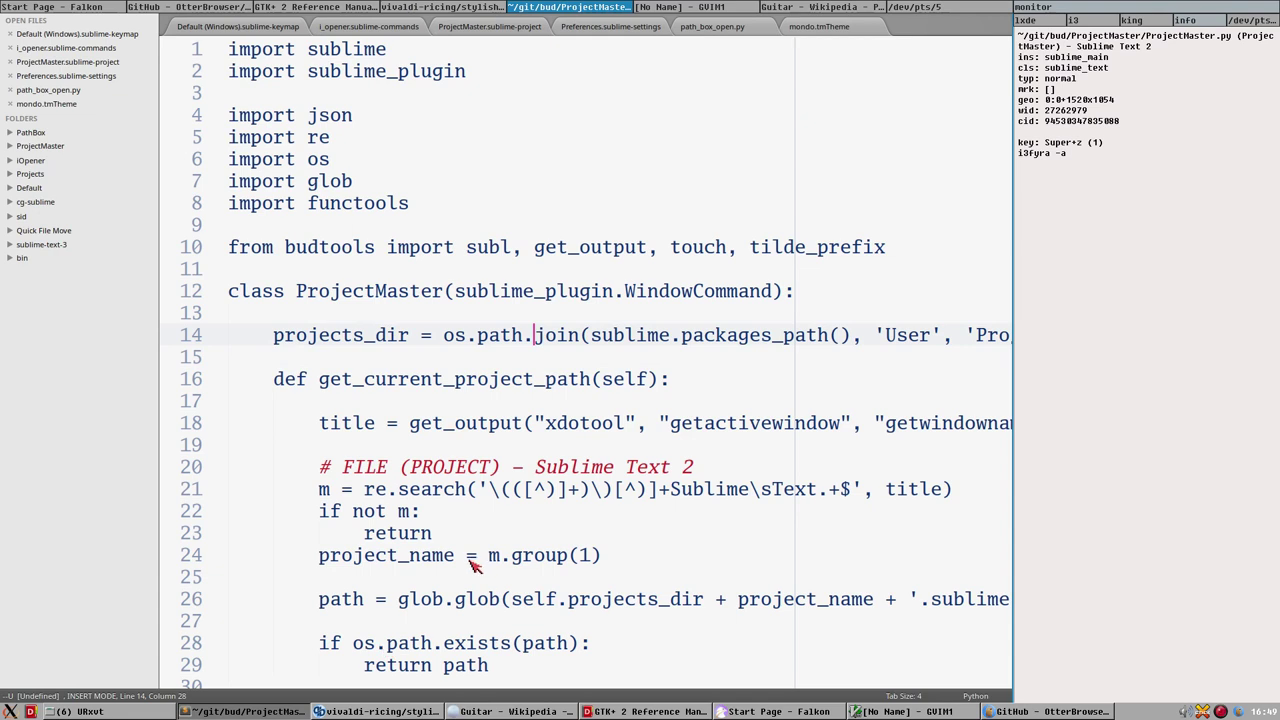
Step: Open the Find file prompt and trim ProjectMaster/ from the suggested path
key(ctrl+o)
key(Tab)
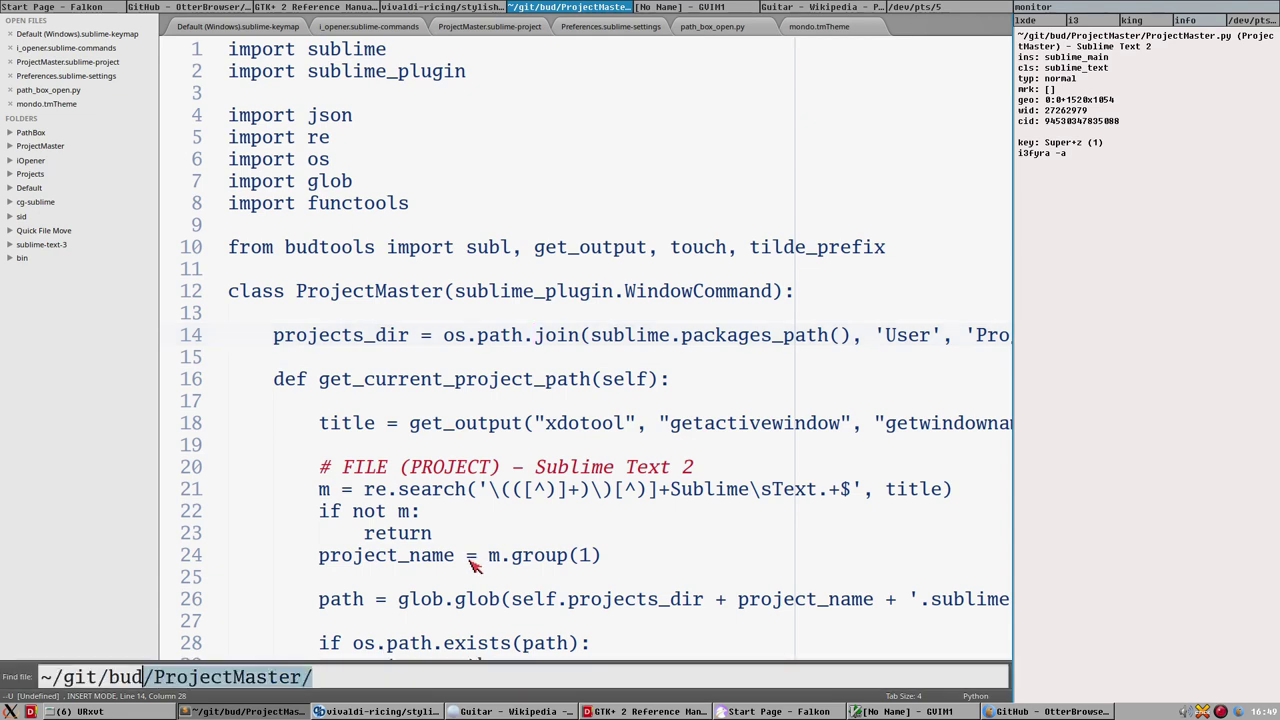
key(Tab)
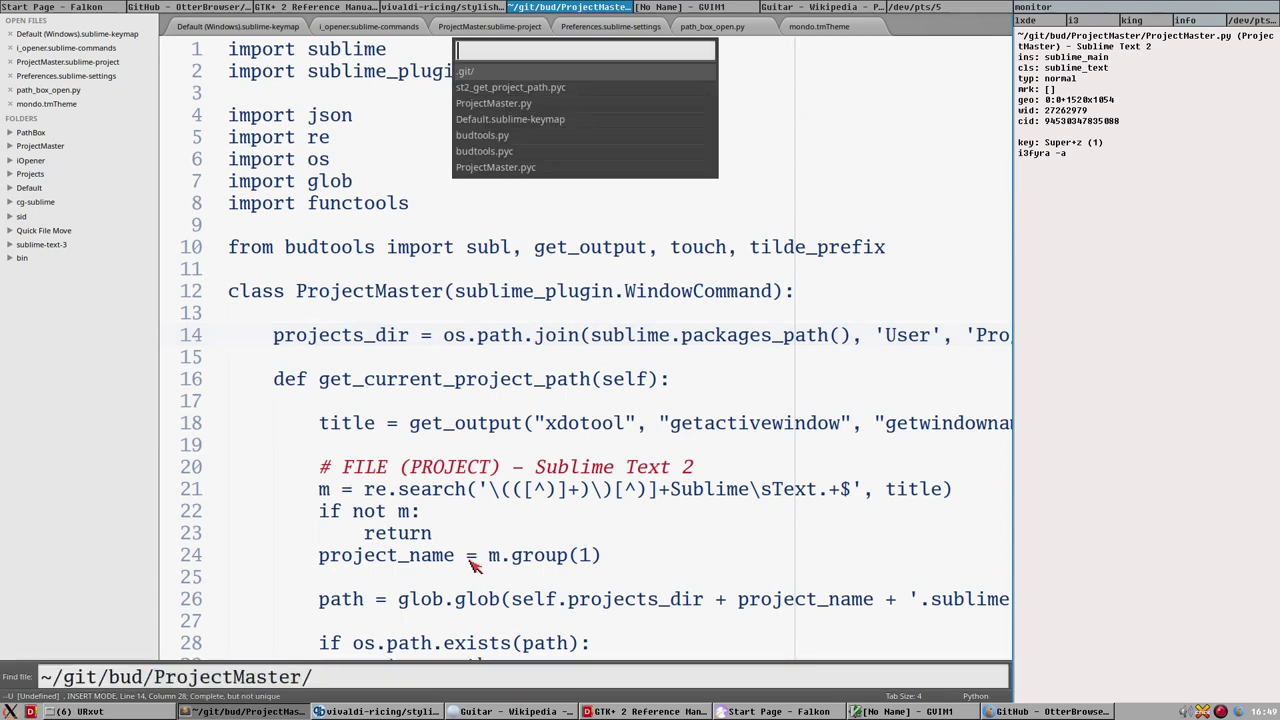
key(shift+Left)
key(ctrl+shift+Left)
key(BackSpace)
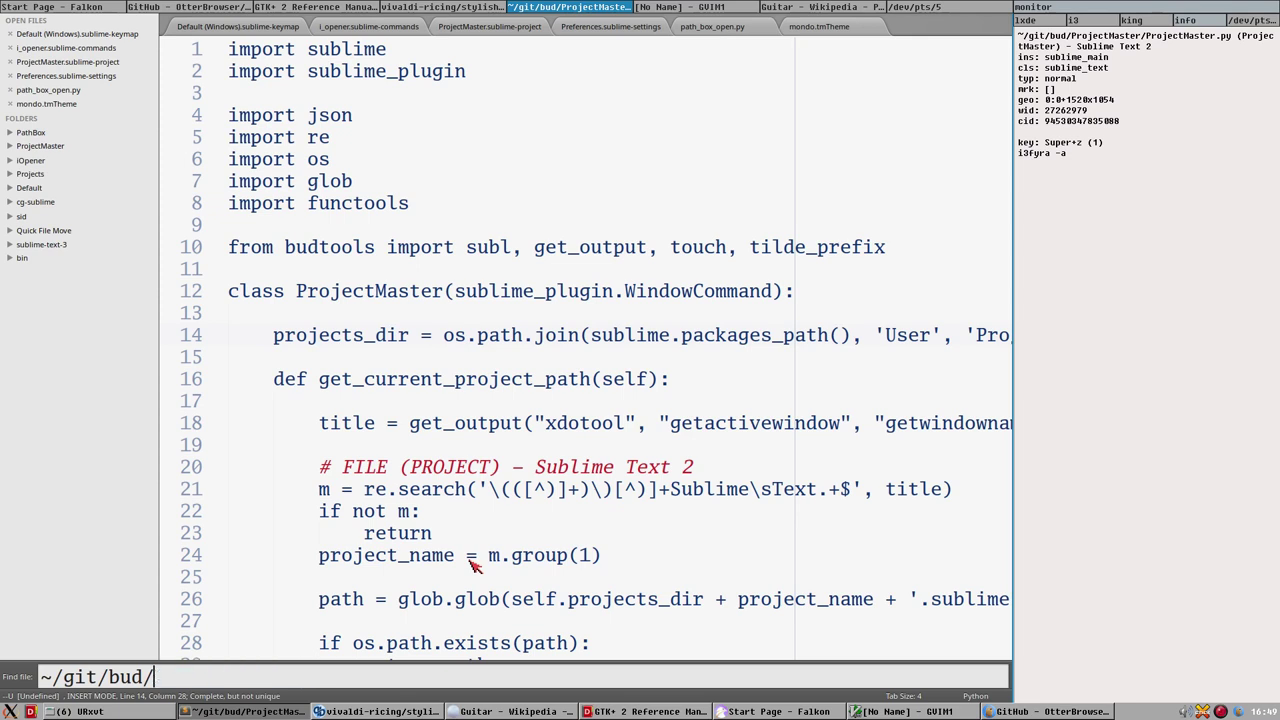
Step: Cut the path back to the home directory, complete it to ~/snd/, and add that folder
key(Tab)
key(Escape)
key(shift+Left)
key(ctrl+shift+Left)
key(BackSpace)
key(BackSpace)
key(BackSpace)
key(BackSpace)
key(Tab)
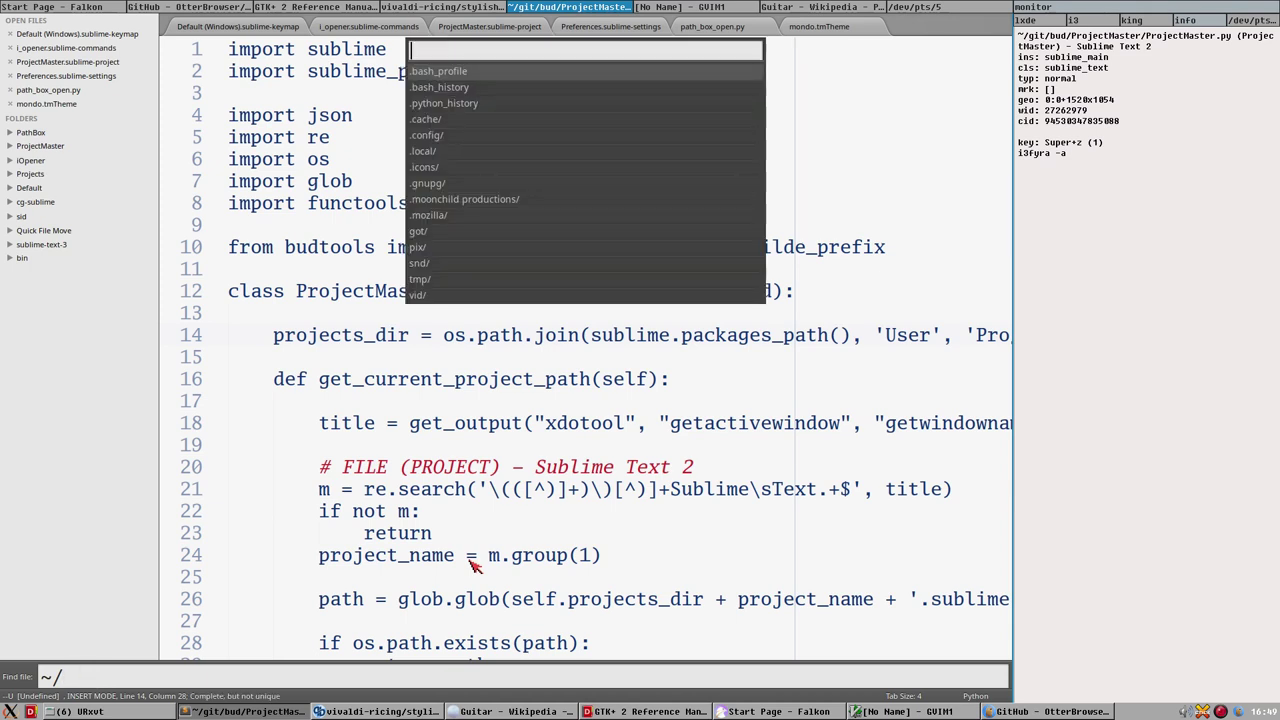
key(Down)
key(Down)
key(Down)
key(Down)
key(Down)
key(Down)
key(Down)
key(Down)
key(Down)
key(Down)
key(Down)
key(Down)
key(Down)
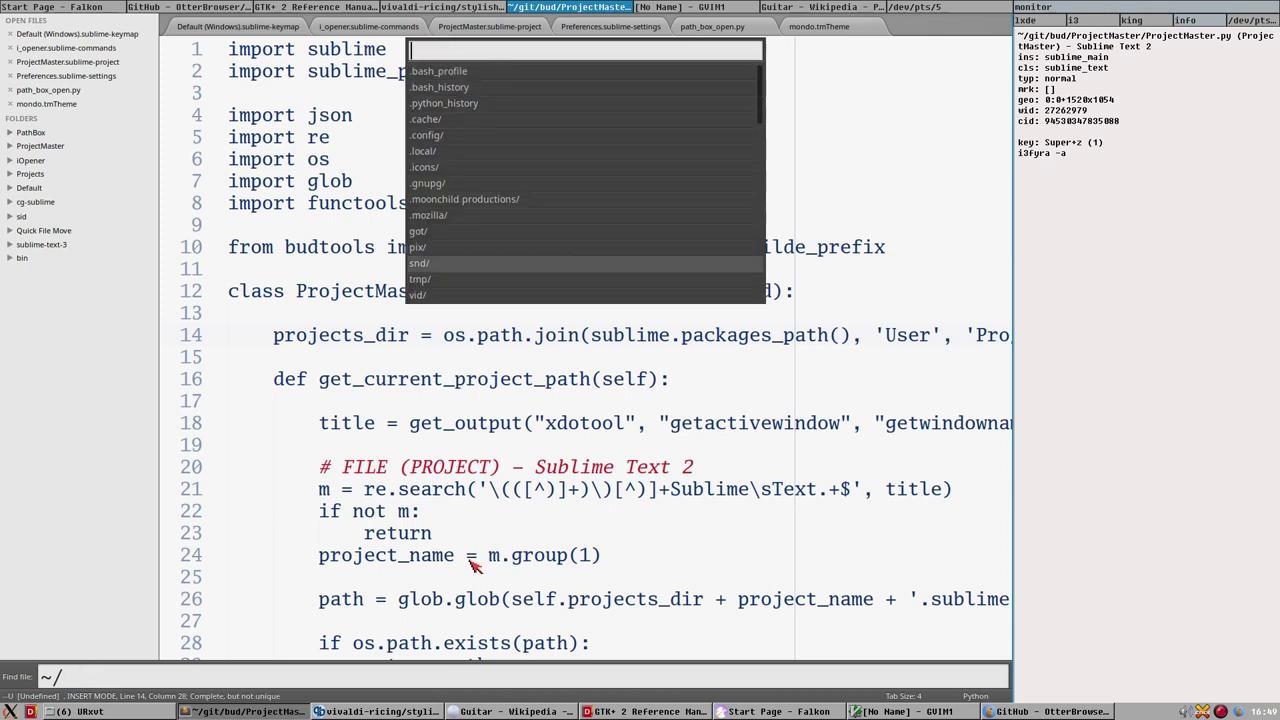
key(Return)
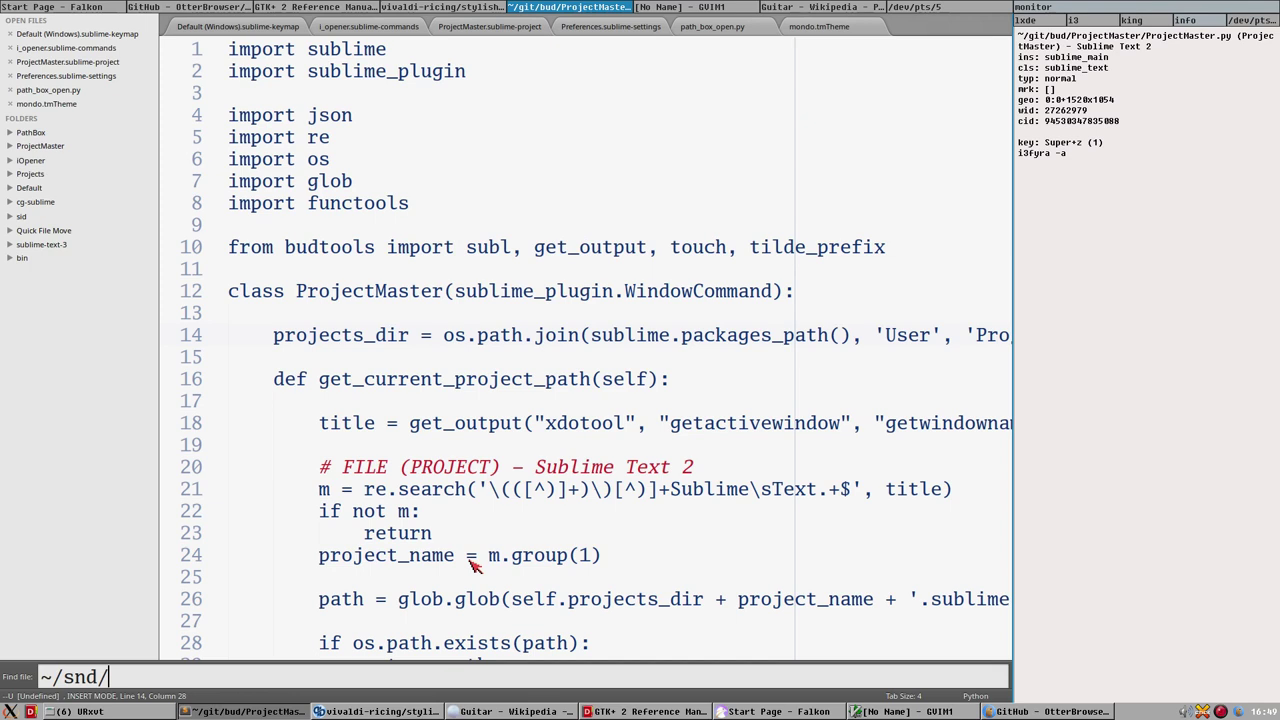
key(Return)
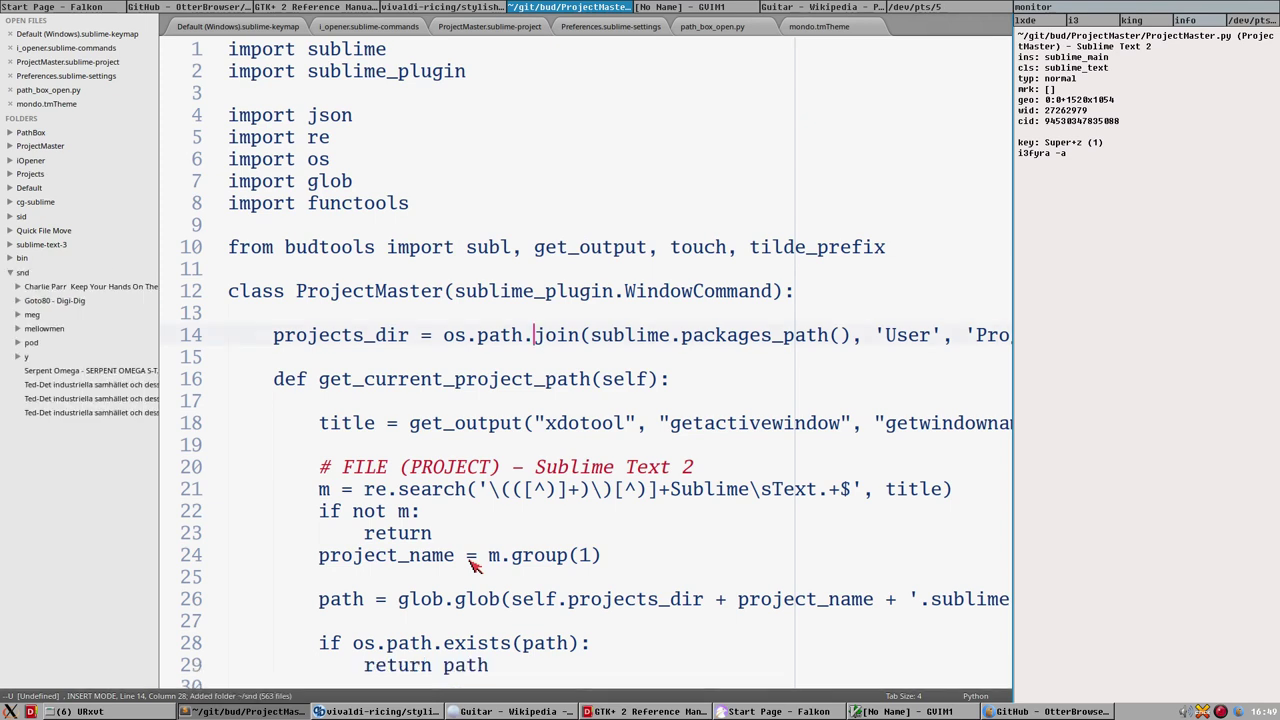
Step: Remove the snd folder from the project via its sidebar context menu
right_click(20, 280)
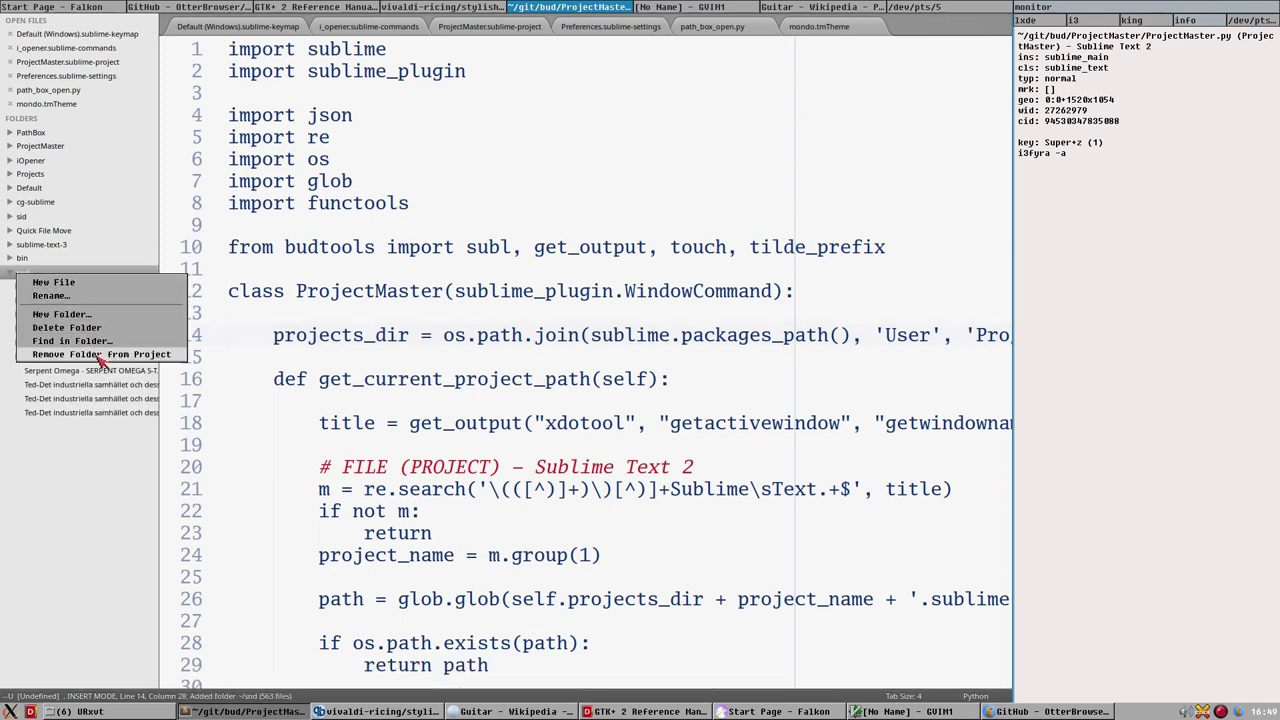
click(138, 345)
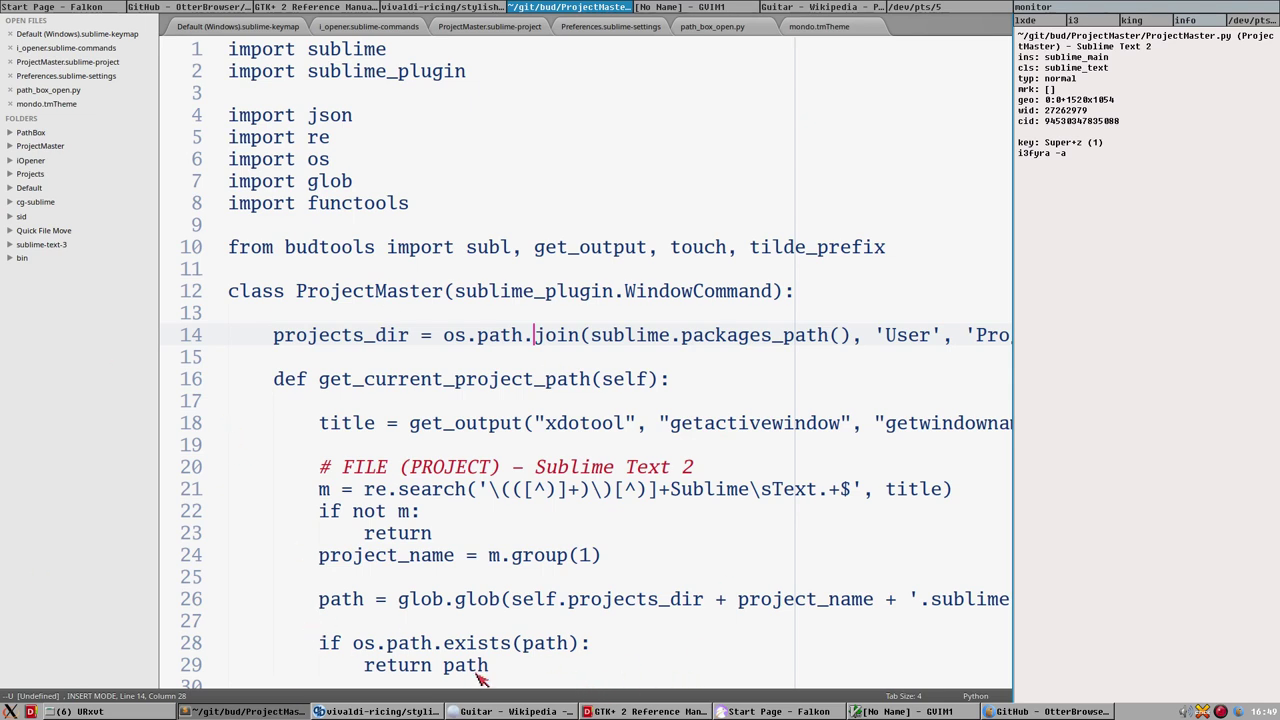
Step: Bring Pale Moon's Guitar Wikipedia article to the front from the taskbar
click(524, 711)
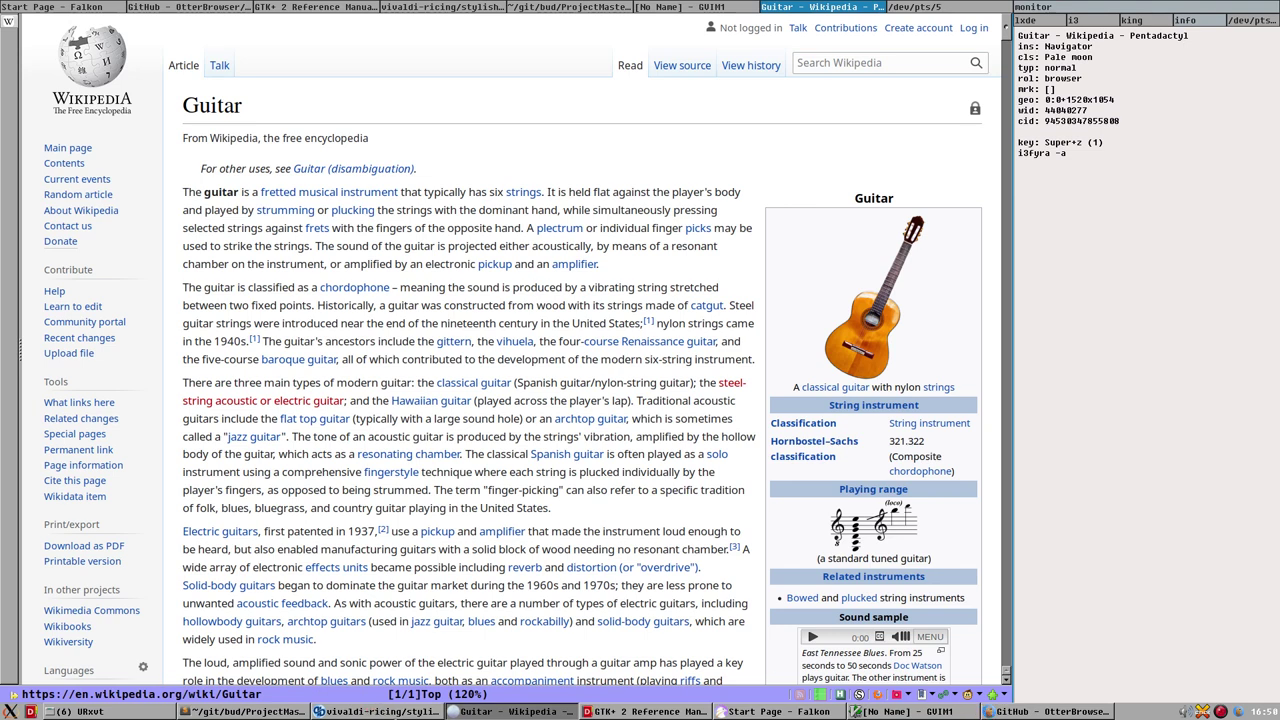
Step: Cycle past the vivaldi-ricing page and Falkon, ending on Otter Browser's otter-browser GitHub page
click(398, 710)
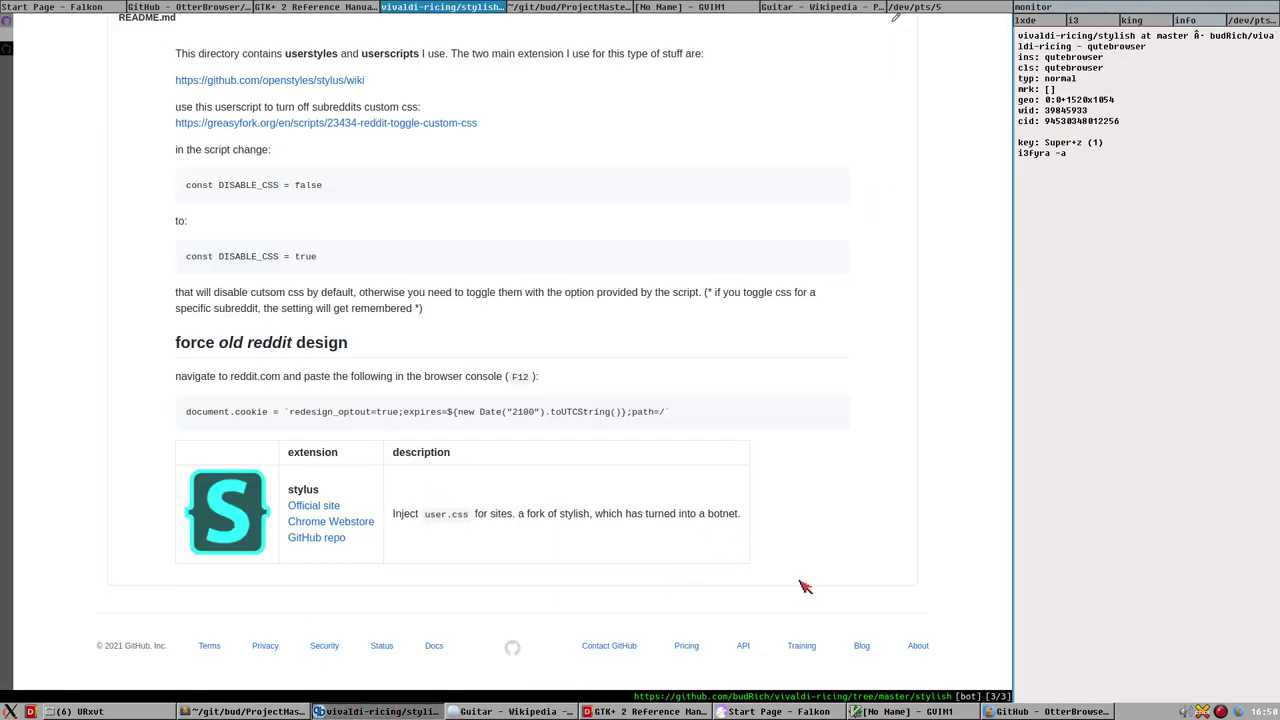
scroll(805, 587, up, 3)
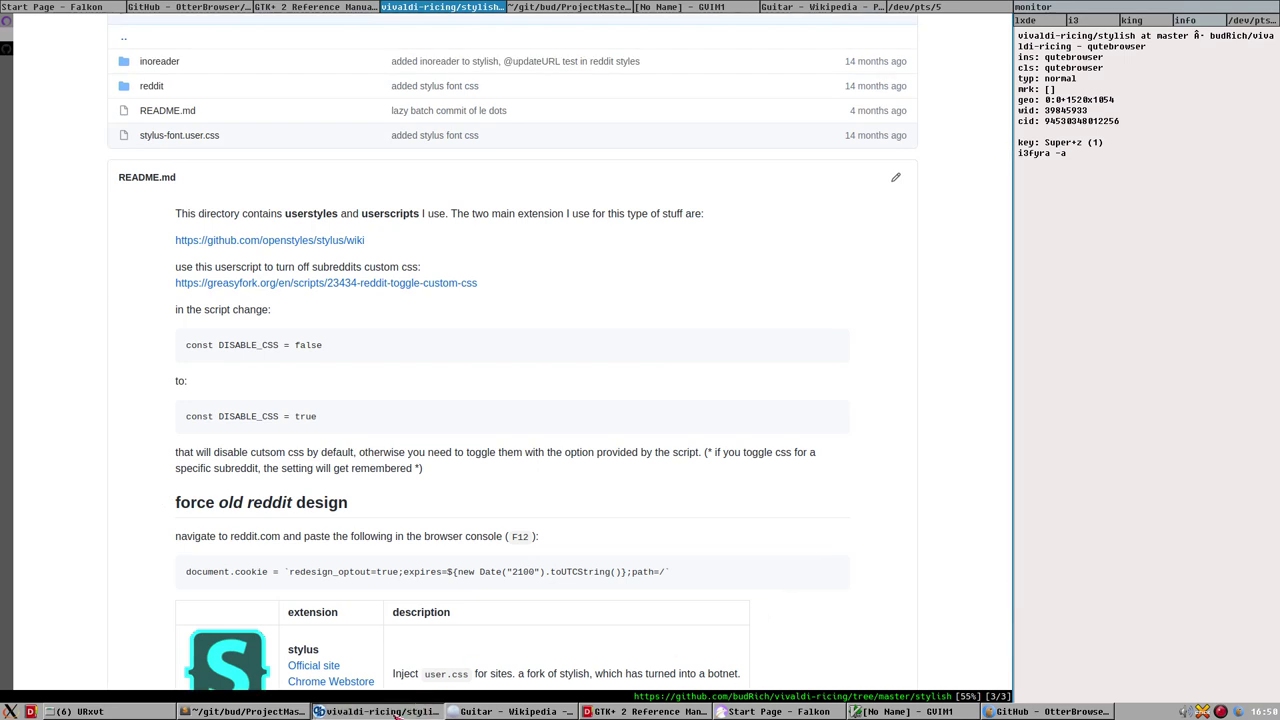
click(765, 711)
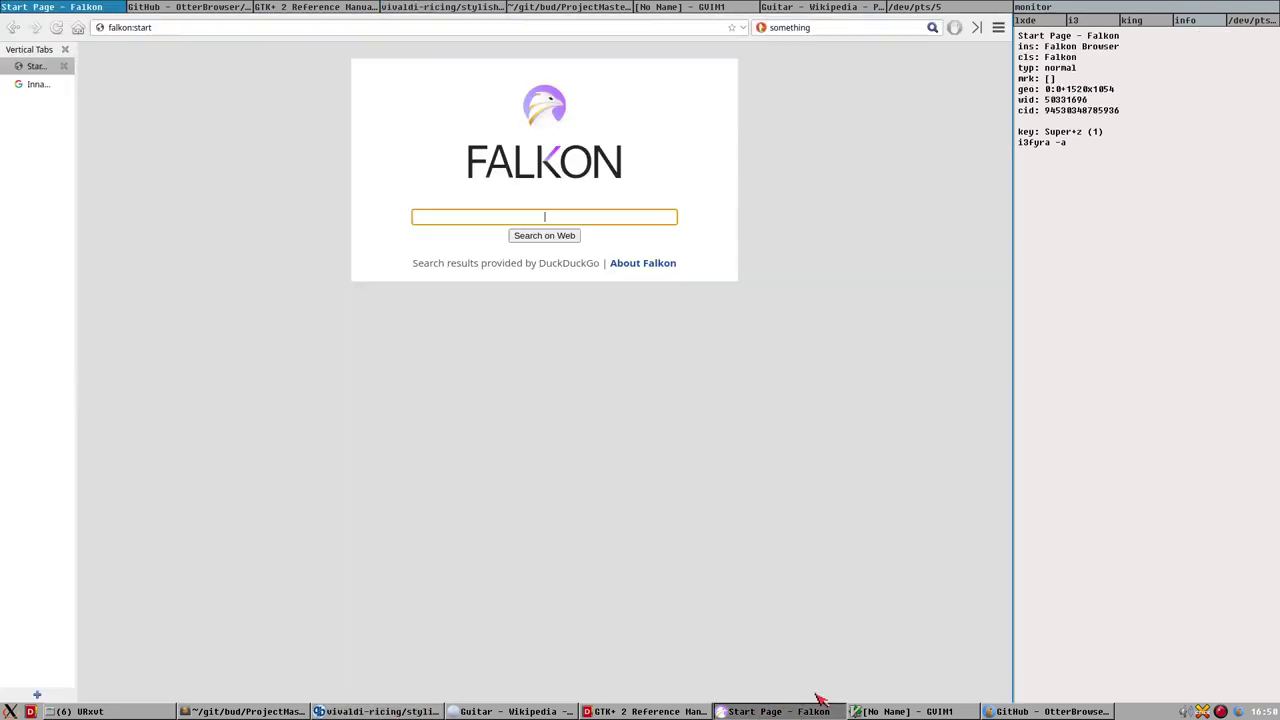
click(1022, 708)
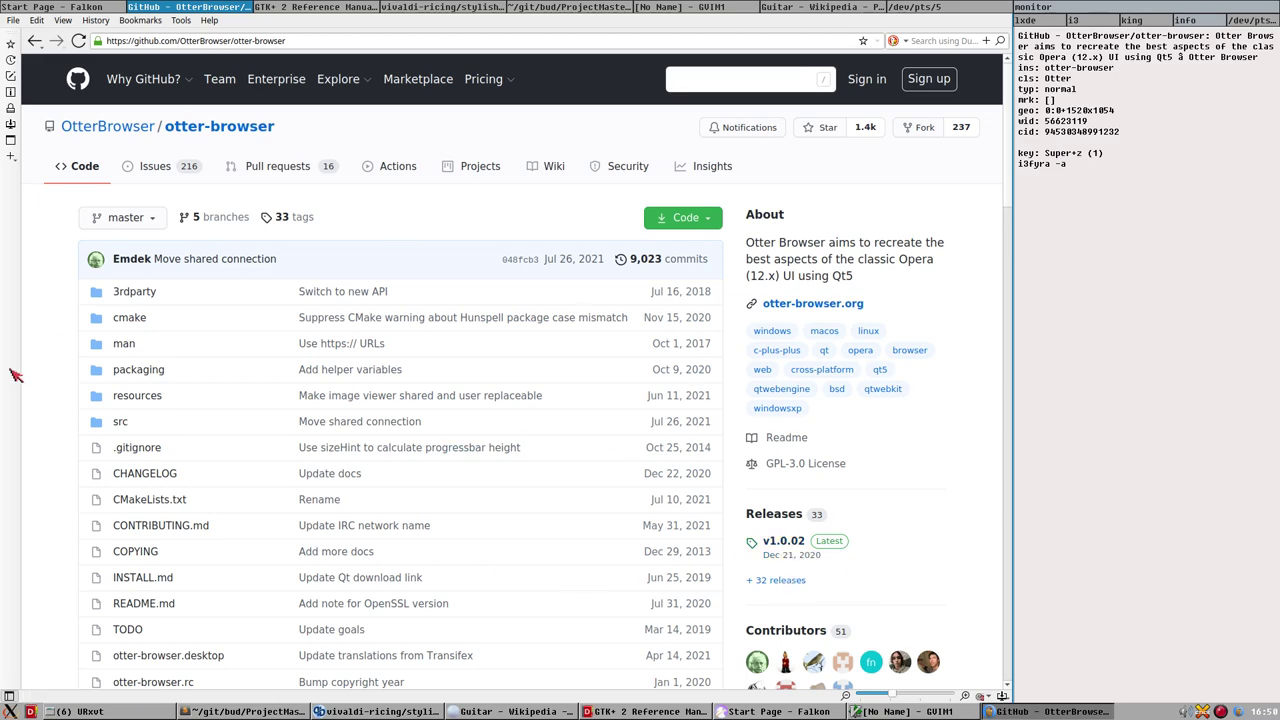
scroll(609, 280, down, 3)
scroll(480, 367, up, 3)
Step: Bring up the GTK+ 2 Reference Manual and view GtkLabel's gtk_label_get_layout_offsets section
click(648, 711)
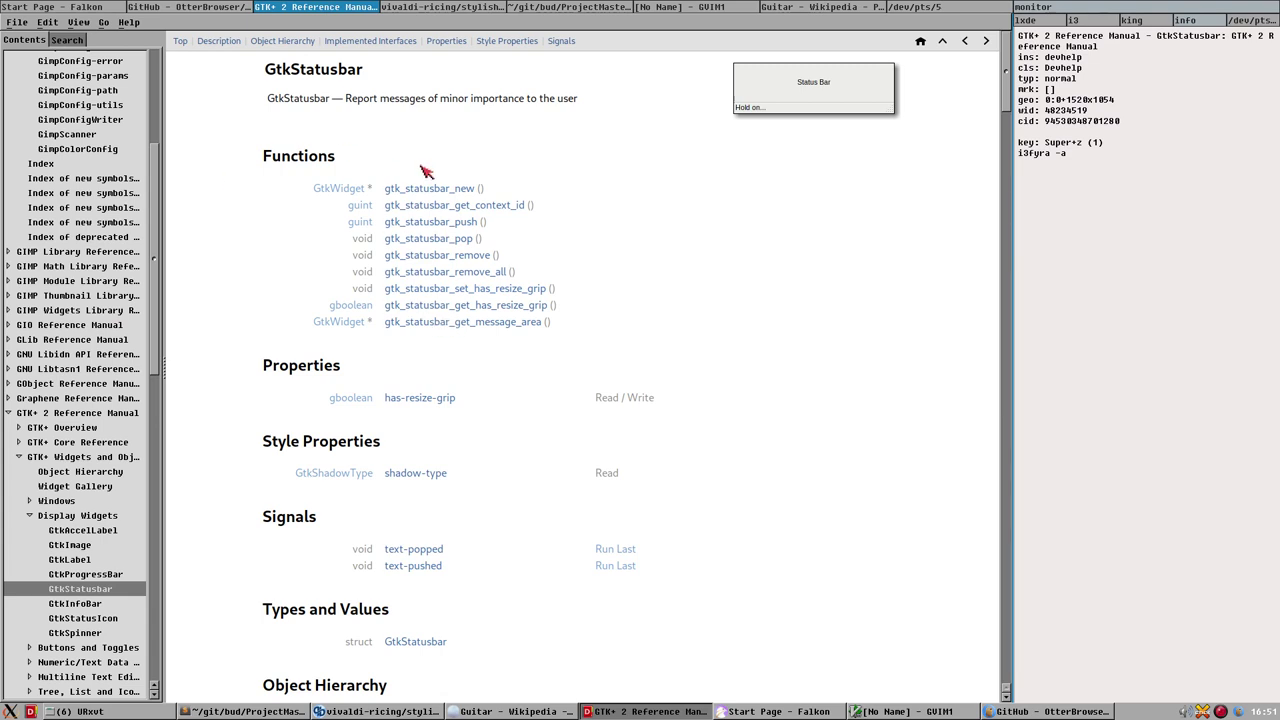
click(78, 560)
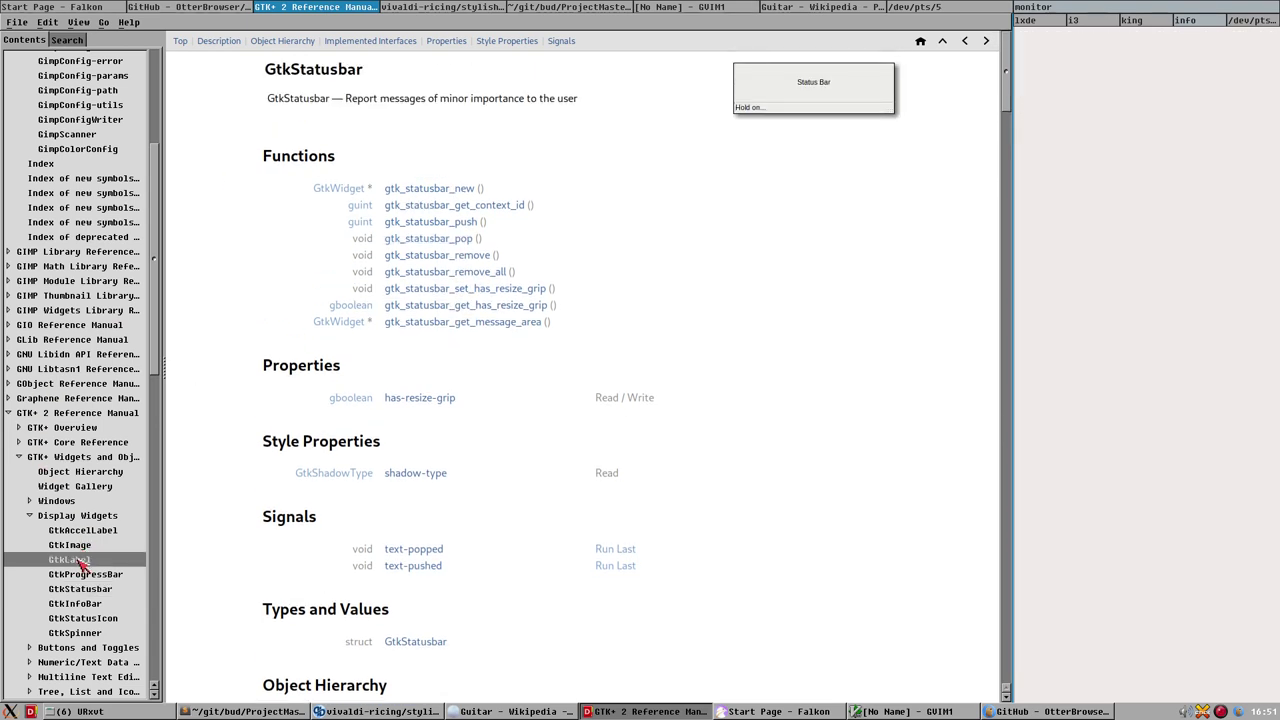
click(430, 424)
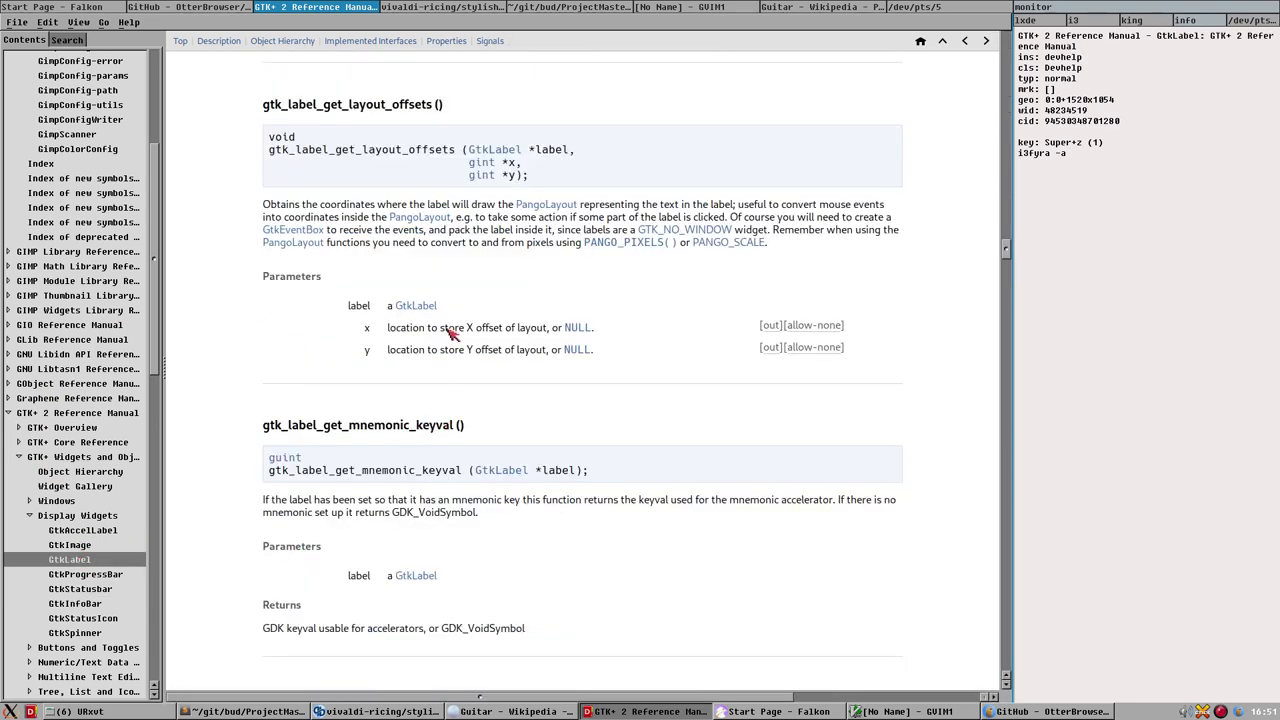
Step: Expand Windows from the Widget Gallery and browse GtkInvisible, GtkAboutDialog and GtkAssistant
click(70, 485)
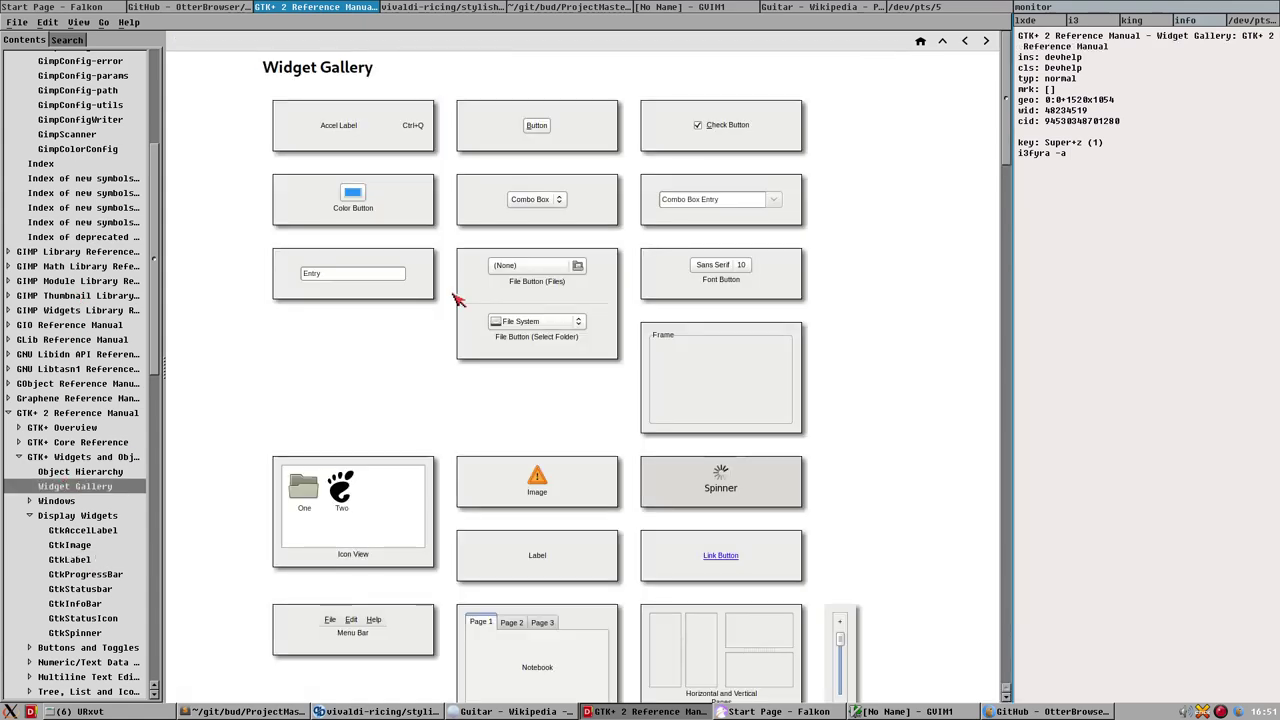
click(54, 501)
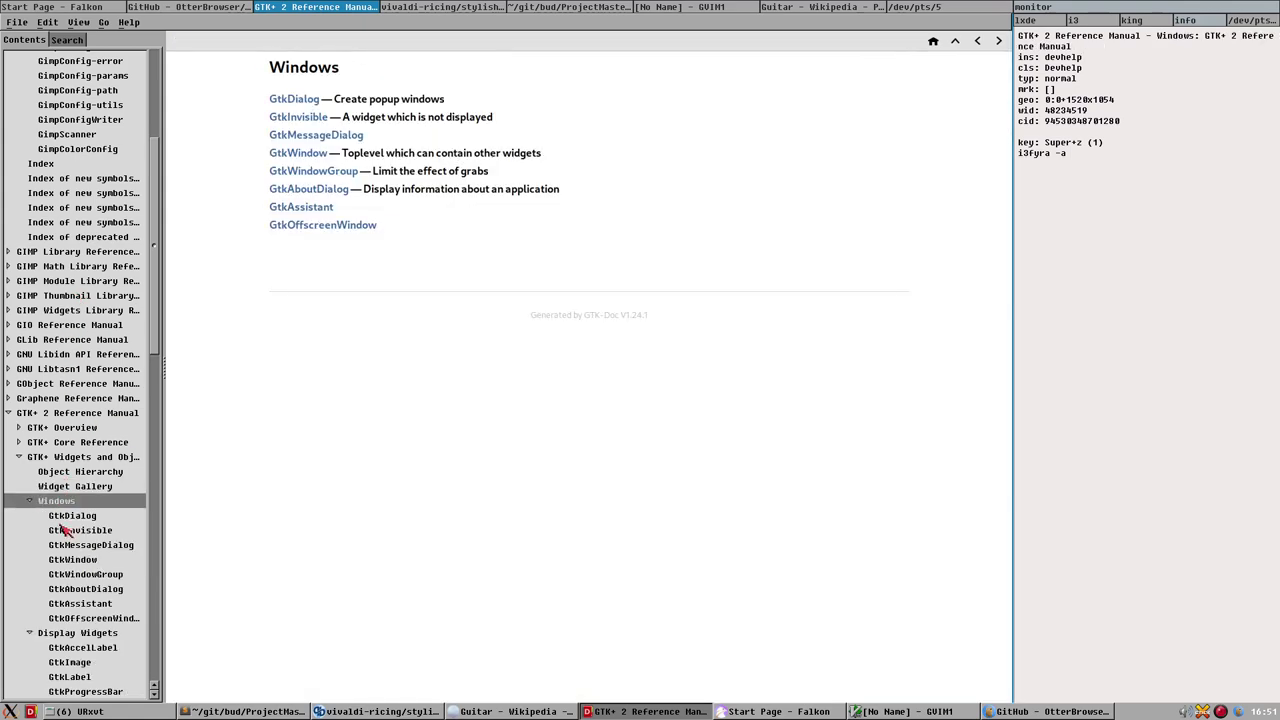
click(68, 530)
click(95, 588)
click(85, 604)
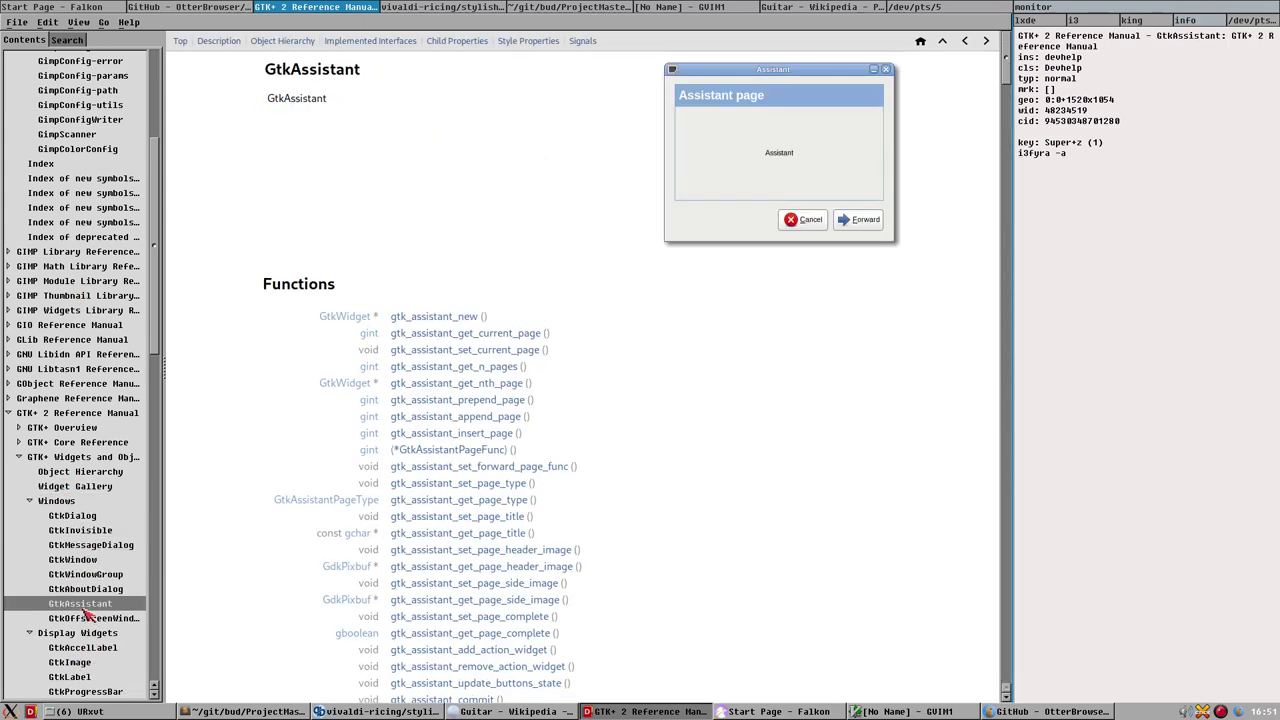
scroll(490, 486, down, 3)
scroll(460, 420, up, 1)
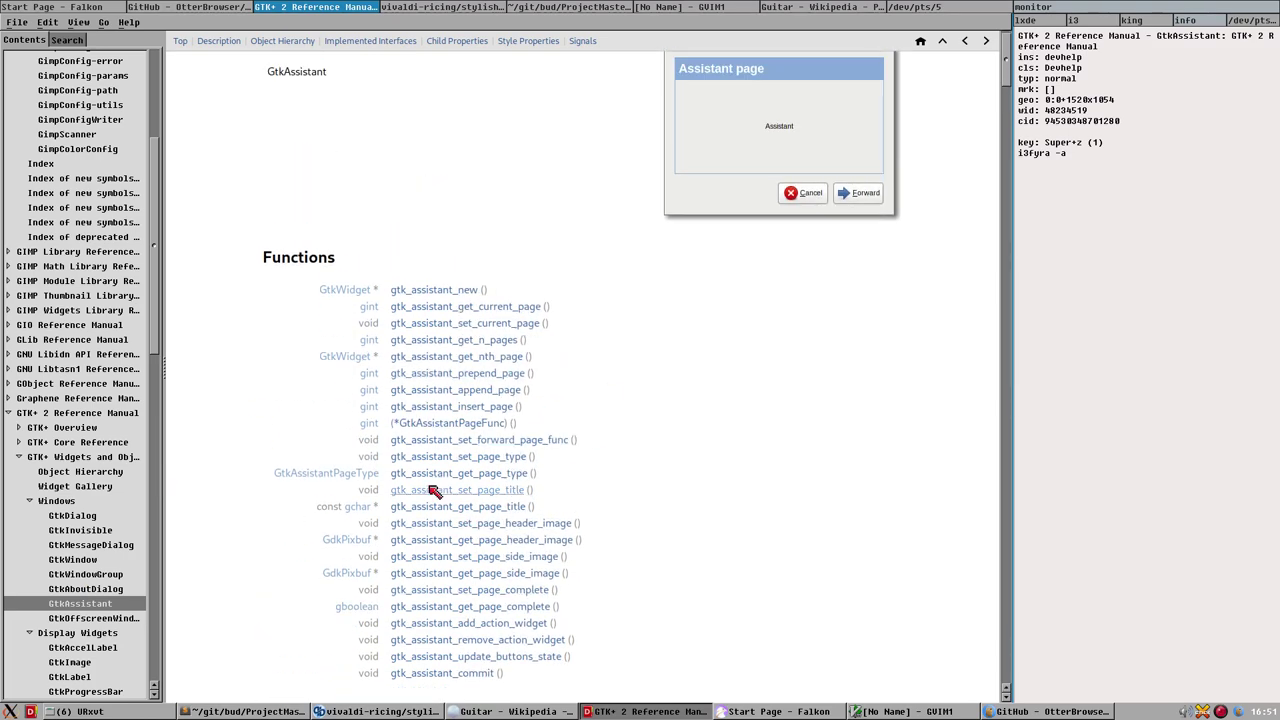
scroll(430, 490, down, 3)
scroll(648, 365, down, 8)
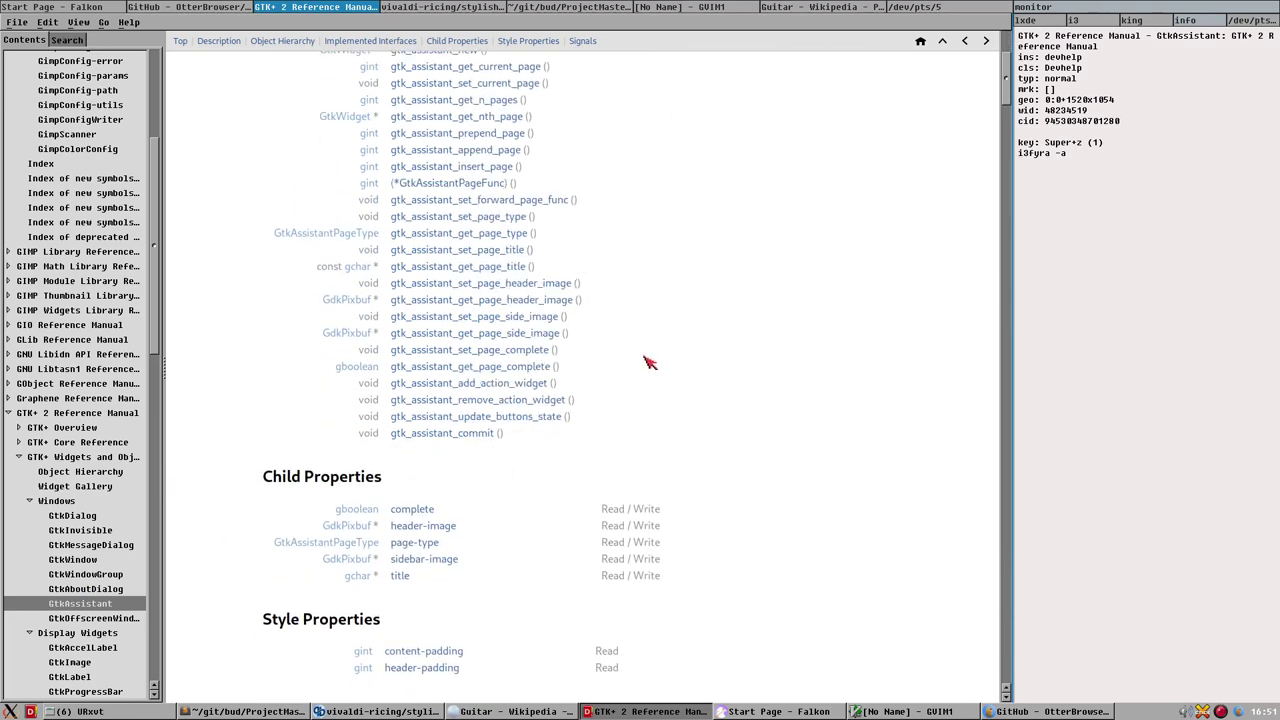
scroll(83, 665, down, 5)
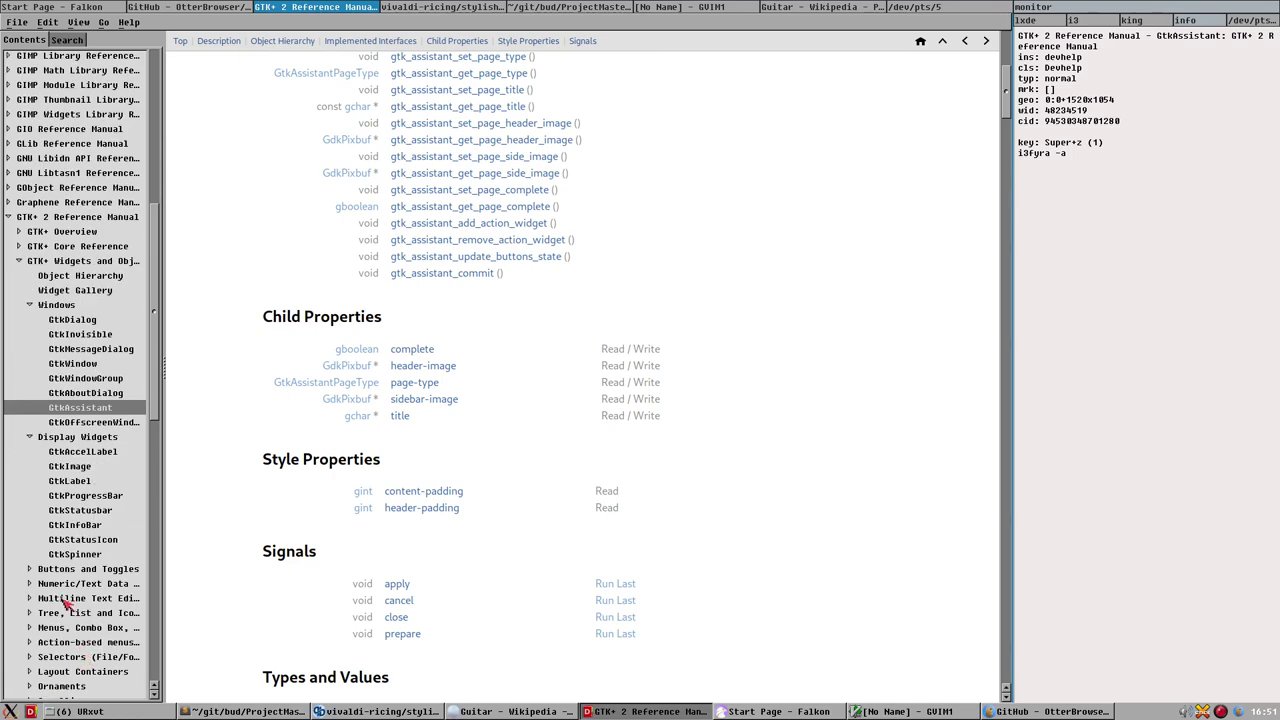
Step: Browse GtkProgressBar, GtkSpinner and GtkStatusbar, ending on the GtkStatusIcon page
click(85, 496)
click(80, 555)
click(82, 511)
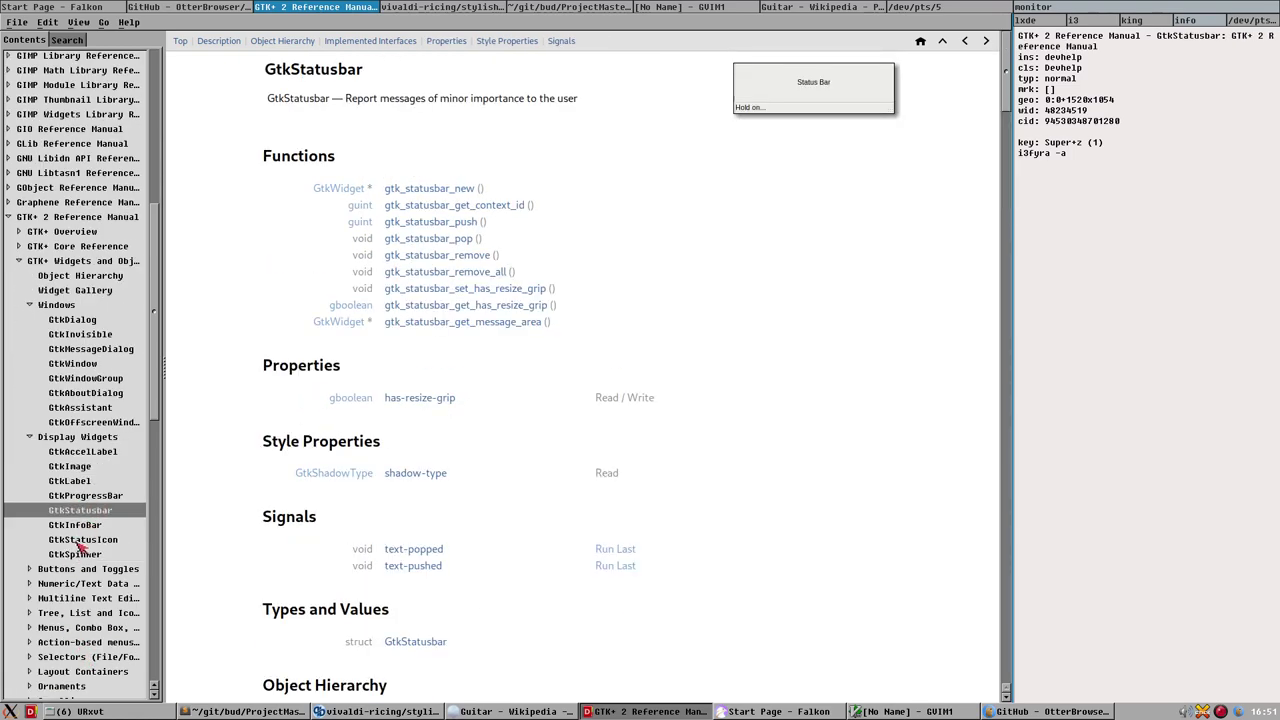
click(84, 539)
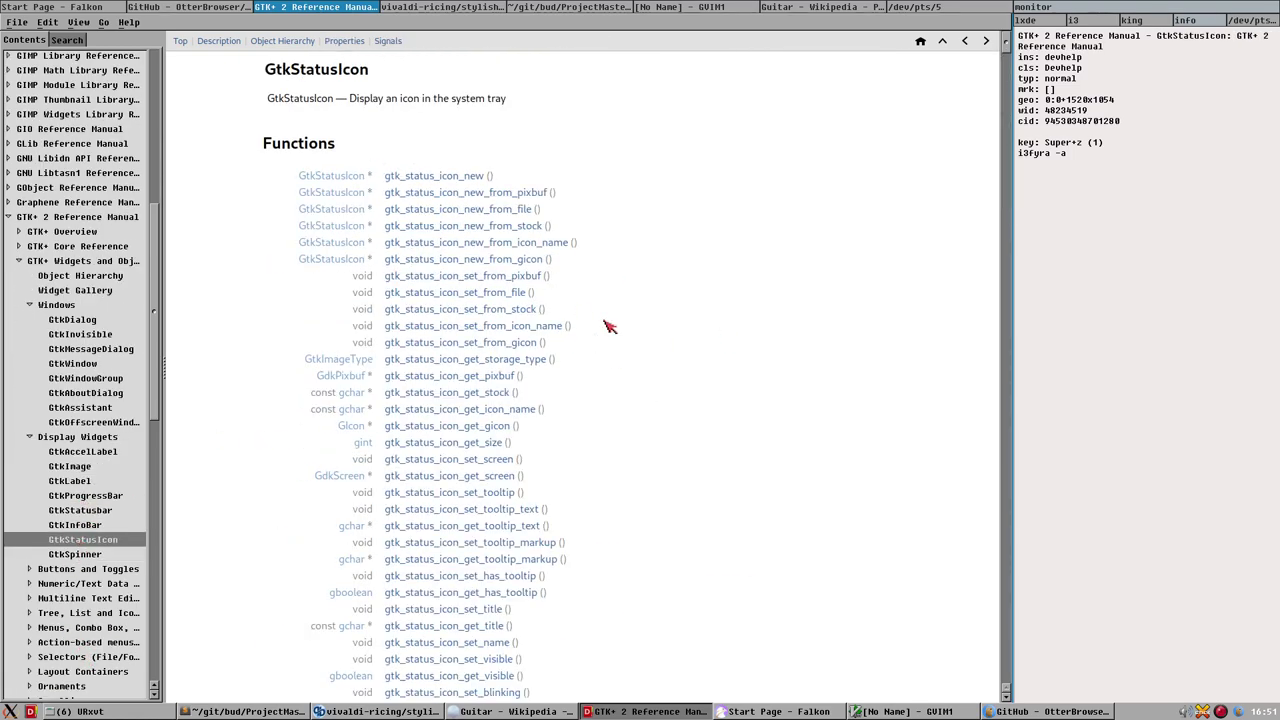
scroll(610, 322, down, 4)
scroll(630, 320, up, 4)
Step: Read the vivaldi-ricing stylish README in qutebrowser about userstyles and setting DISABLE_CSS to true
click(355, 711)
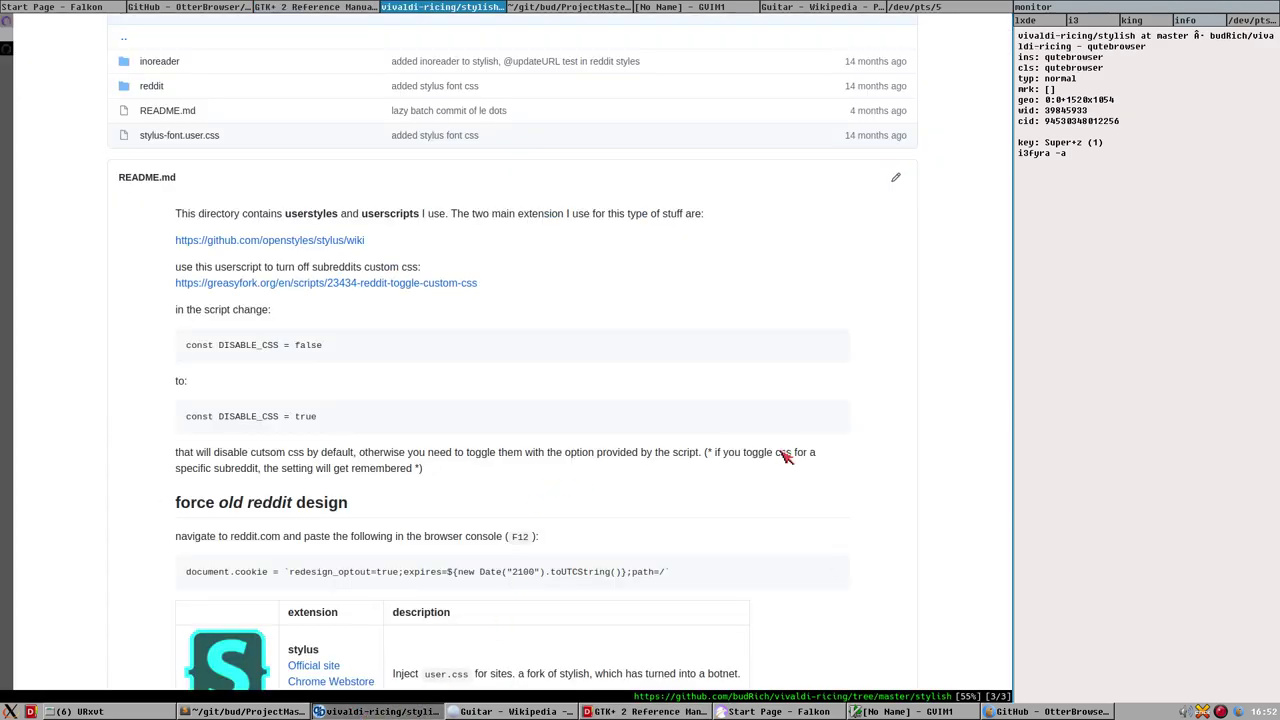
scroll(860, 250, up, 2)
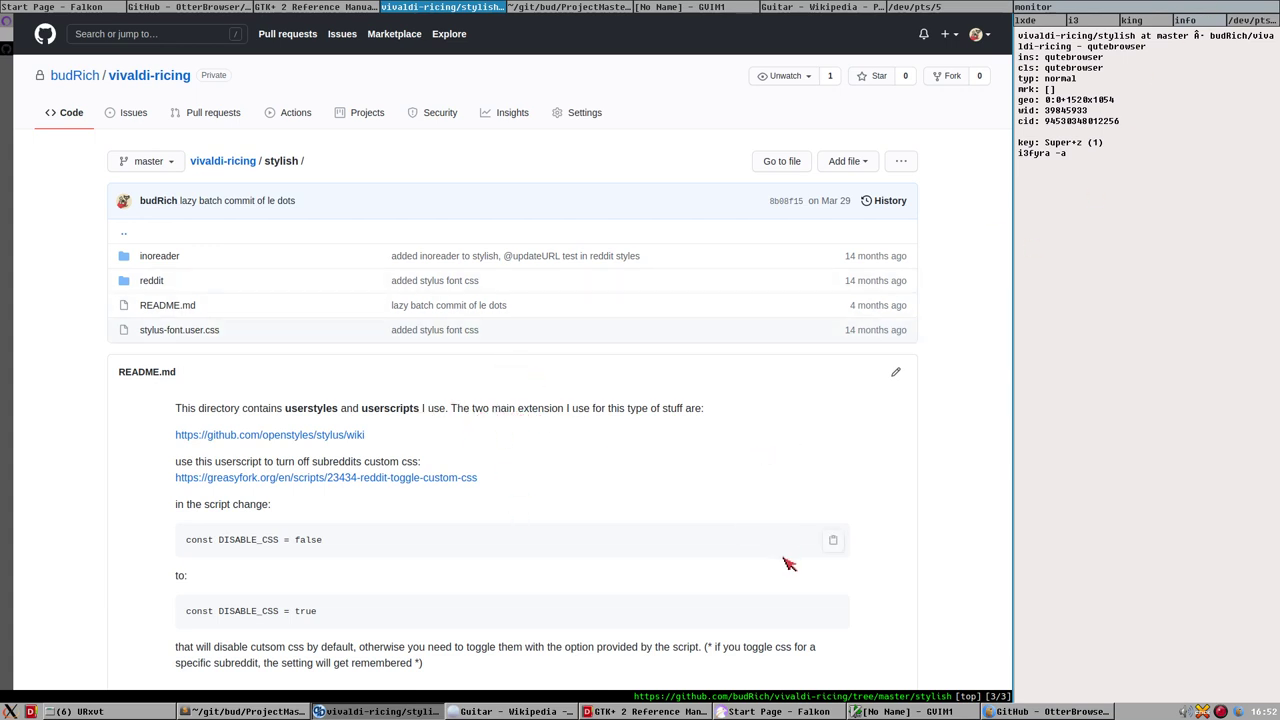
scroll(616, 636, down, 5)
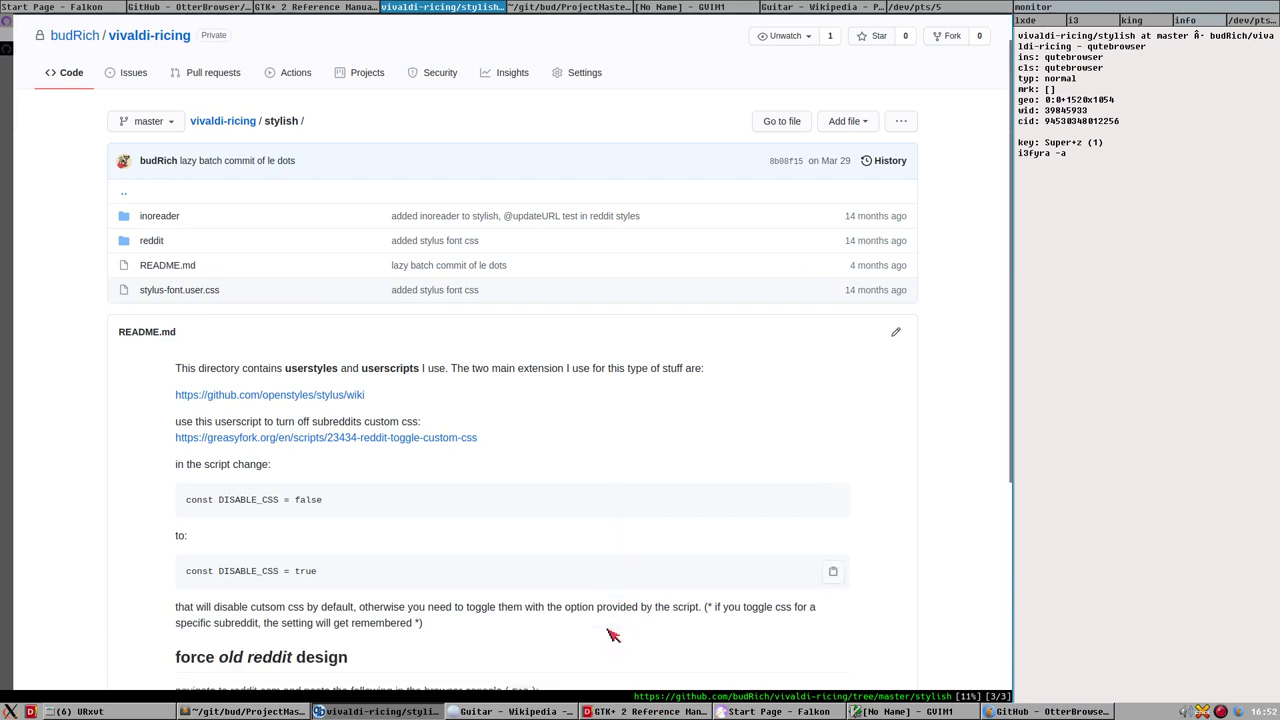
scroll(648, 545, up, 5)
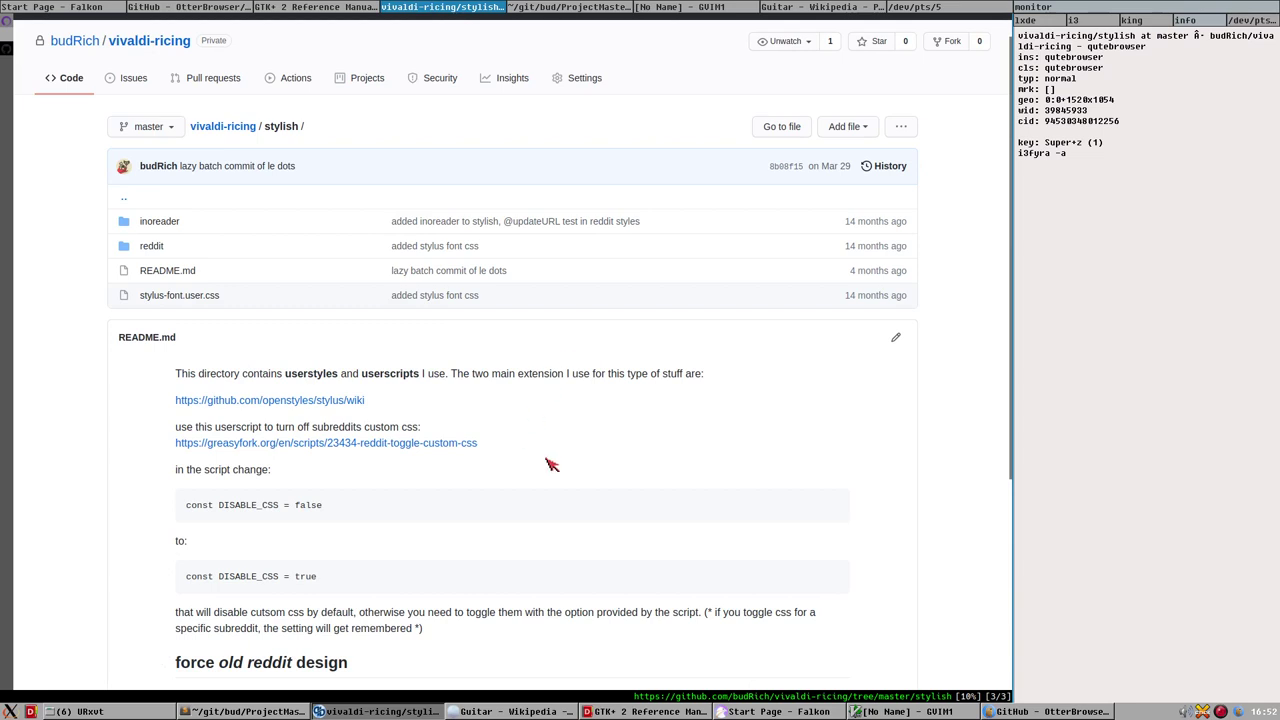
scroll(612, 638, up, 1)
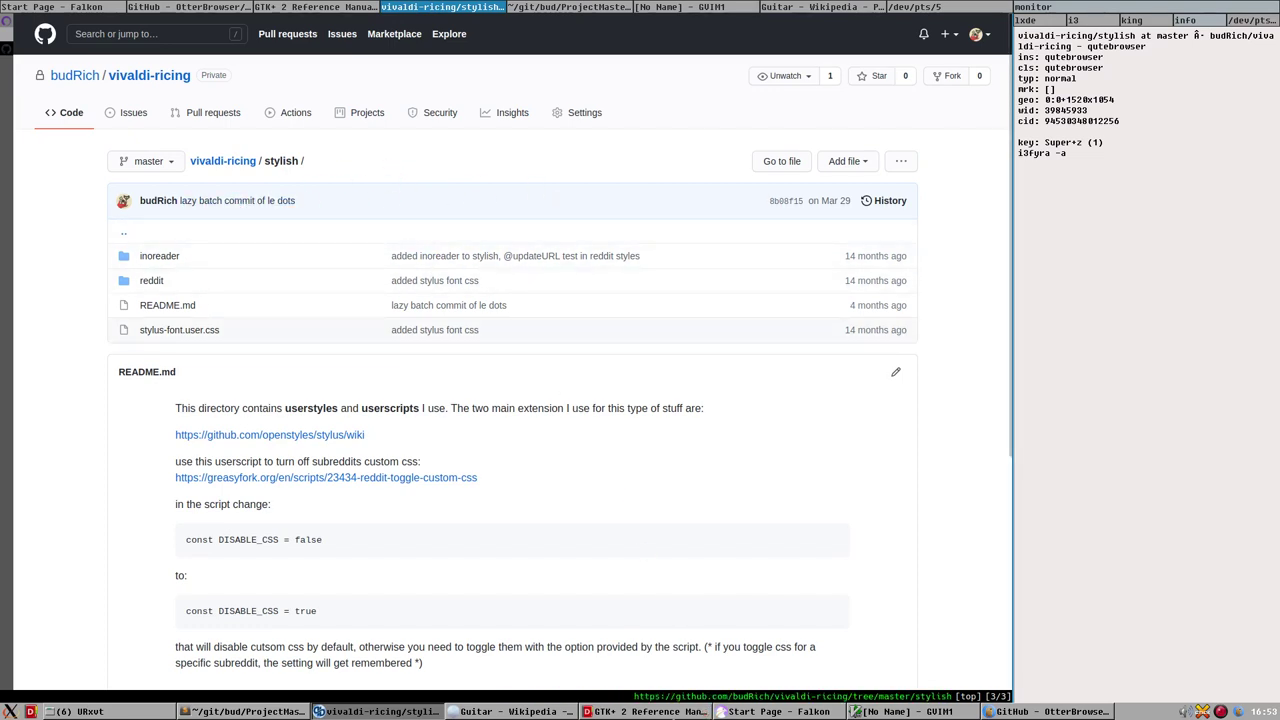
scroll(605, 650, down, 3)
scroll(593, 671, down, 1)
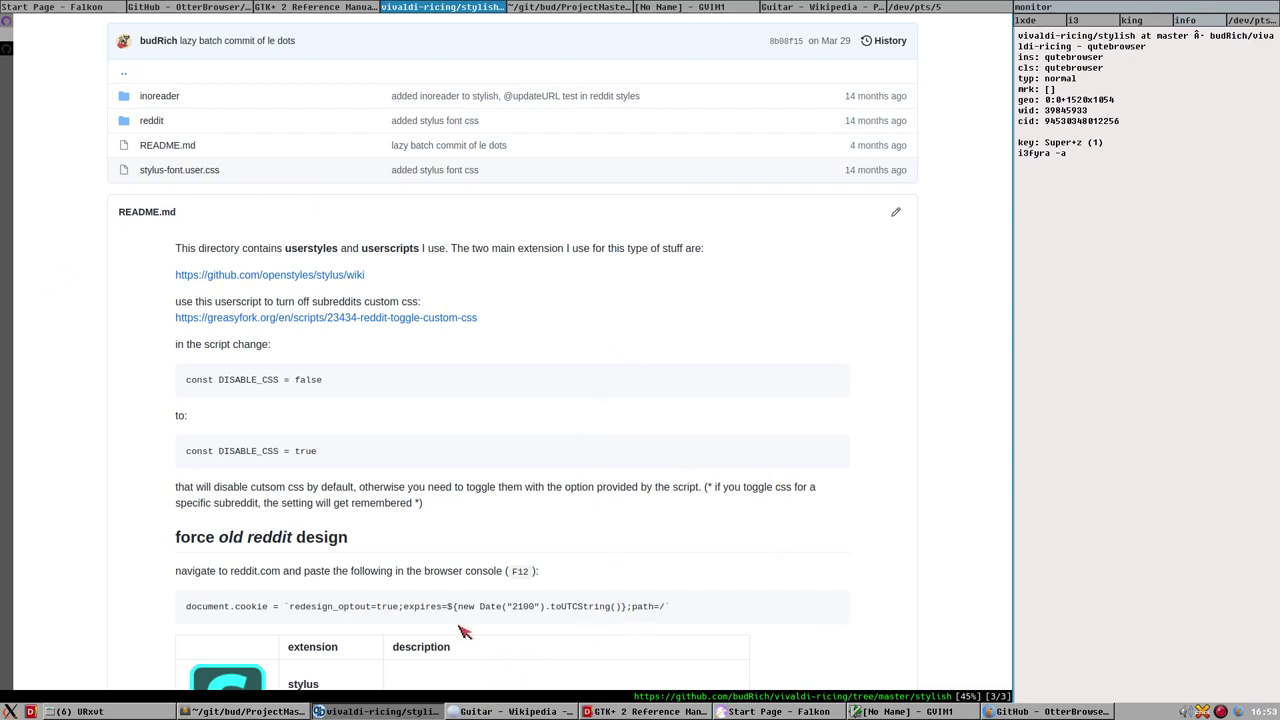
scroll(737, 525, up, 3)
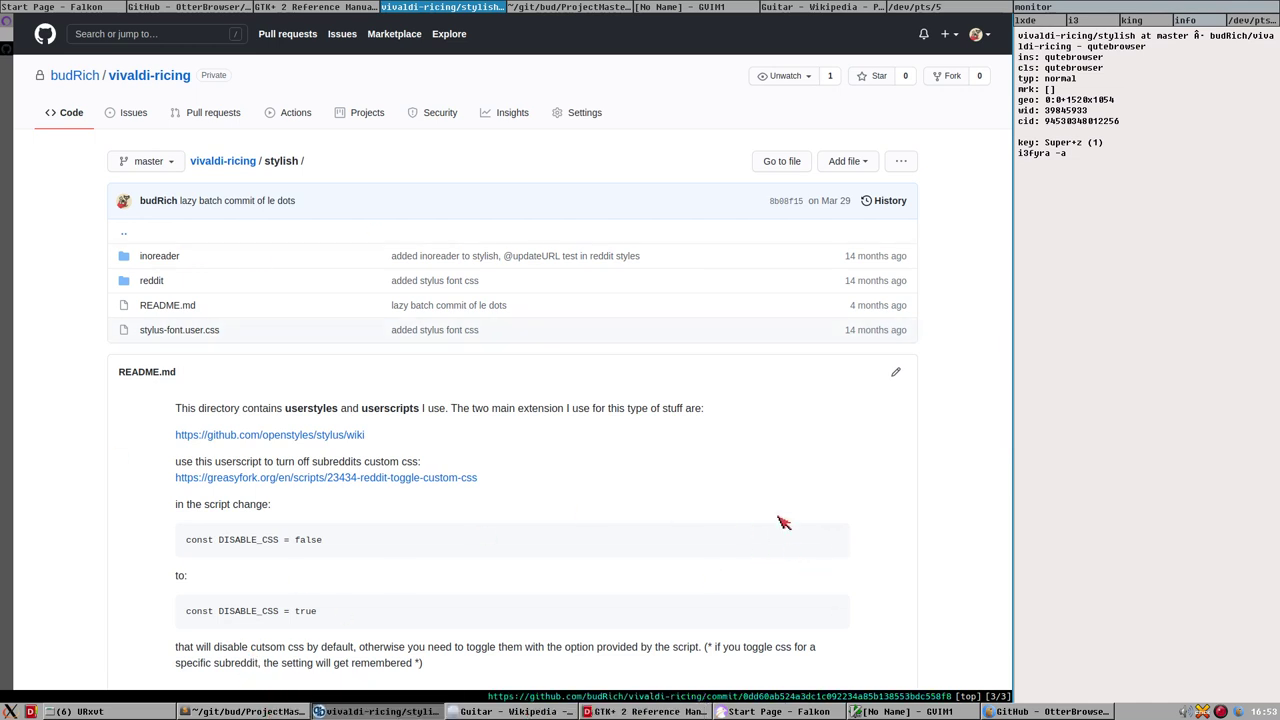
right_click(758, 464)
click(758, 418)
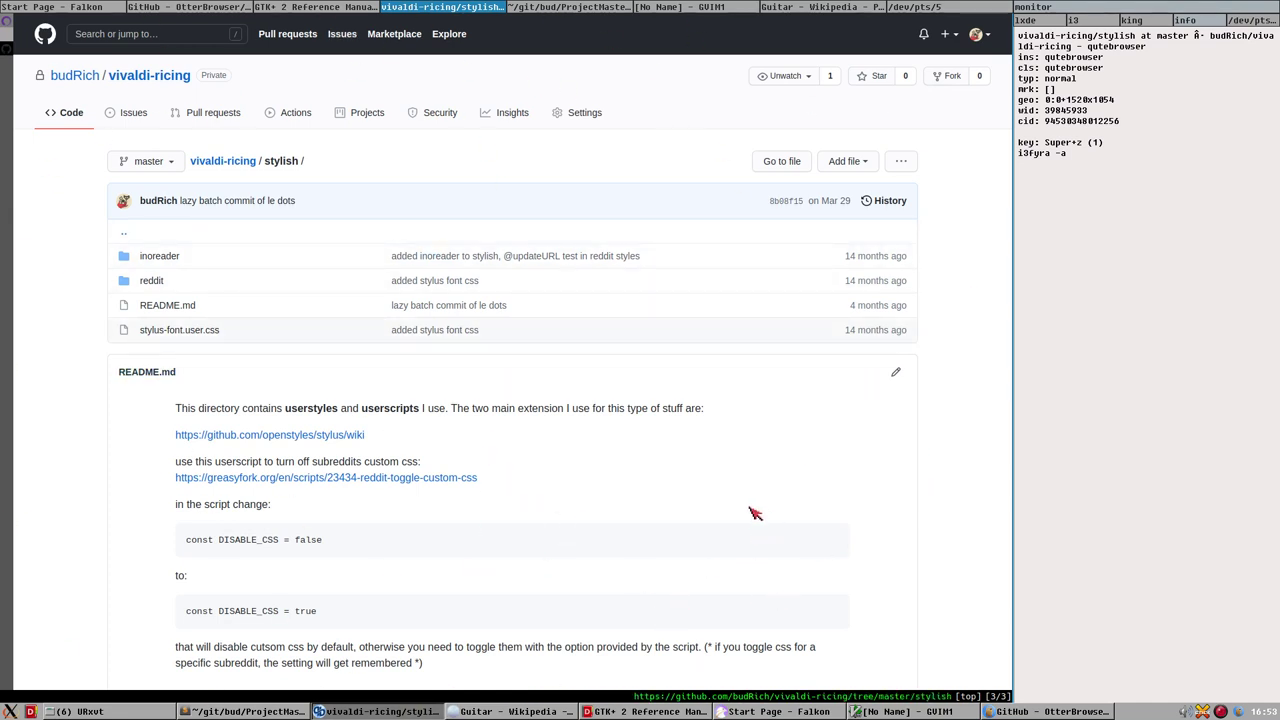
Step: Try the :devhelp command in qutebrowser, which is rejected as unknown
key(colon)
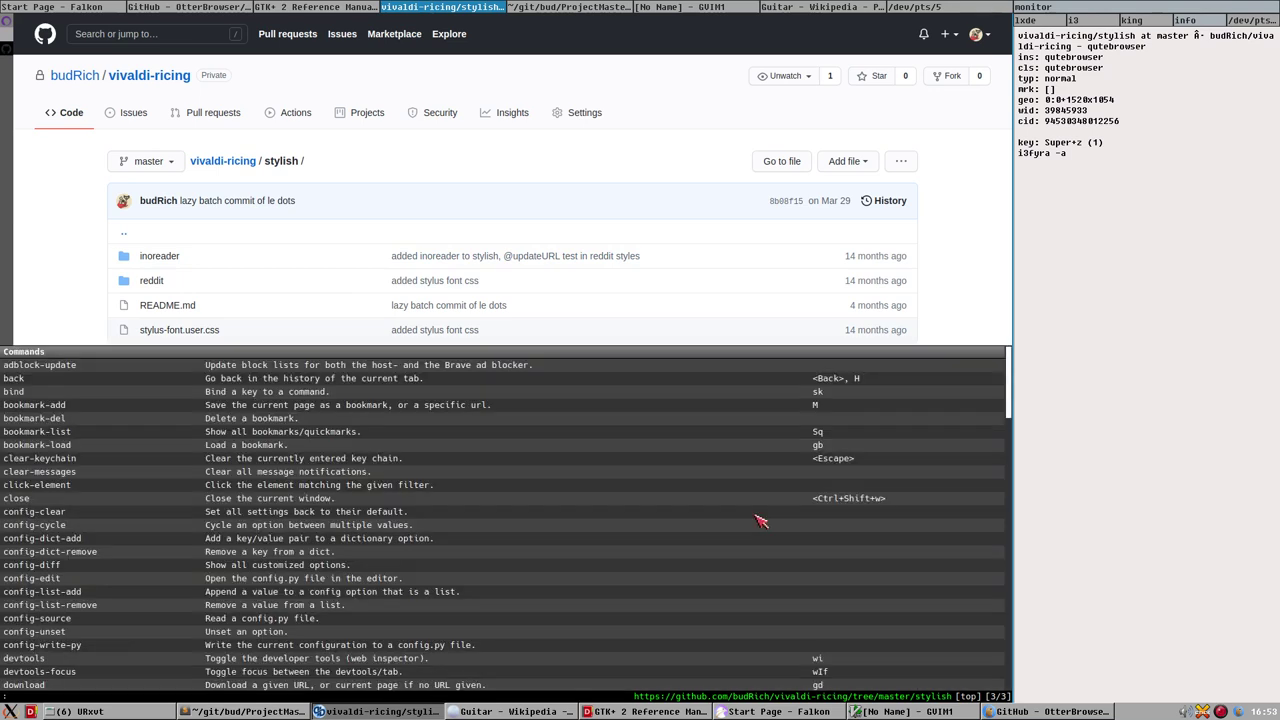
text(devhelp)
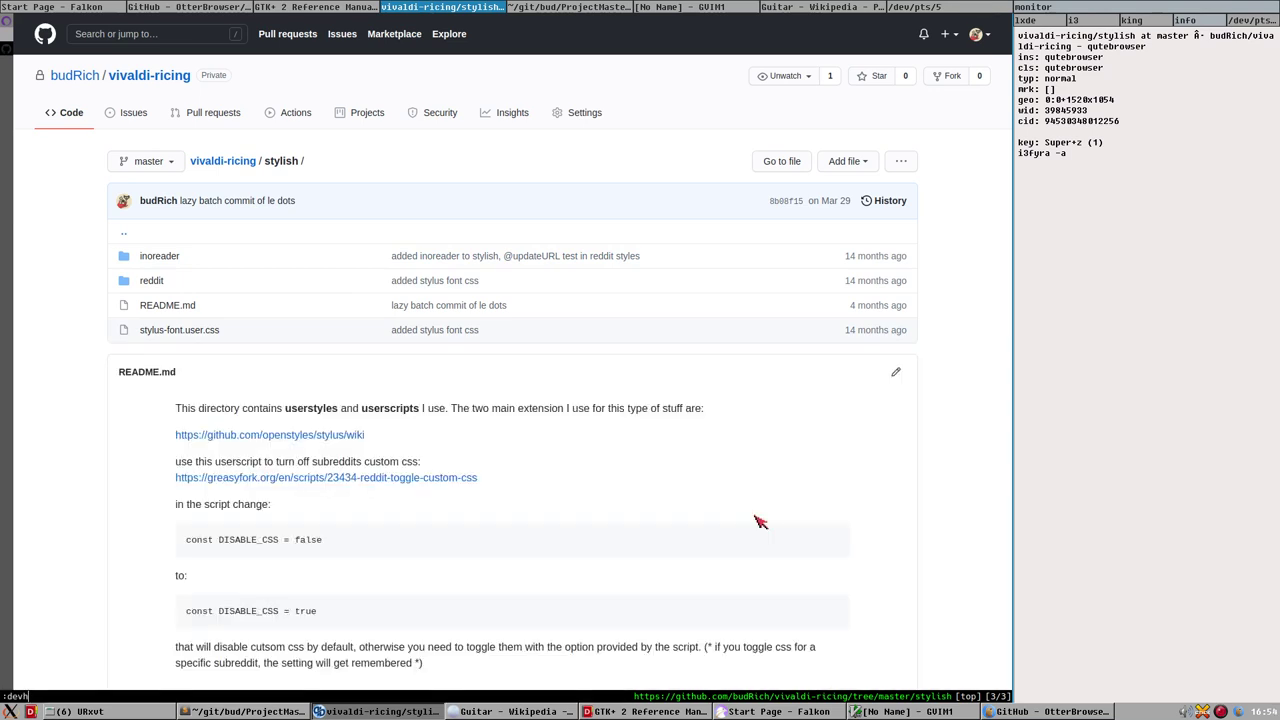
key(Return)
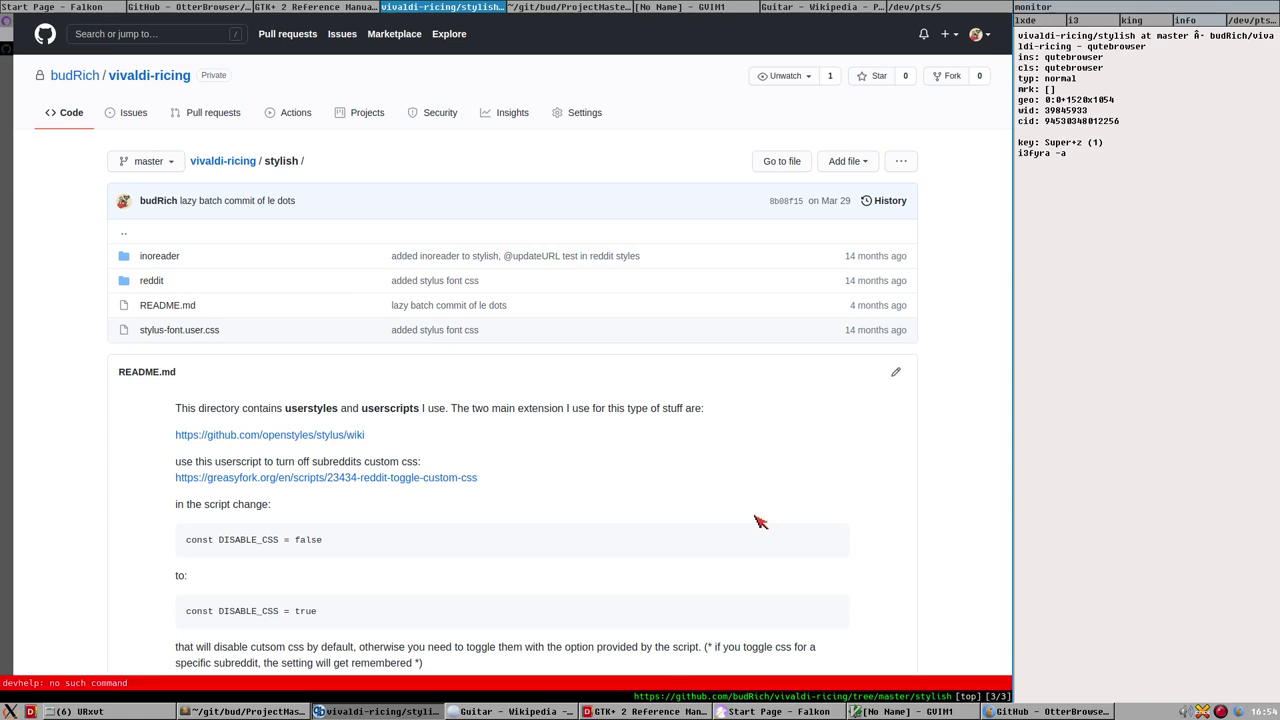
Step: Open the developer tools with :devtools, showing the Application panel's Local Storage
key(colon)
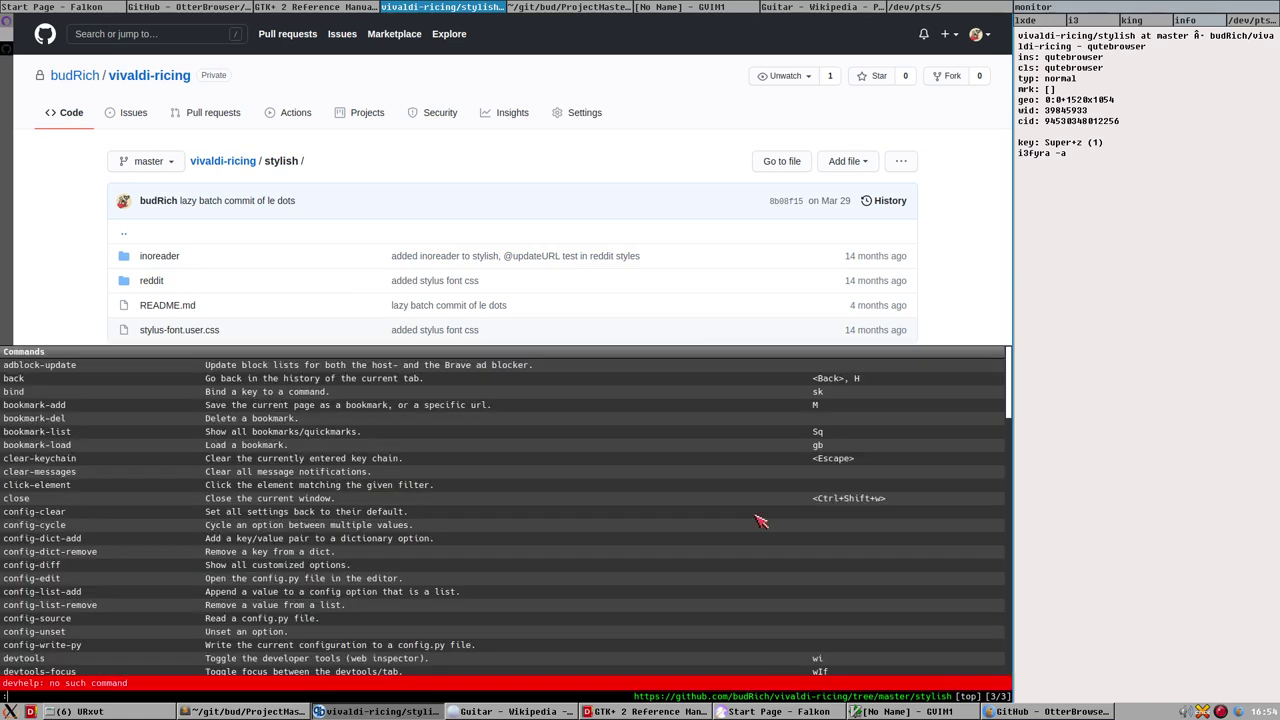
text(devtools)
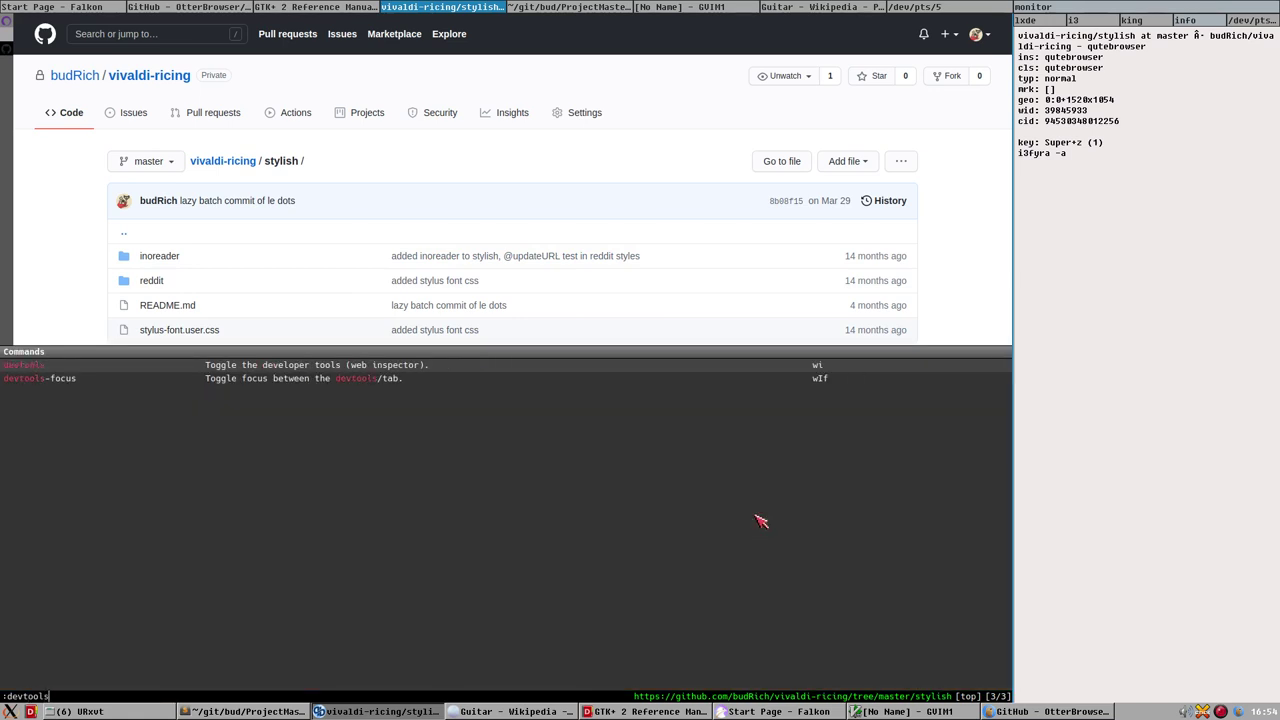
key(Return)
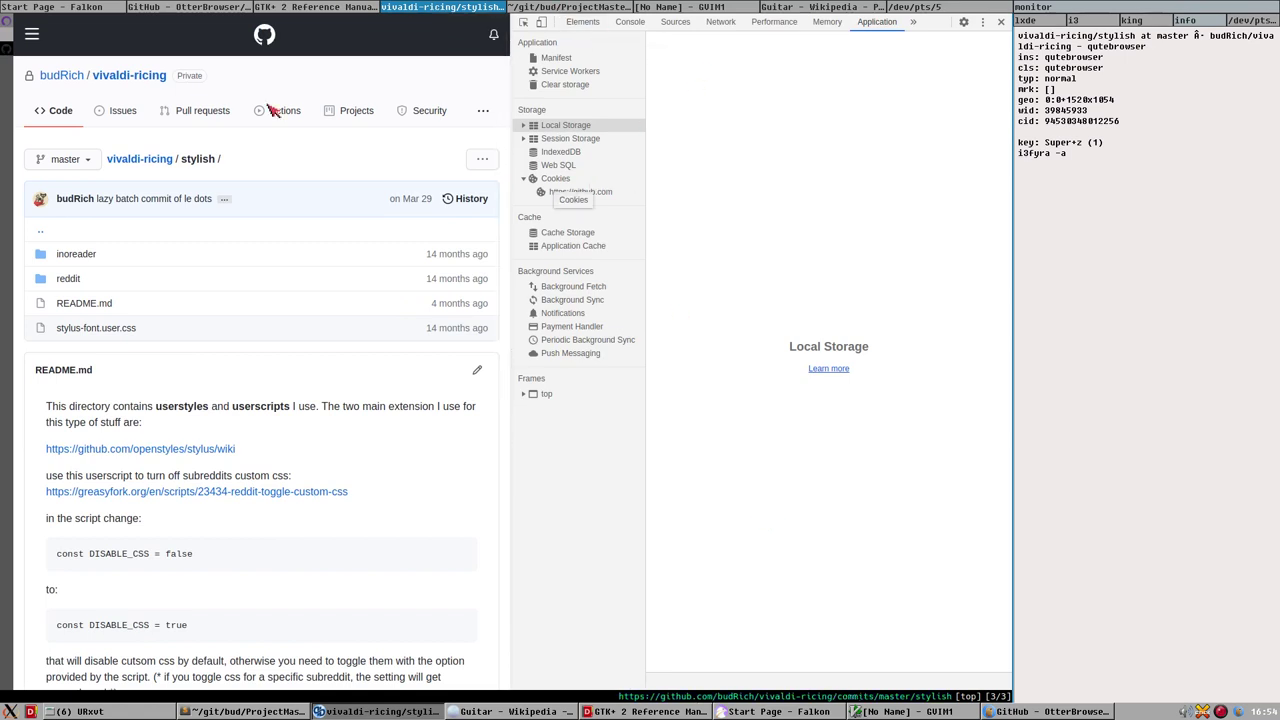
Step: Widen the GitHub page against the developer tools, then close the developer tools panel
click(275, 8)
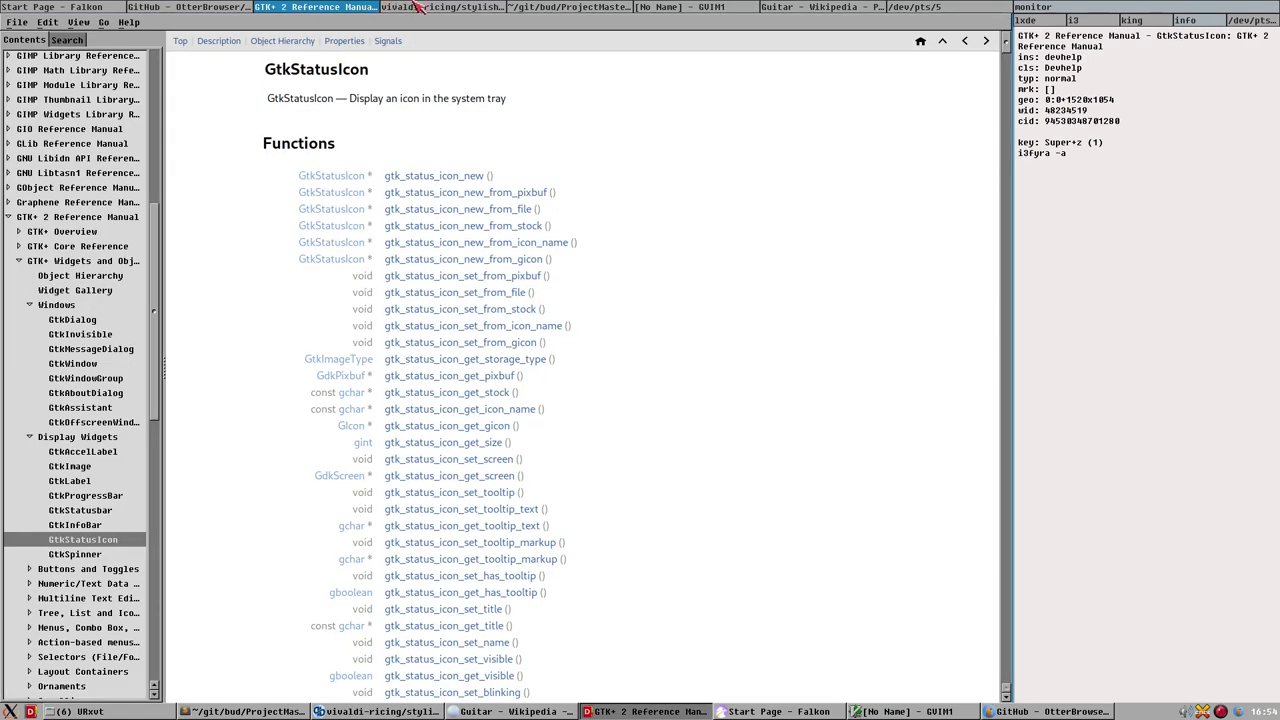
click(418, 7)
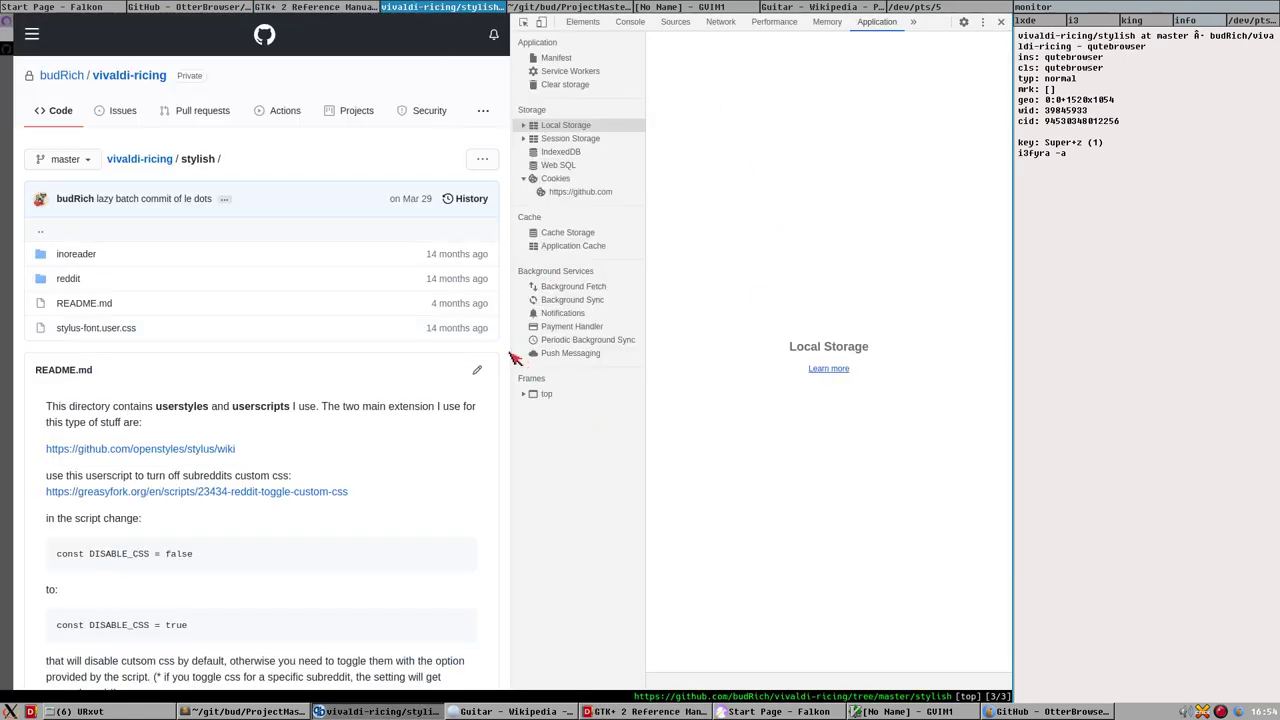
drag(518, 360, 694, 351)
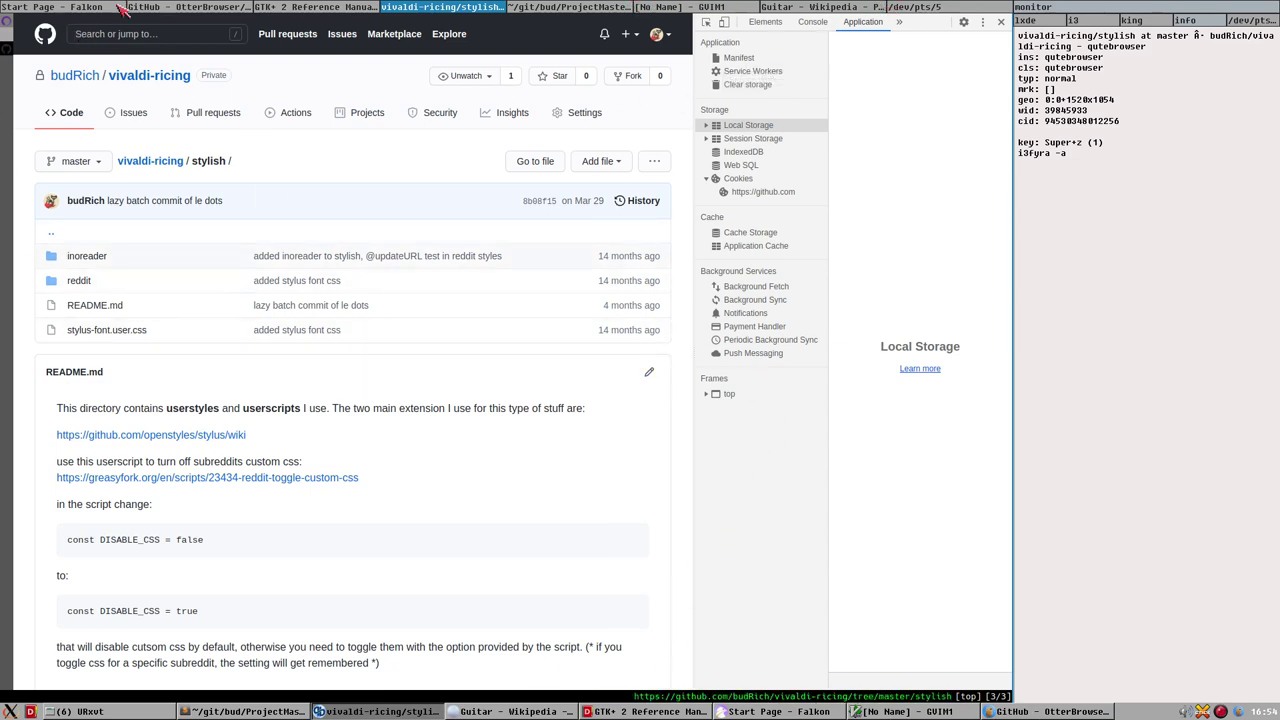
click(1001, 21)
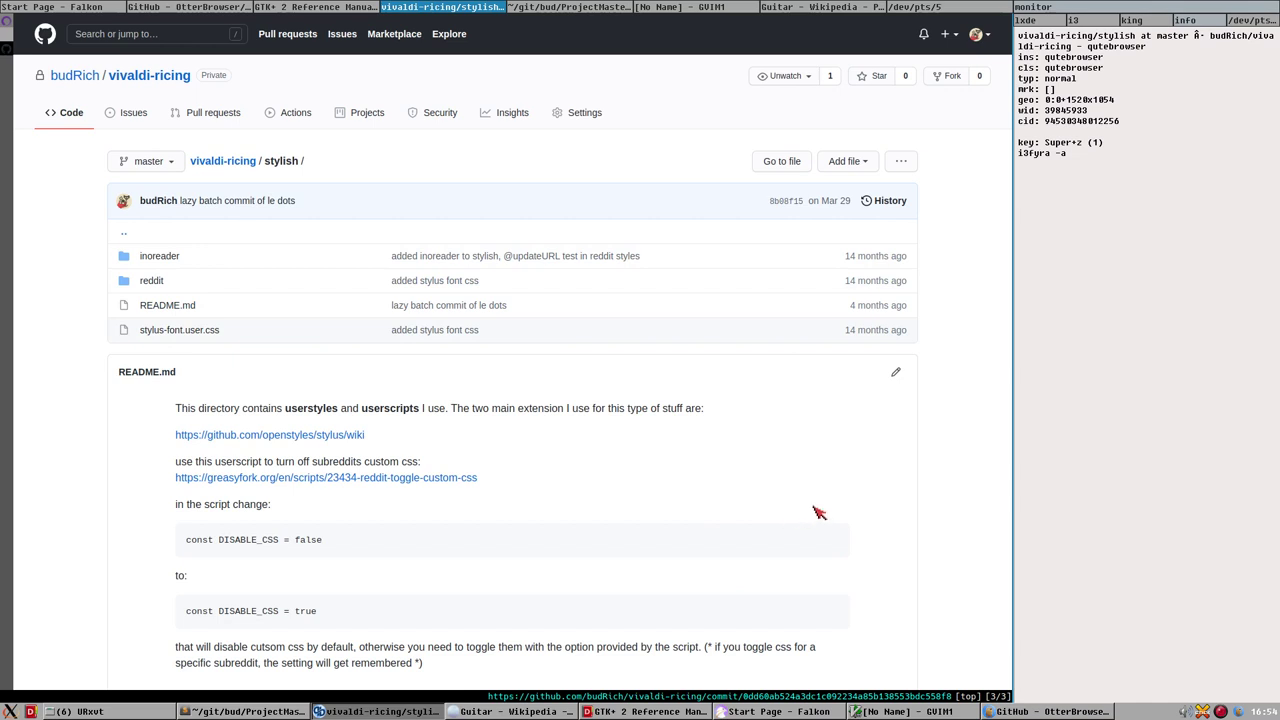
Step: Return from the GitHub tab to Devhelp's GtkStatusIcon page and its function list
key(super+z)
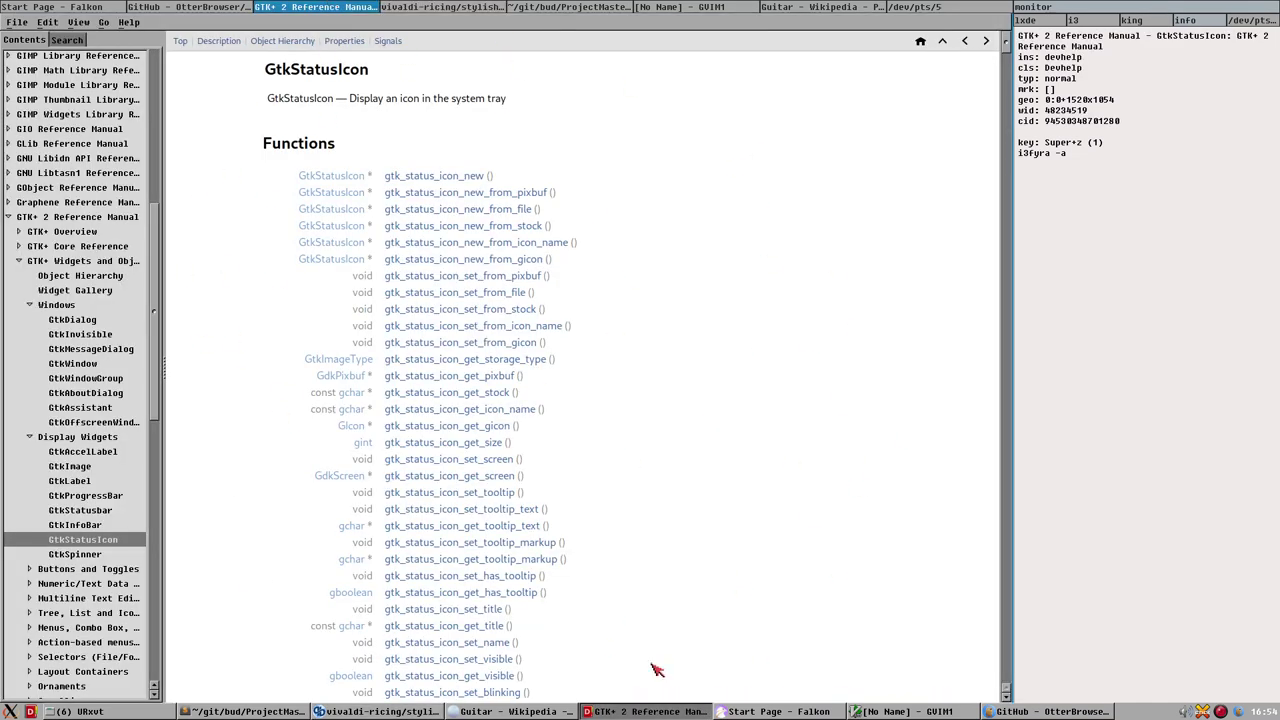
click(435, 7)
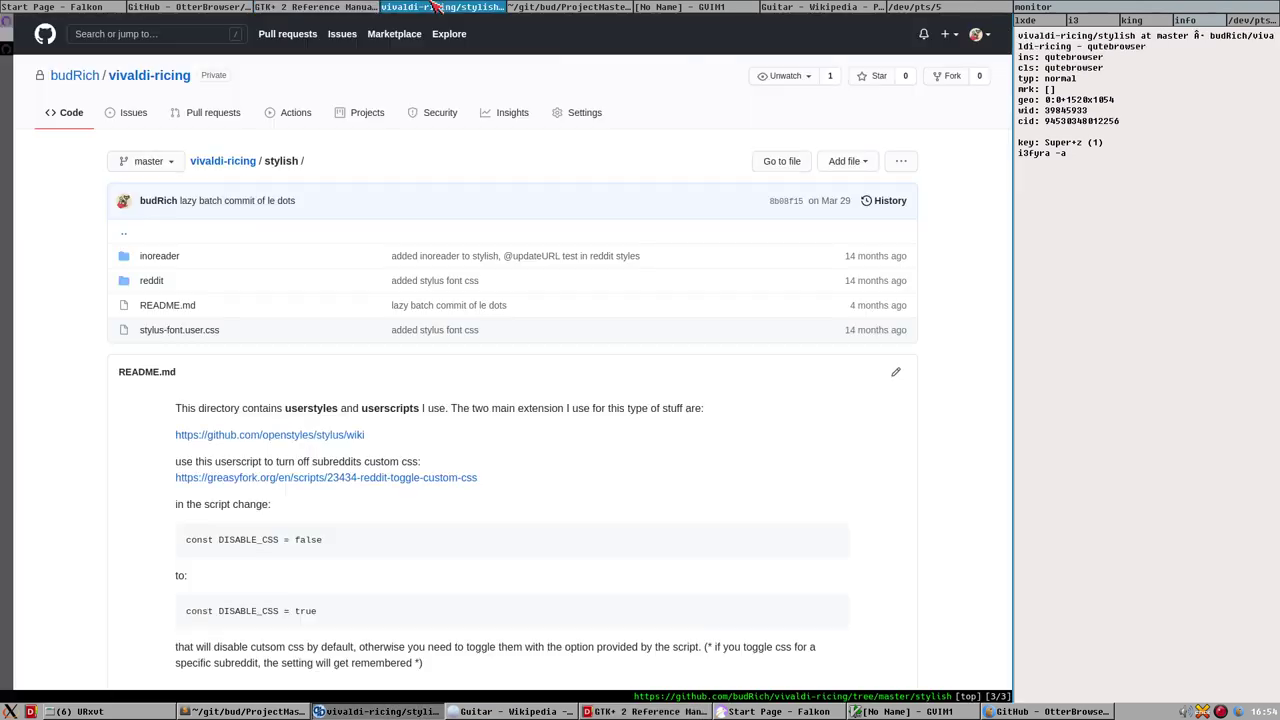
click(344, 7)
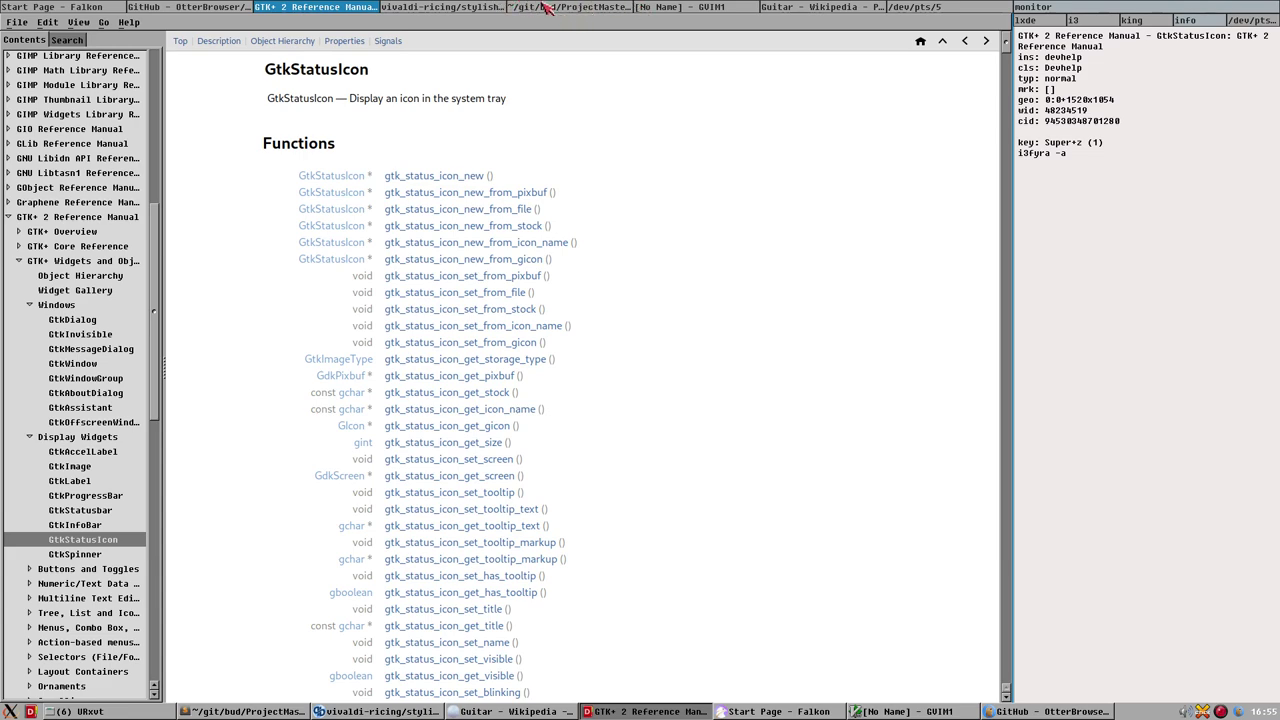
Step: Bring ProjectMaster.py forward, widen the editor for long lines, and place the caret on lines 11 and 13
click(578, 7)
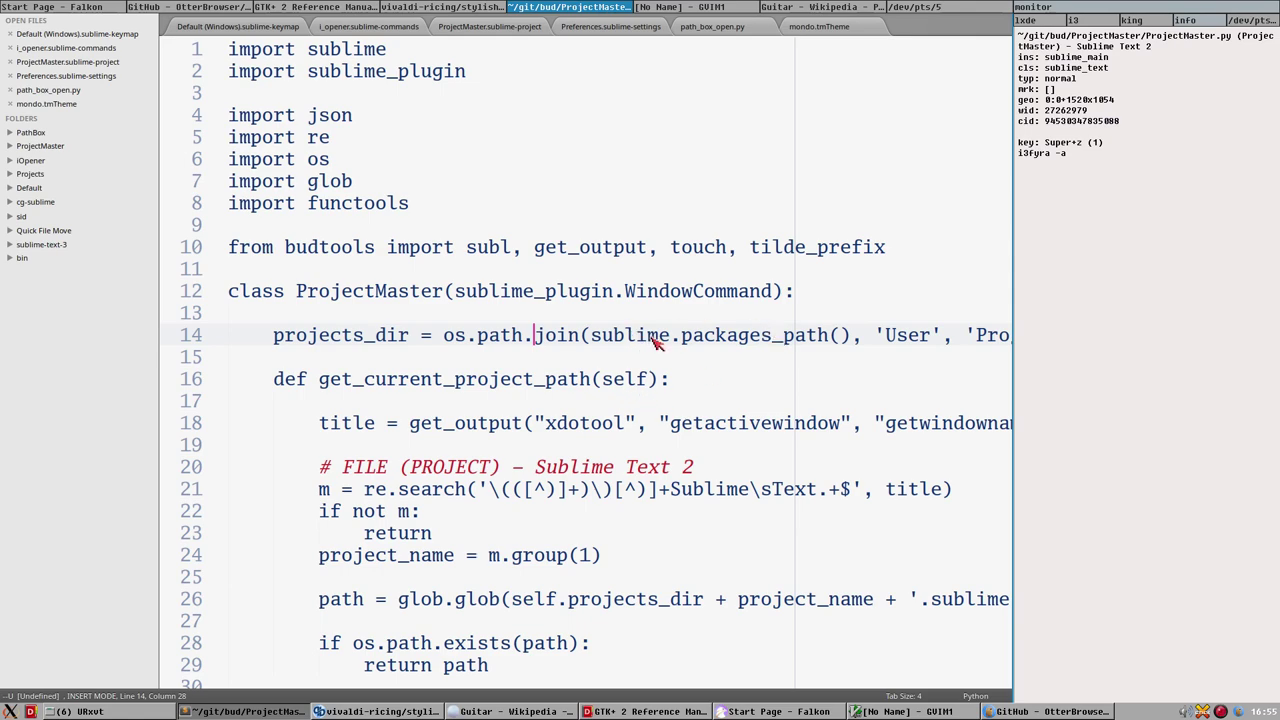
scroll(686, 297, down, 5)
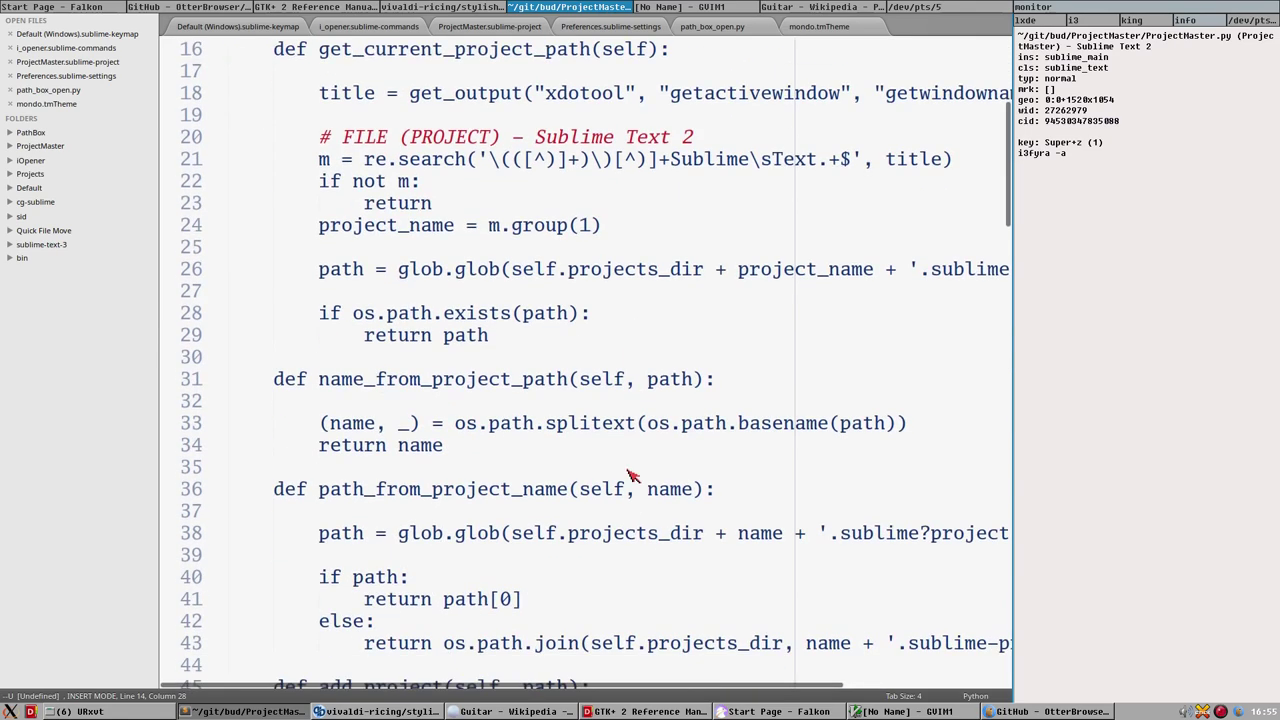
scroll(648, 445, down, 3)
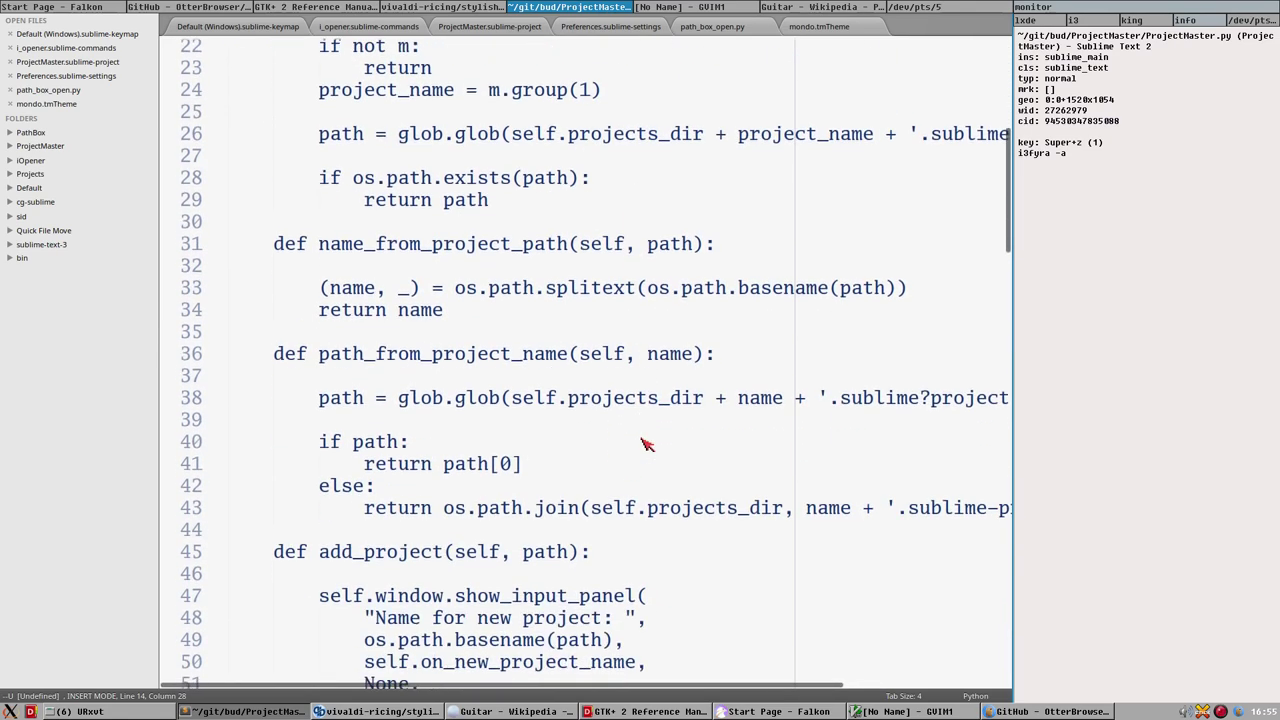
scroll(685, 415, down, 3)
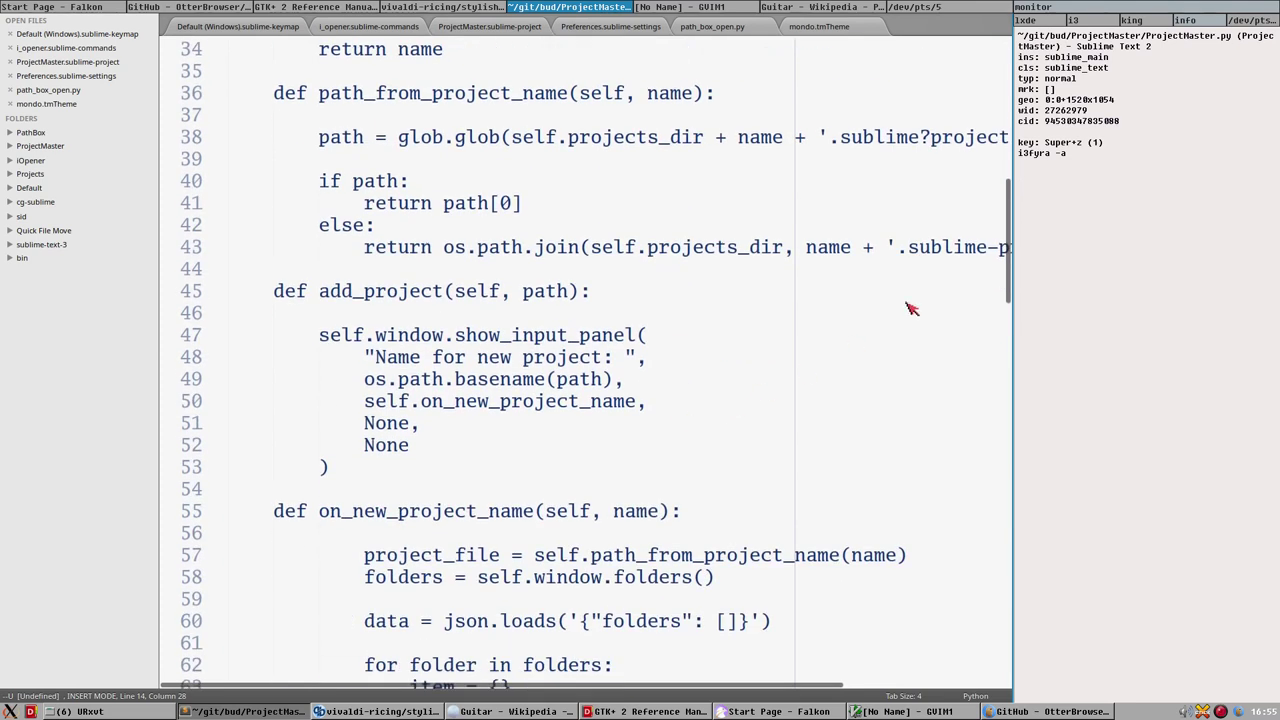
drag(1017, 244, 1073, 248)
scroll(605, 490, down, 8)
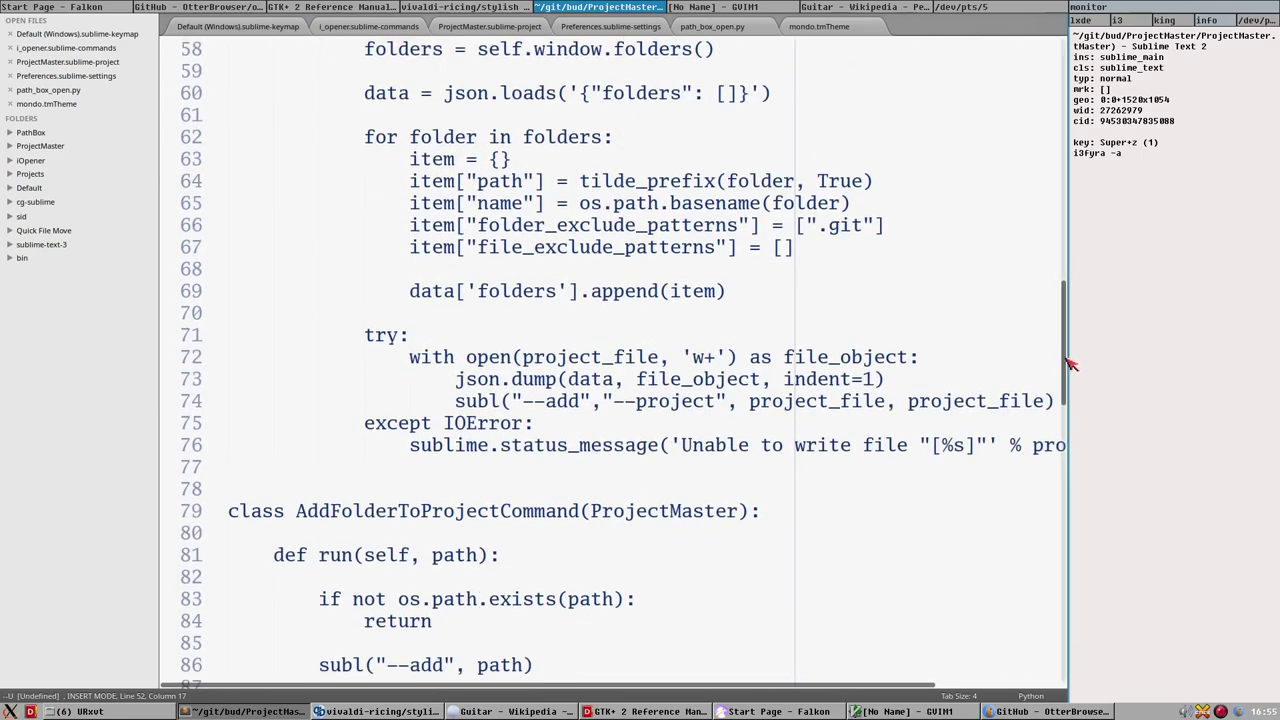
drag(1070, 363, 1040, 120)
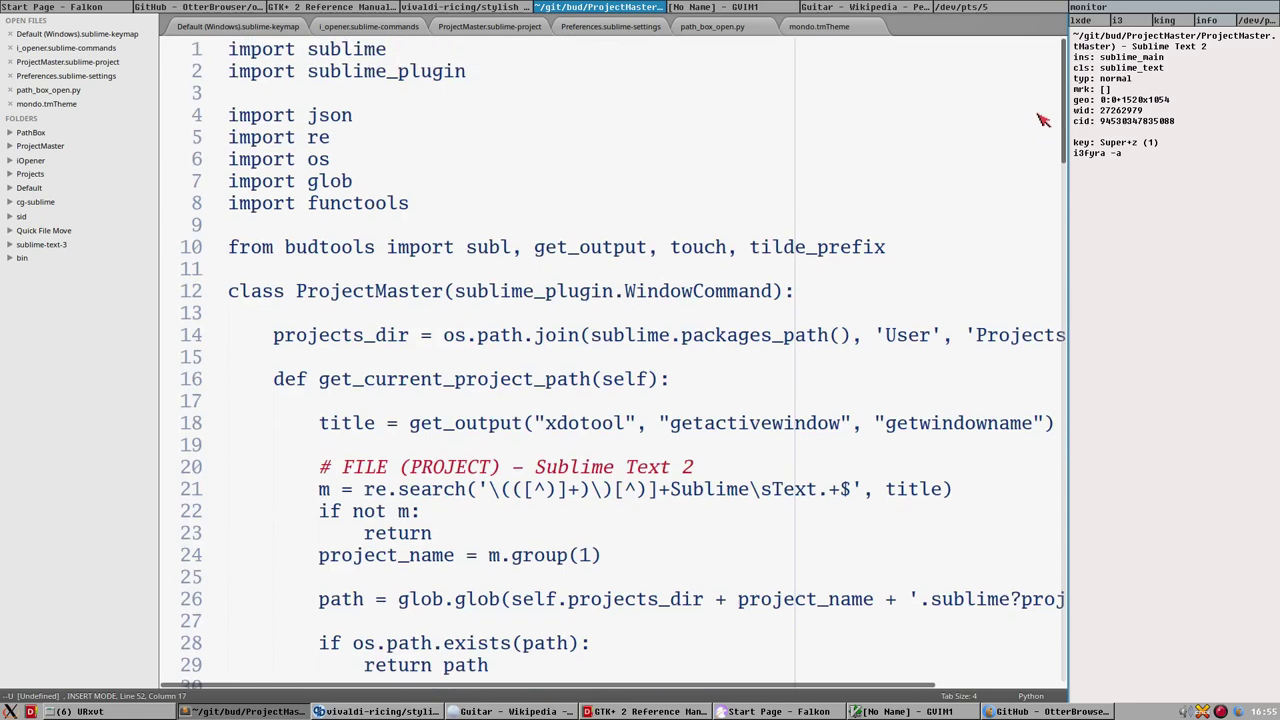
click(556, 278)
click(439, 318)
Step: Scroll further through ProjectMaster.py, adjust the pane border, and return to empty line 9
scroll(600, 400, down, 20)
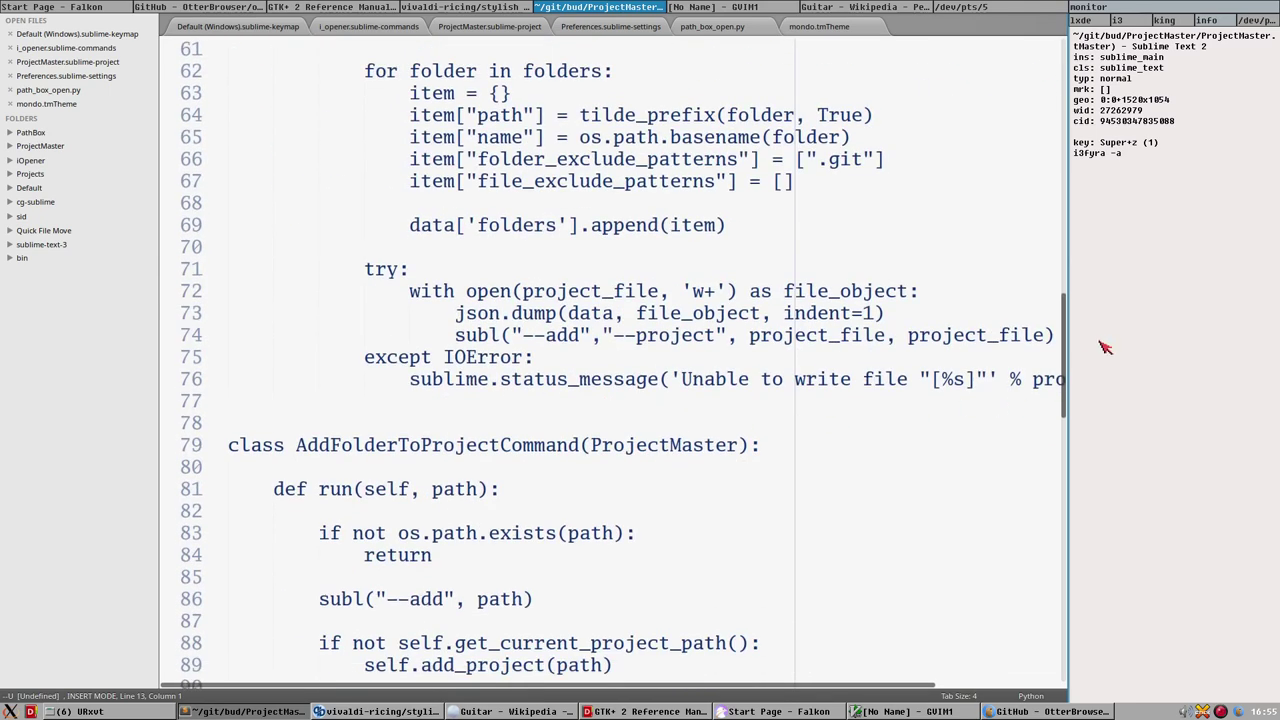
drag(1068, 333, 1062, 358)
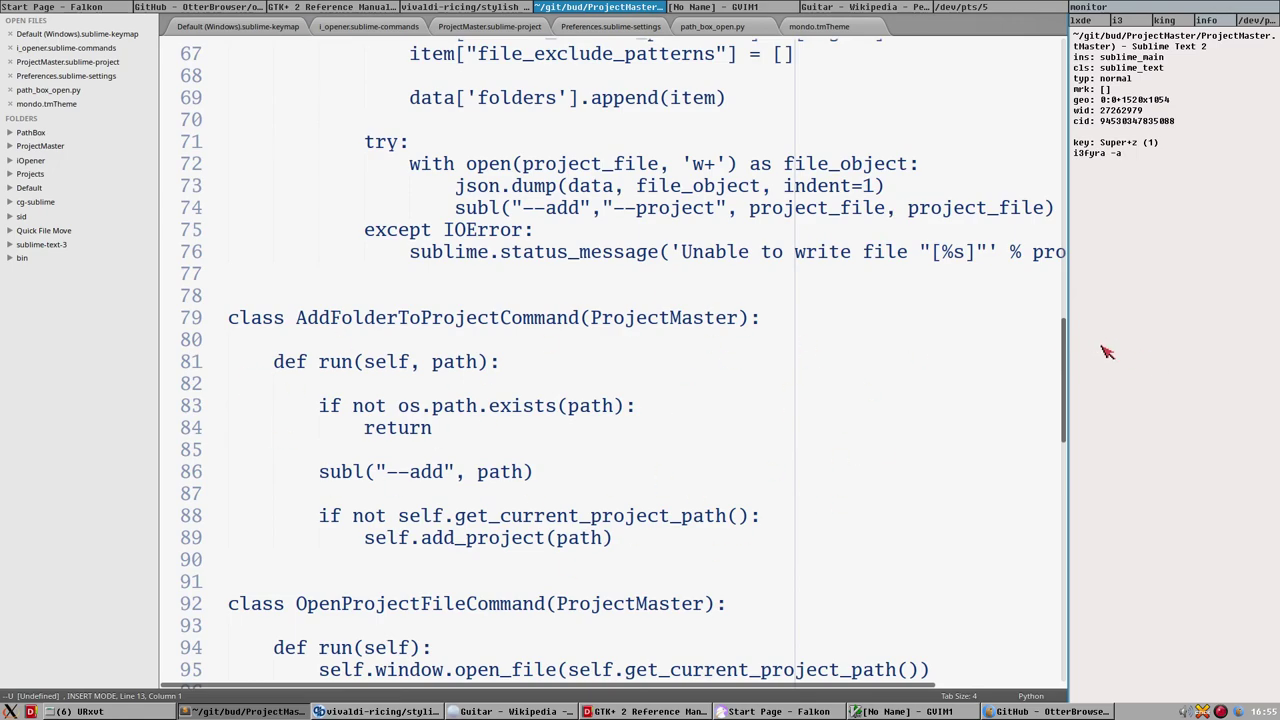
drag(1064, 355, 1020, 70)
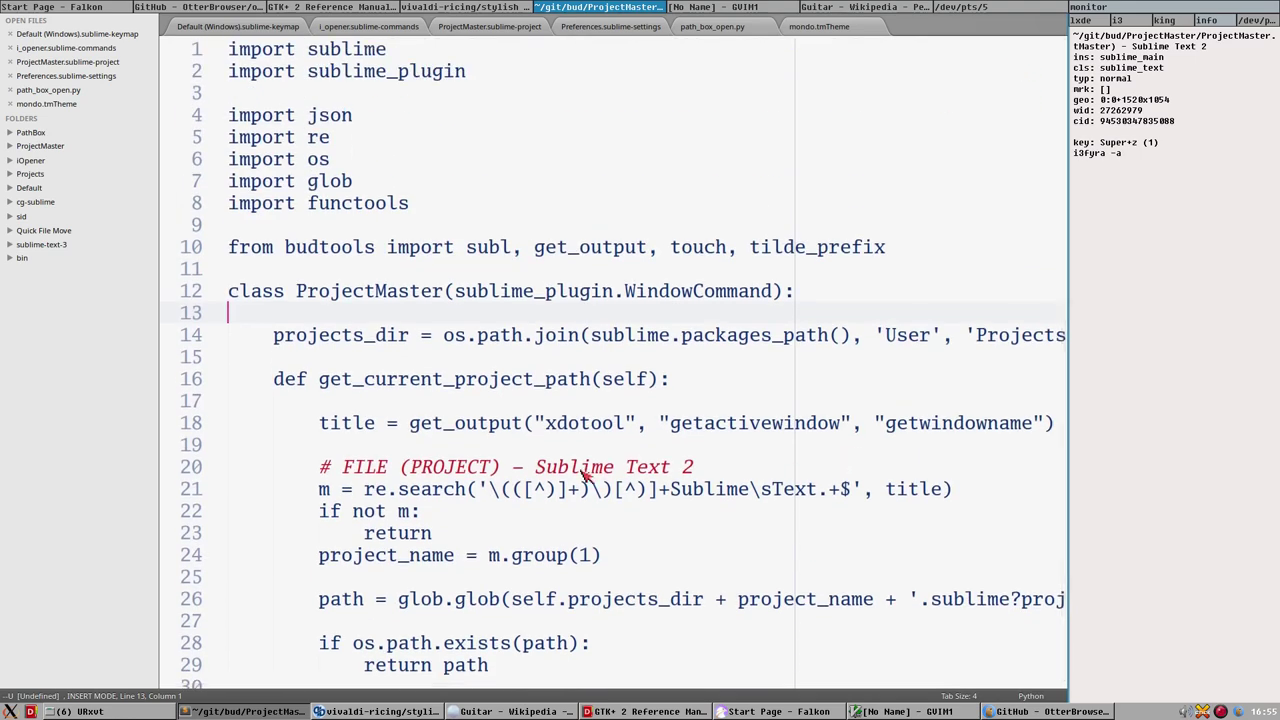
scroll(731, 537, down, 5)
scroll(728, 535, up, 5)
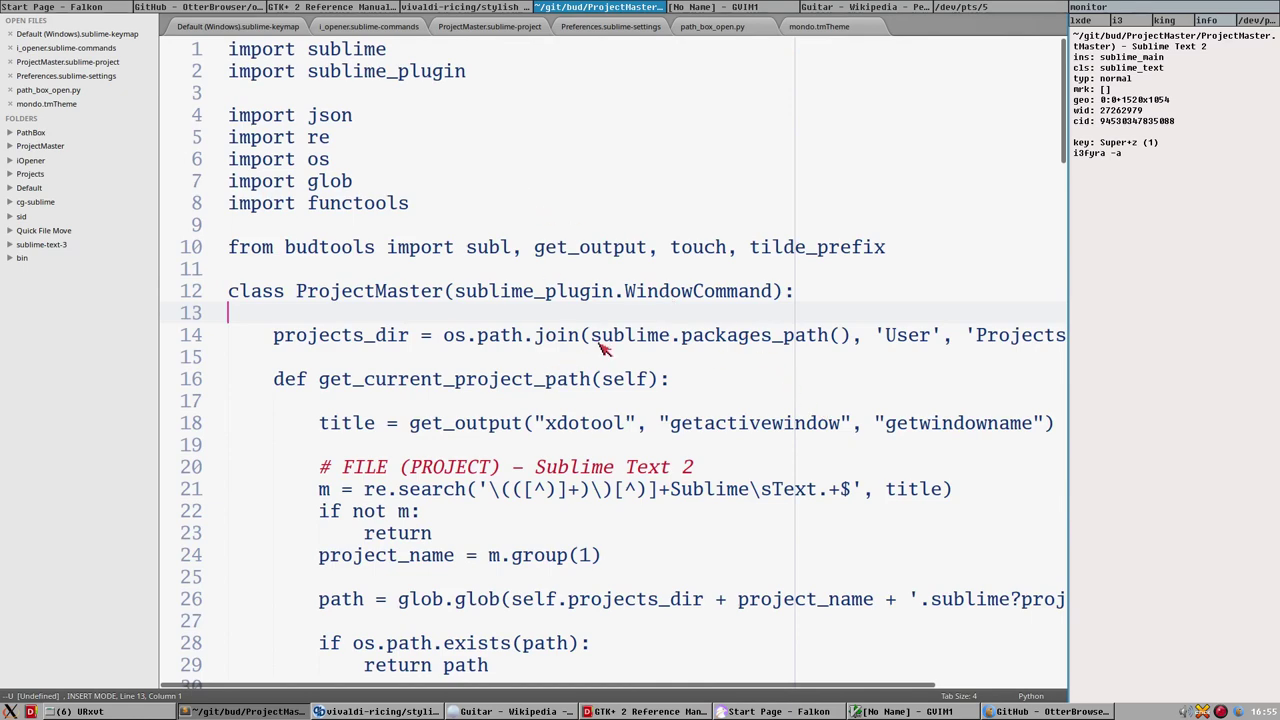
scroll(603, 347, down, 18)
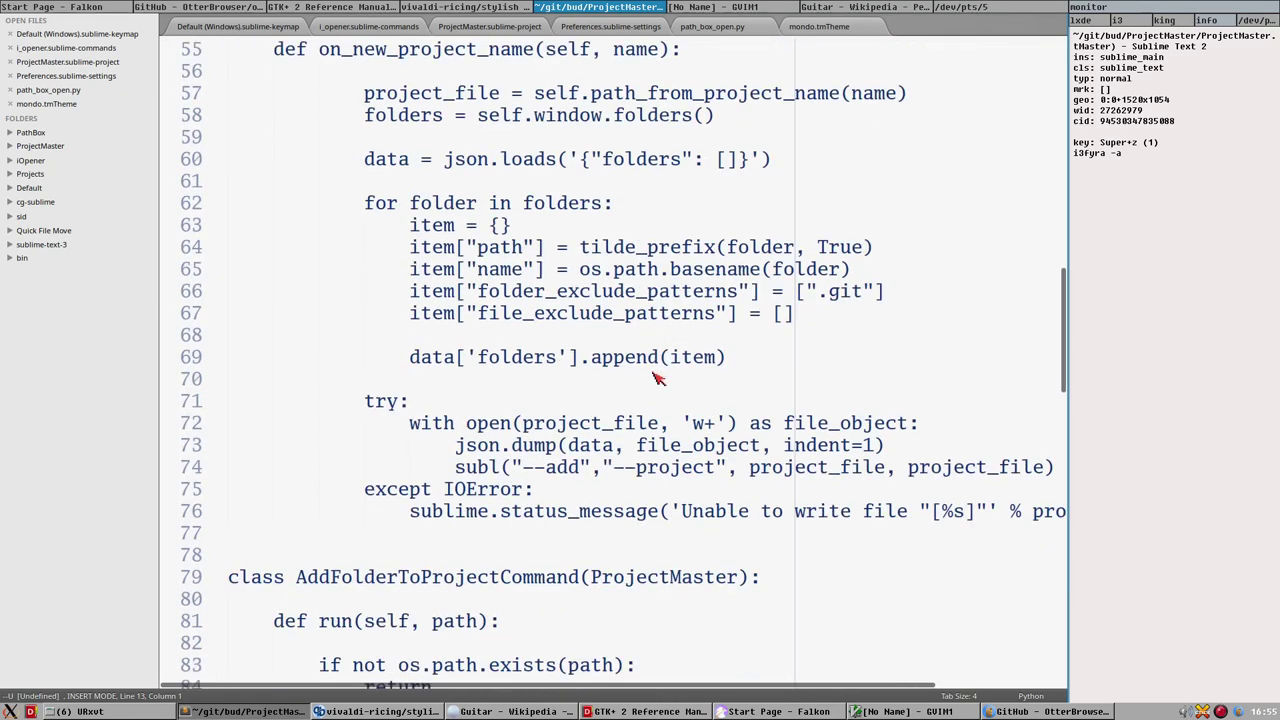
scroll(658, 378, down, 3)
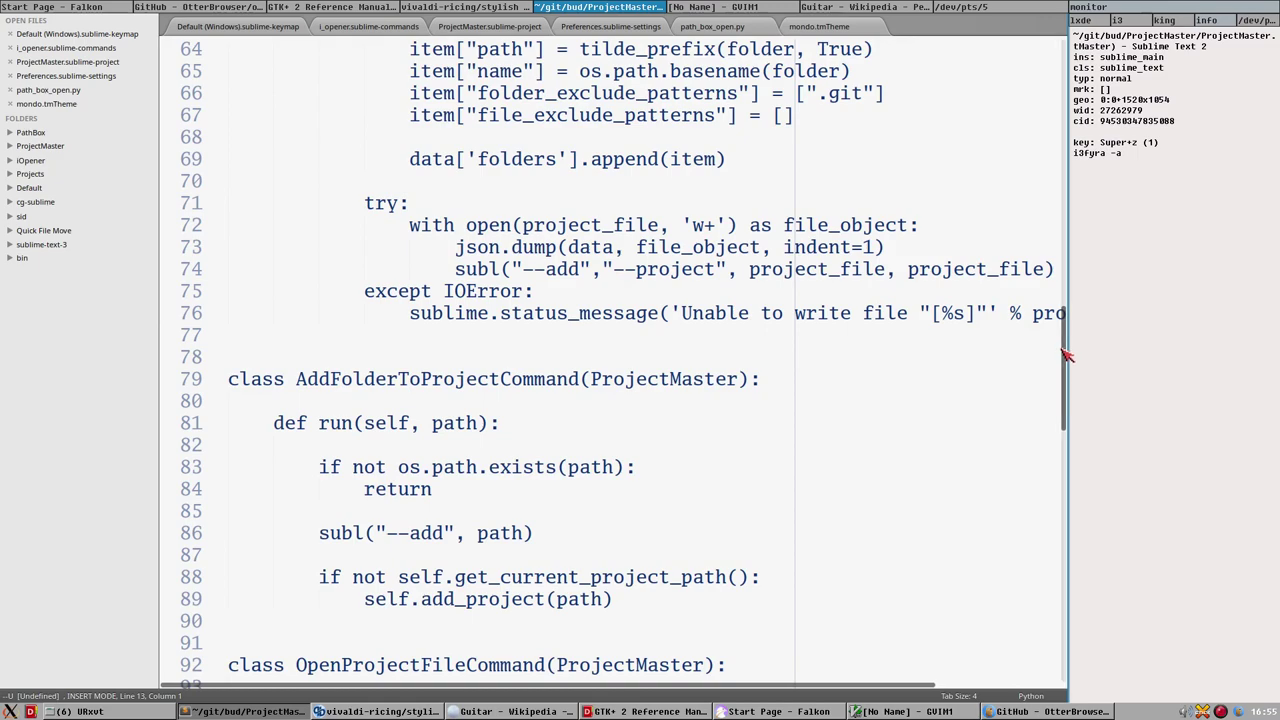
drag(1066, 355, 1015, 10)
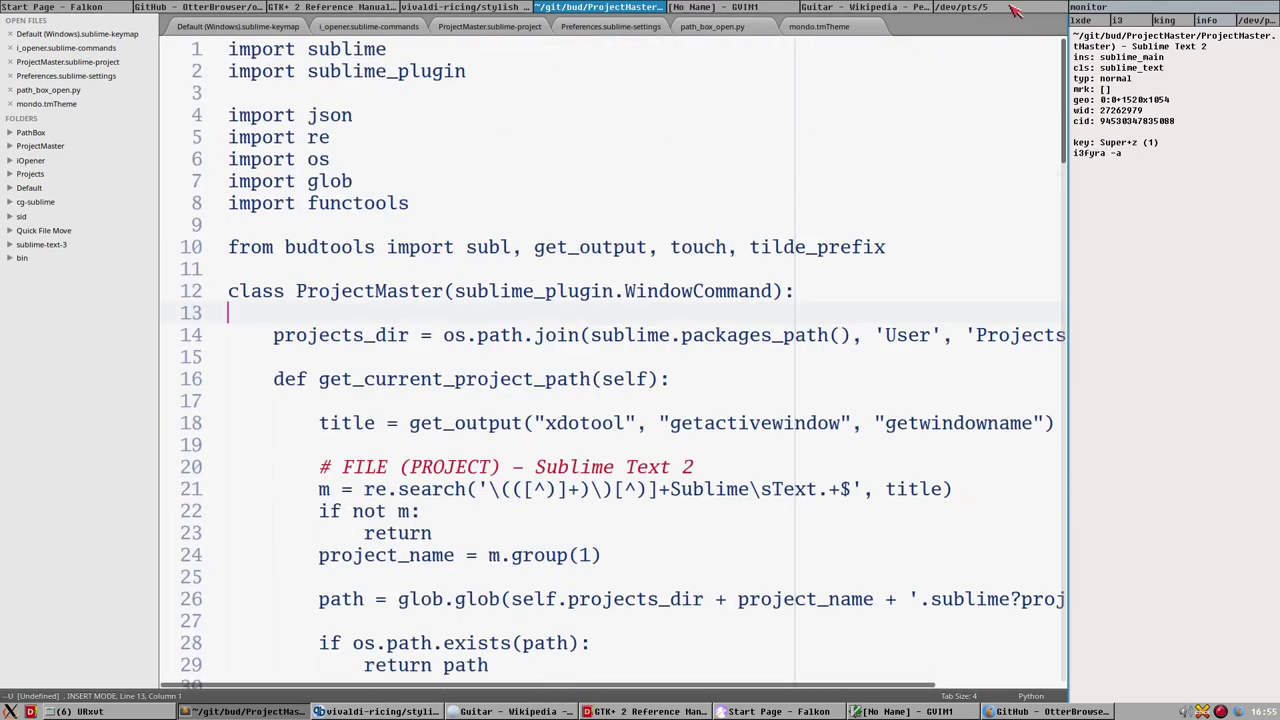
click(463, 233)
Step: Switch Sublime Text to the rice project via Ctrl+Alt+P
key(ctrl+alt+p)
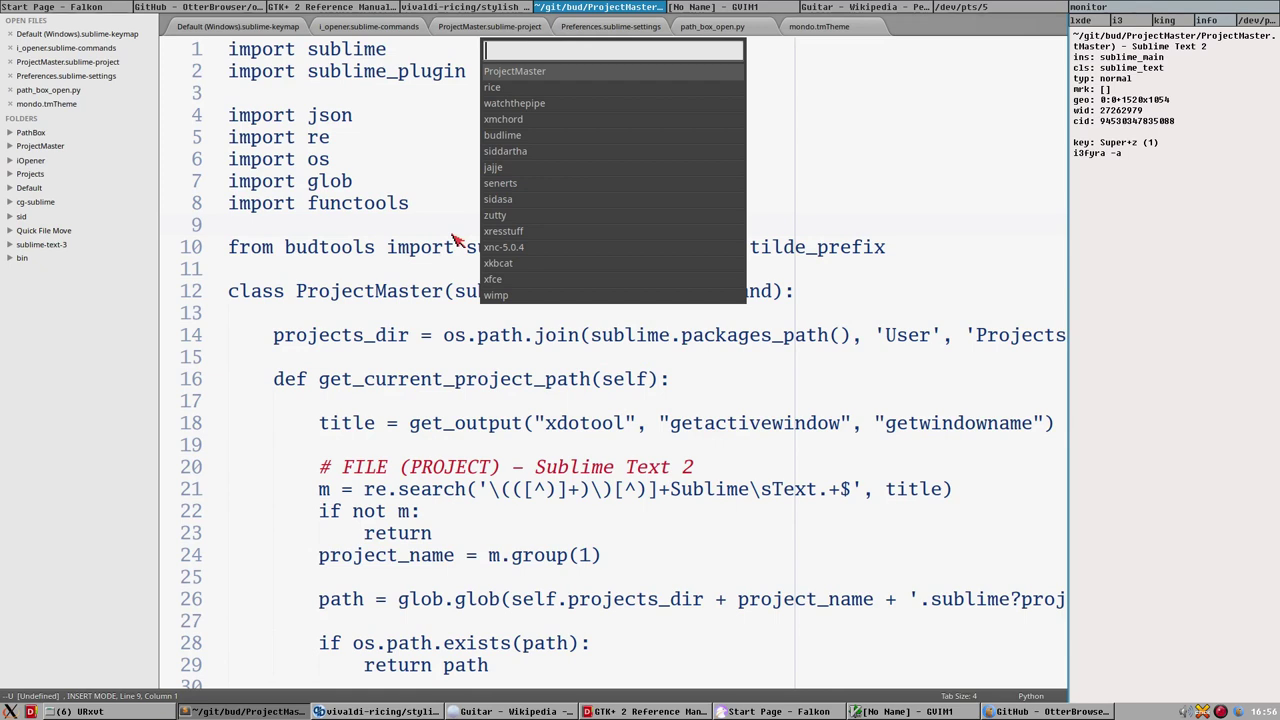
key(Down)
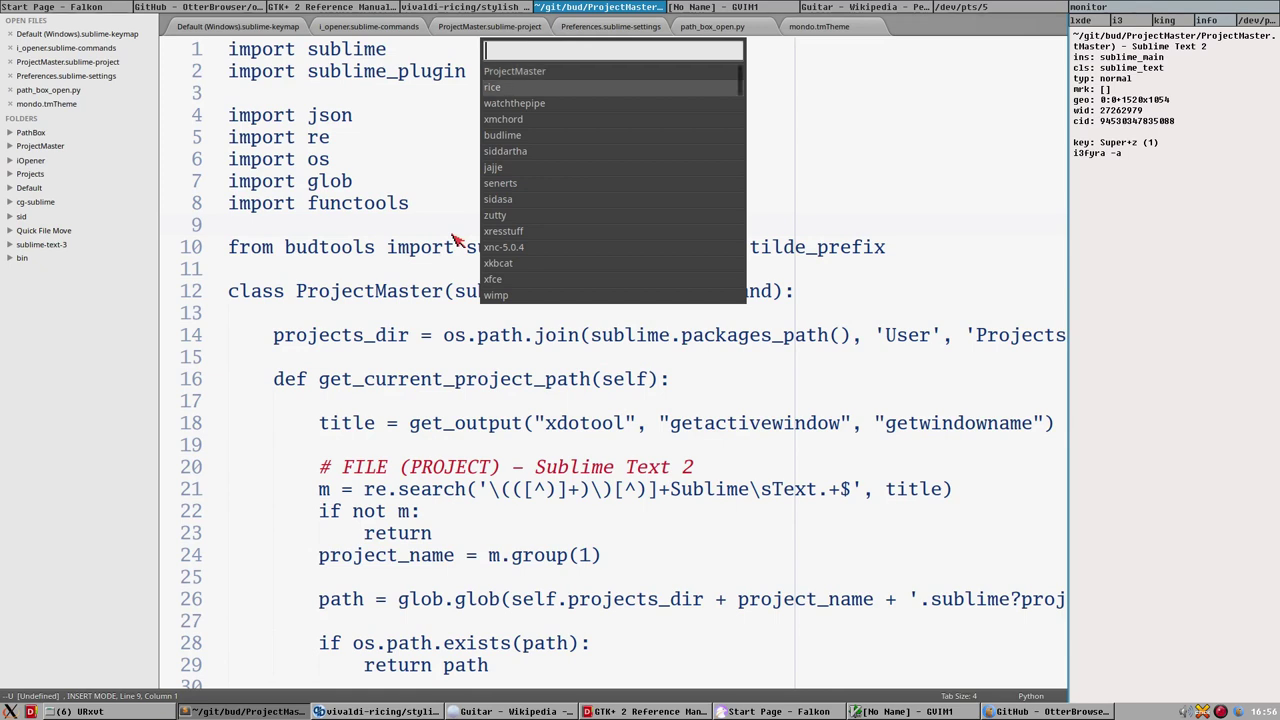
key(Return)
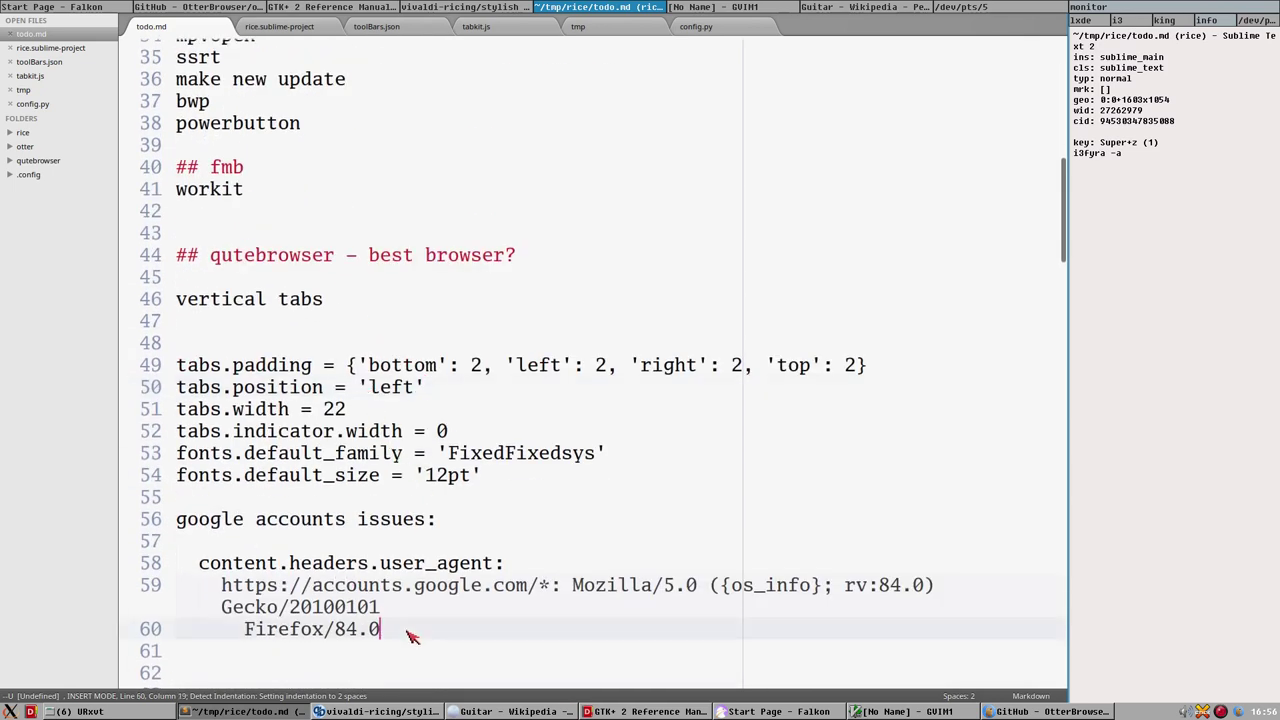
Step: Select the user_agent setting on lines 58–60 in todo.md and review the browser-engine notes
drag(414, 634, 198, 566)
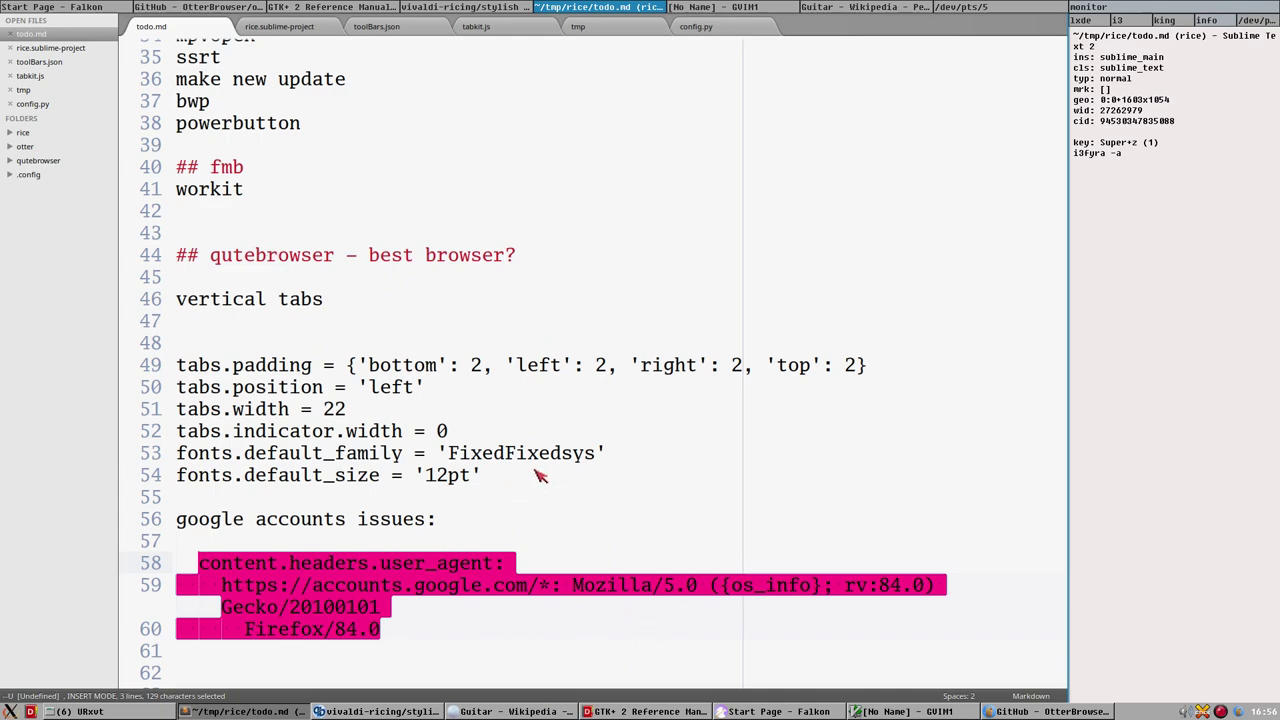
scroll(430, 480, down, 4)
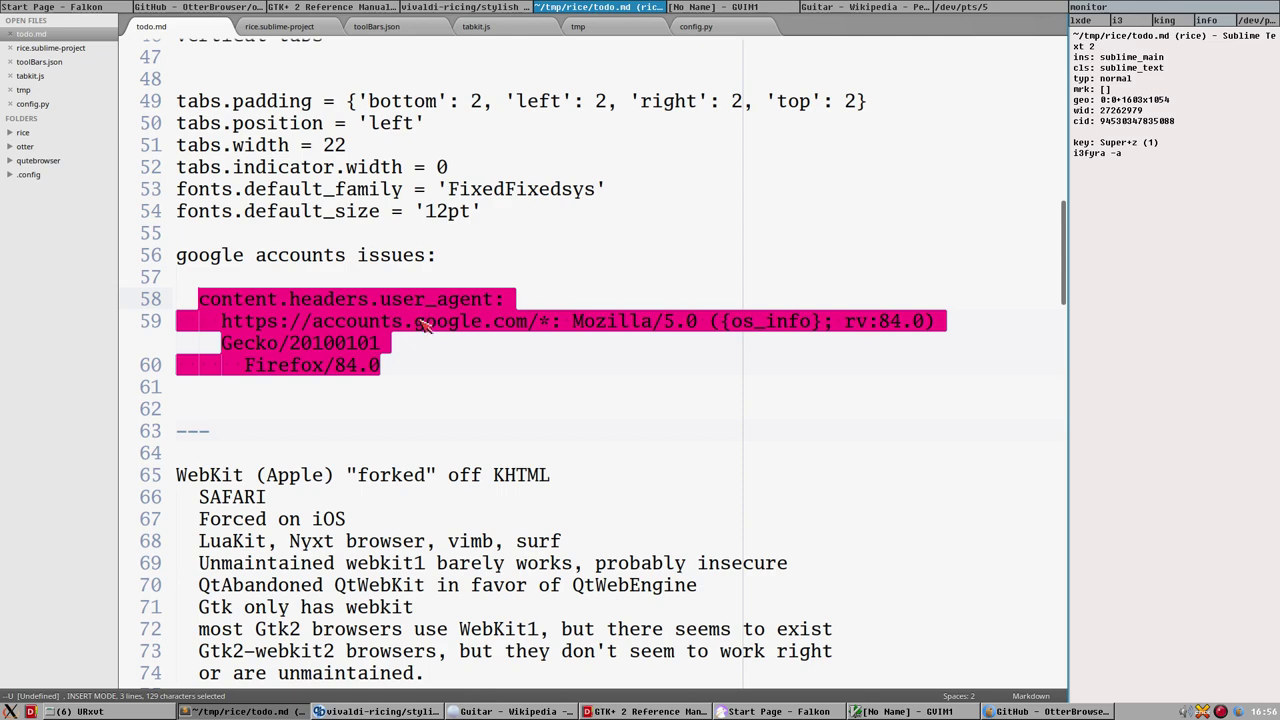
scroll(505, 366, down, 3)
scroll(570, 389, down, 3)
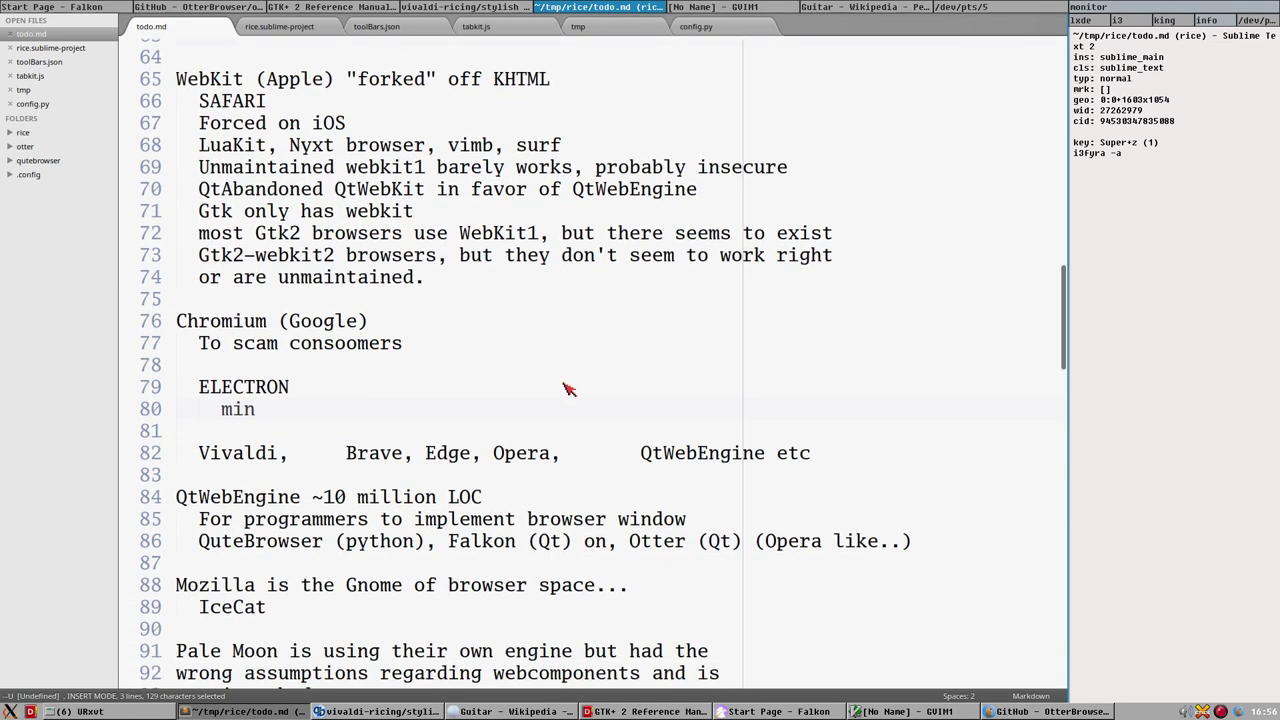
scroll(300, 150, up, 4)
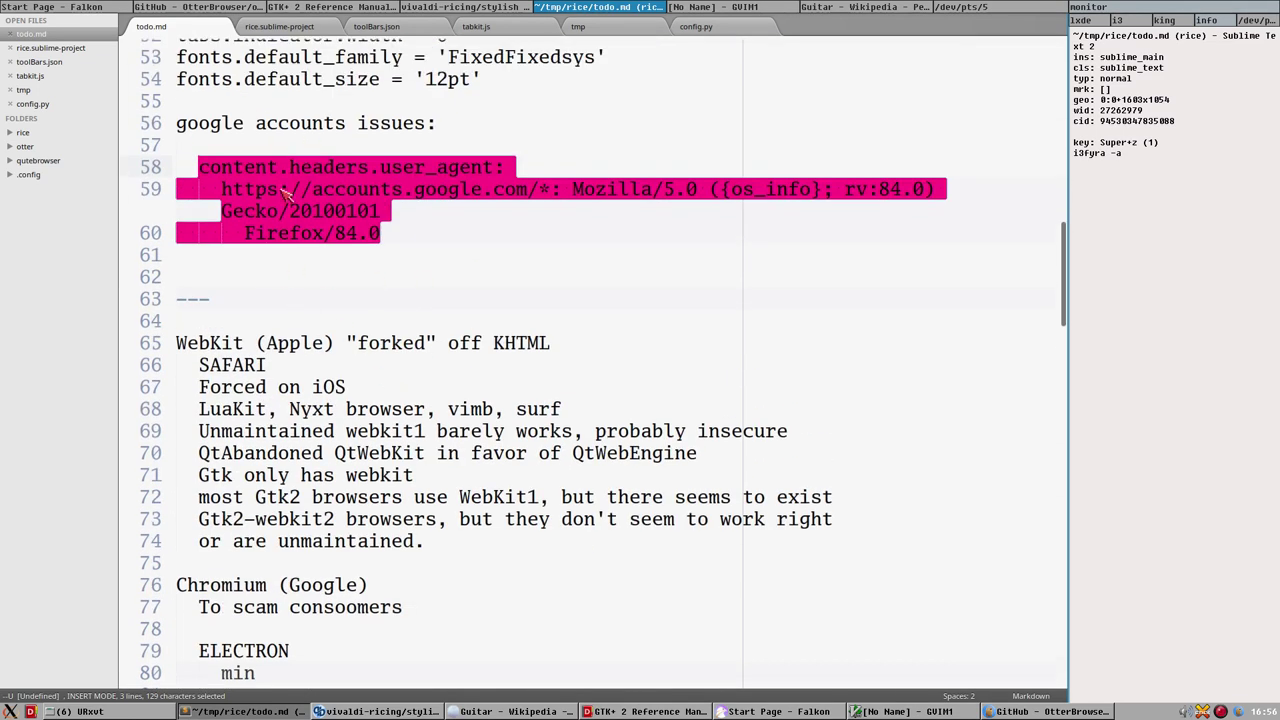
click(256, 266)
scroll(610, 400, down, 3)
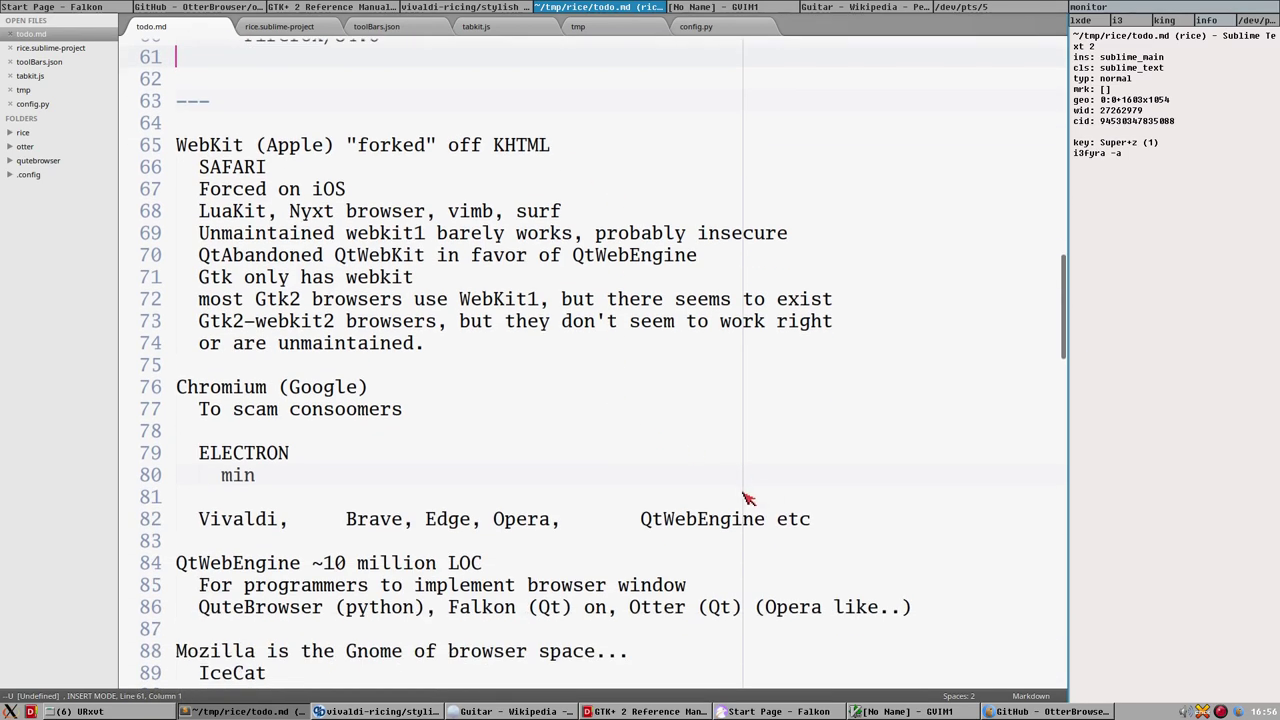
scroll(748, 498, down, 3)
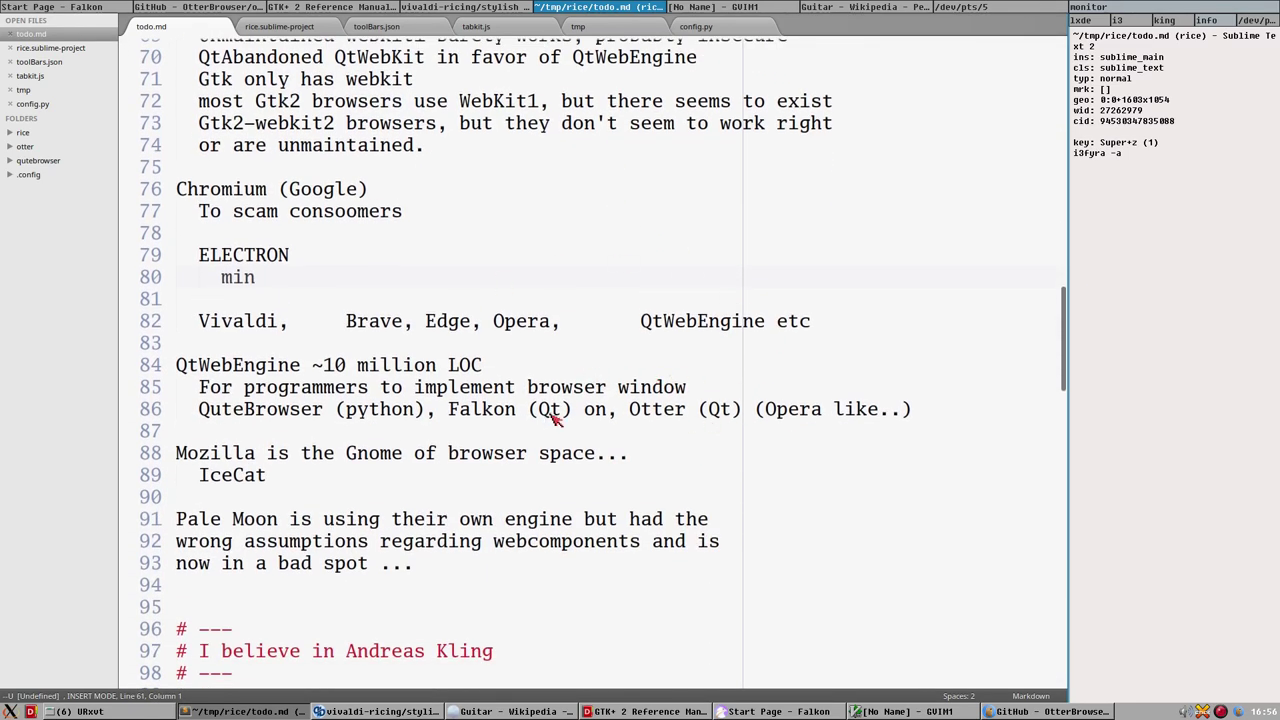
scroll(553, 418, up, 4)
scroll(509, 514, down, 3)
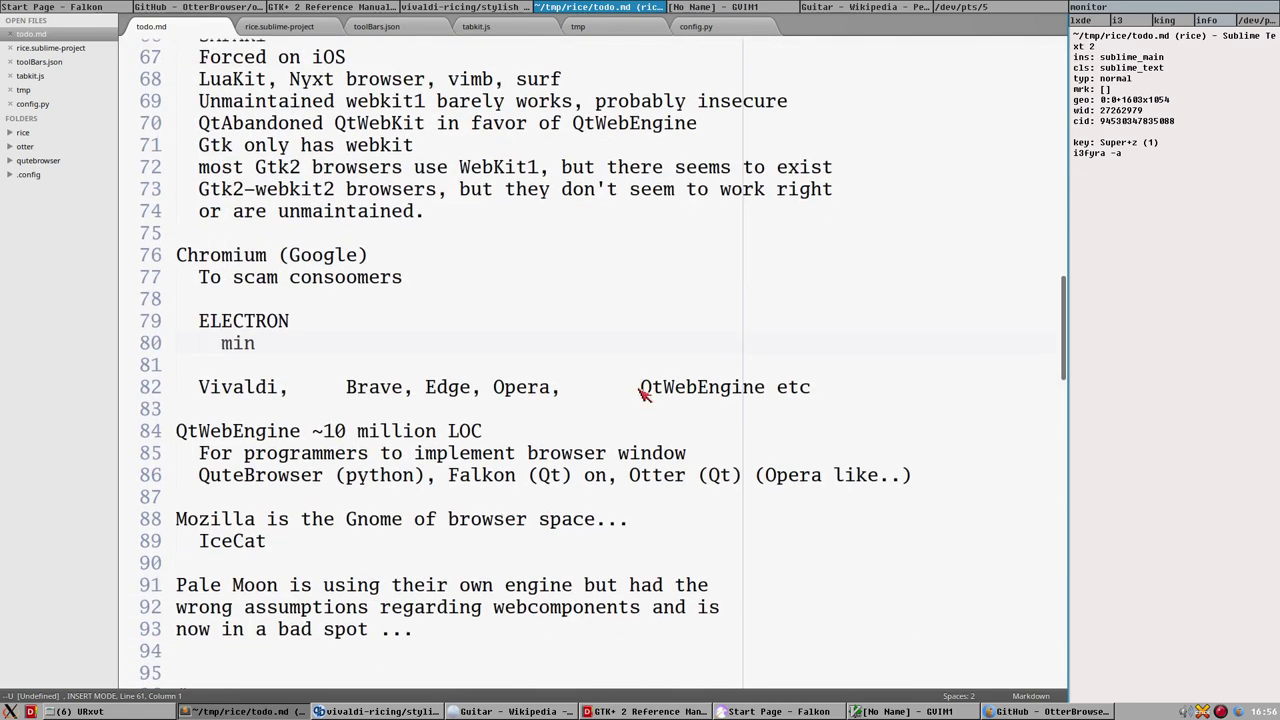
drag(641, 390, 764, 399)
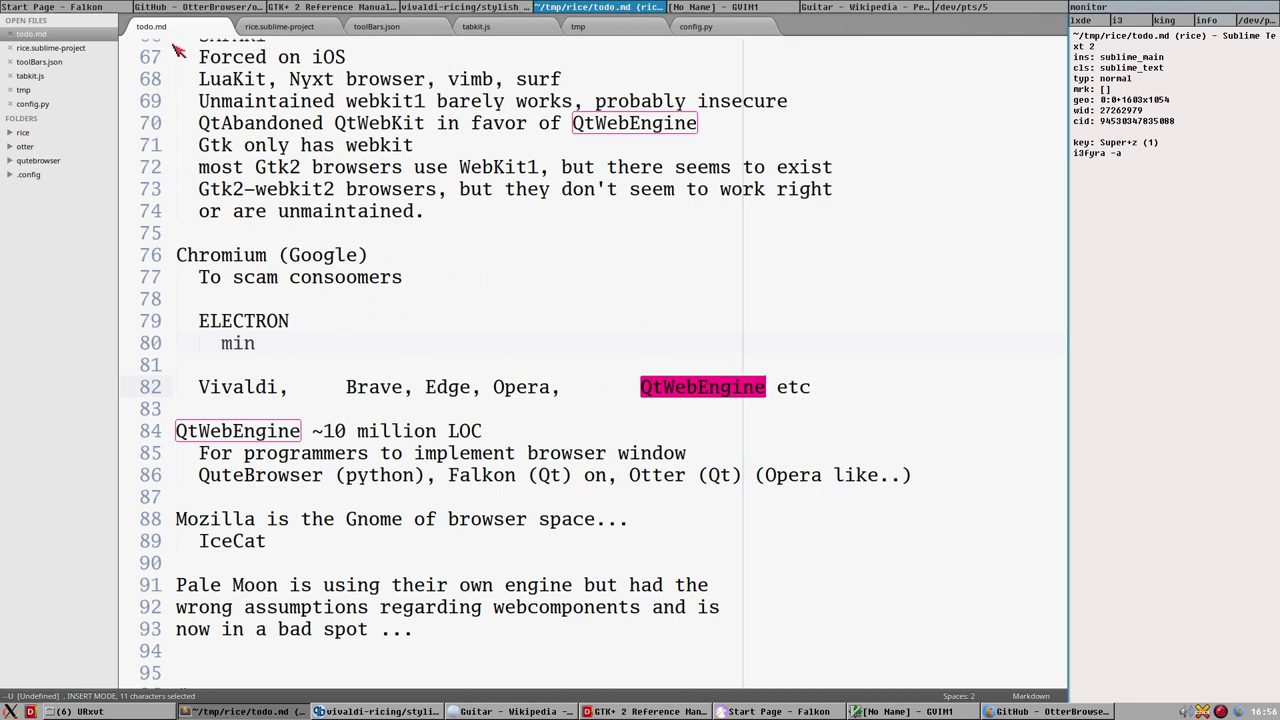
double_click(650, 385)
drag(289, 255, 357, 257)
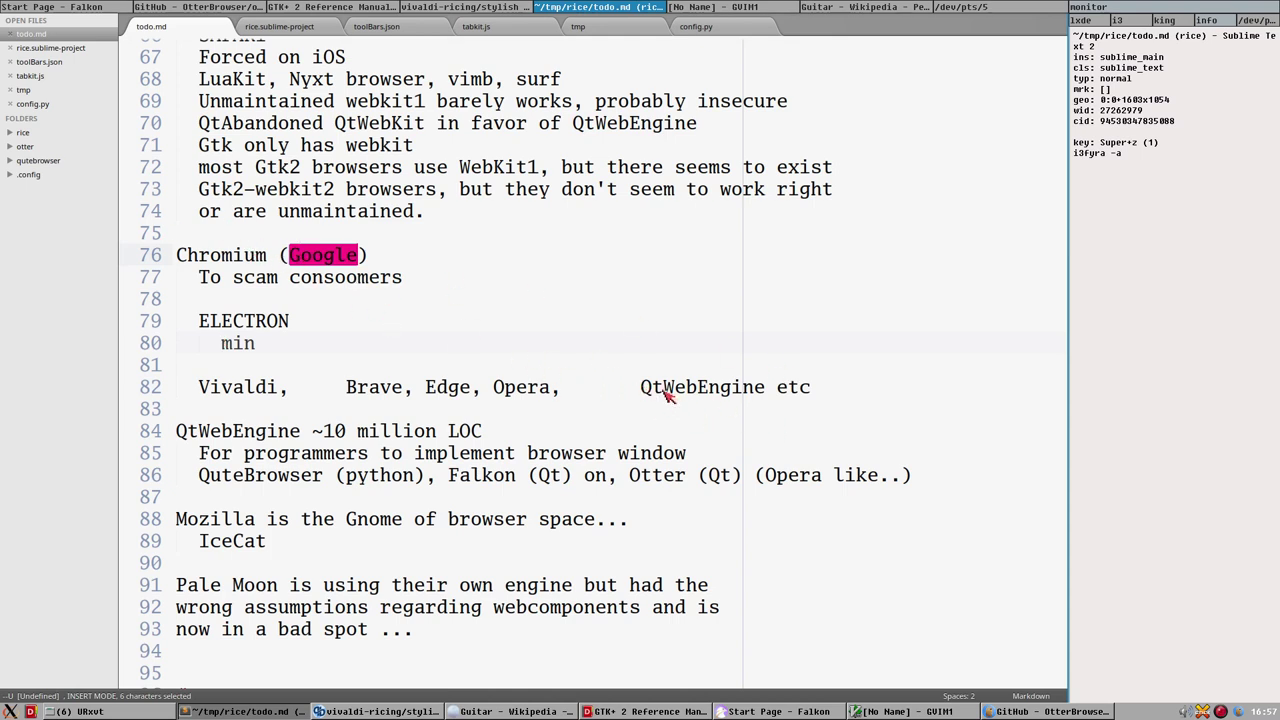
drag(628, 387, 778, 392)
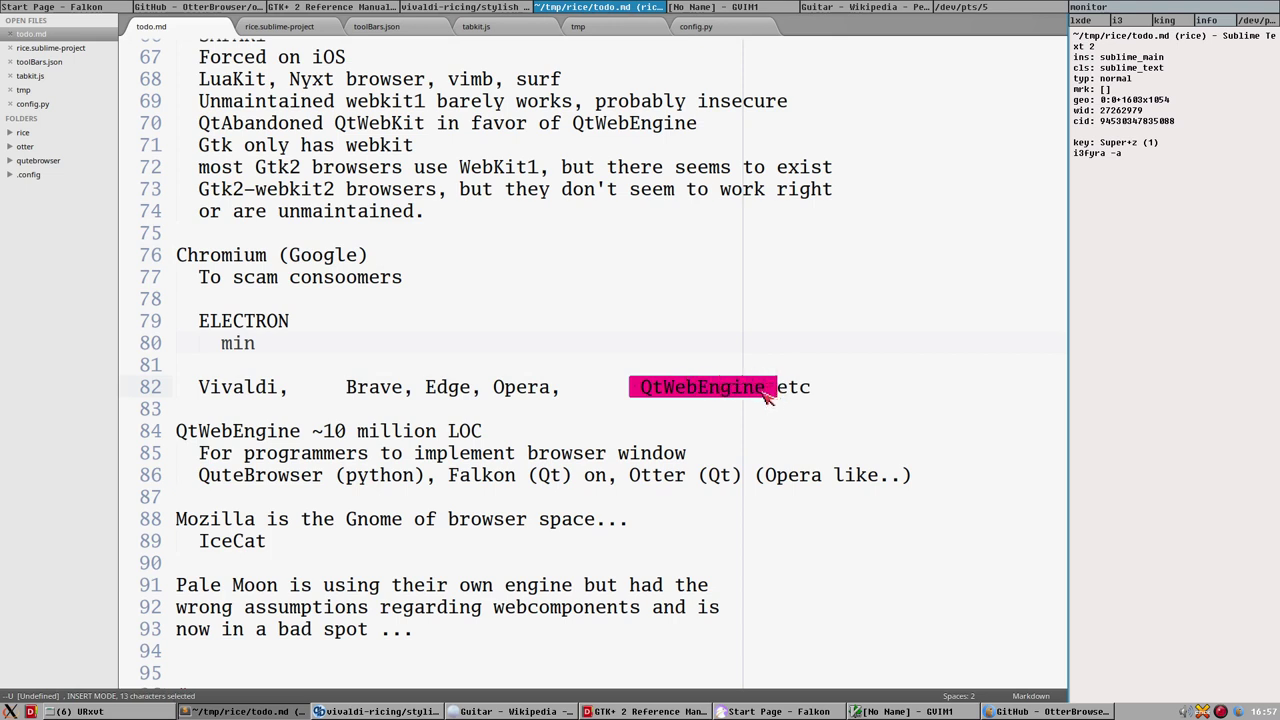
double_click(312, 257)
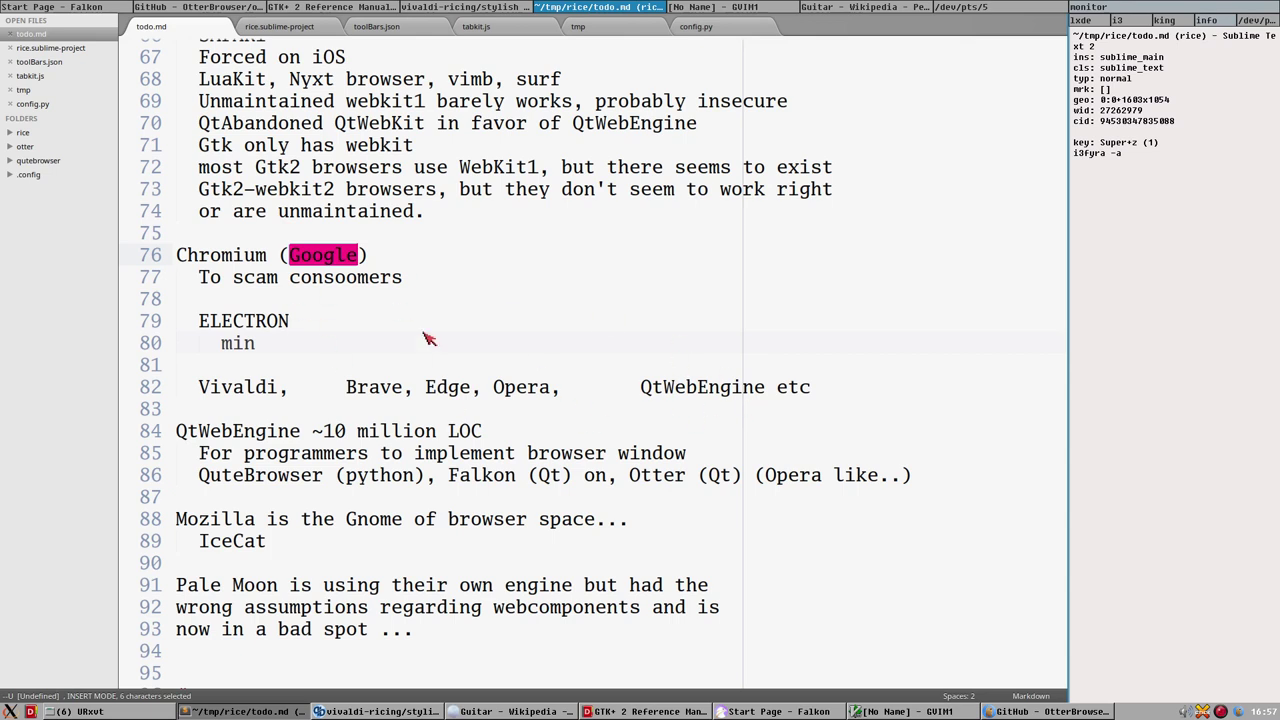
click(324, 256)
double_click(324, 256)
double_click(355, 256)
drag(630, 388, 768, 398)
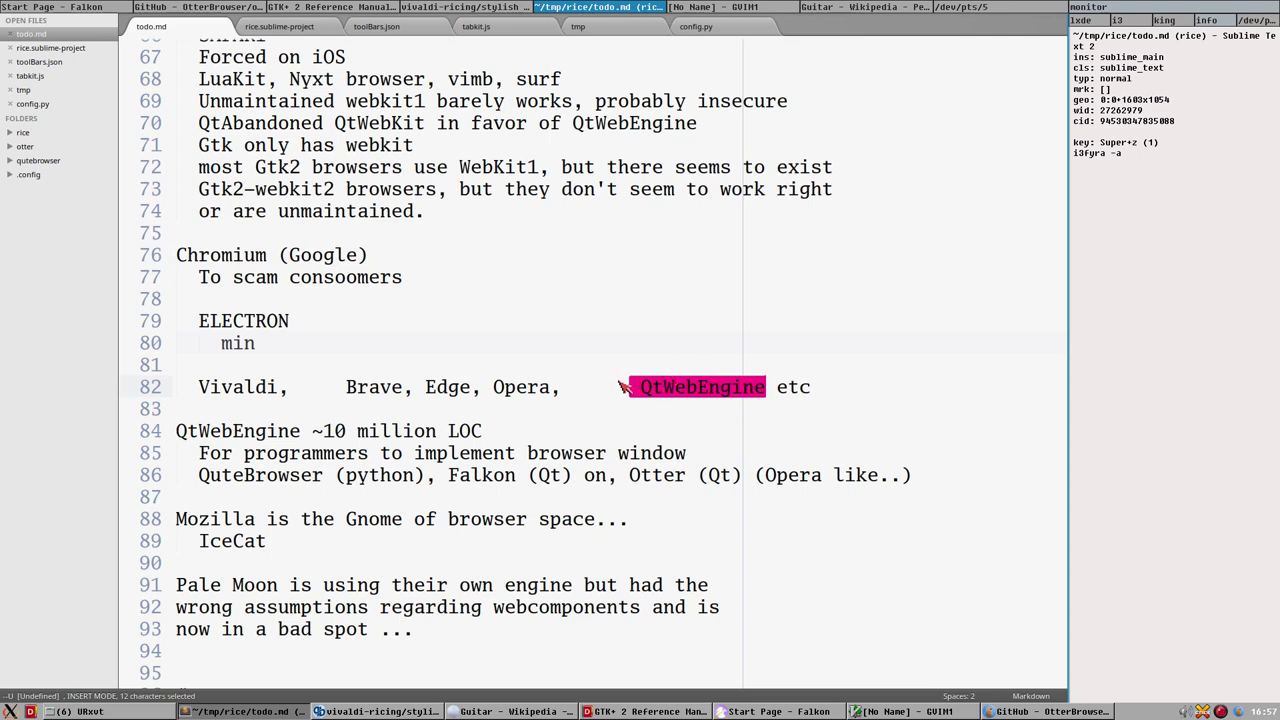
drag(622, 387, 570, 392)
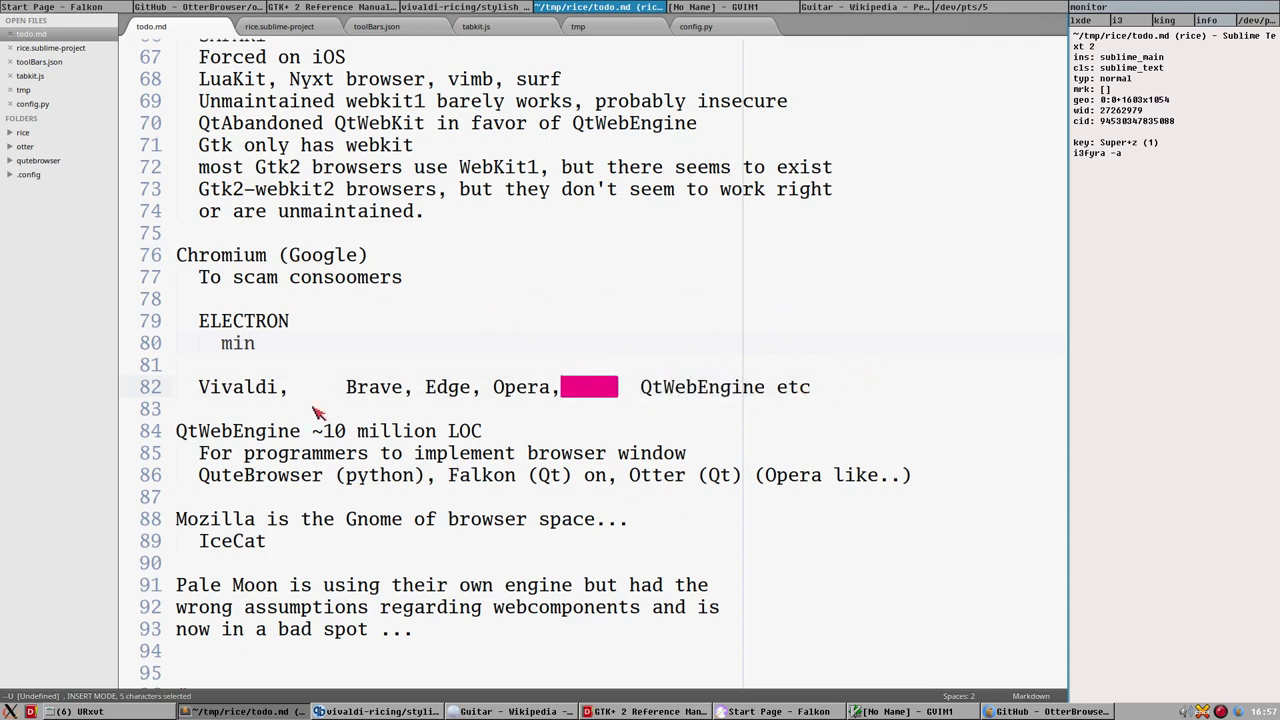
click(398, 366)
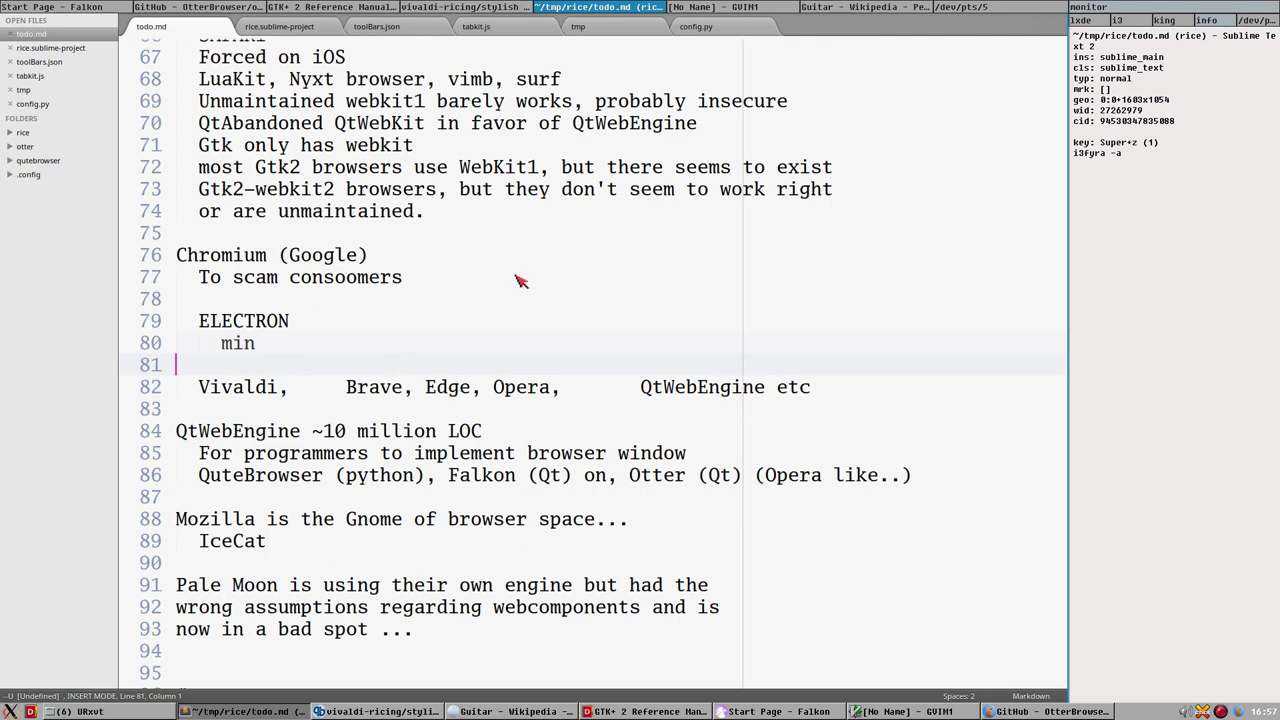
scroll(446, 322, down, 2)
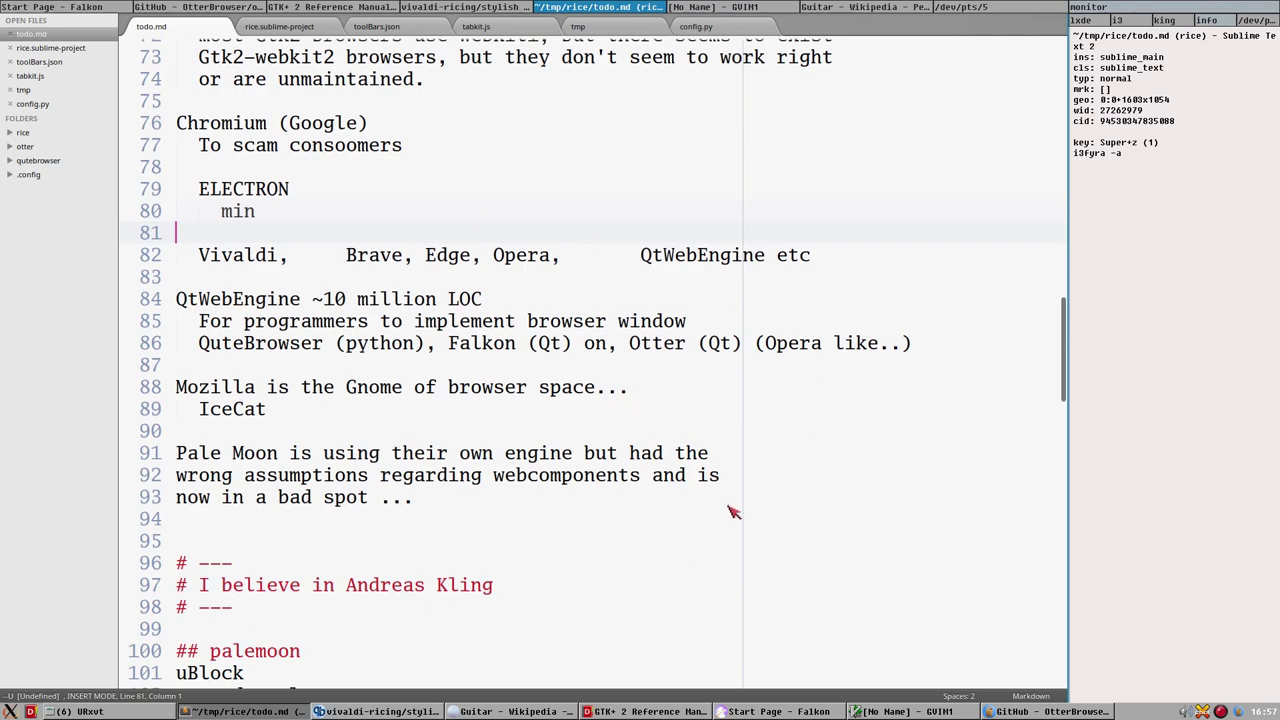
scroll(700, 460, up, 5)
scroll(748, 394, down, 2)
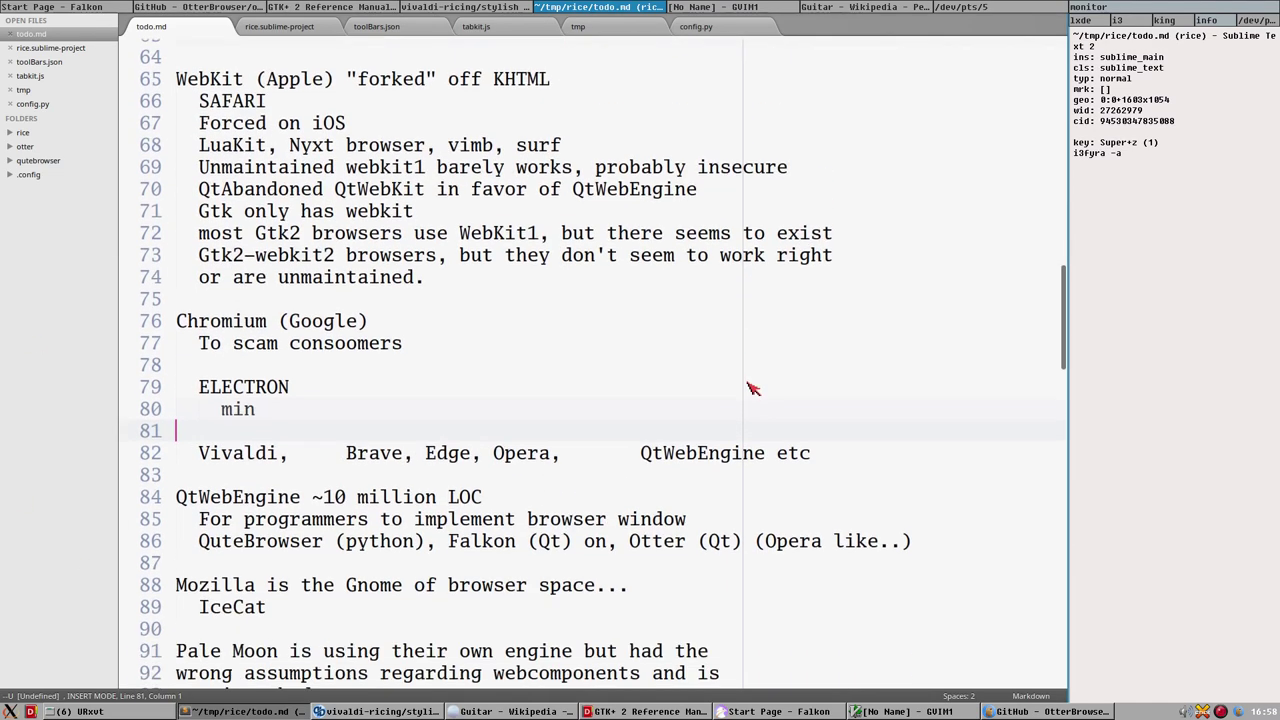
scroll(785, 405, down, 3)
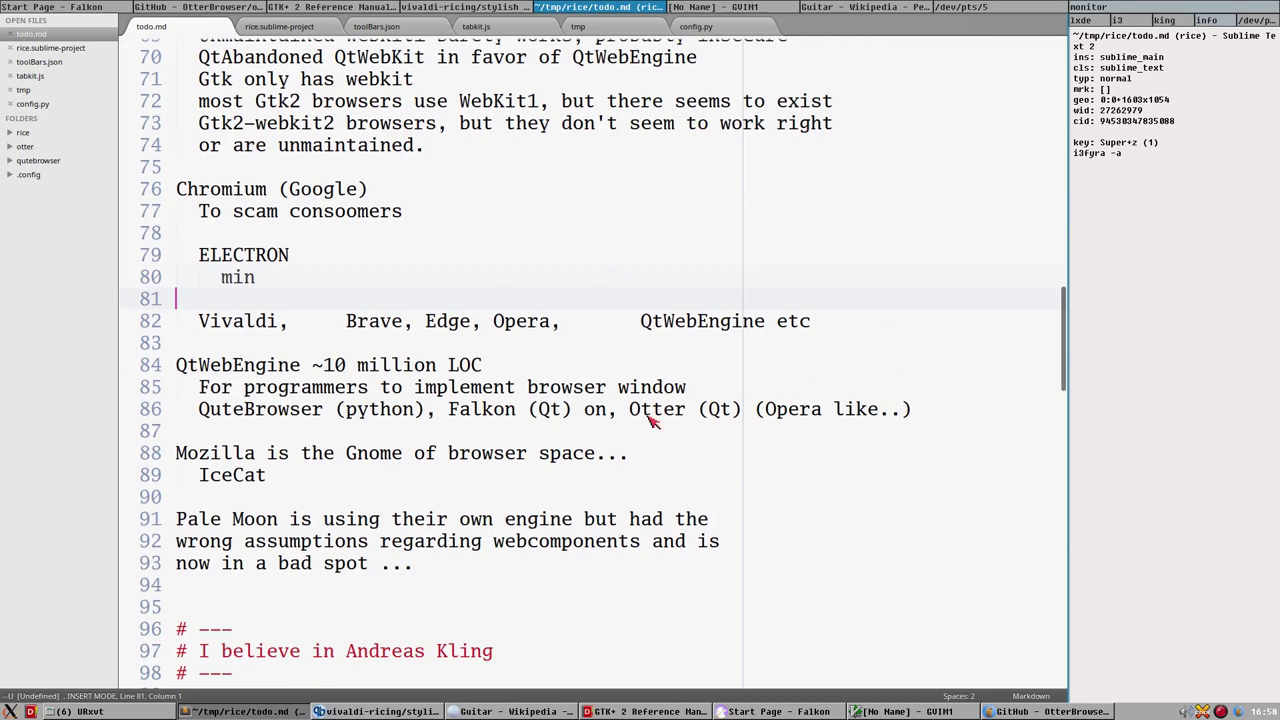
scroll(680, 430, up, 9)
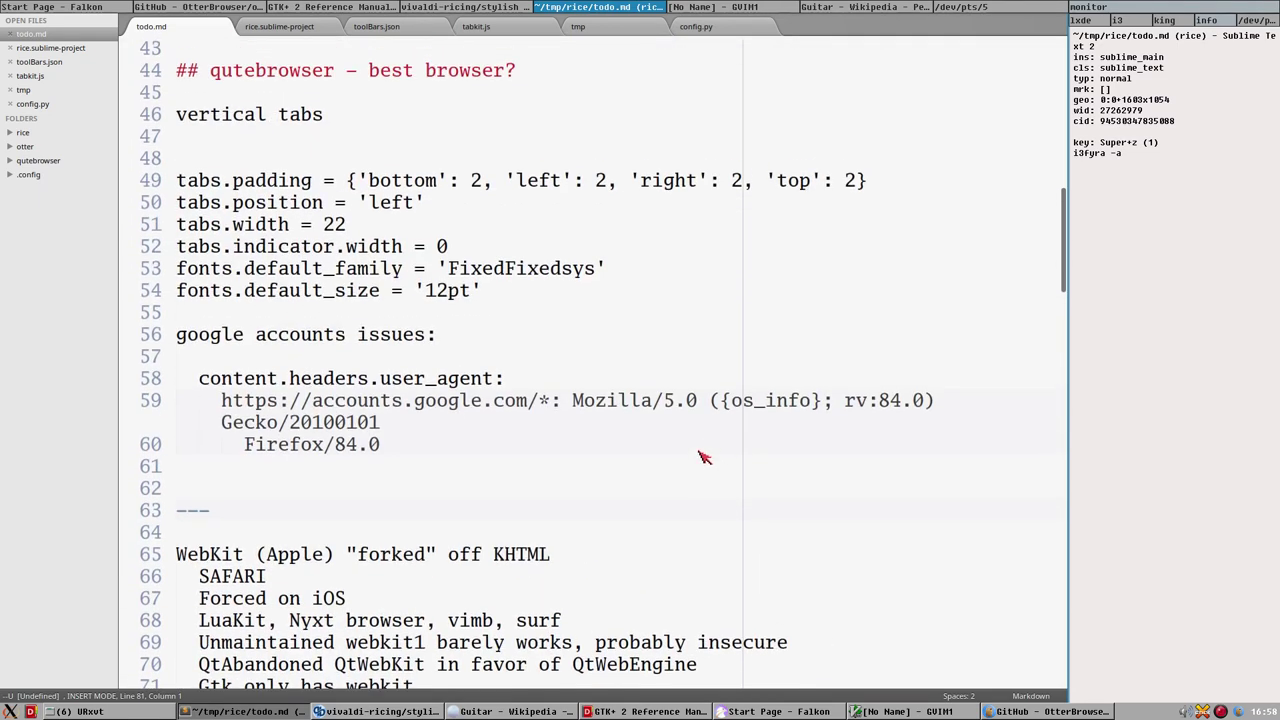
scroll(705, 457, up, 14)
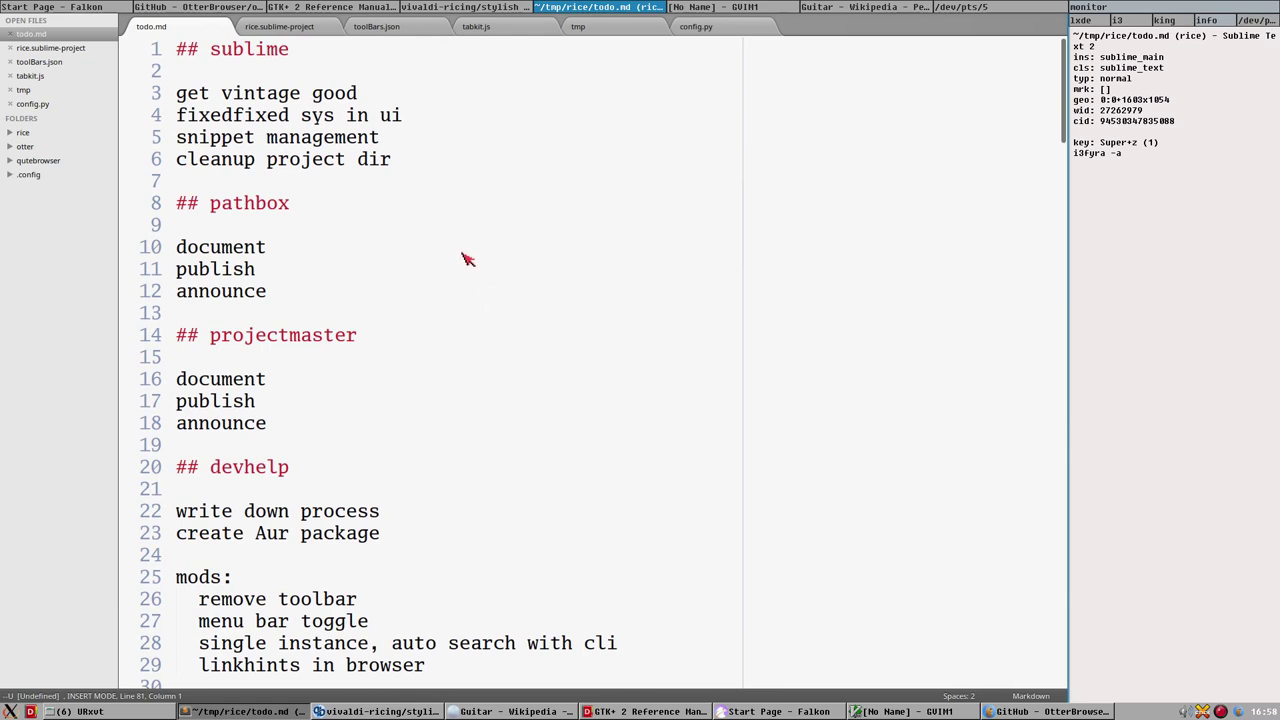
Step: Make GVim a floating window with Super+z and nudge it slightly lower
click(702, 7)
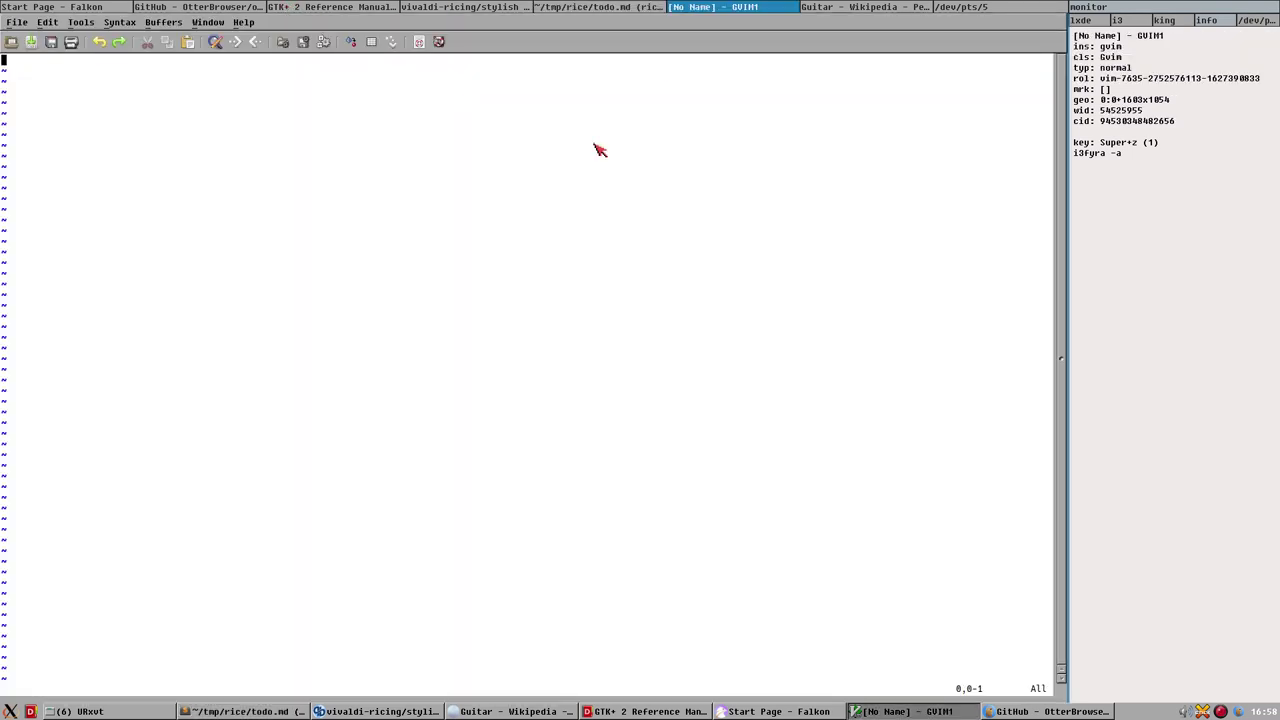
key(super+z)
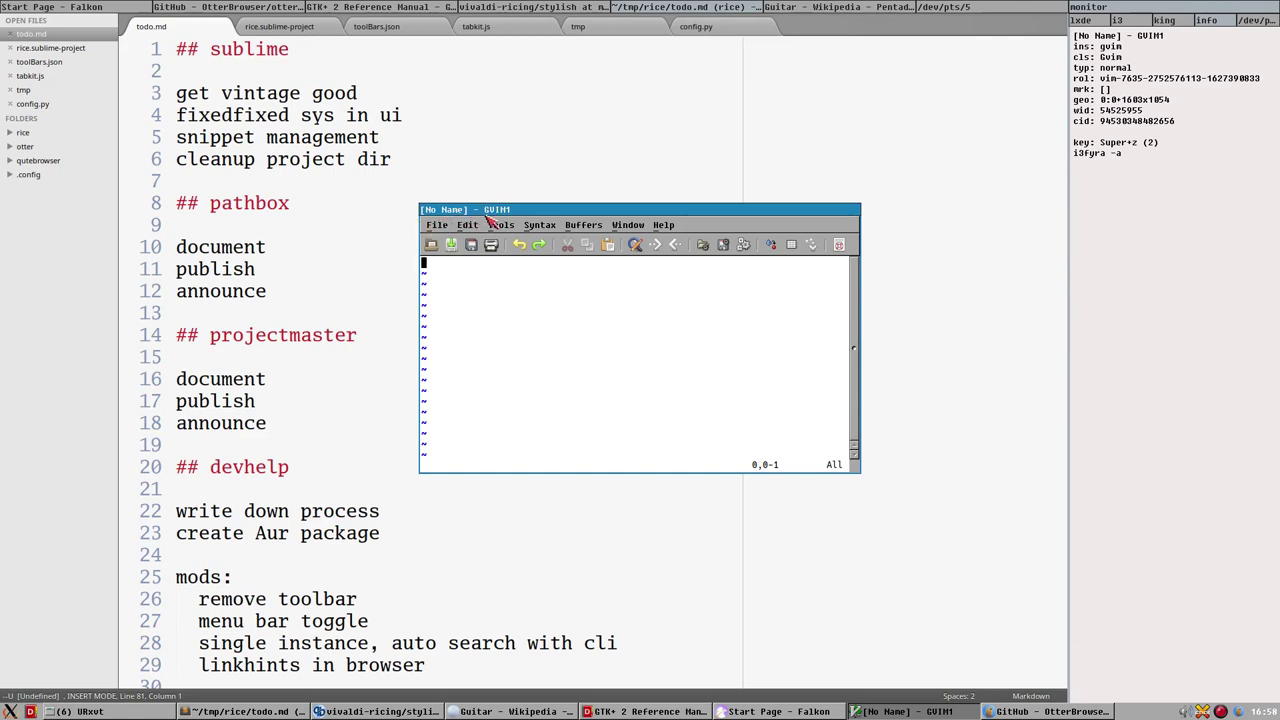
drag(490, 214, 500, 232)
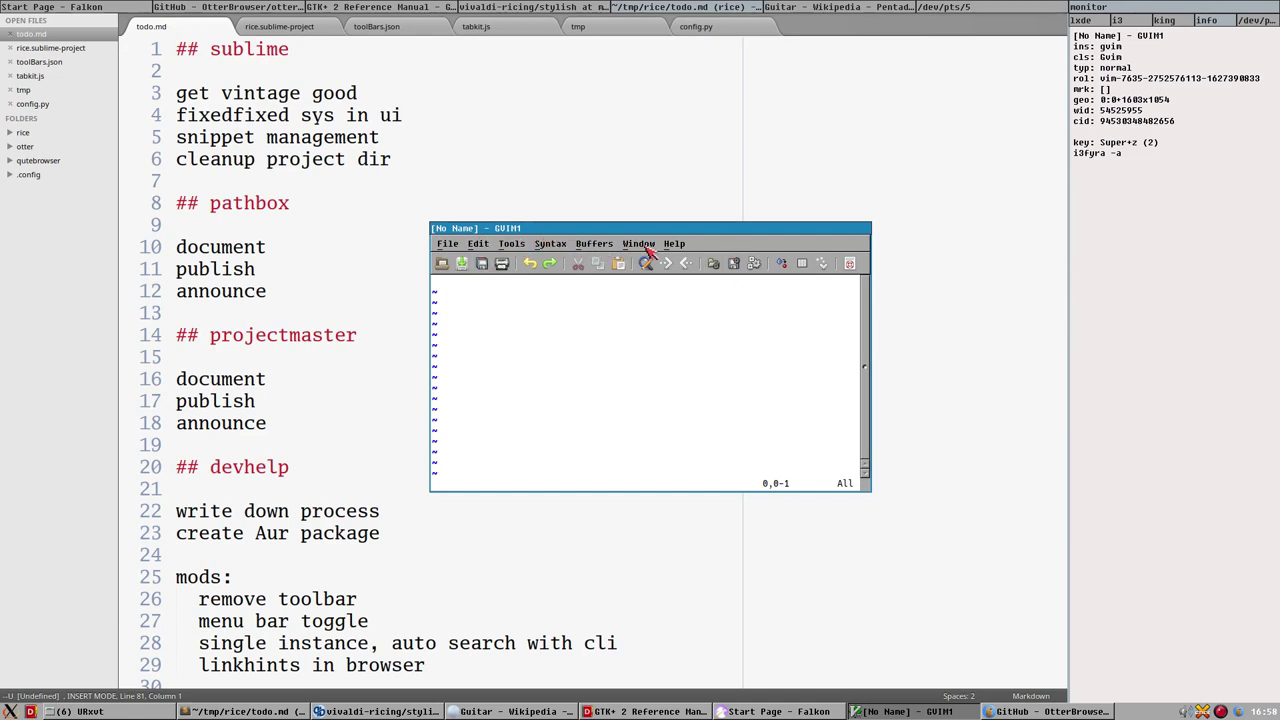
Step: Show Vim's About screen, then its 8.2 version and feature list, from the Help menu
click(675, 246)
click(716, 397)
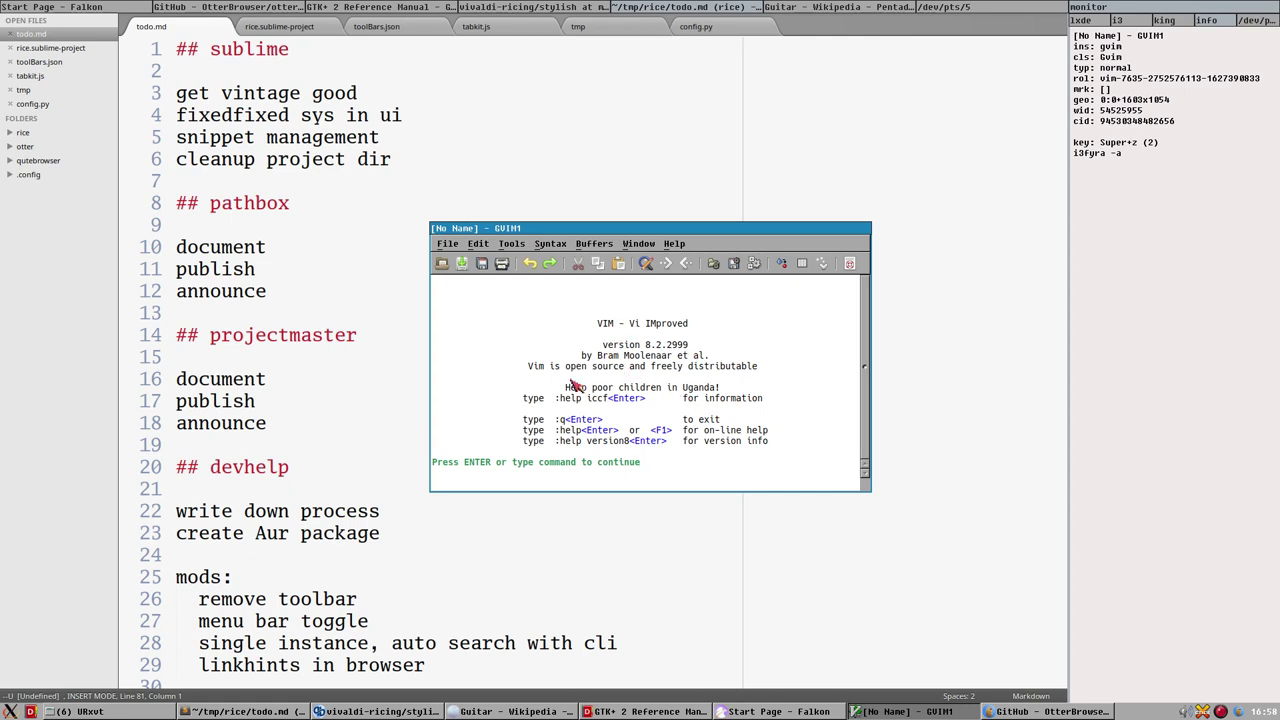
click(670, 248)
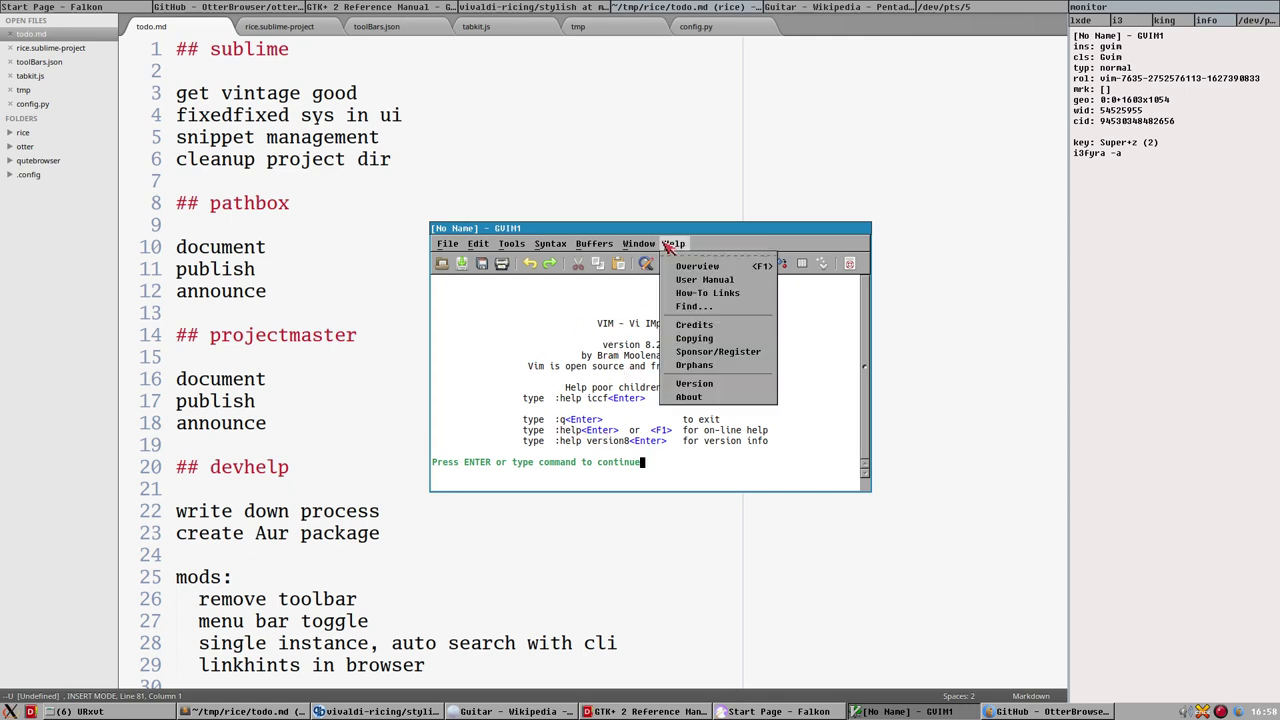
click(710, 384)
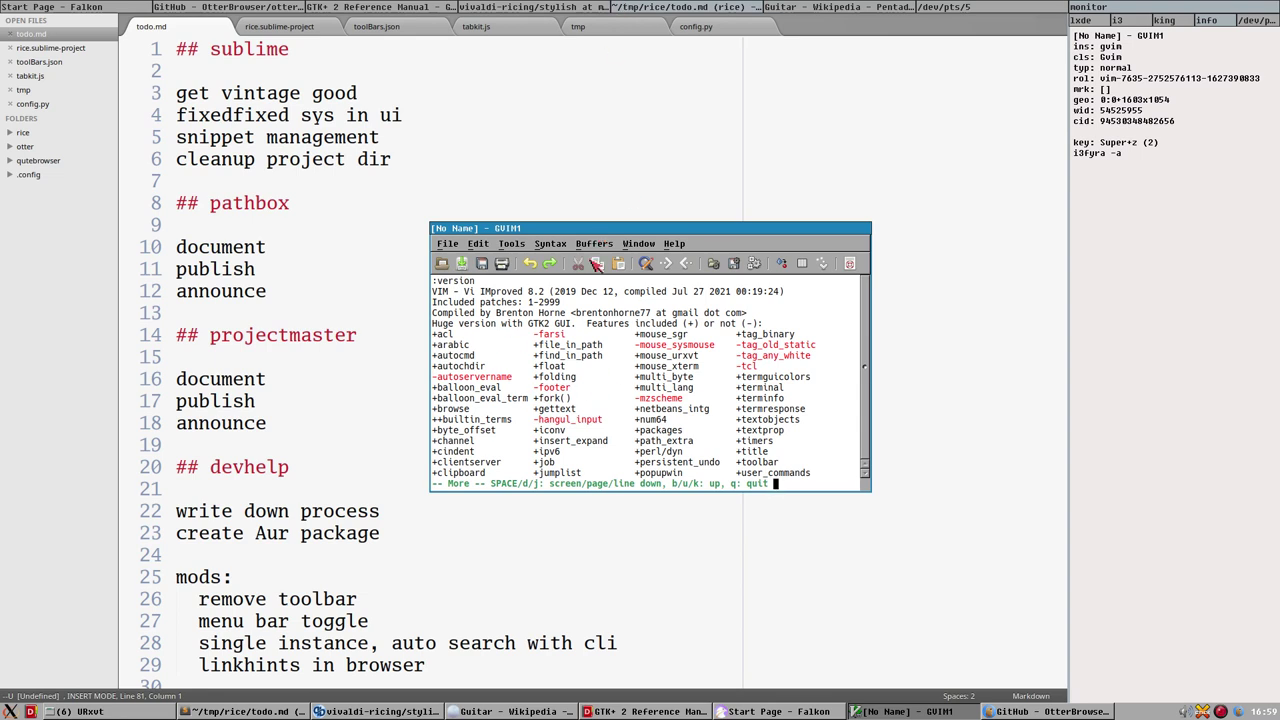
Step: Dismiss the version listing back to the empty buffer and make the GVim window taller
click(680, 245)
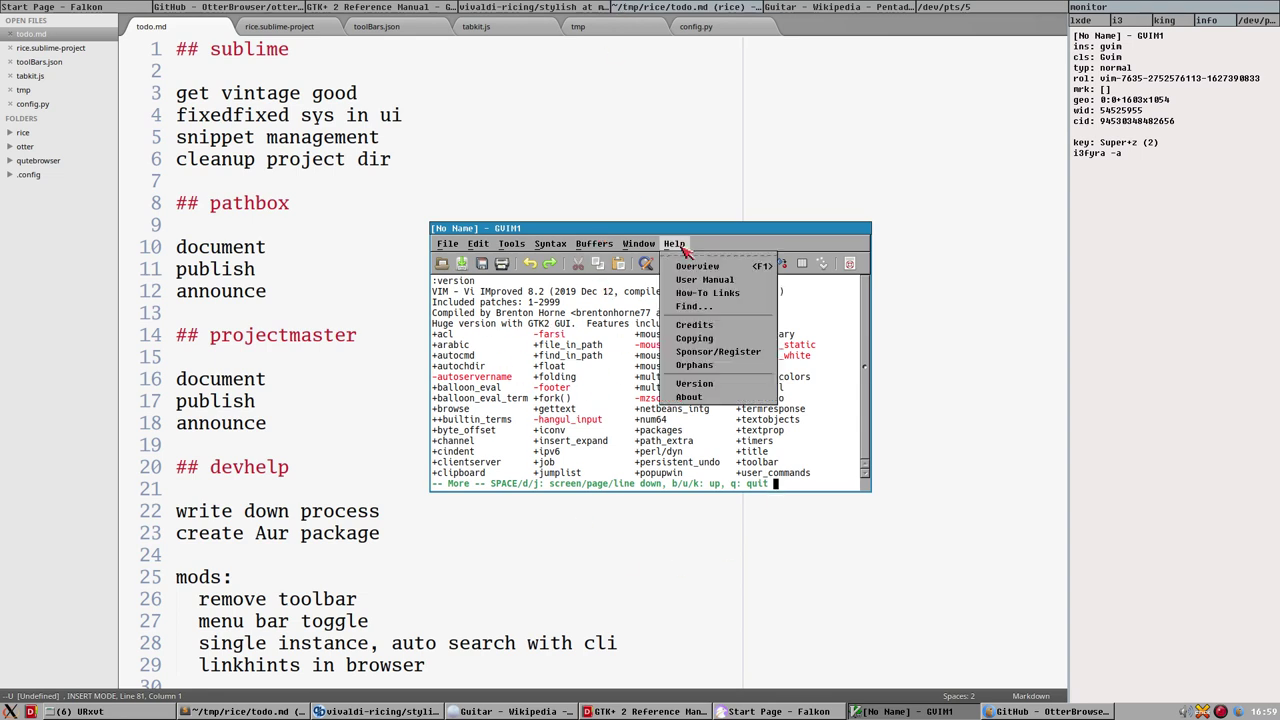
click(700, 397)
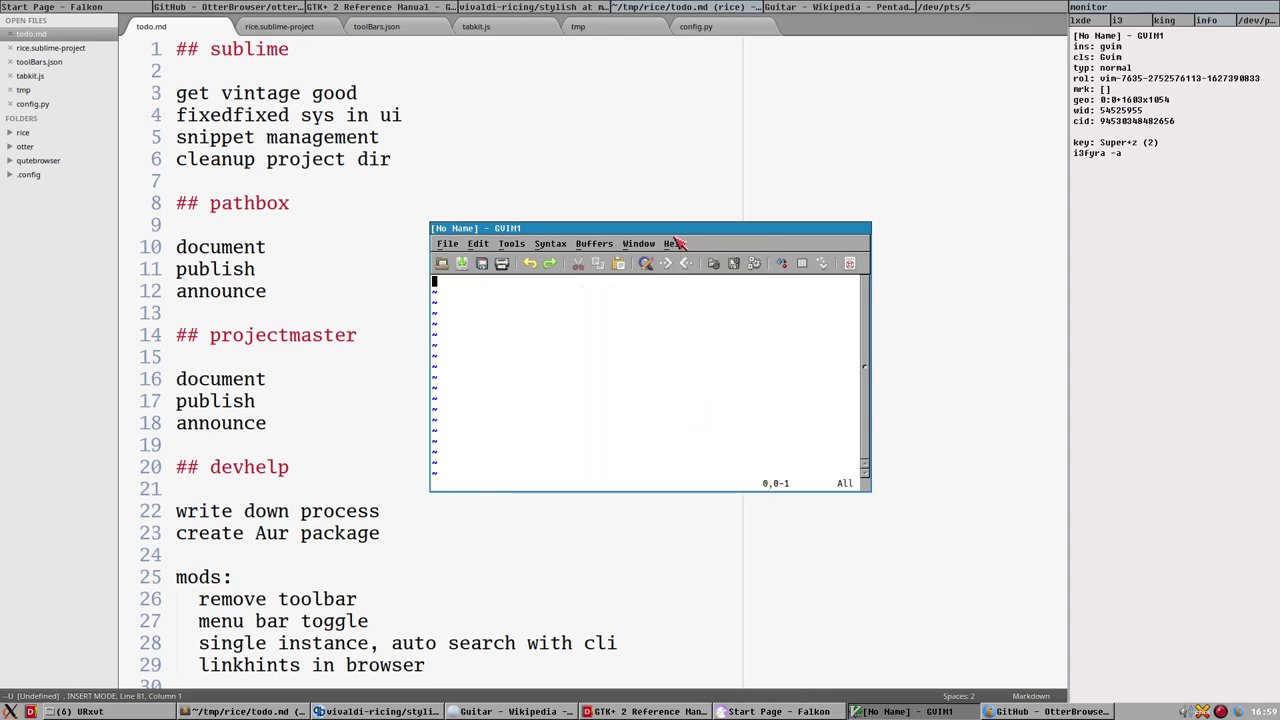
drag(666, 222, 668, 190)
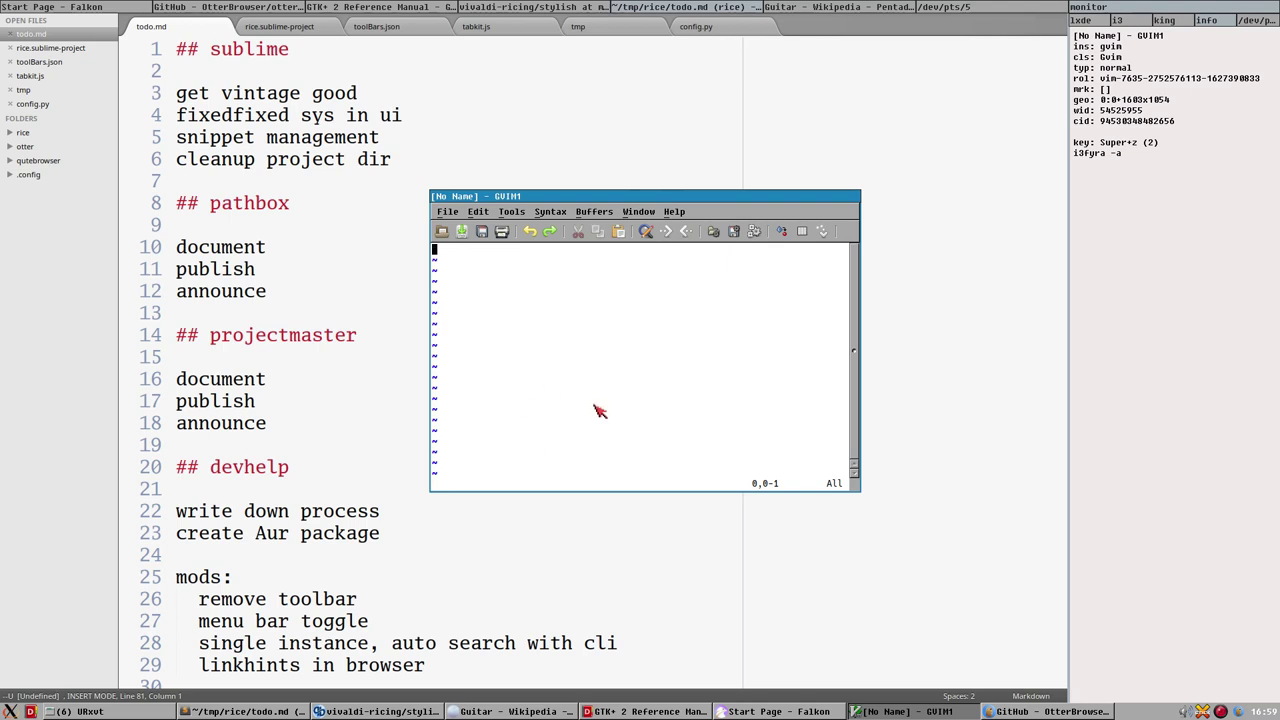
click(252, 240)
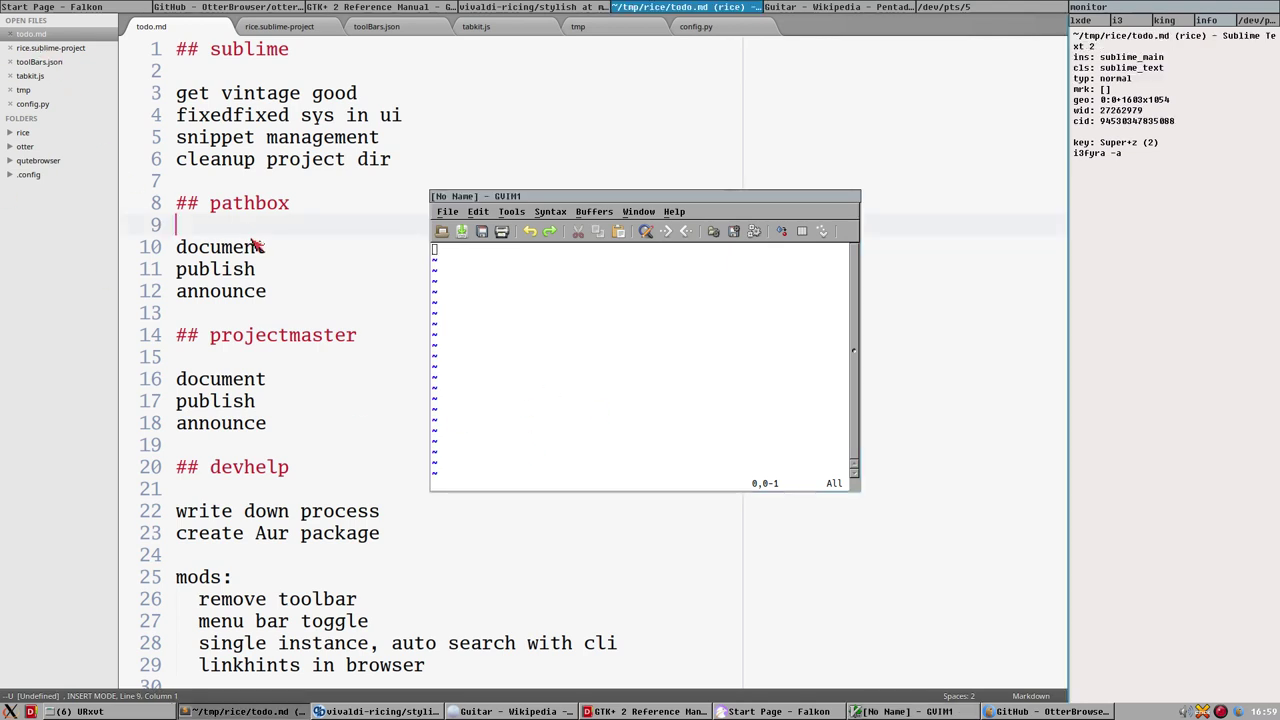
click(322, 187)
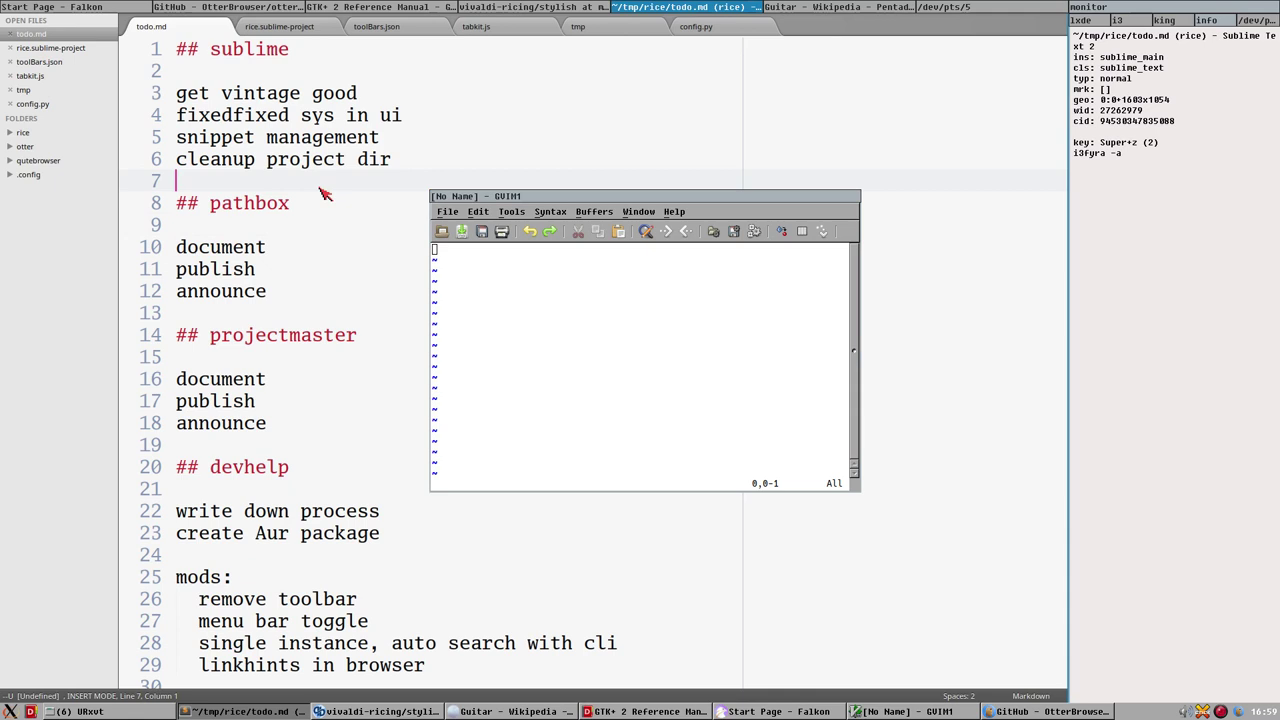
key(ctrl+alt+p)
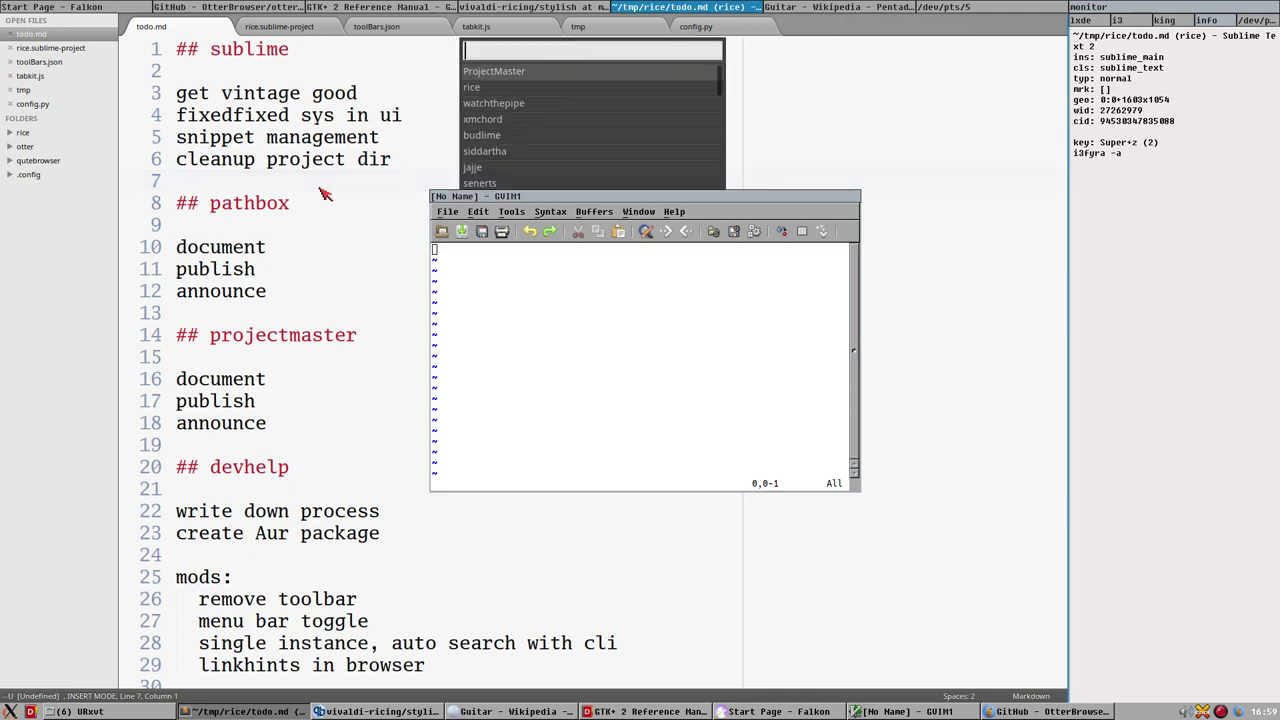
key(Escape)
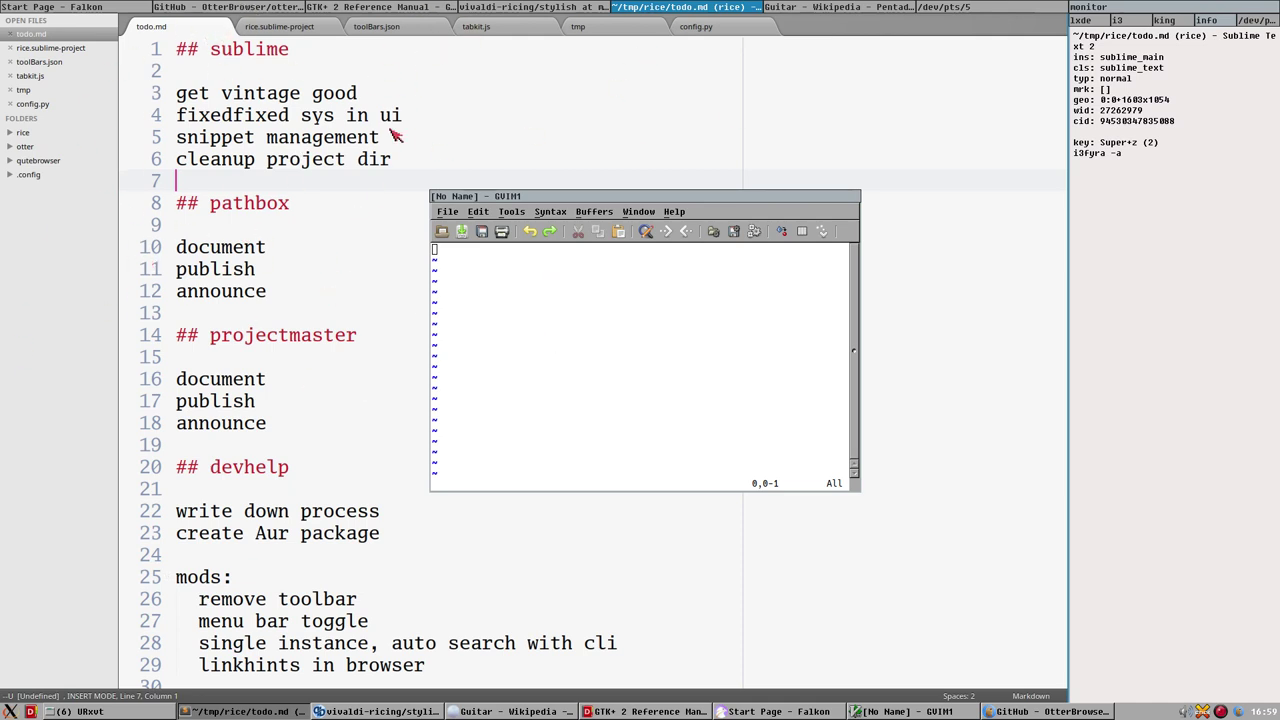
click(608, 206)
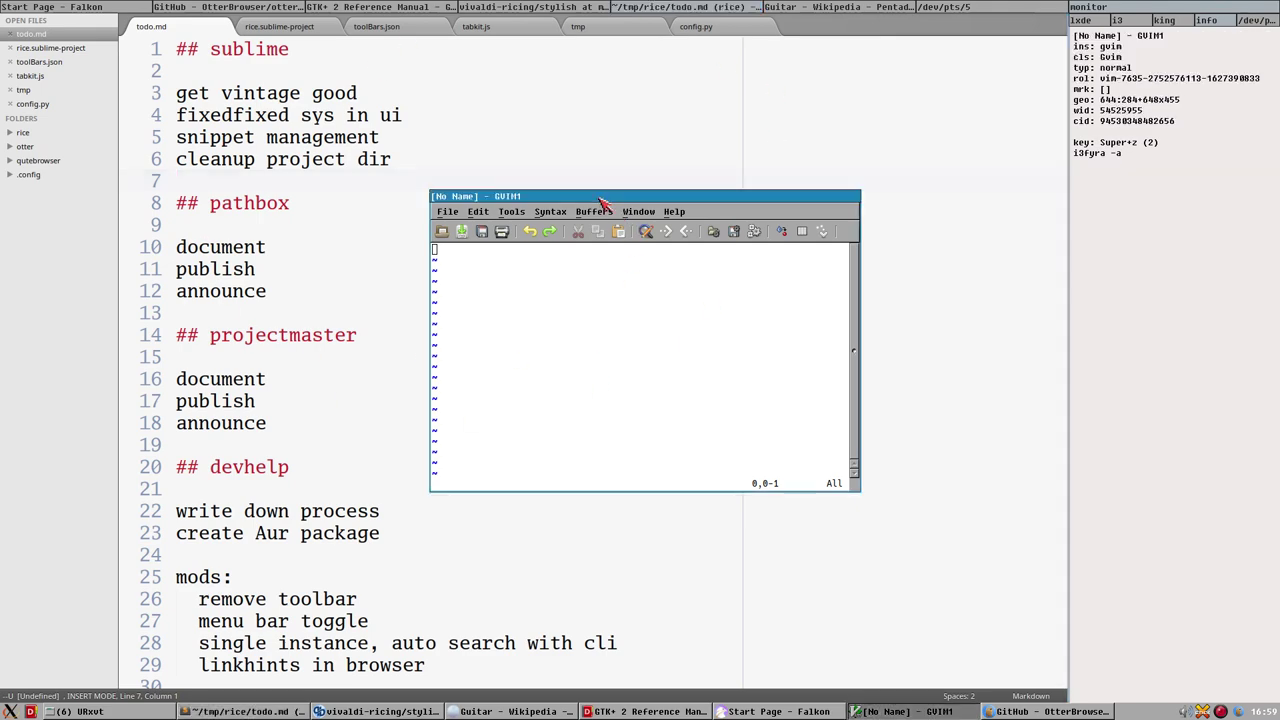
Step: On the GTK+ 2 Reference Manual tab, collapse the GIMP Config Library and GTK+ 2 trees, then switch to /dev/pts/5
click(368, 12)
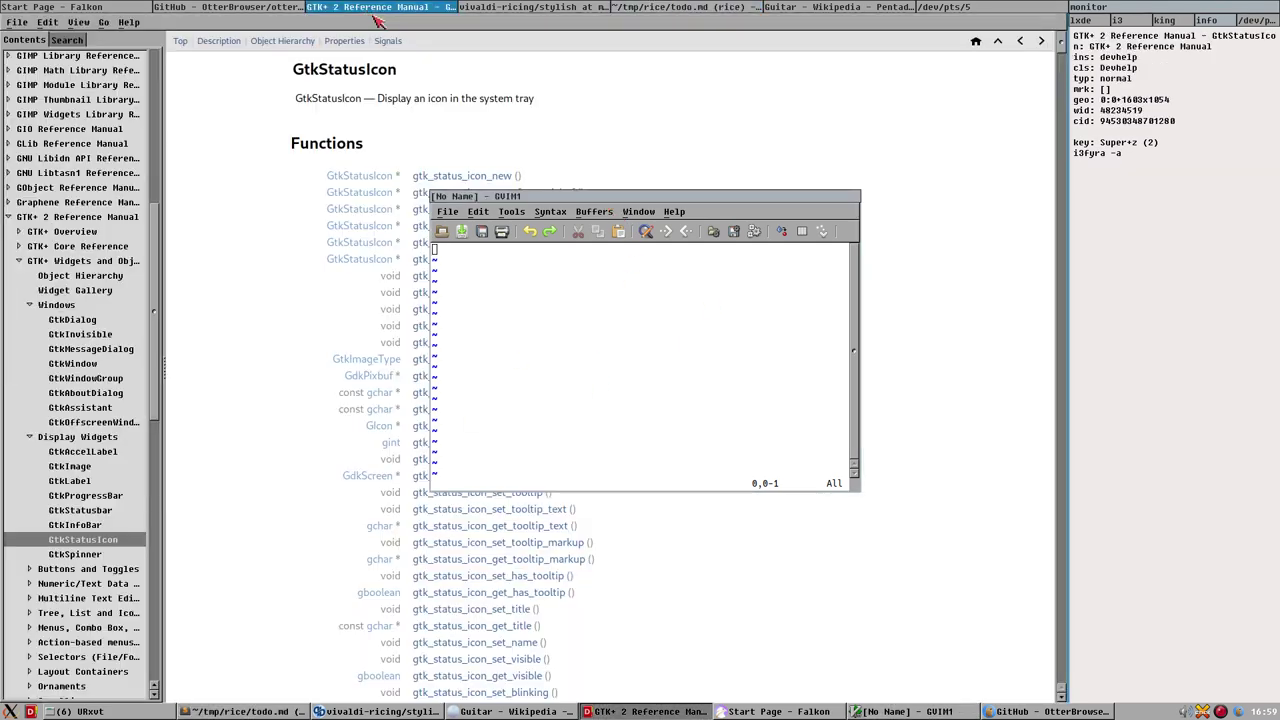
drag(157, 362, 157, 142)
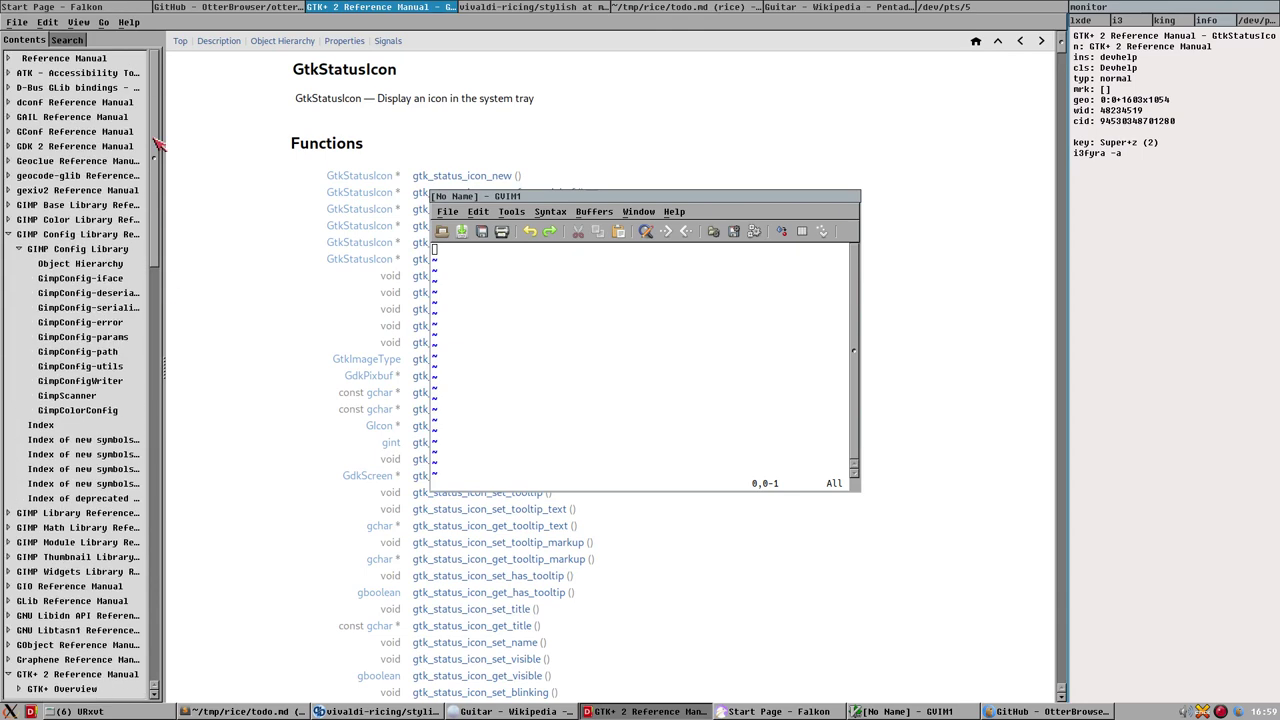
click(10, 233)
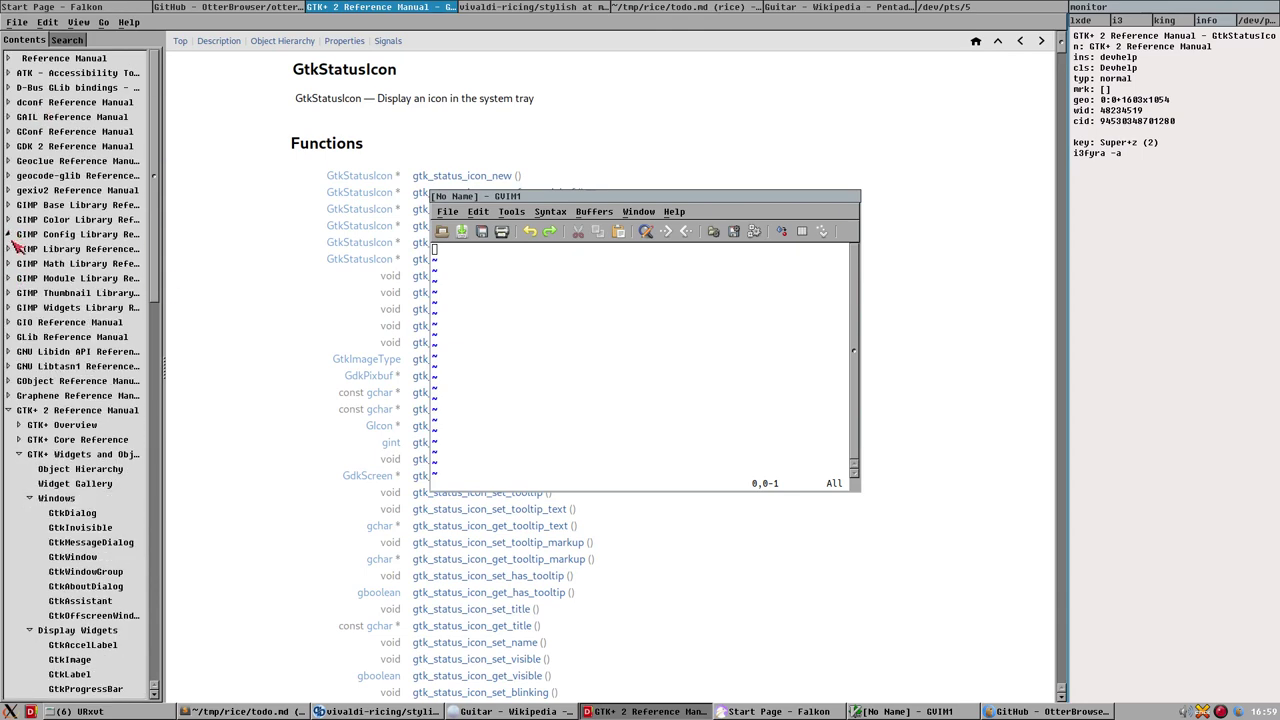
click(10, 410)
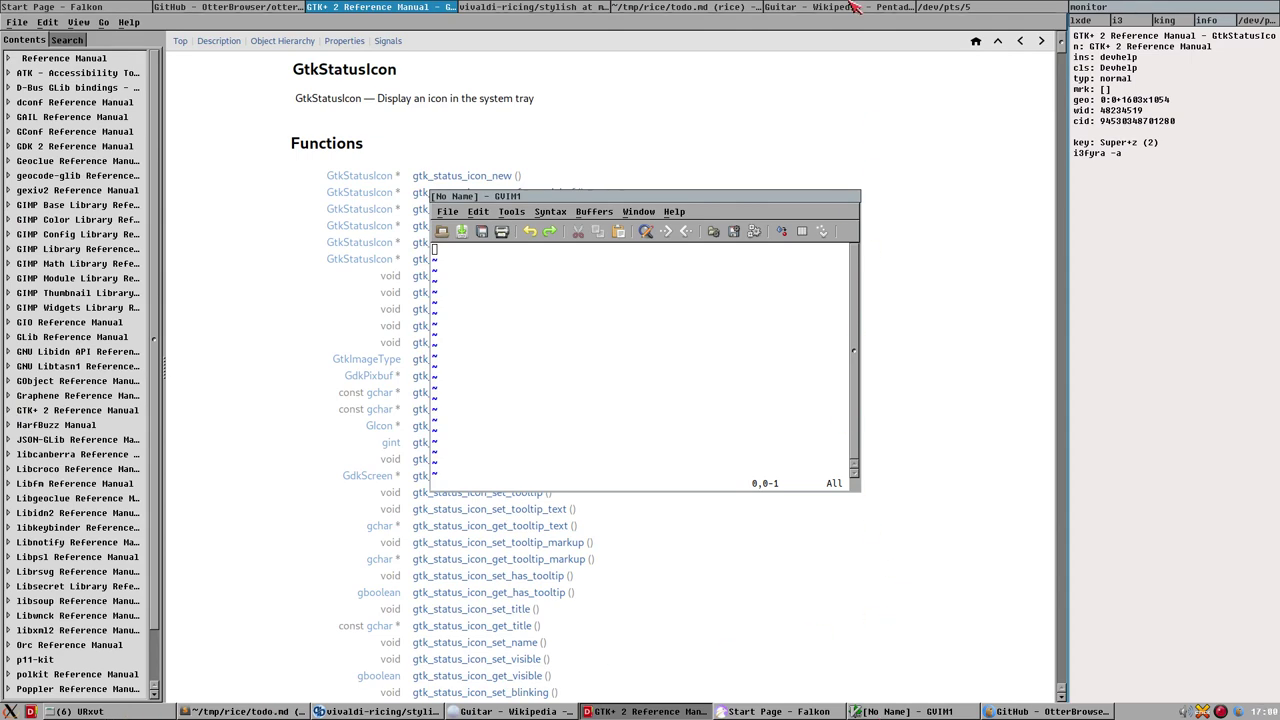
click(970, 6)
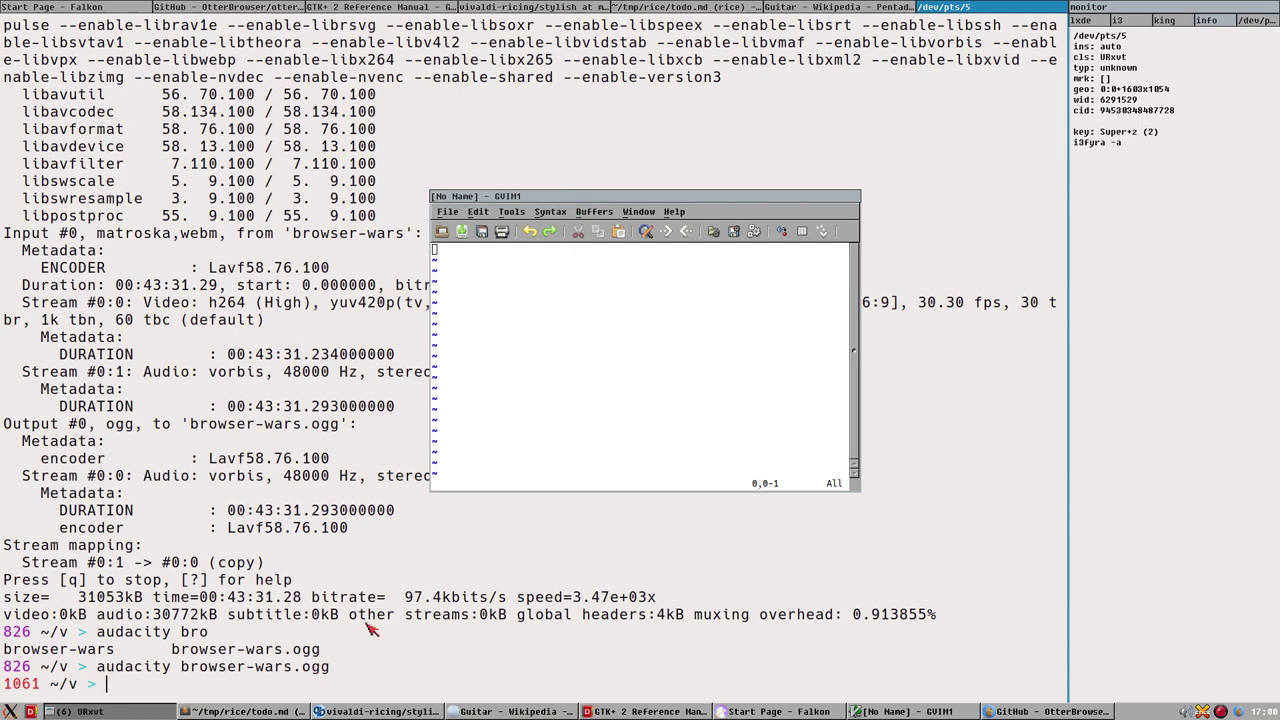
Step: Change into ~/tmp/fmb, then into build, and run ./fmb to launch the file manager
text(cd ~/f)
key(BackSpace)
text(tmp/fmb)
key(Return)
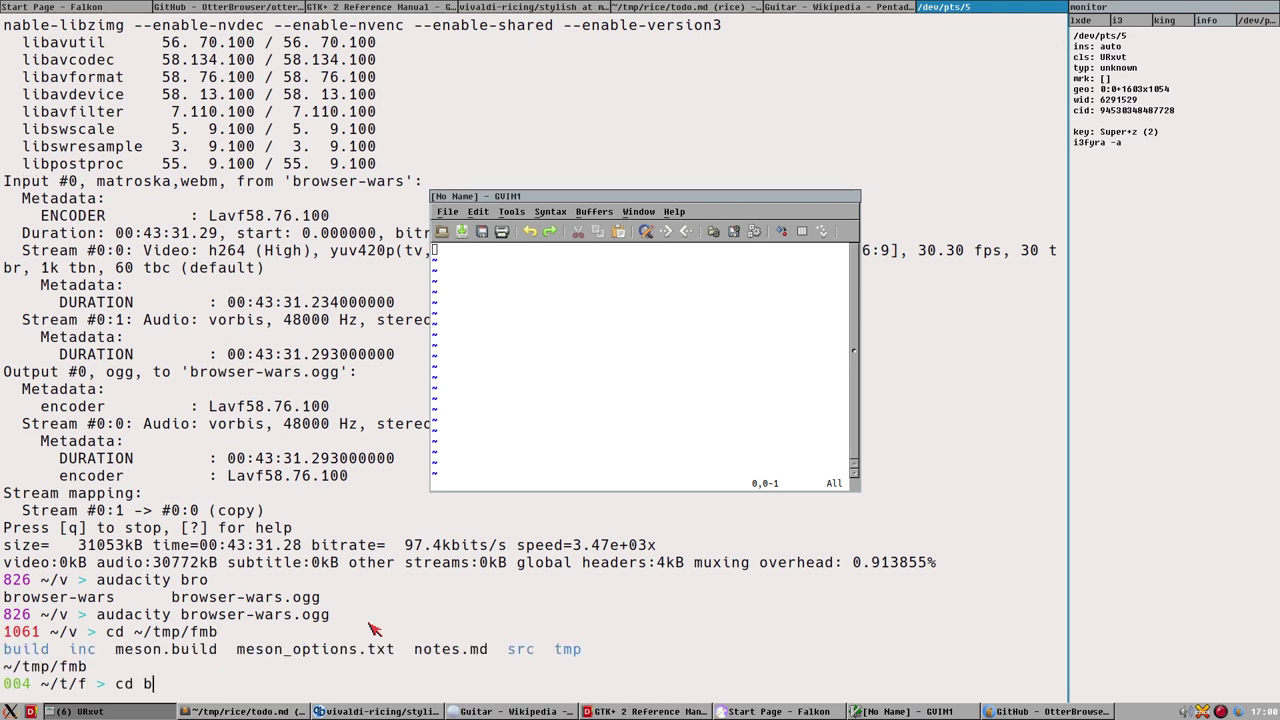
text(cd build)
key(Return)
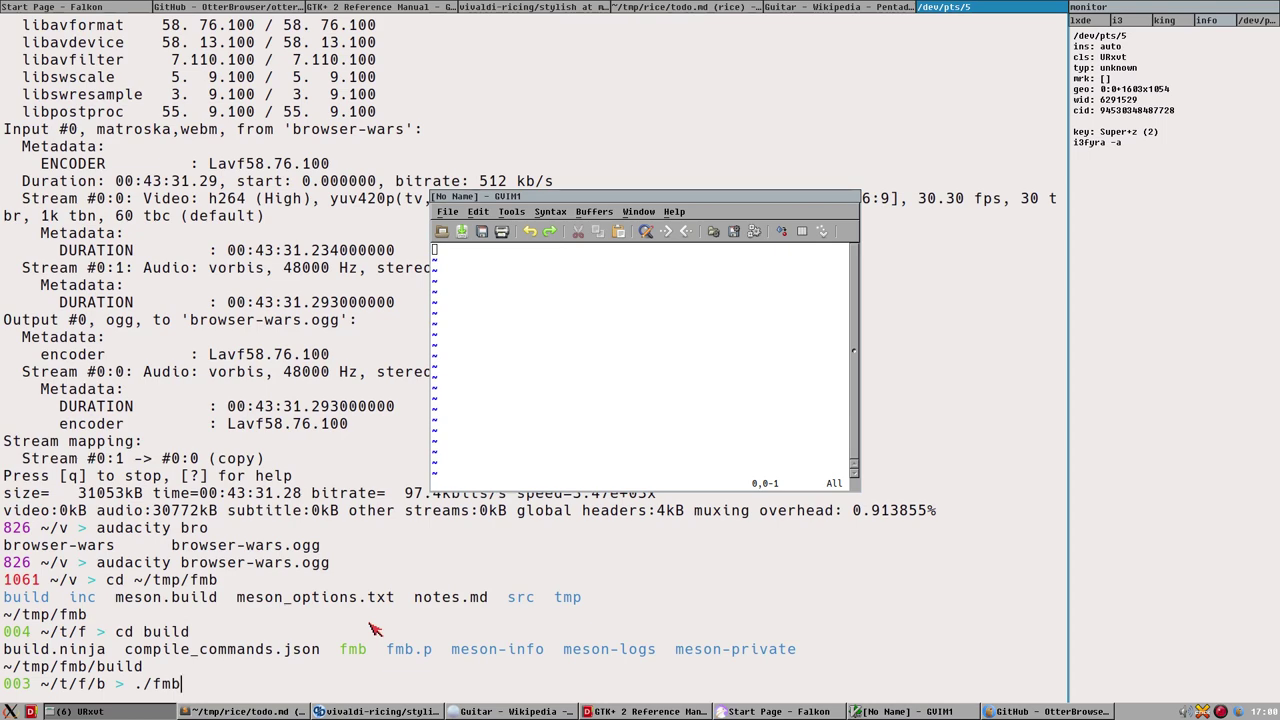
key(Return)
Step: Make the fmb window floating with super+z and place it to the right of GVim
click(170, 362)
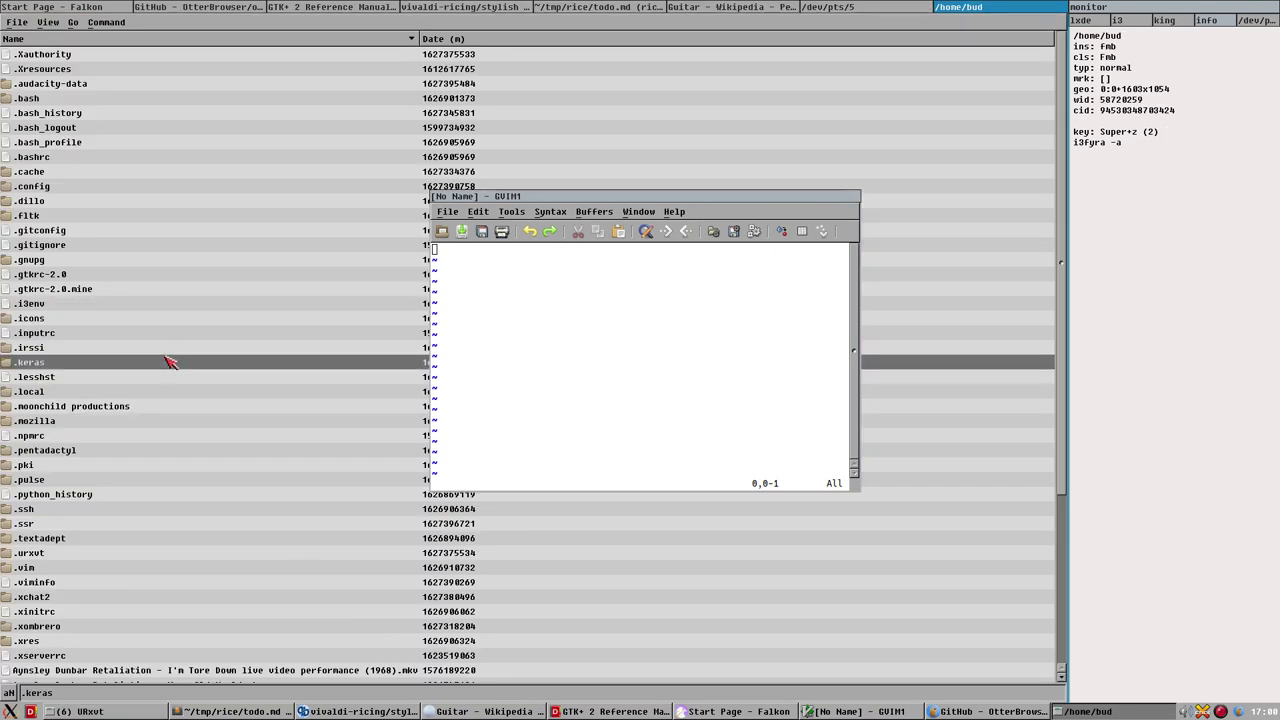
key(super+z)
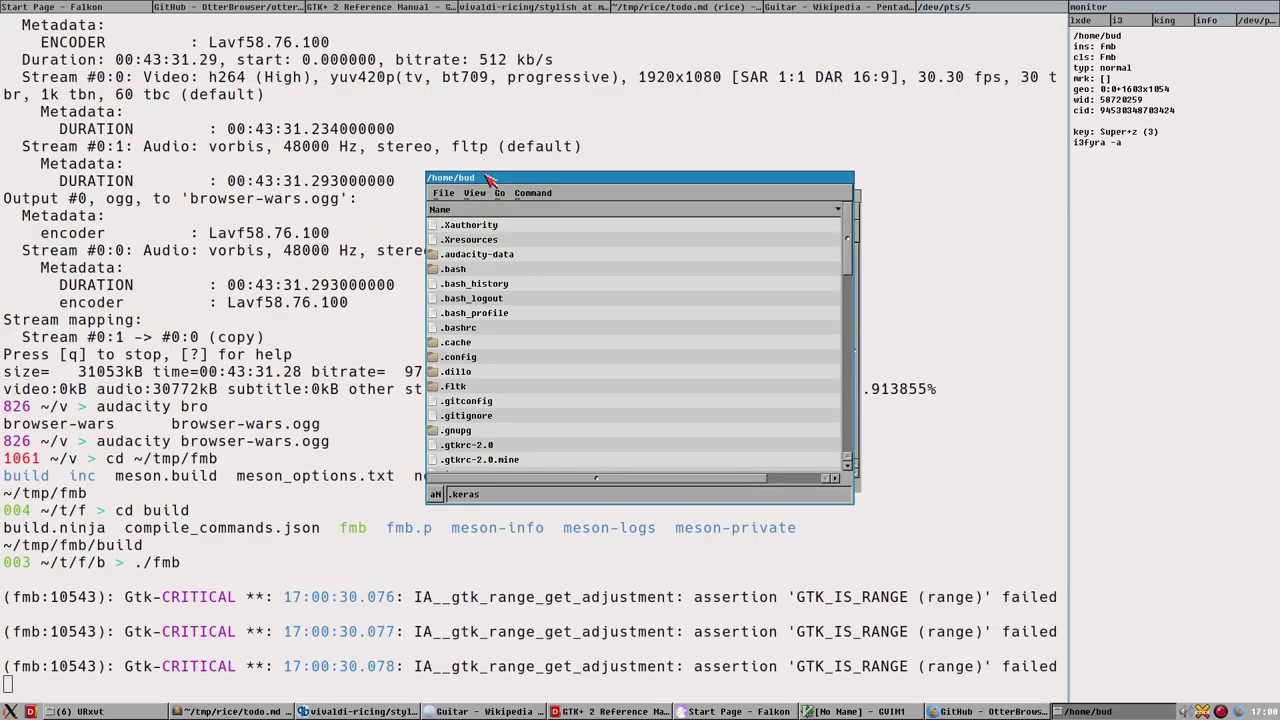
drag(491, 182, 806, 268)
click(620, 195)
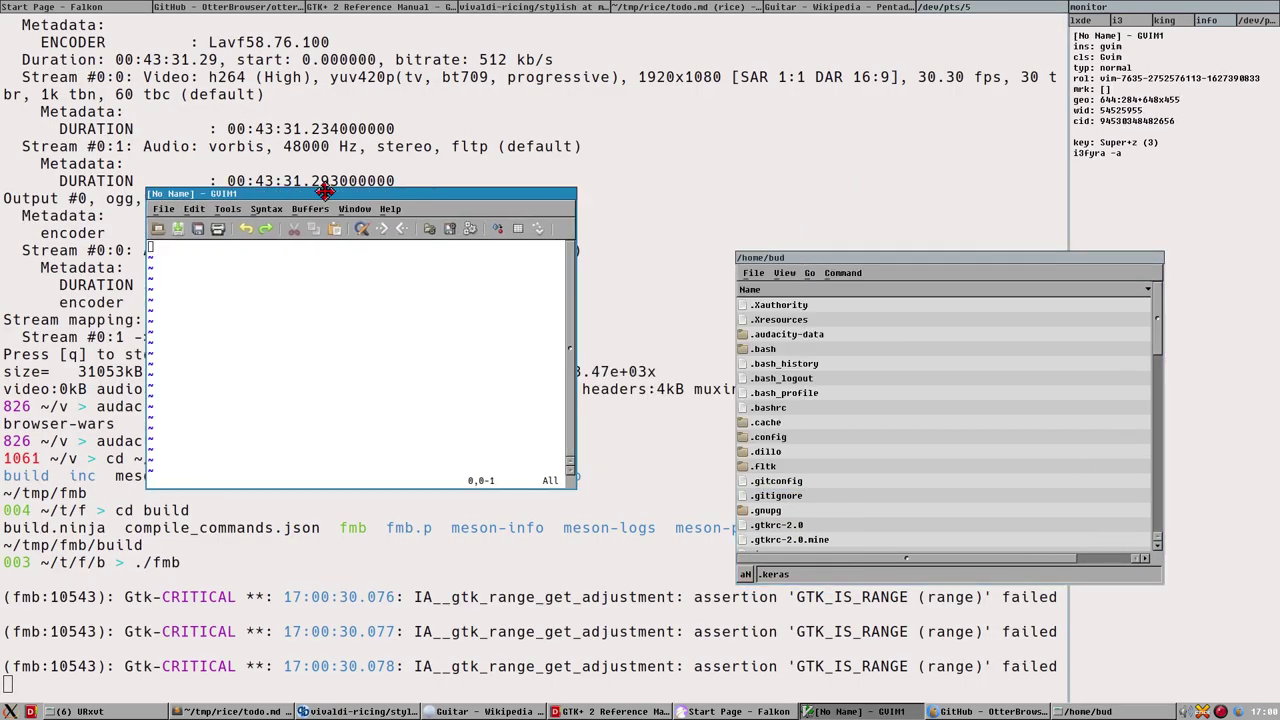
drag(792, 266, 692, 162)
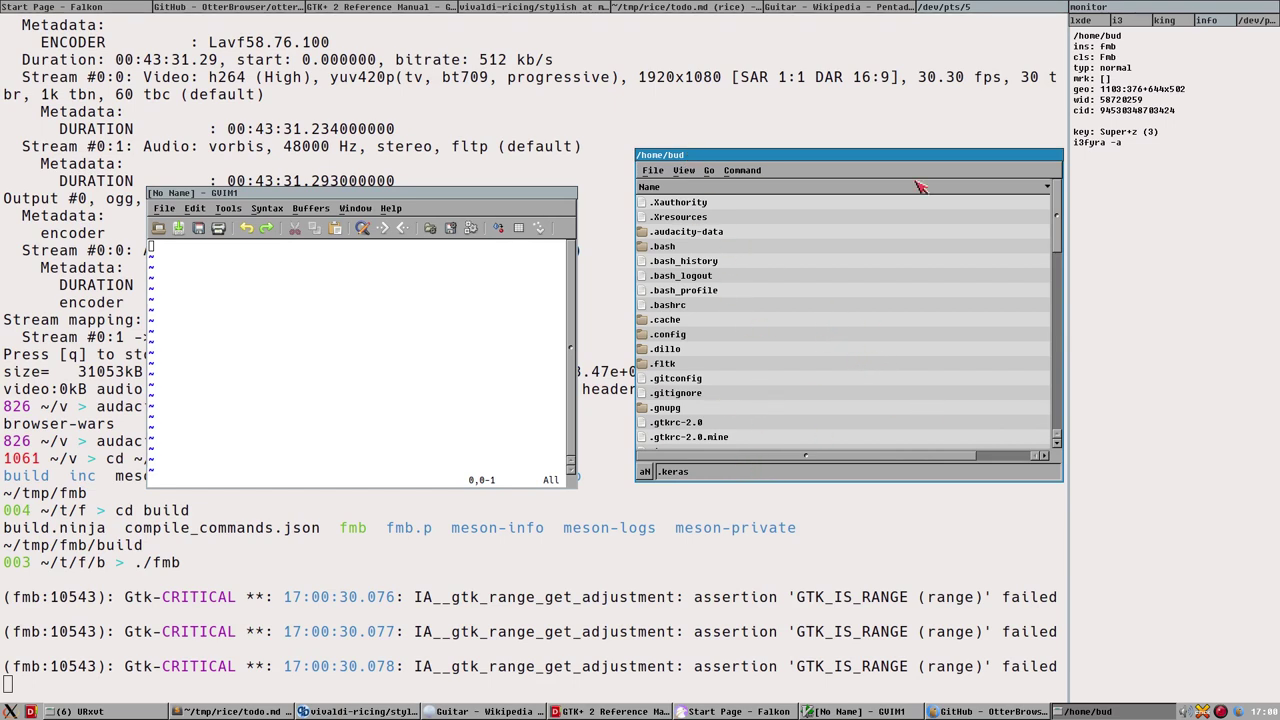
drag(785, 457, 946, 452)
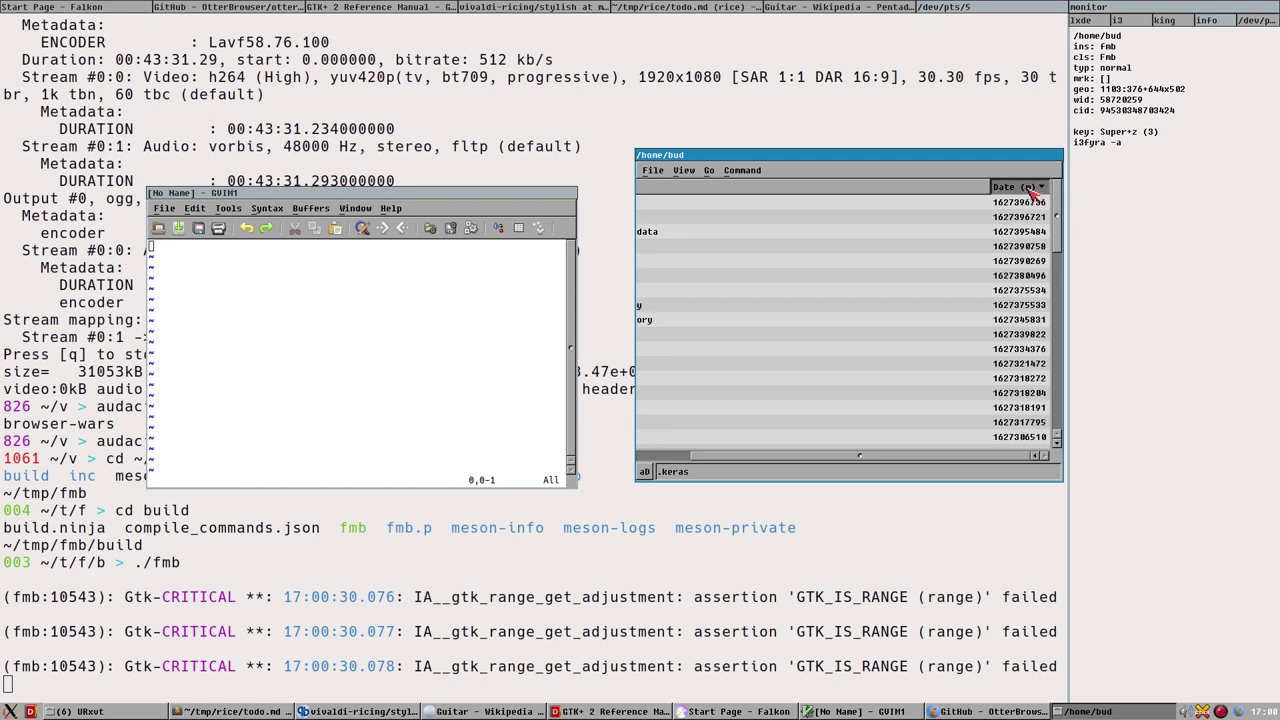
Step: Sort by Date, then Name via the column headers, then Name ascending from the sort popup
click(1027, 189)
click(953, 190)
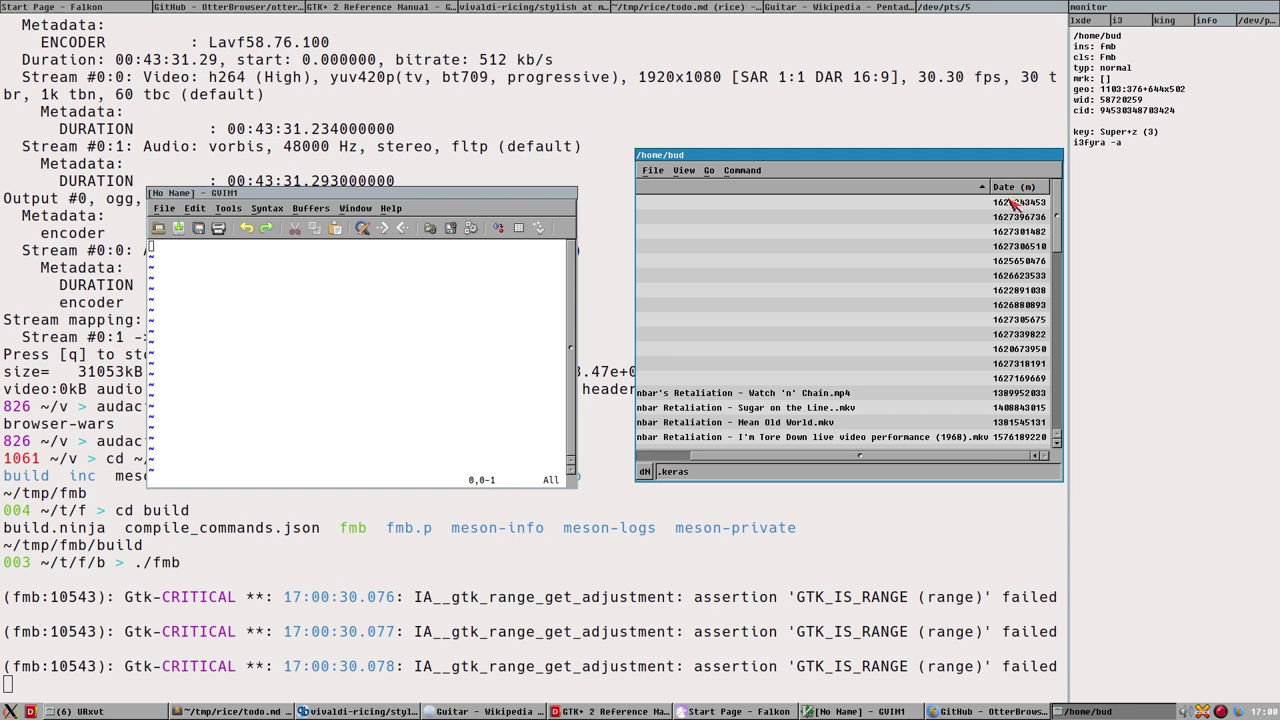
click(645, 475)
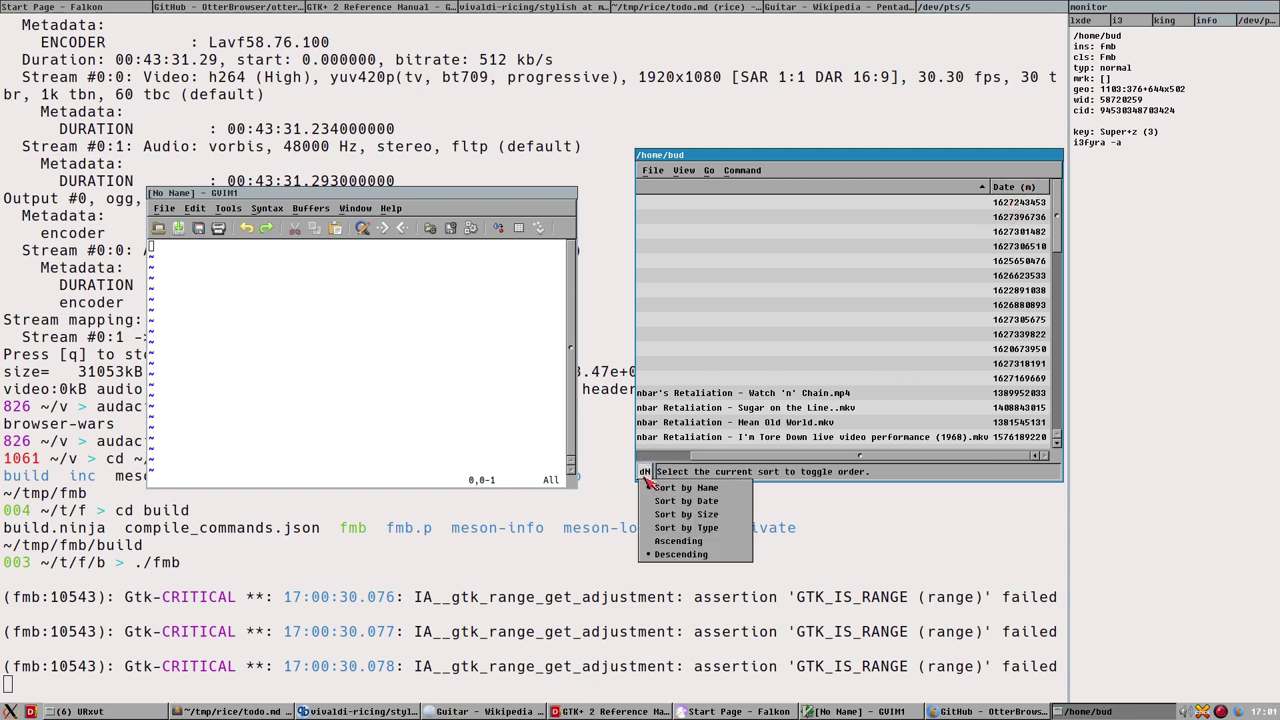
click(680, 488)
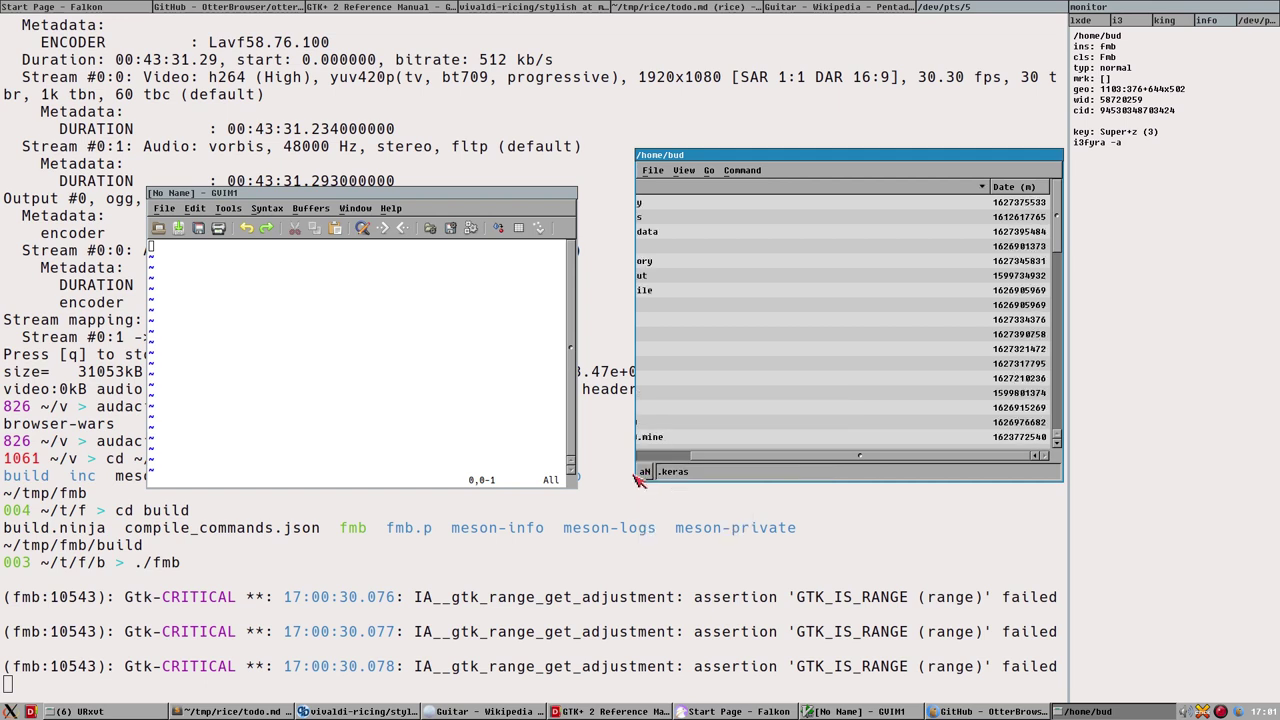
drag(830, 459, 757, 456)
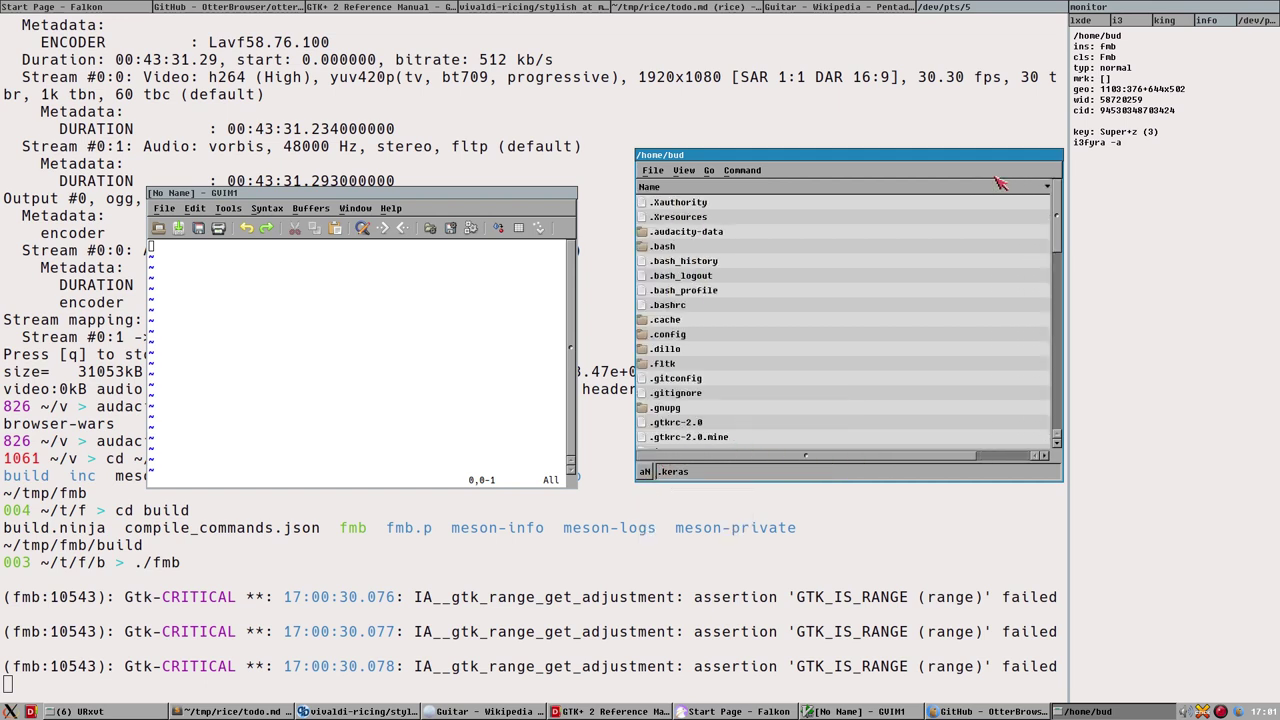
Step: Use the sort popup to sort by date ascending, then descending, then ascending again
click(648, 474)
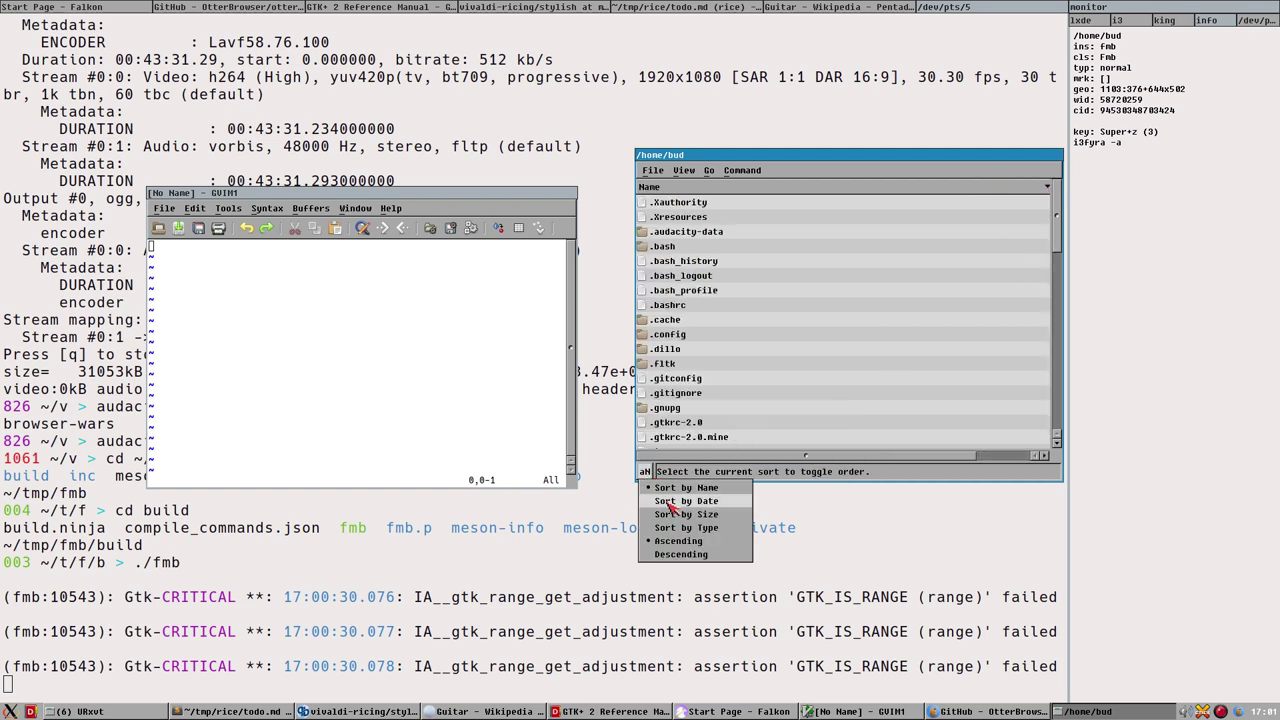
click(673, 507)
click(648, 474)
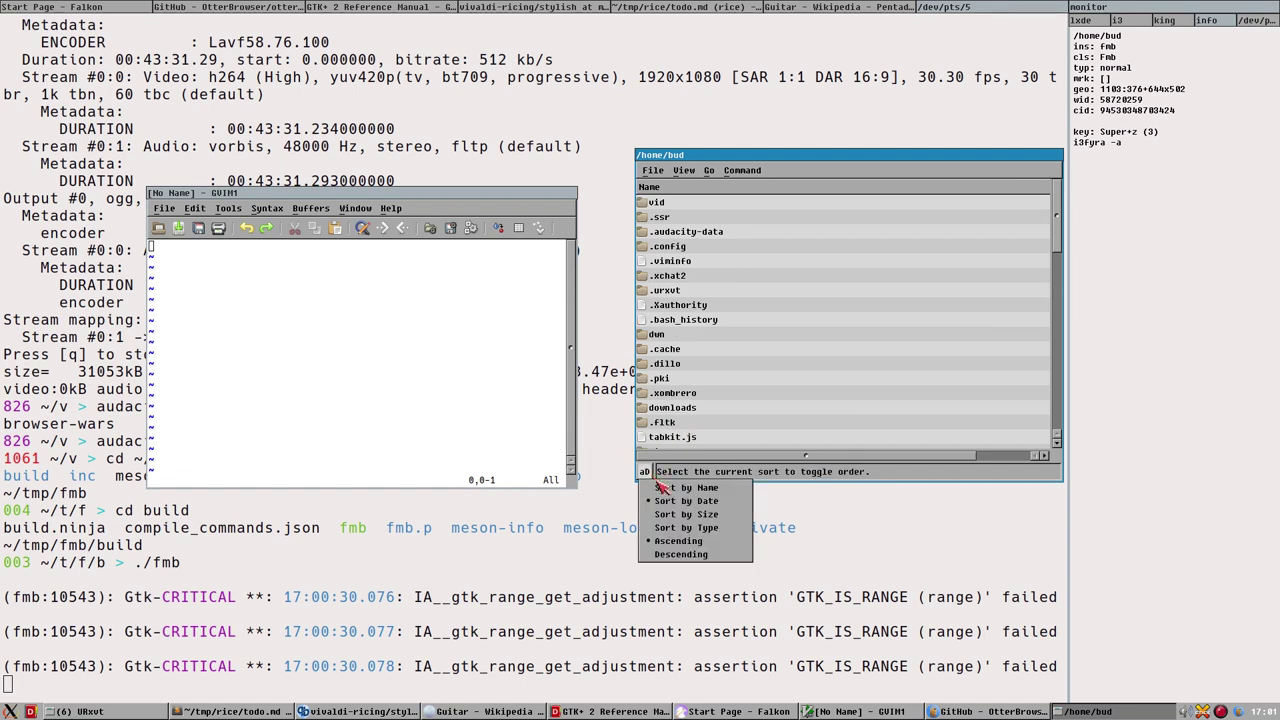
click(675, 507)
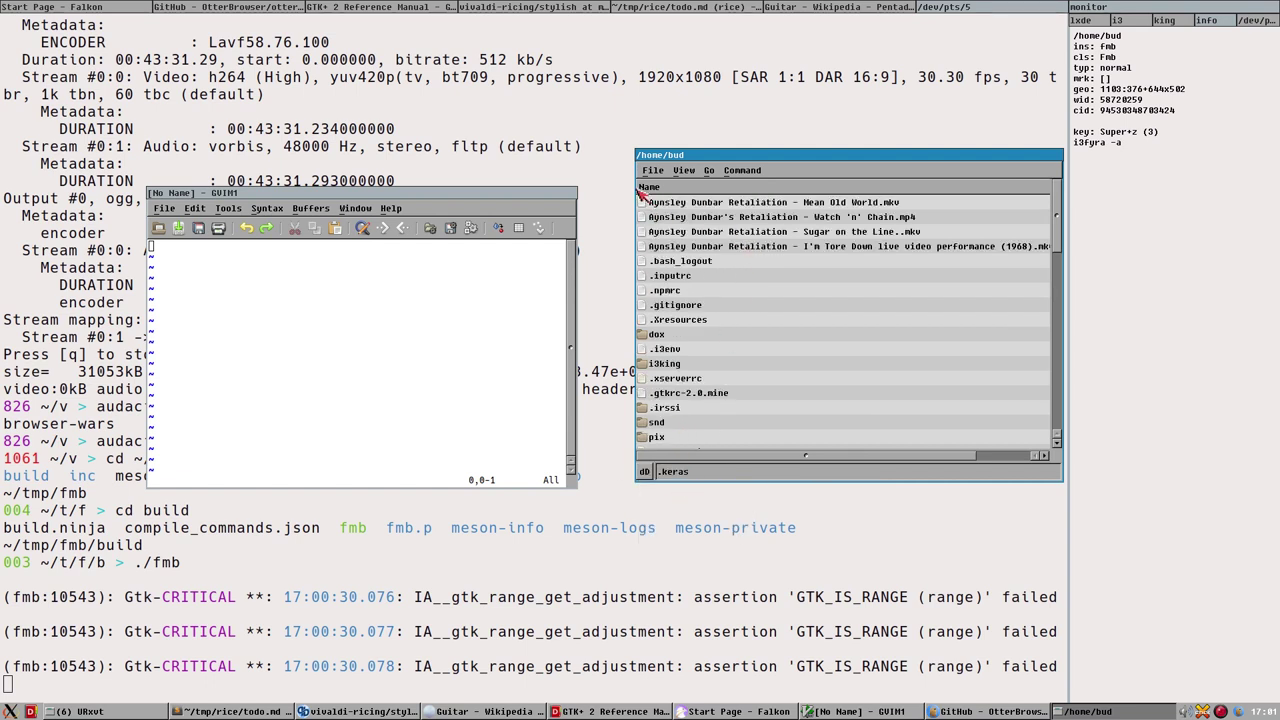
click(657, 472)
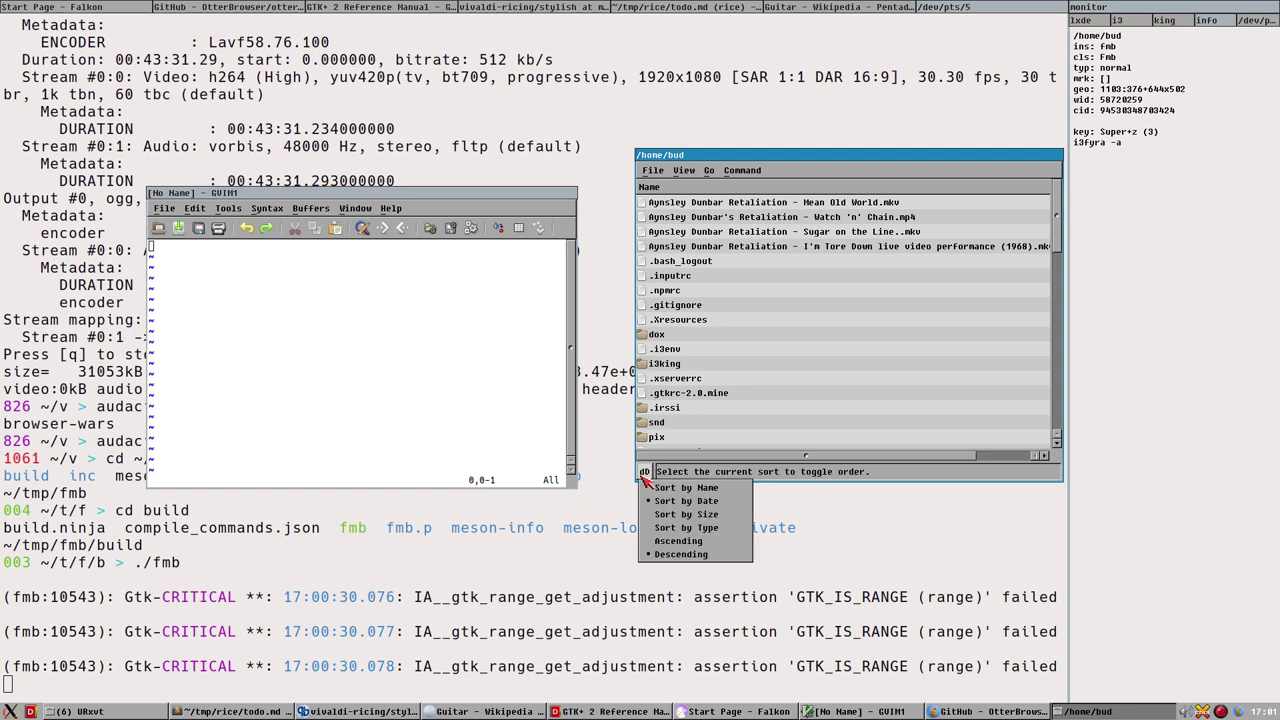
click(672, 507)
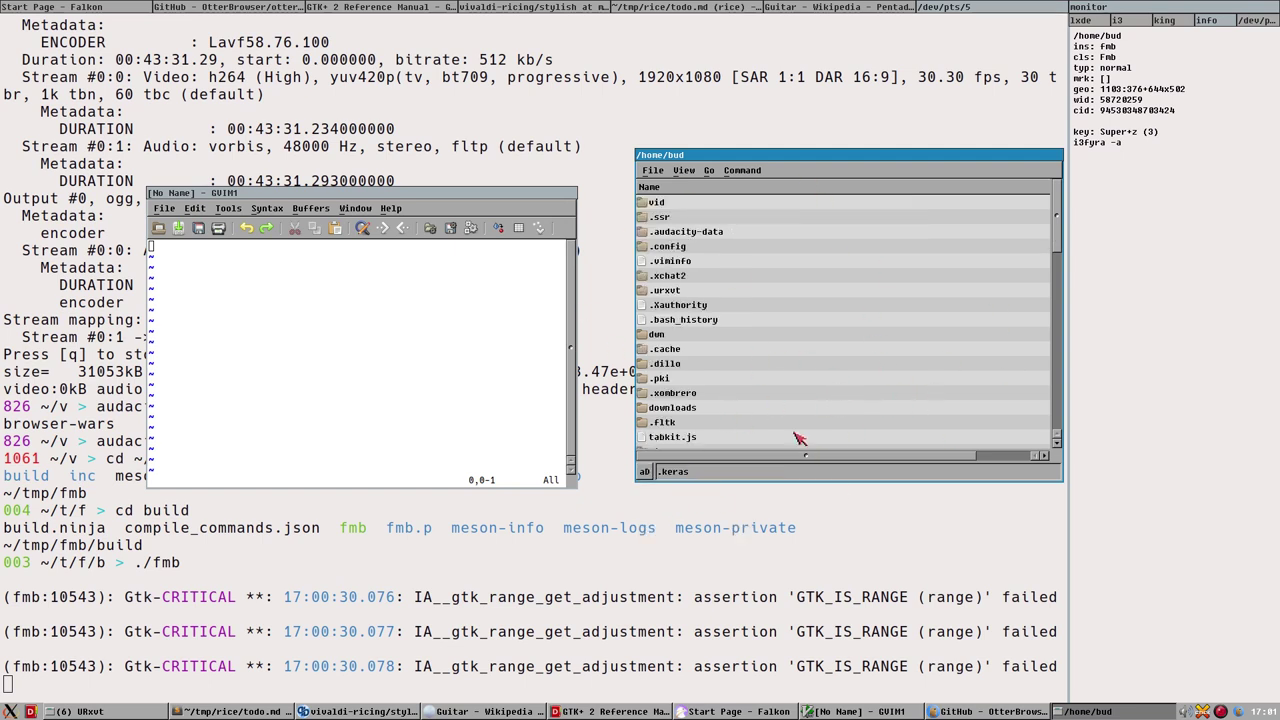
Step: Browse the View menu's sort choices, then press s twice for descending name order
click(718, 320)
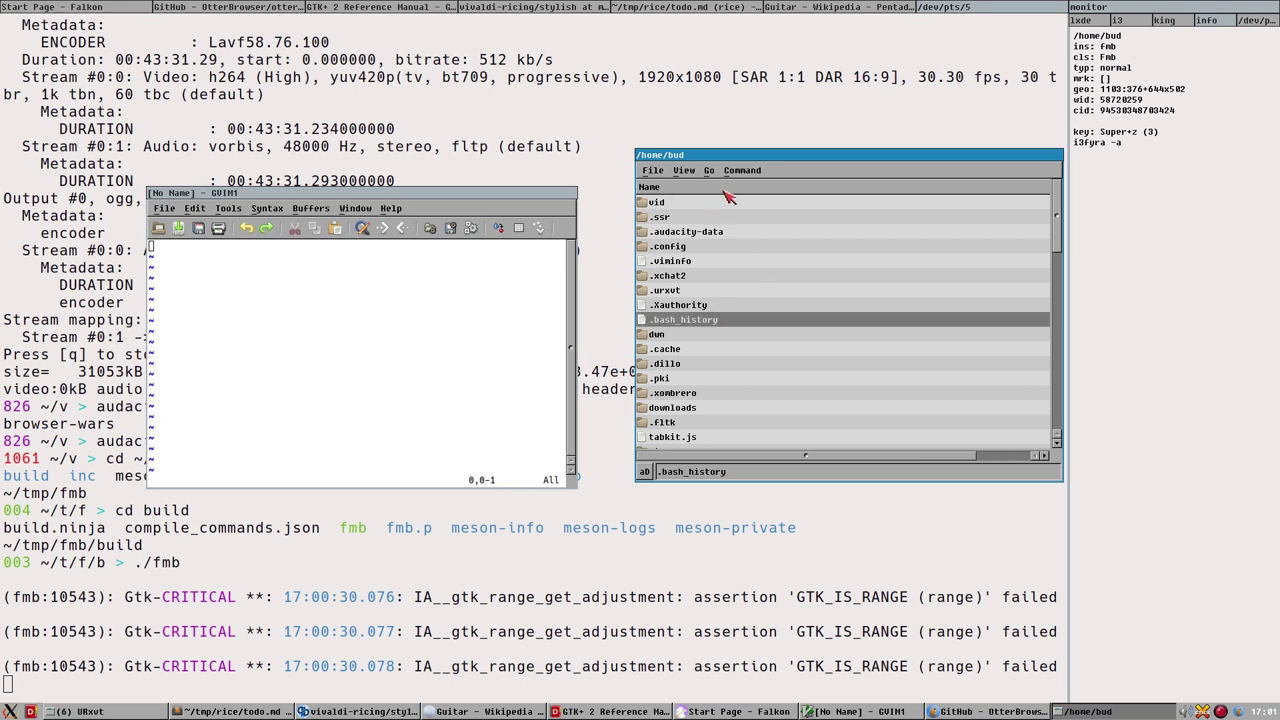
click(710, 170)
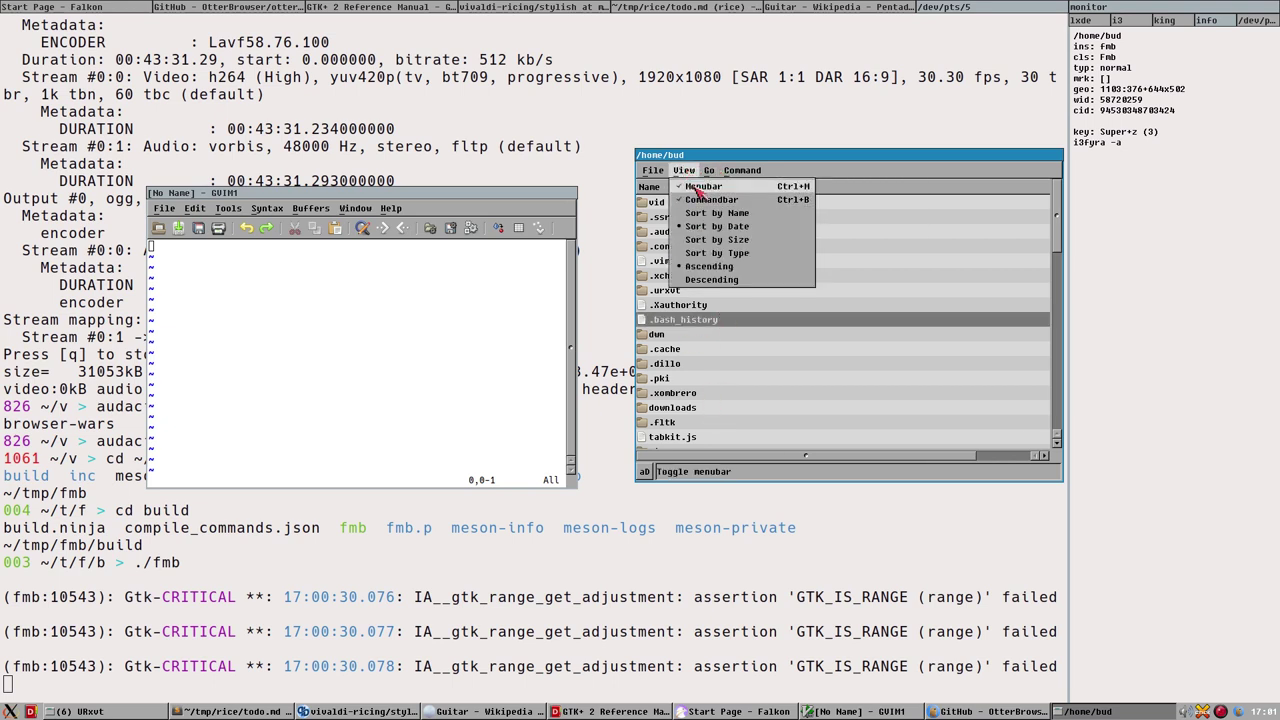
mouse_move(742, 170)
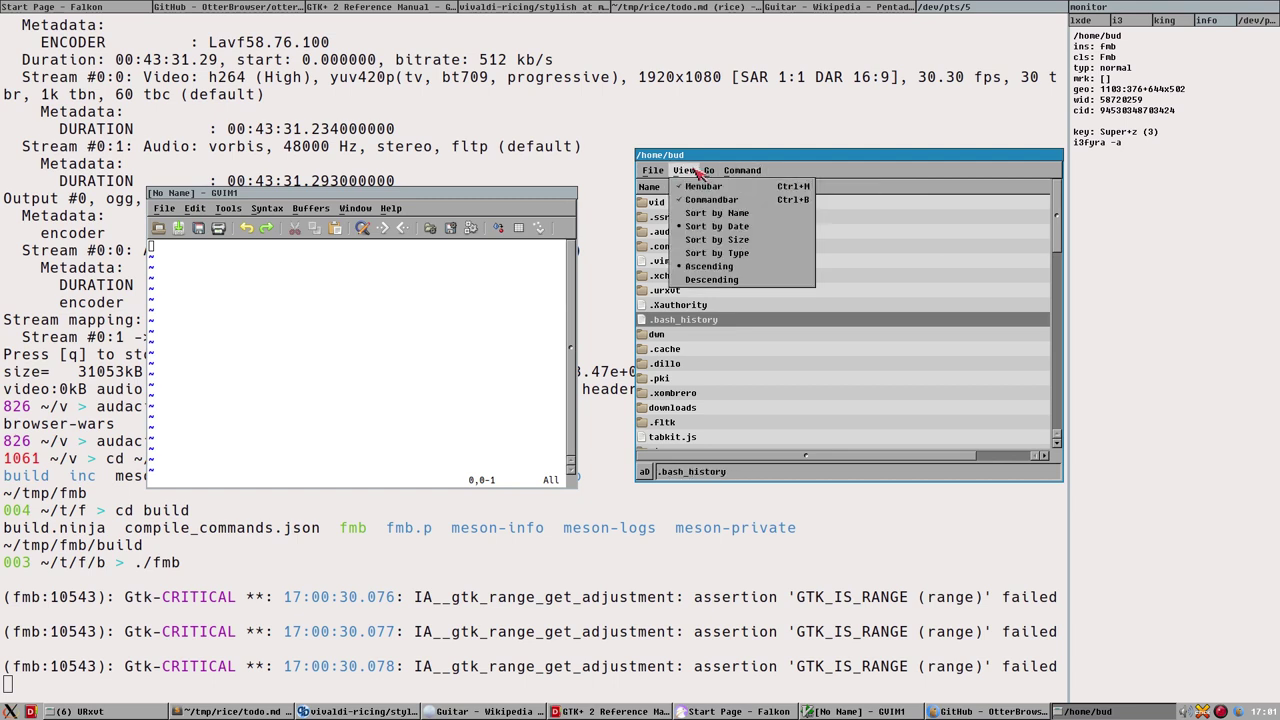
mouse_move(684, 170)
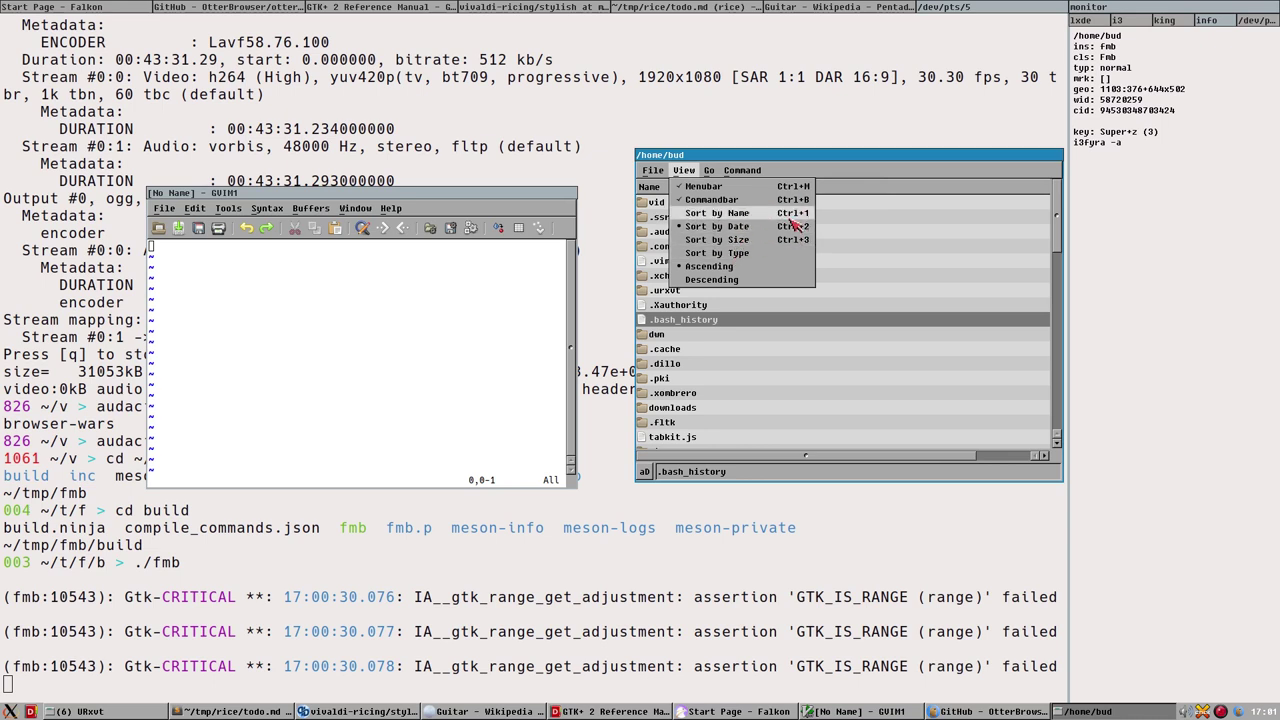
click(862, 252)
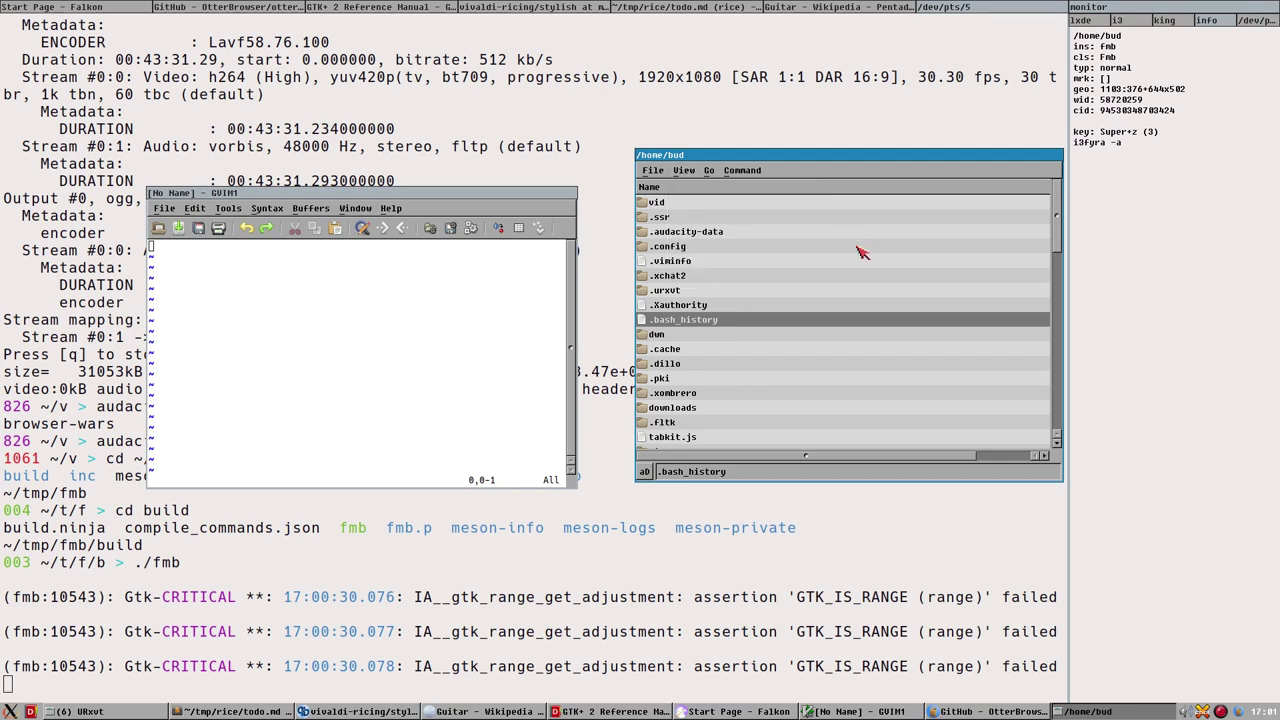
key(s)
key(s)
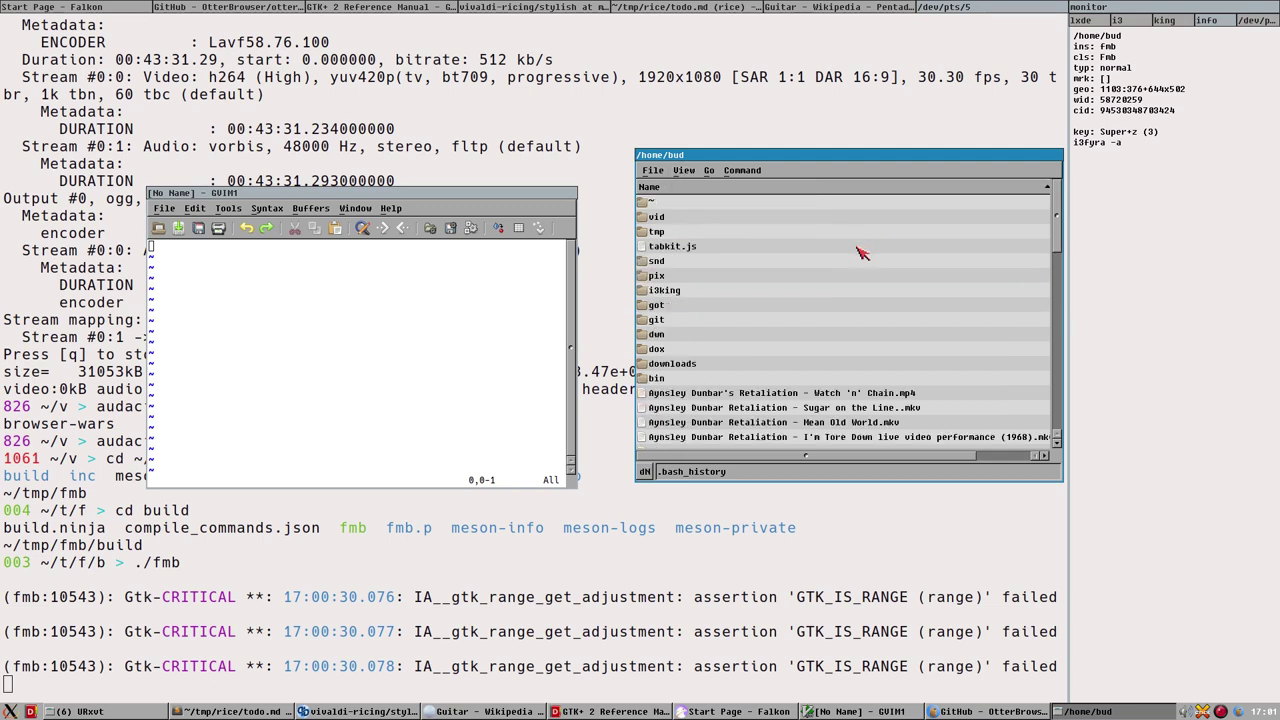
key(s)
key(s)
click(709, 171)
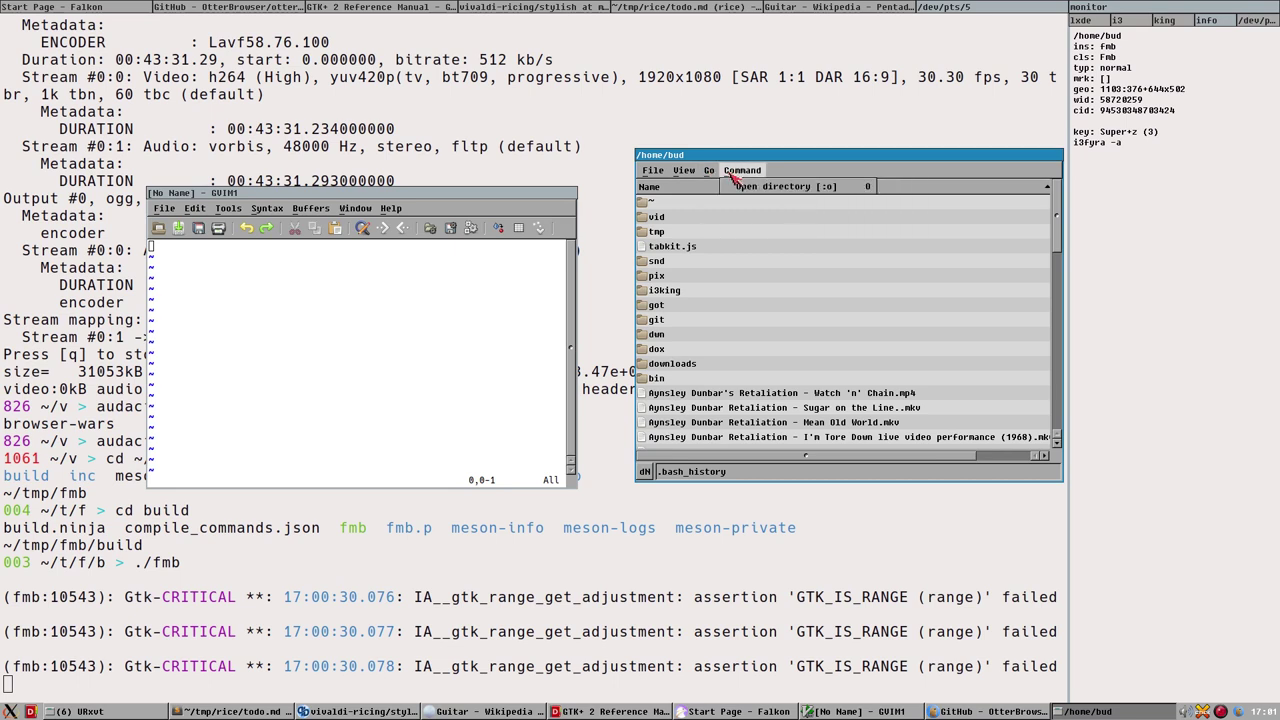
click(752, 190)
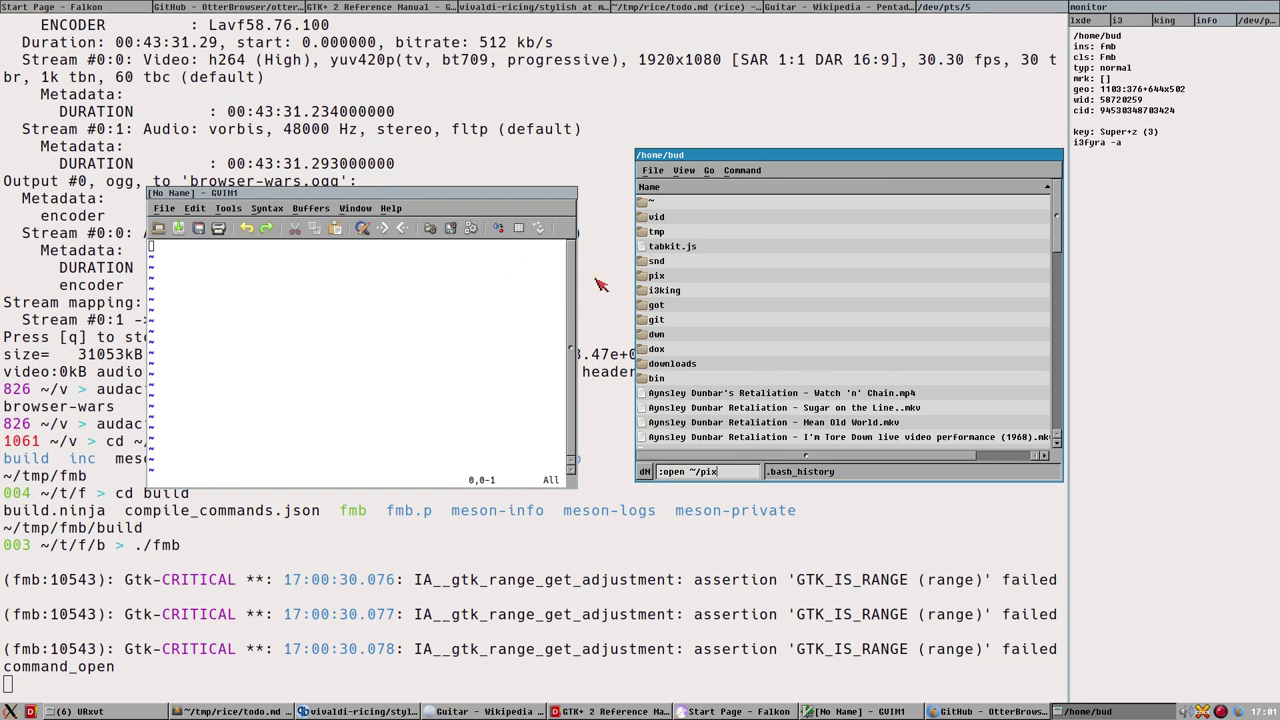
click(710, 306)
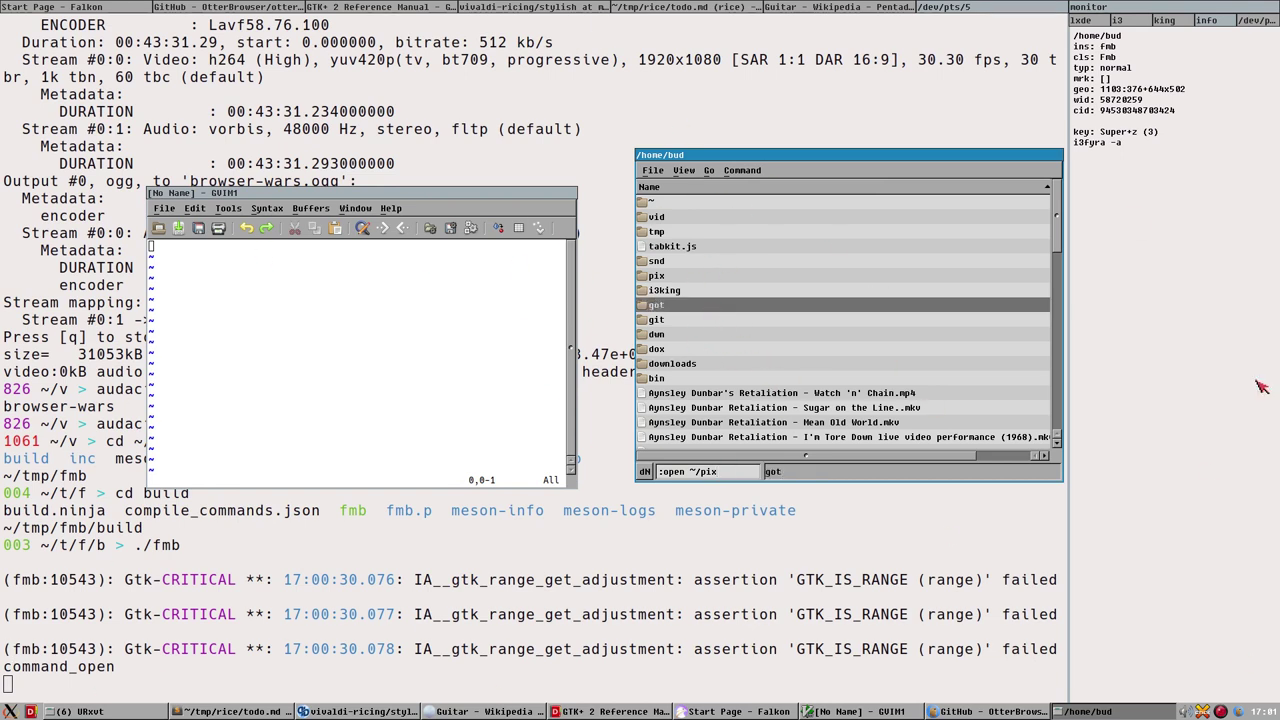
click(745, 323)
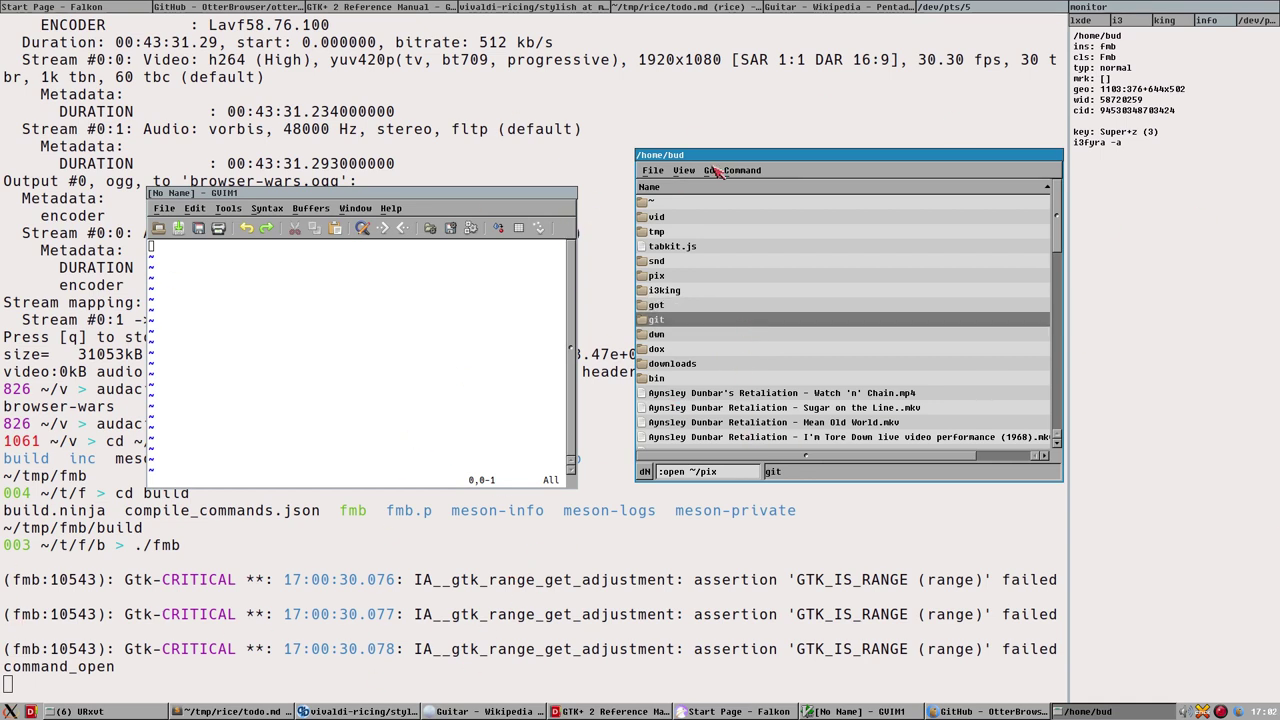
click(786, 277)
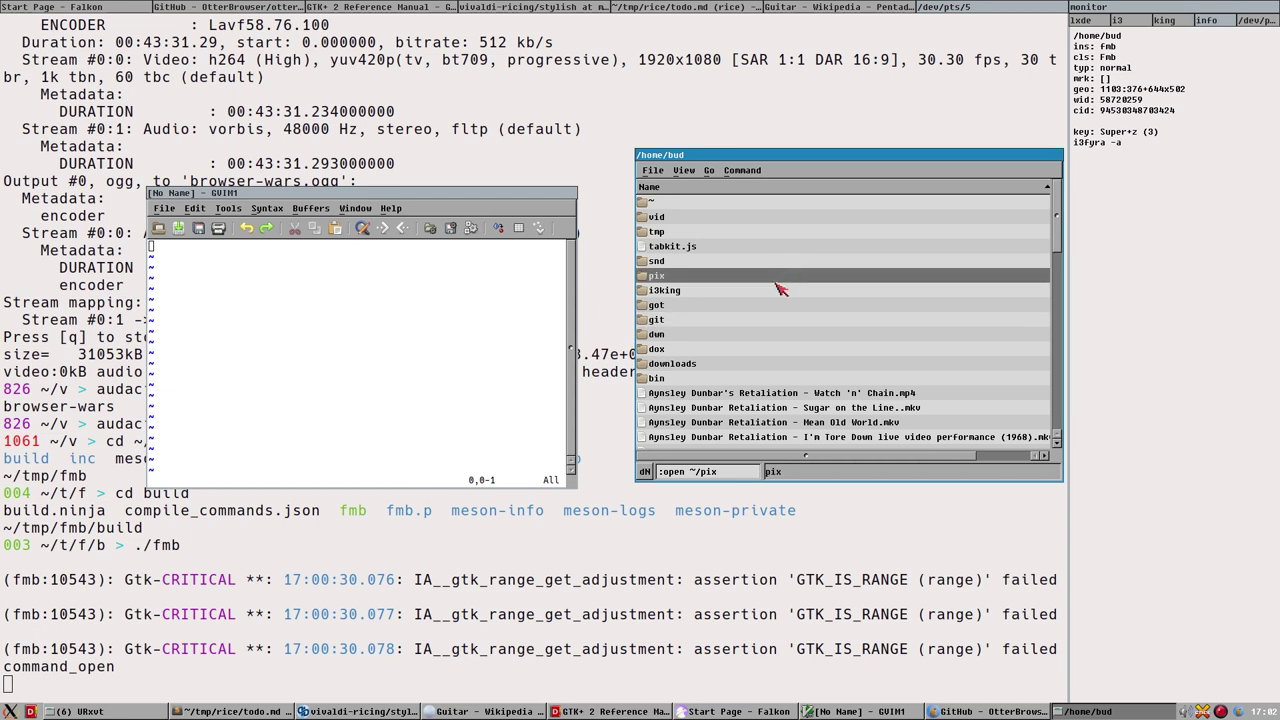
key(Down)
key(Down)
key(Down)
key(Up)
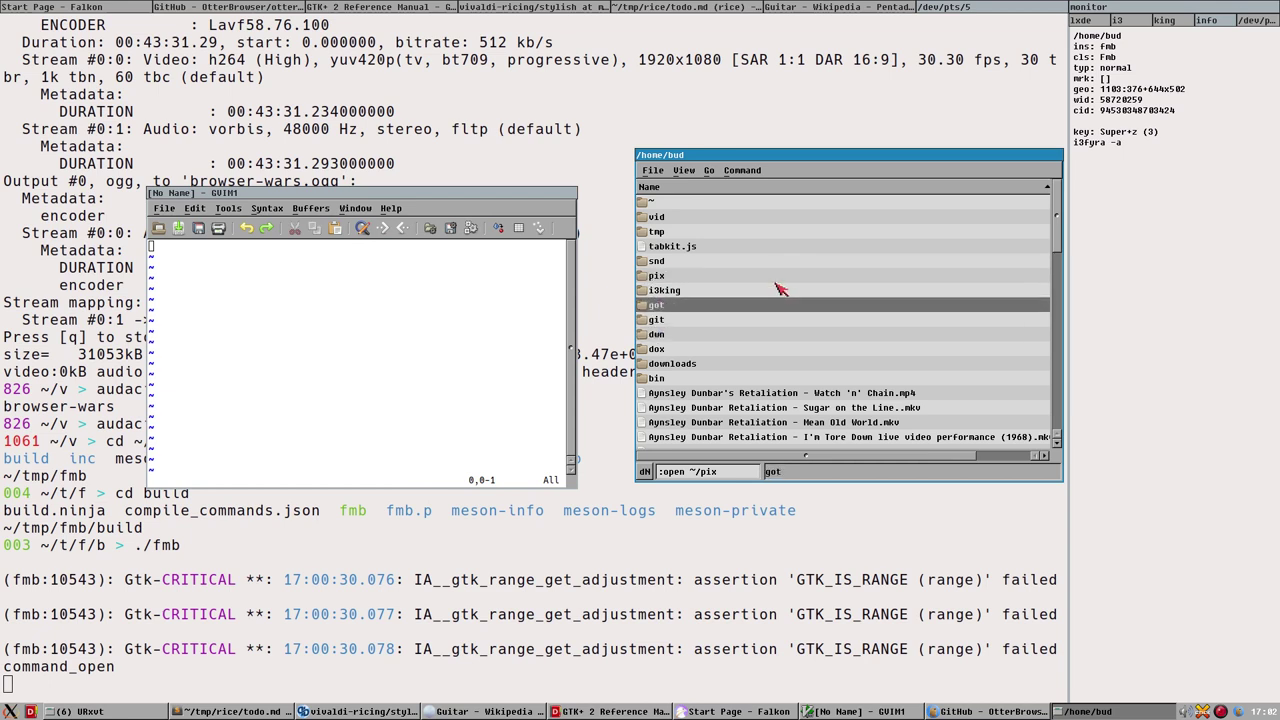
click(709, 172)
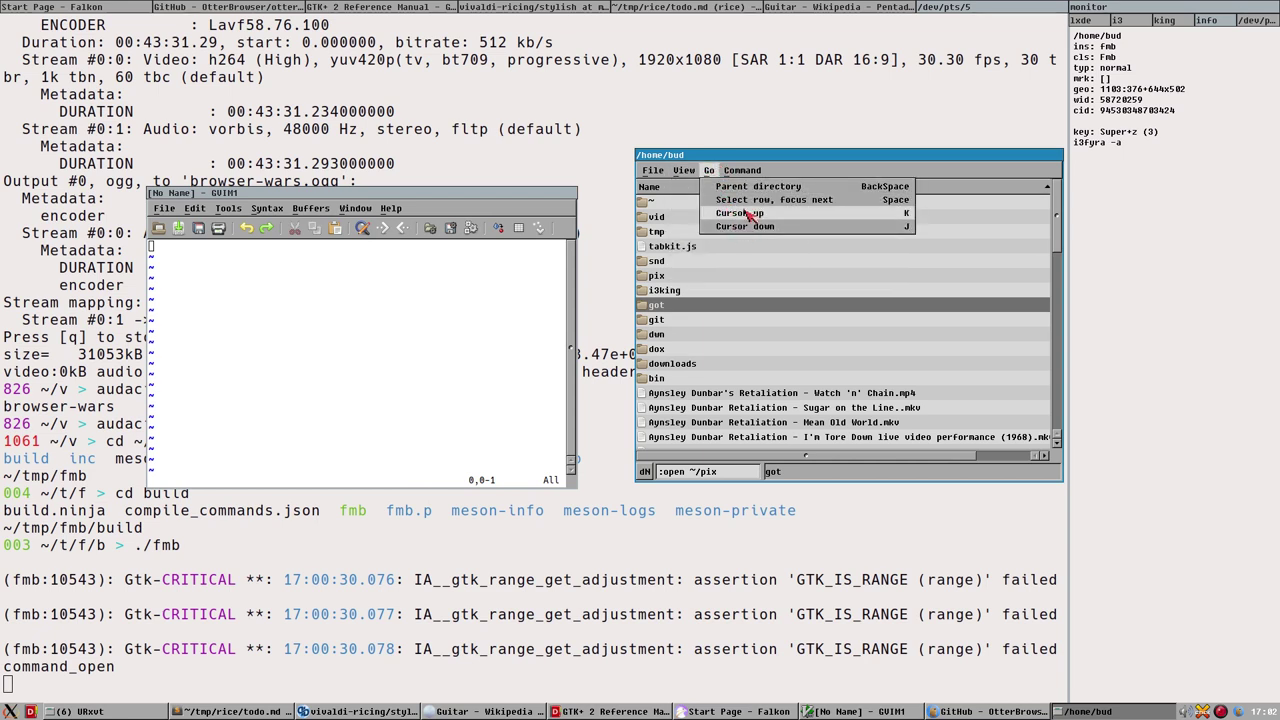
click(672, 339)
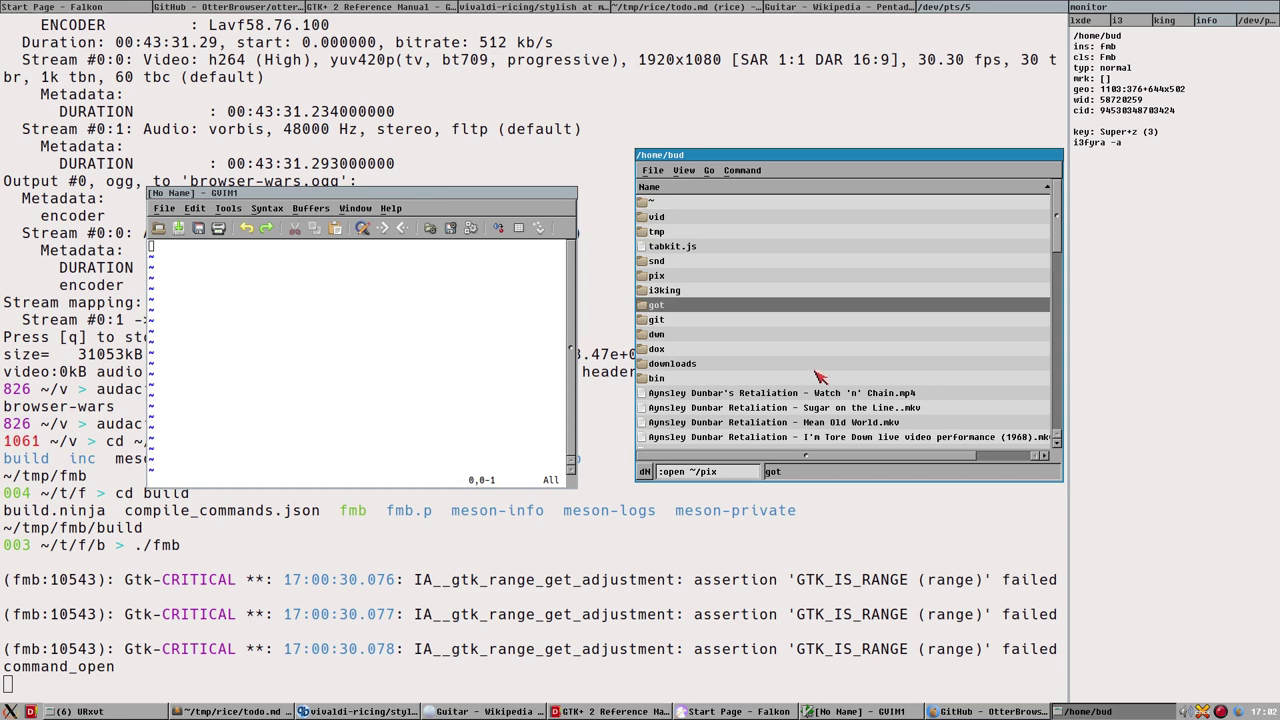
Step: Shrink fmb from the top, select git and snd, and scroll to the Date column and back
drag(776, 152, 766, 216)
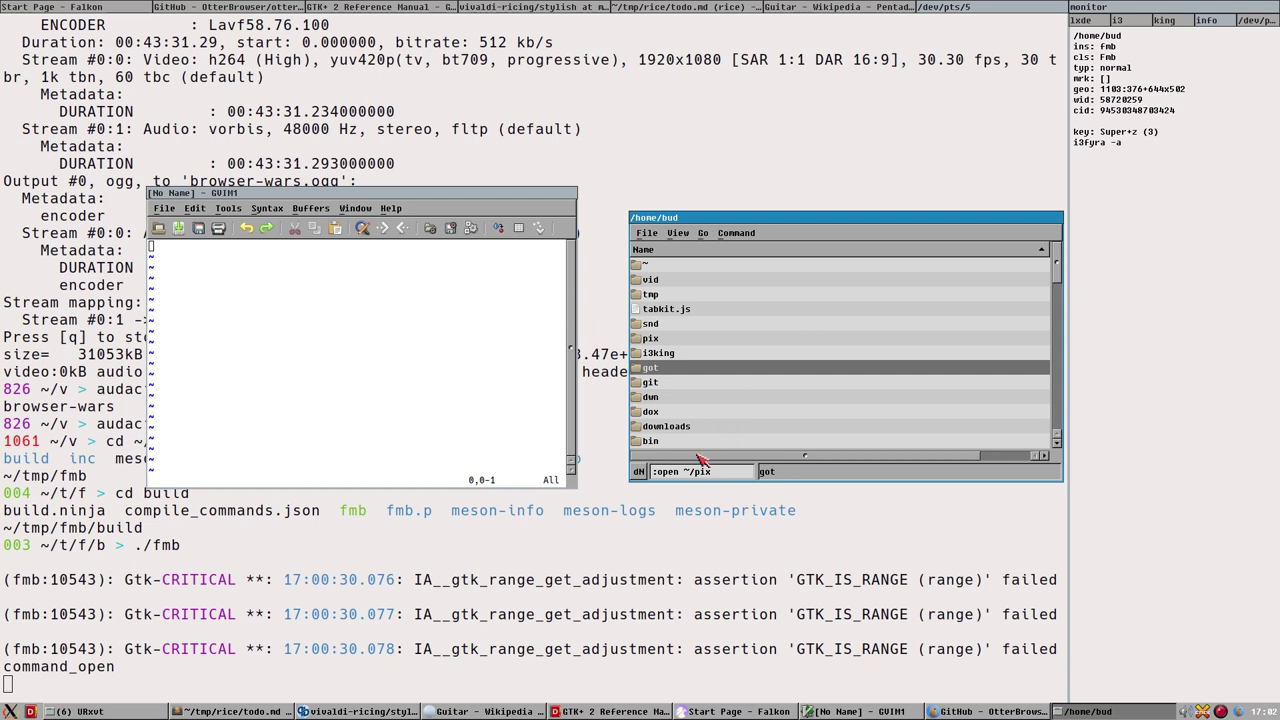
click(688, 383)
click(718, 324)
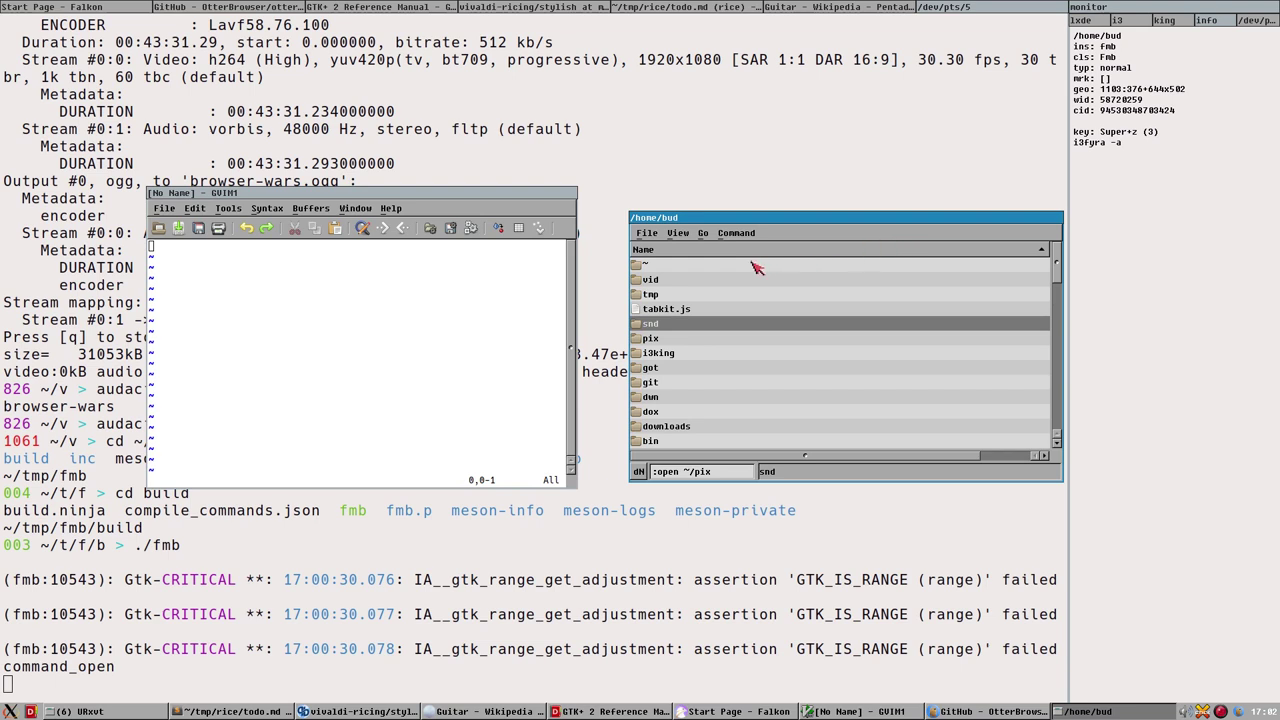
drag(953, 458, 1069, 455)
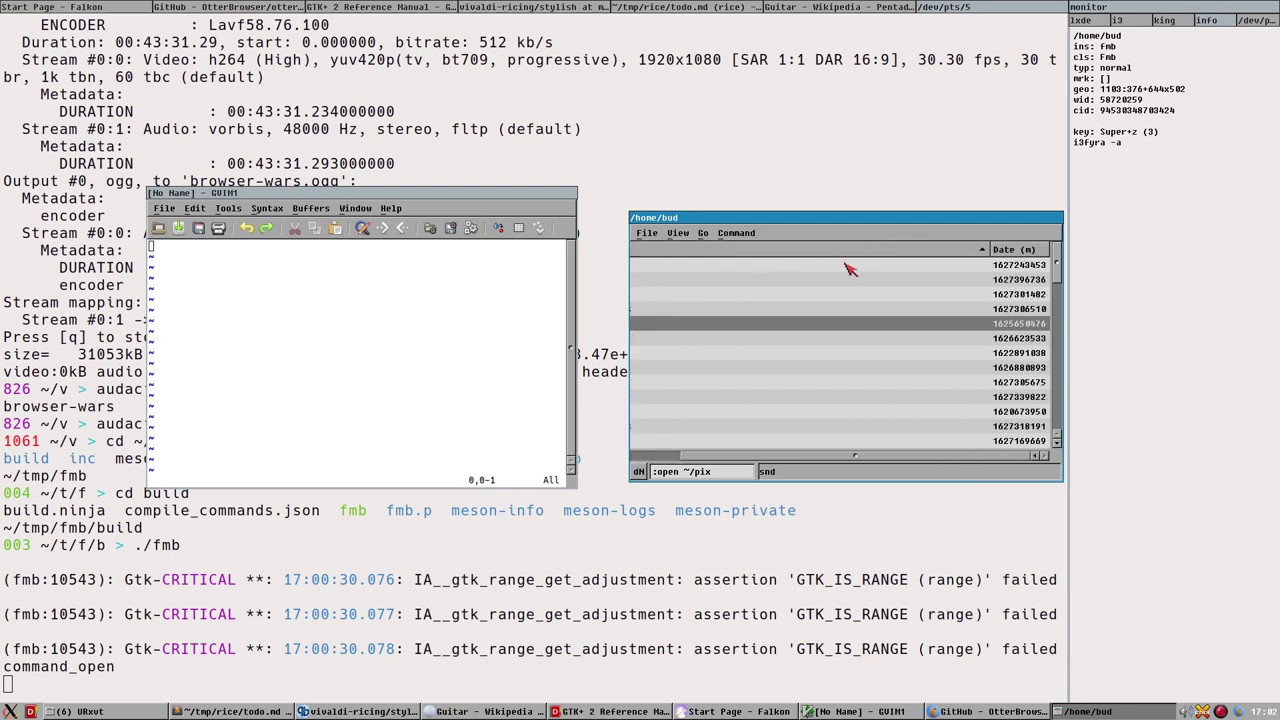
drag(804, 456, 940, 466)
drag(955, 451, 843, 455)
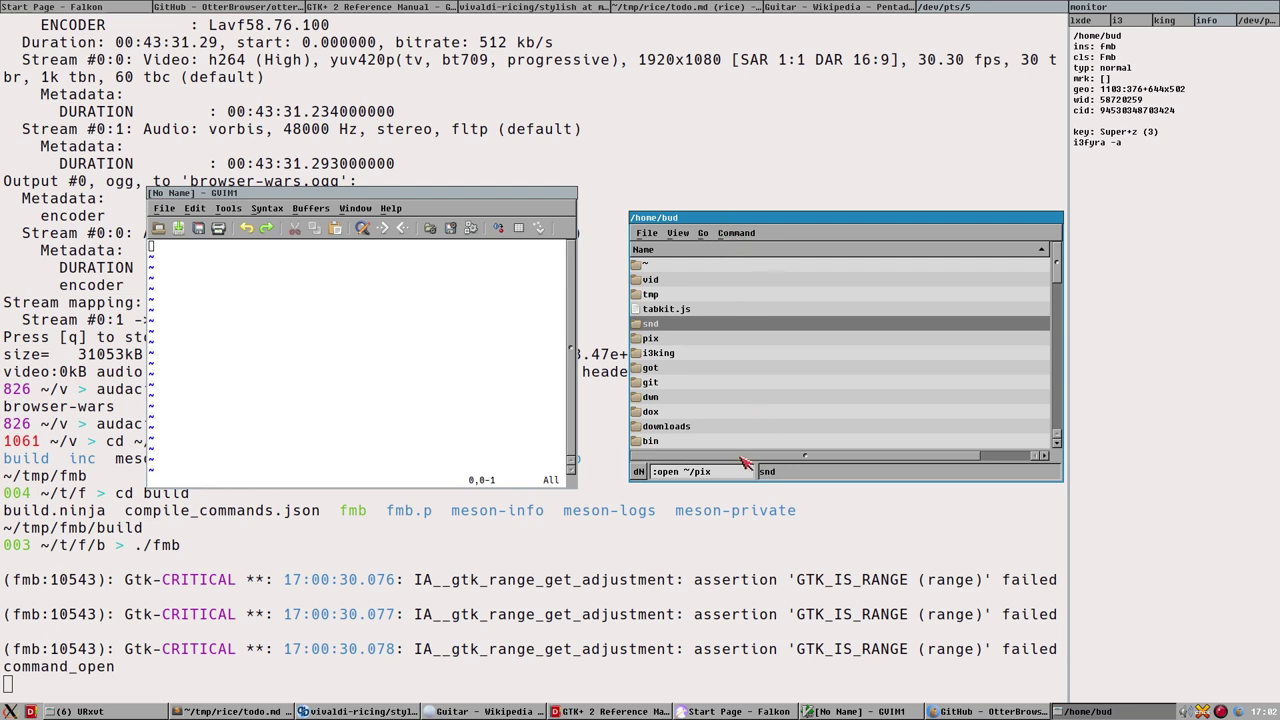
Step: Narrow the fmb window from its left side and quit it via File > Quit
drag(659, 220, 841, 229)
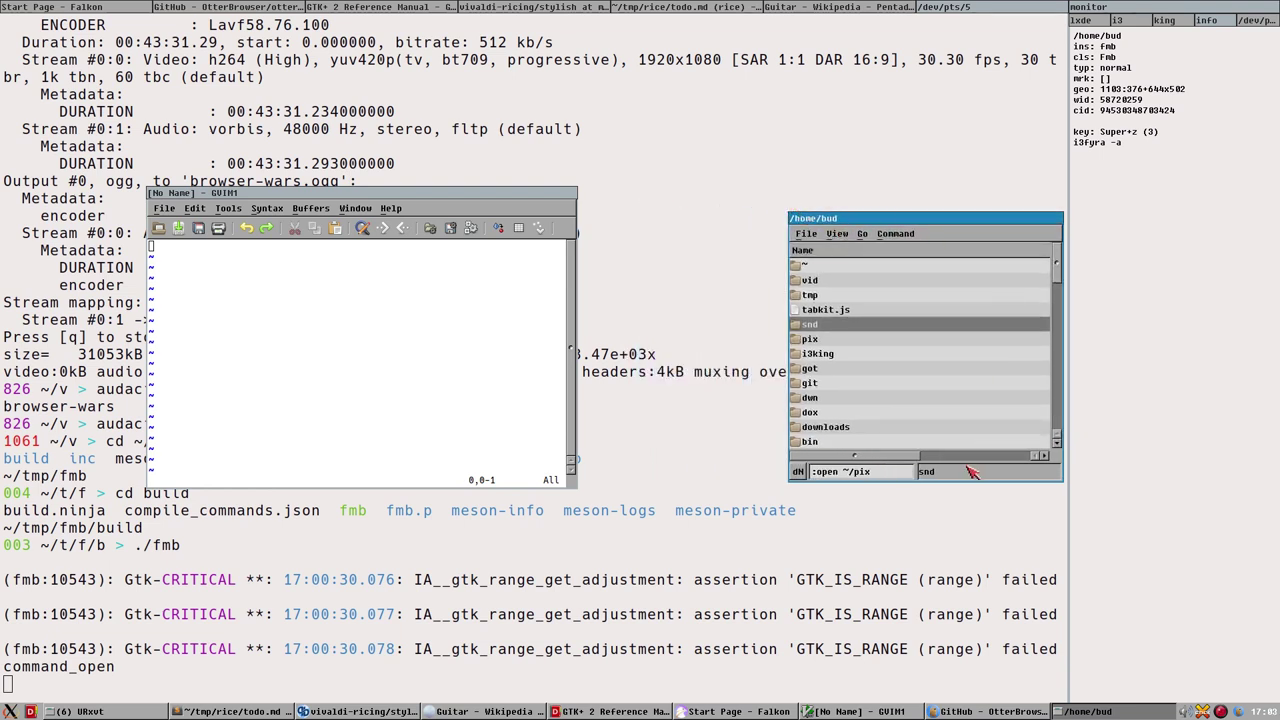
drag(880, 460, 816, 458)
click(806, 233)
click(812, 250)
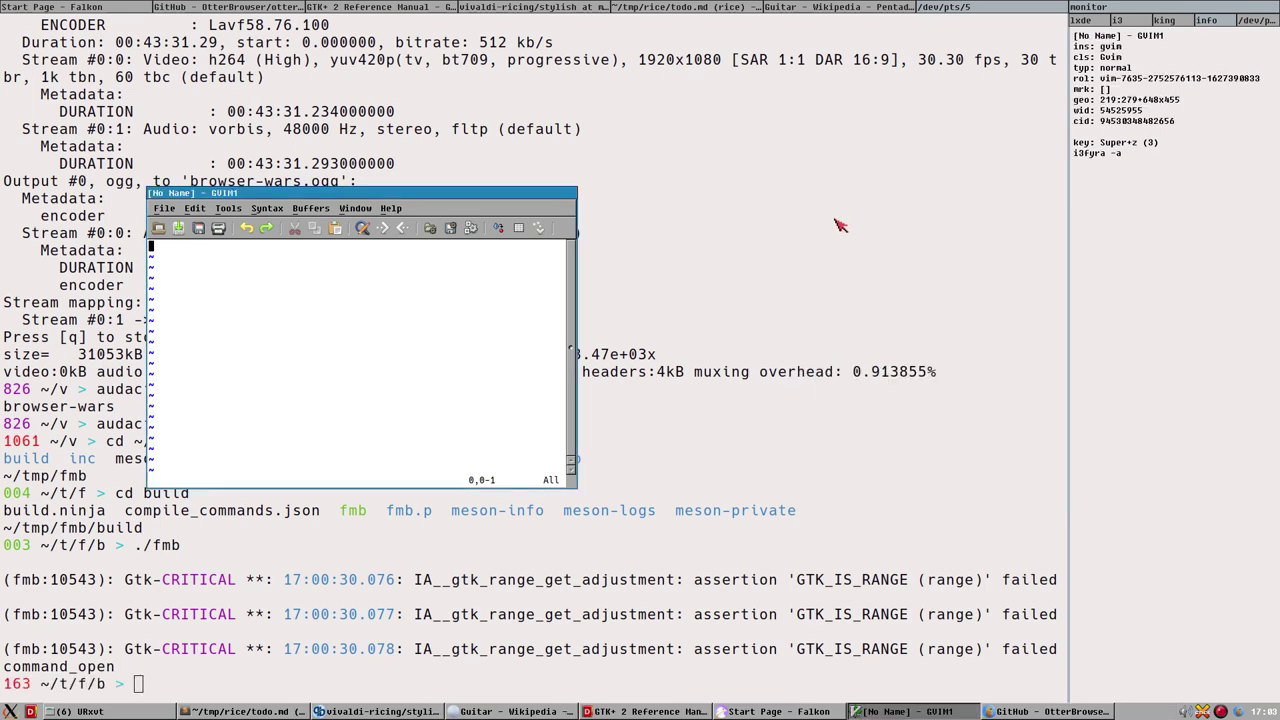
Step: Switch Sublime Text from todo.md to the fmb project using the ctrl+alt+p project switcher
click(227, 711)
drag(304, 198, 877, 210)
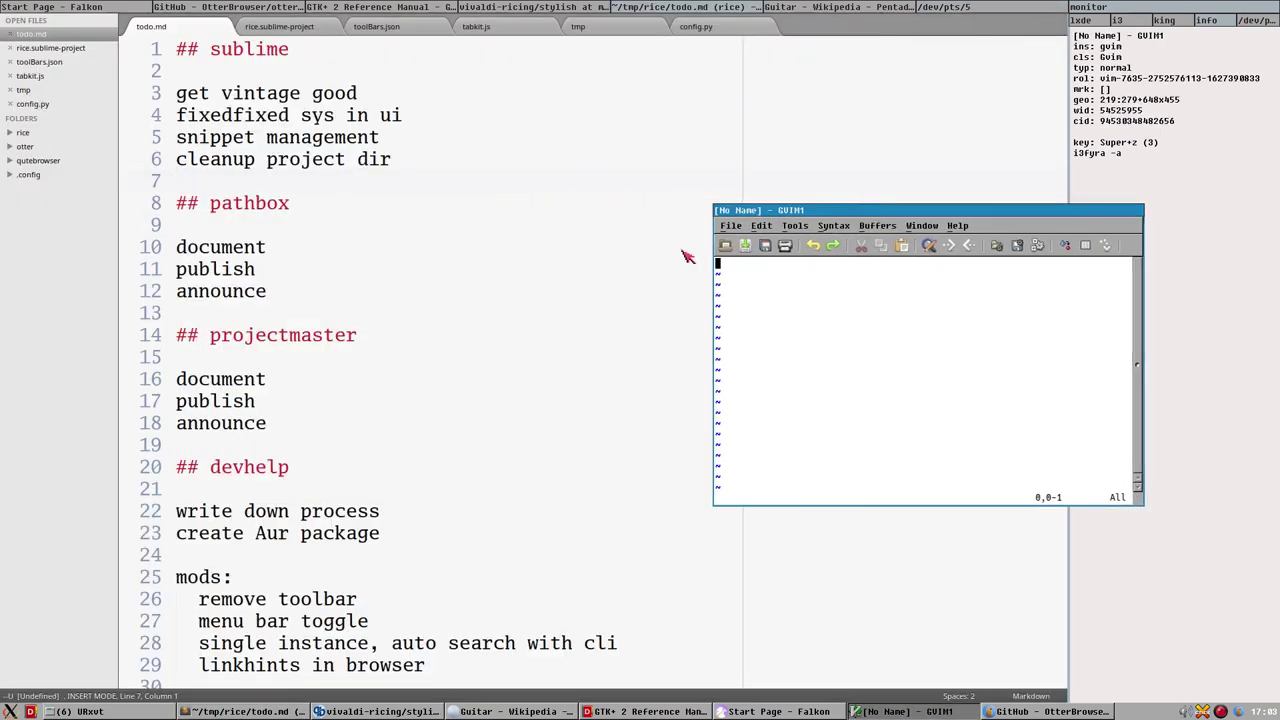
click(585, 295)
key(ctrl+alt+p)
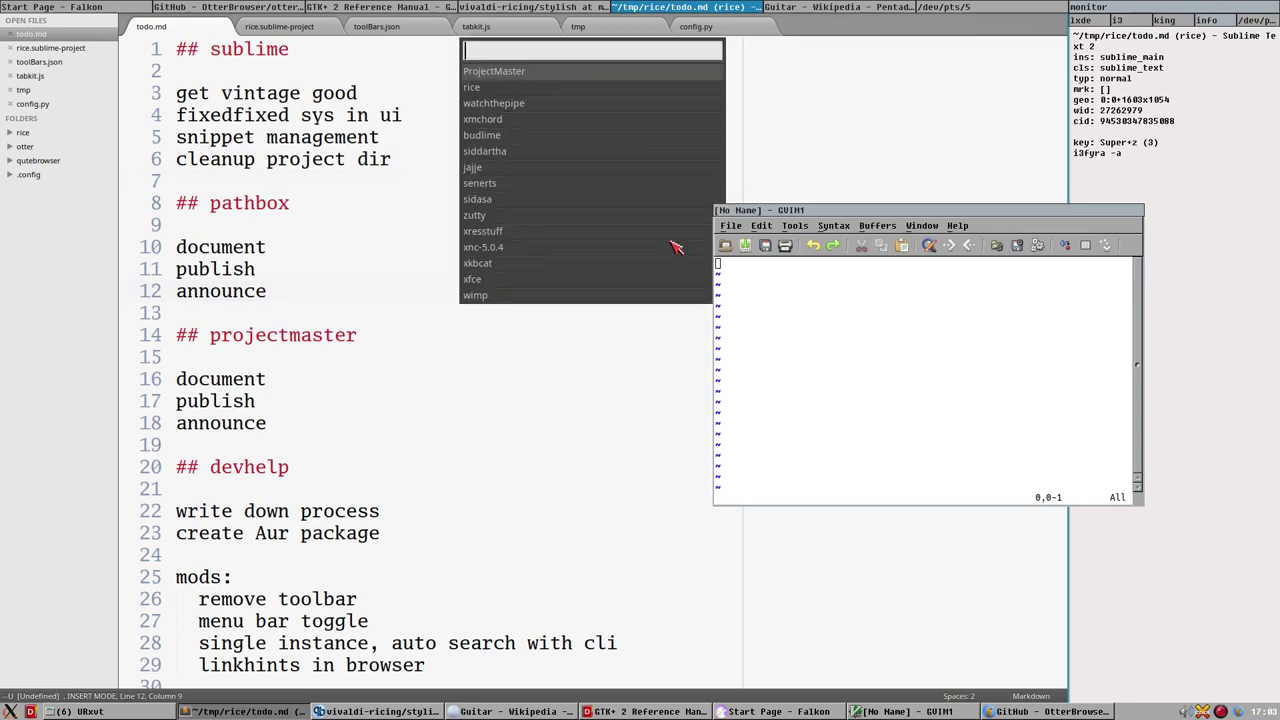
text(fmb)
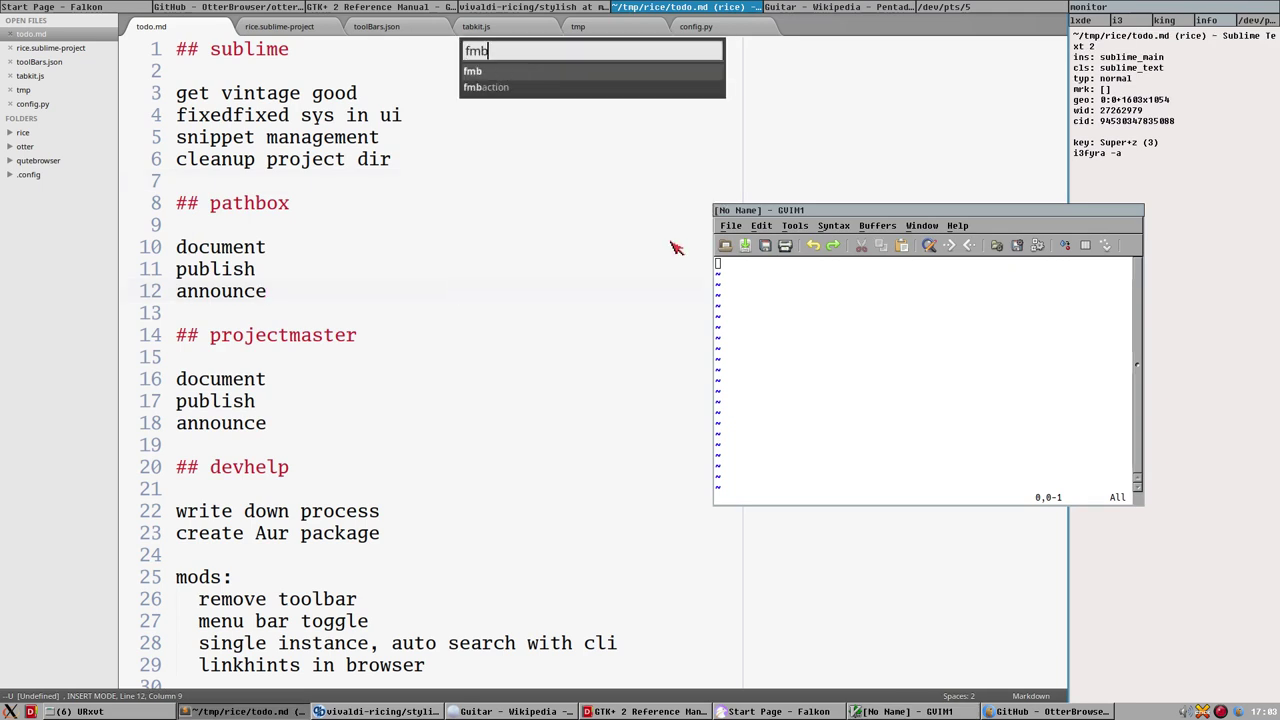
key(Return)
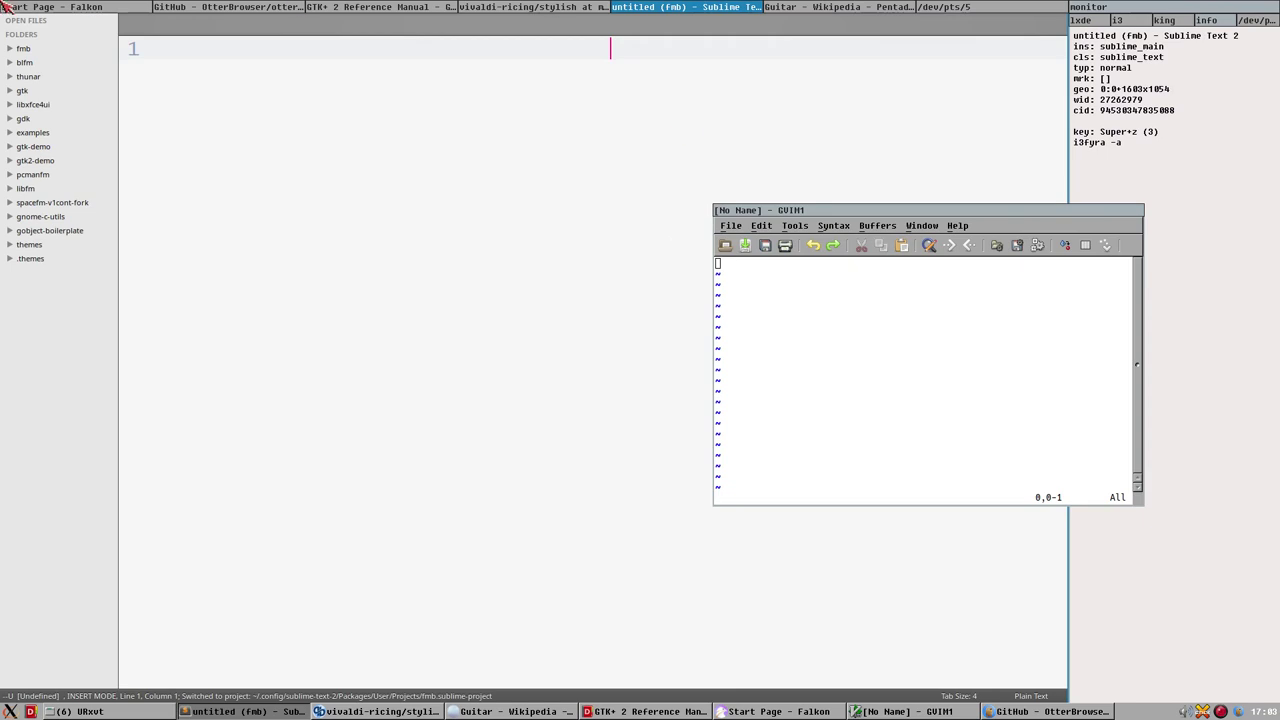
Step: Expand fmb/src, open main.c, menu.c, then browser.c, and scroll through browser.c
click(28, 50)
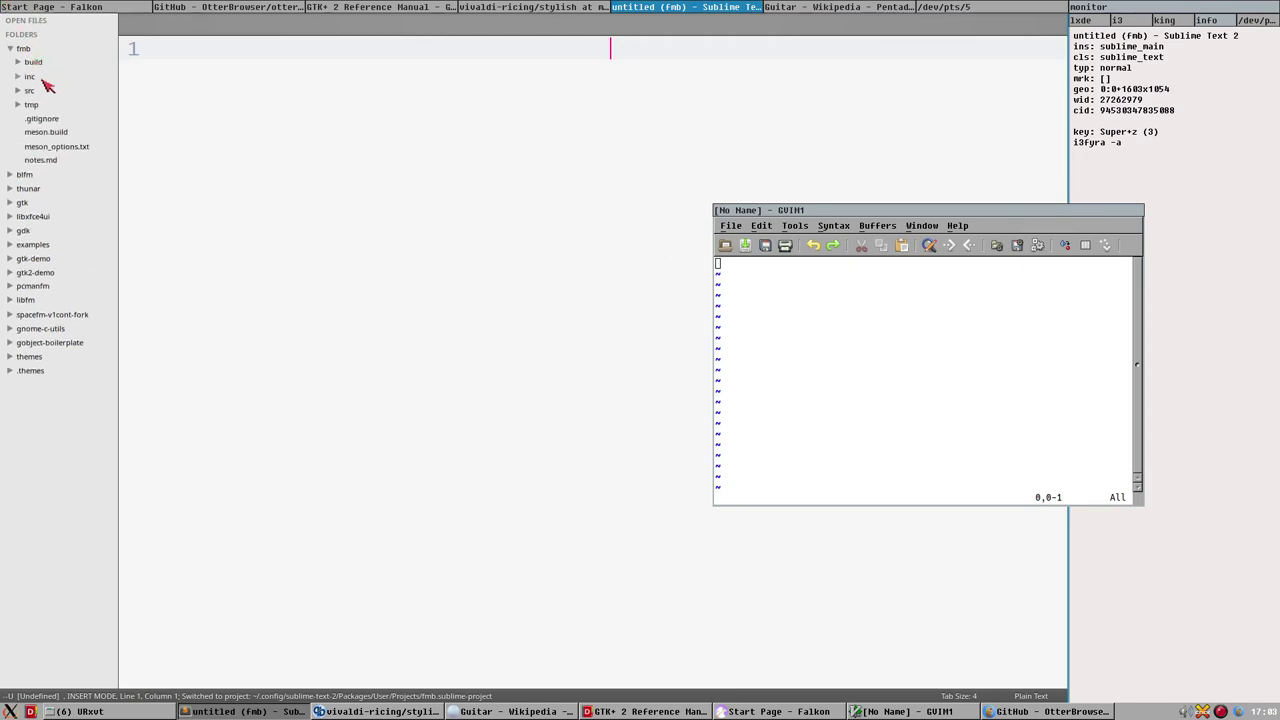
click(37, 91)
click(44, 147)
click(45, 161)
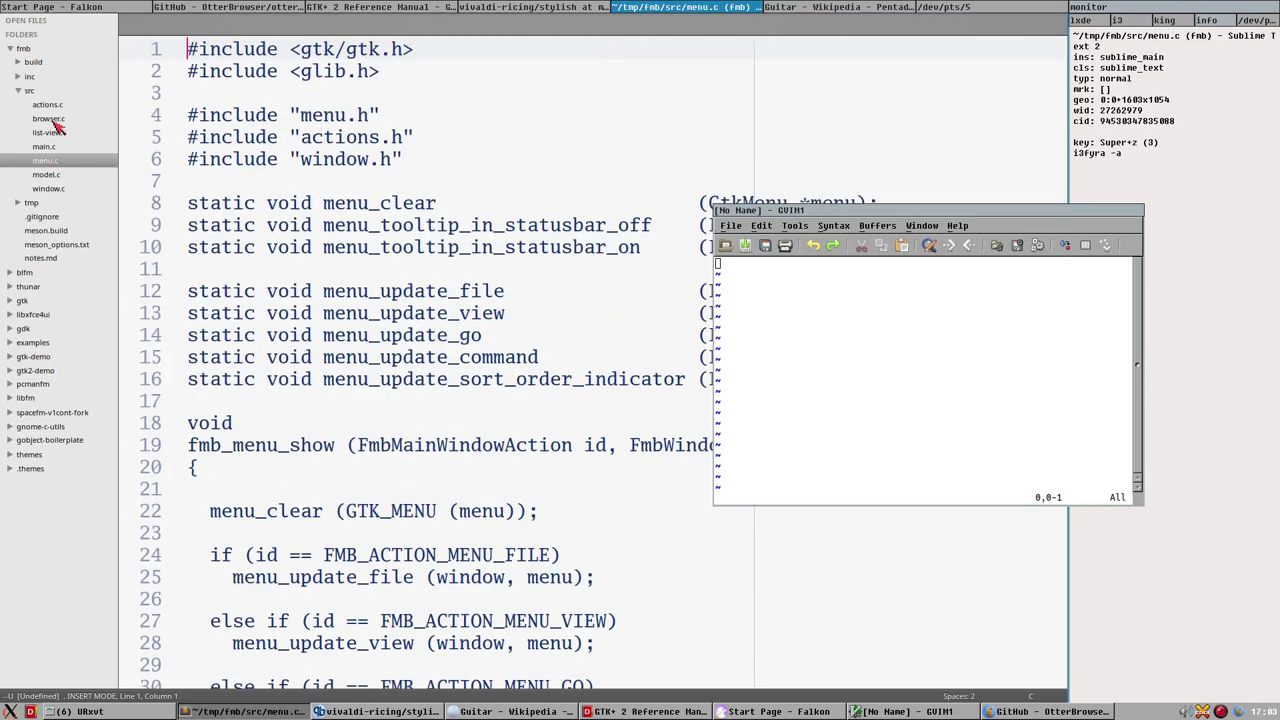
click(50, 119)
scroll(420, 250, down, 14)
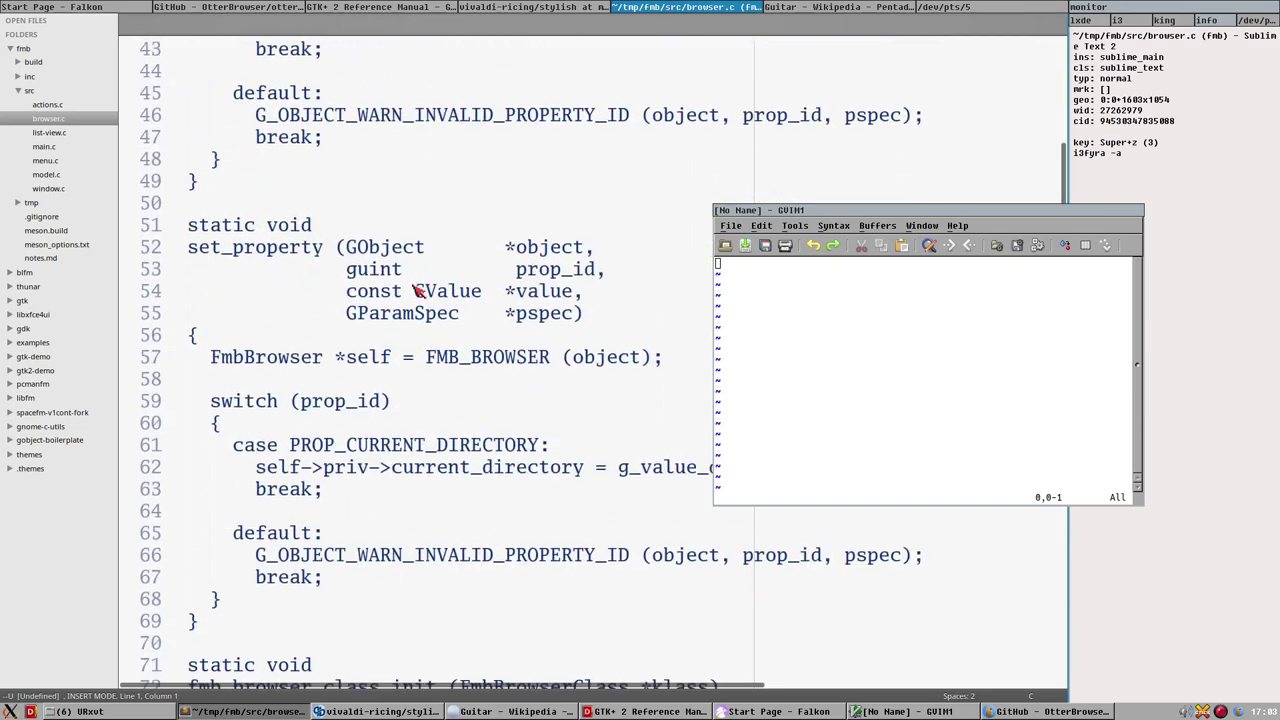
scroll(418, 290, down, 4)
scroll(437, 354, up, 11)
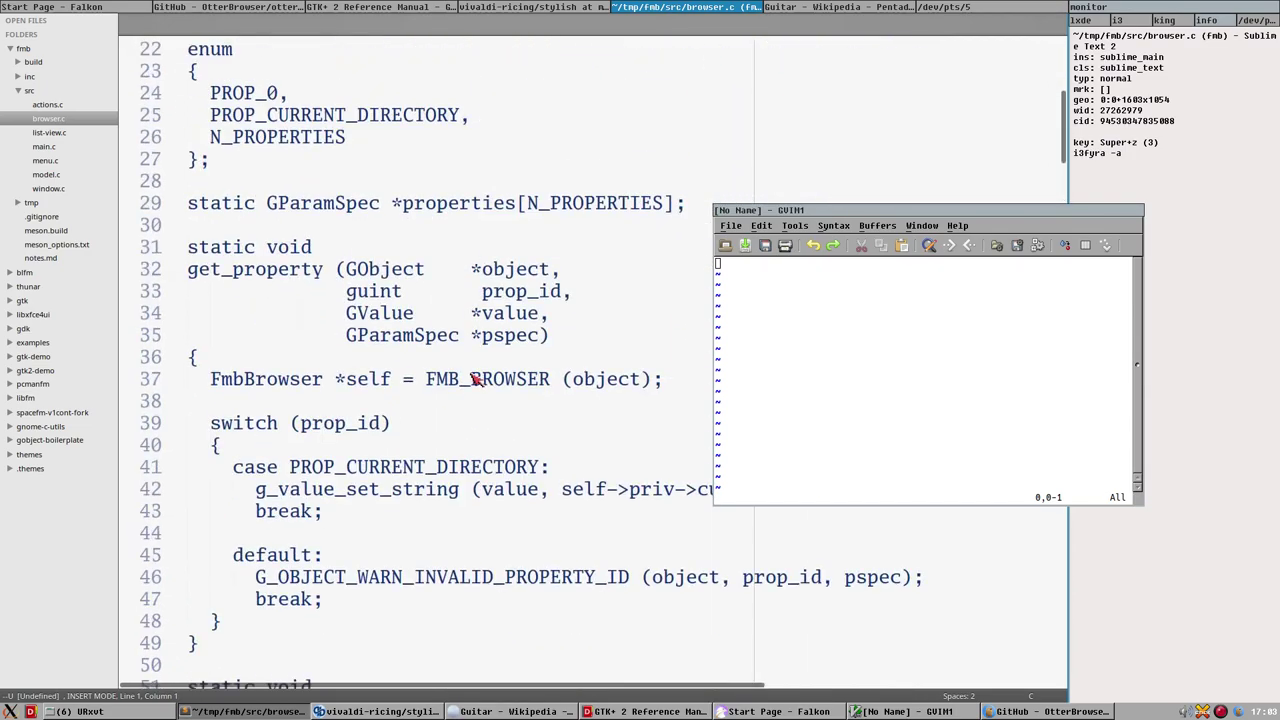
scroll(478, 378, up, 7)
drag(791, 210, 497, 261)
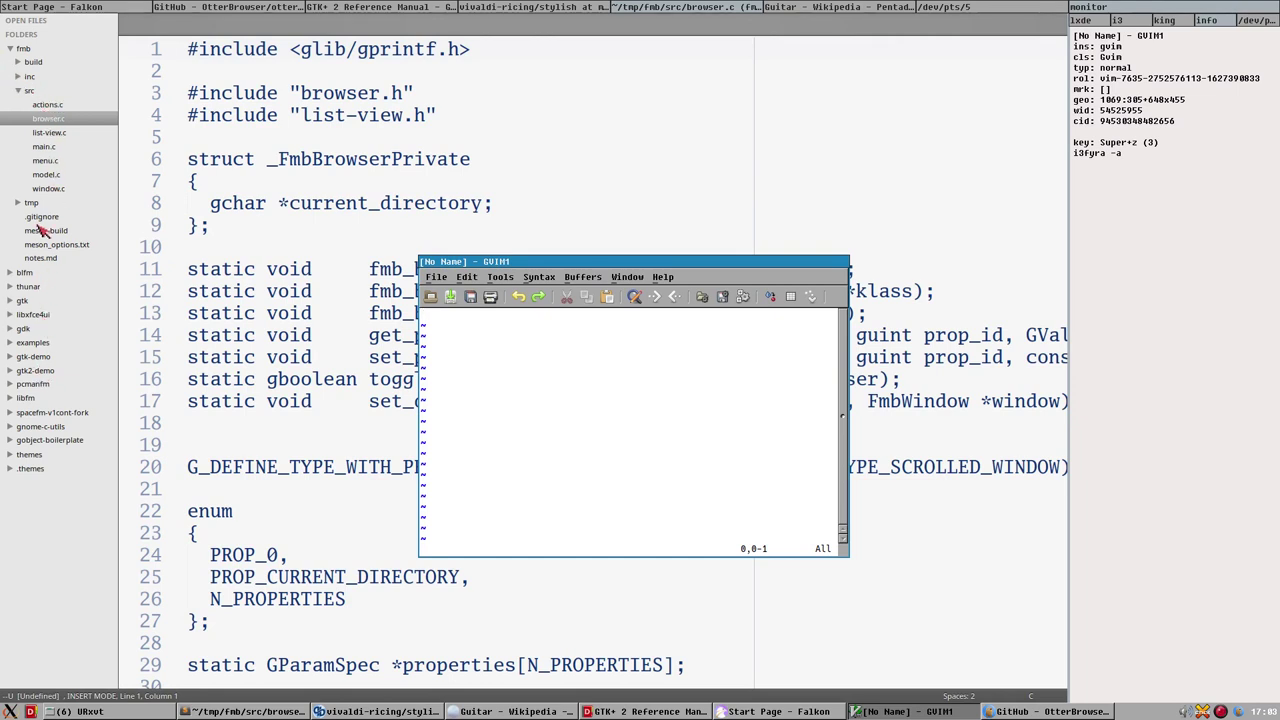
Step: Collapse the src and fmb folders, widen the sidebar slightly, and place the cursor on lines 5-6
click(26, 97)
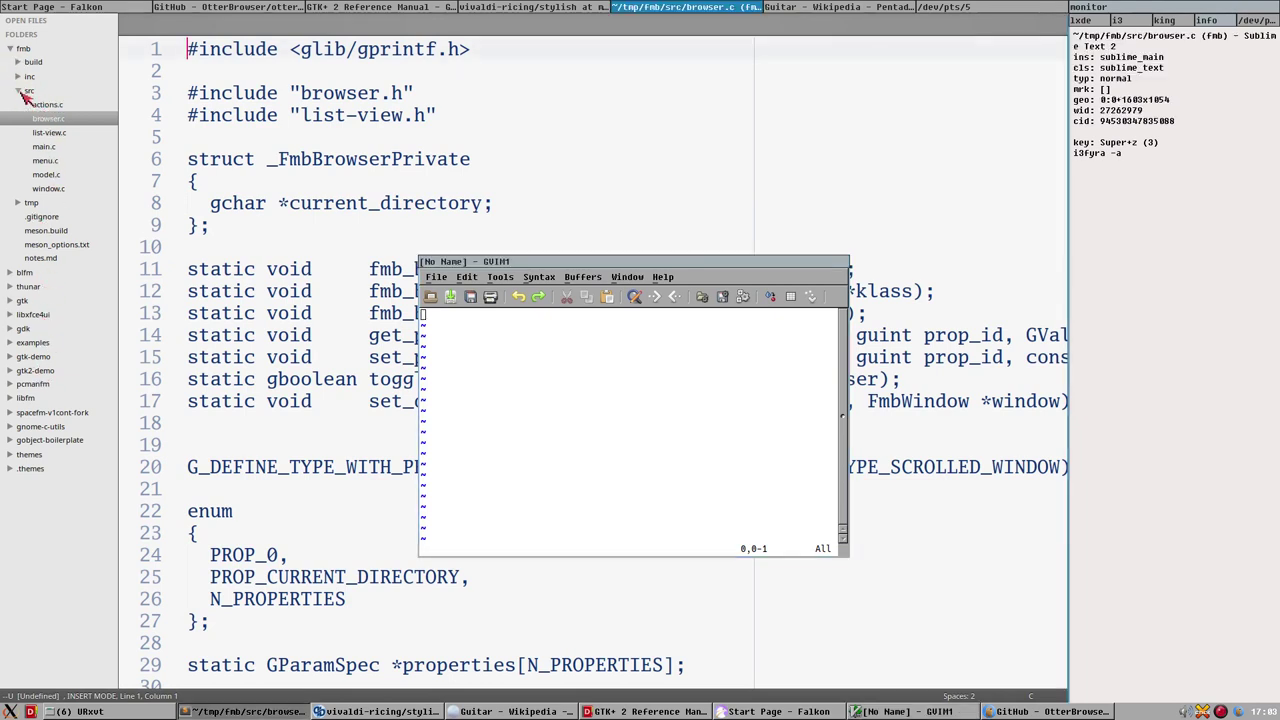
click(22, 90)
click(23, 52)
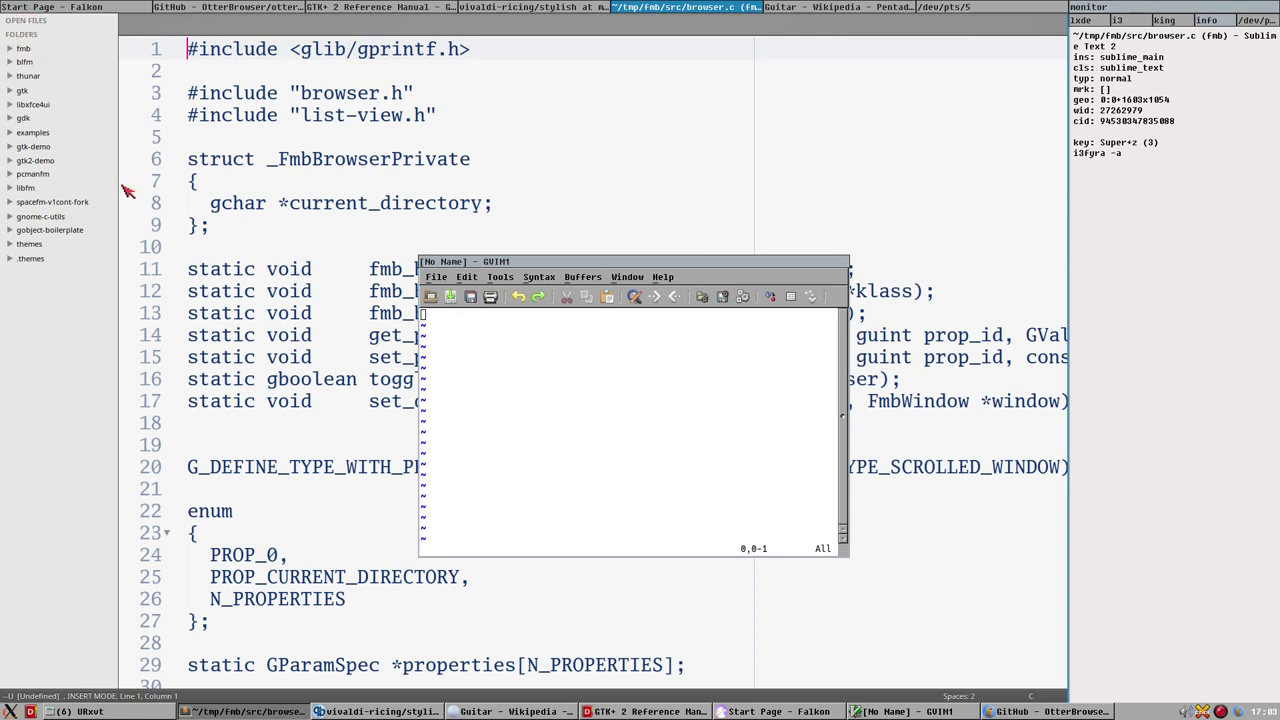
drag(117, 186, 126, 186)
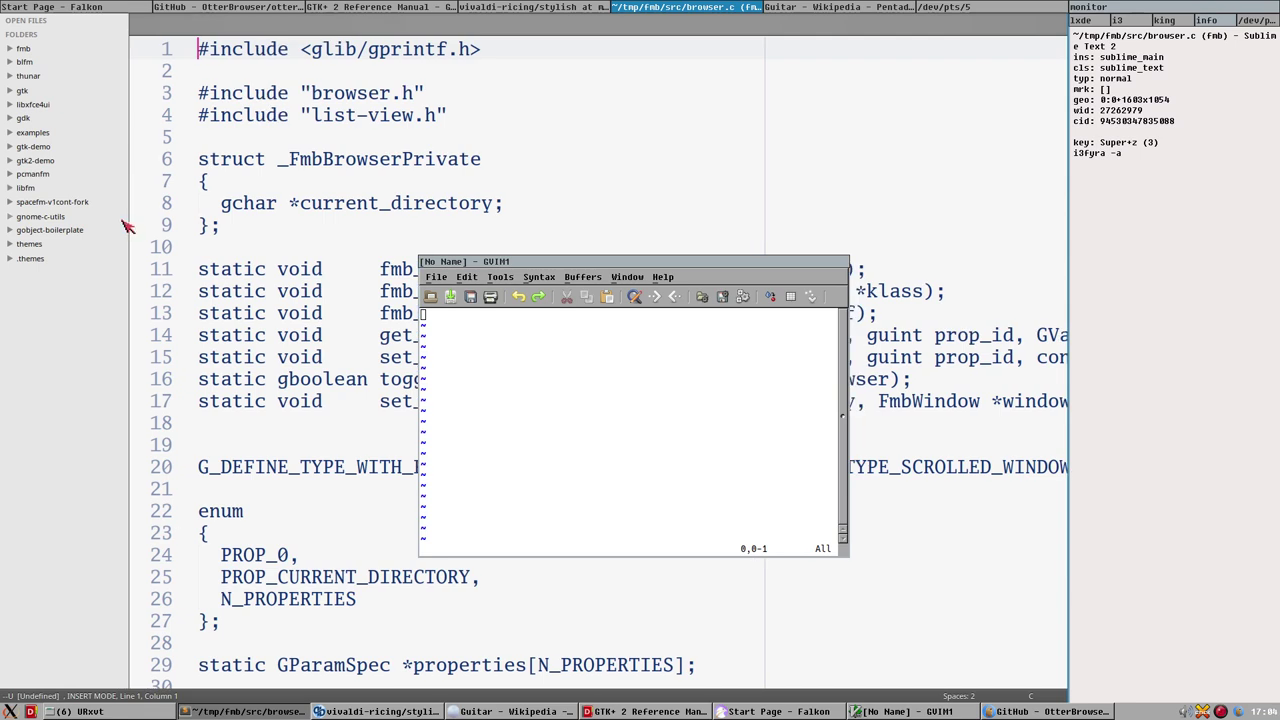
click(210, 160)
click(237, 134)
Step: Expand and collapse the gtk and examples folders while moving GVim up and to the right
click(510, 263)
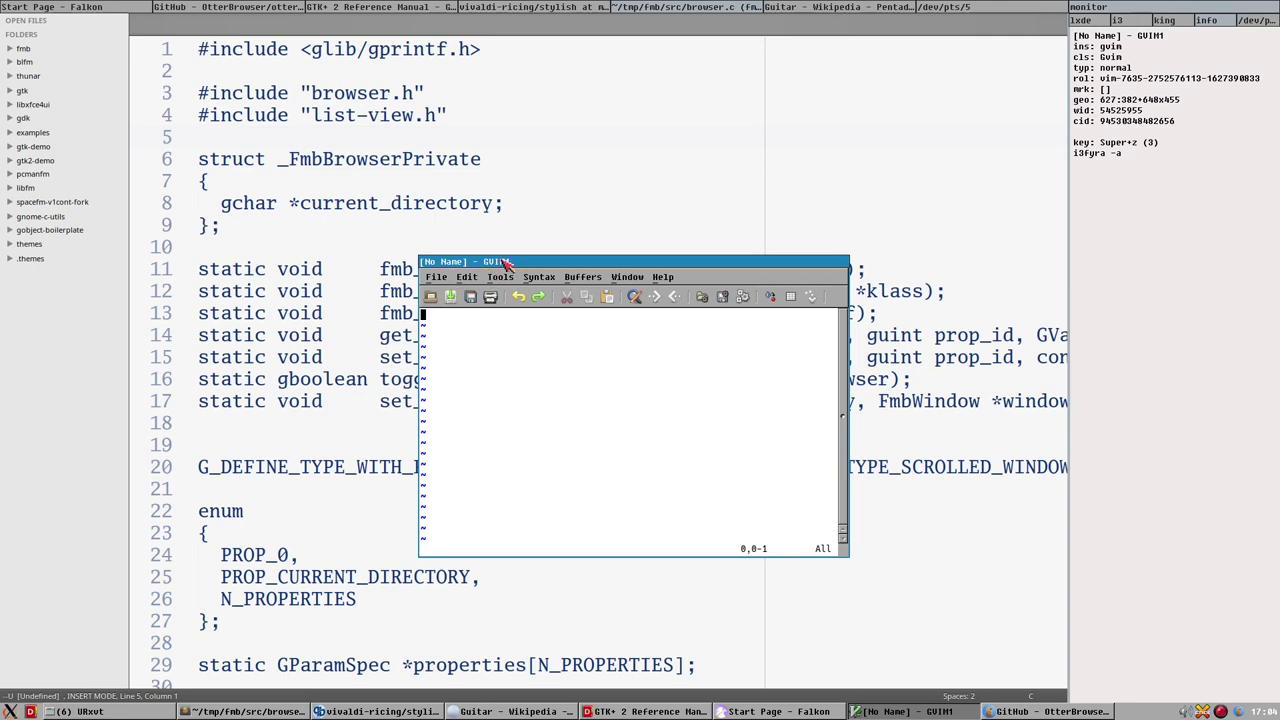
drag(501, 259, 529, 218)
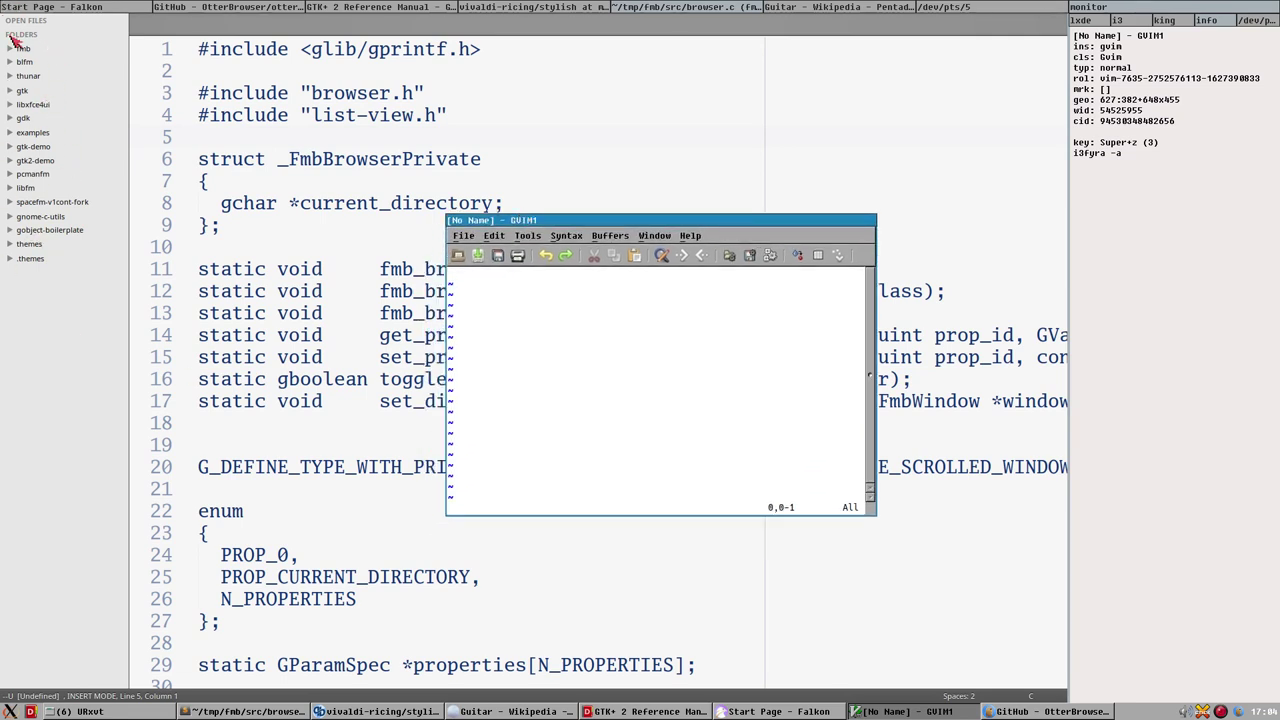
click(22, 91)
click(23, 91)
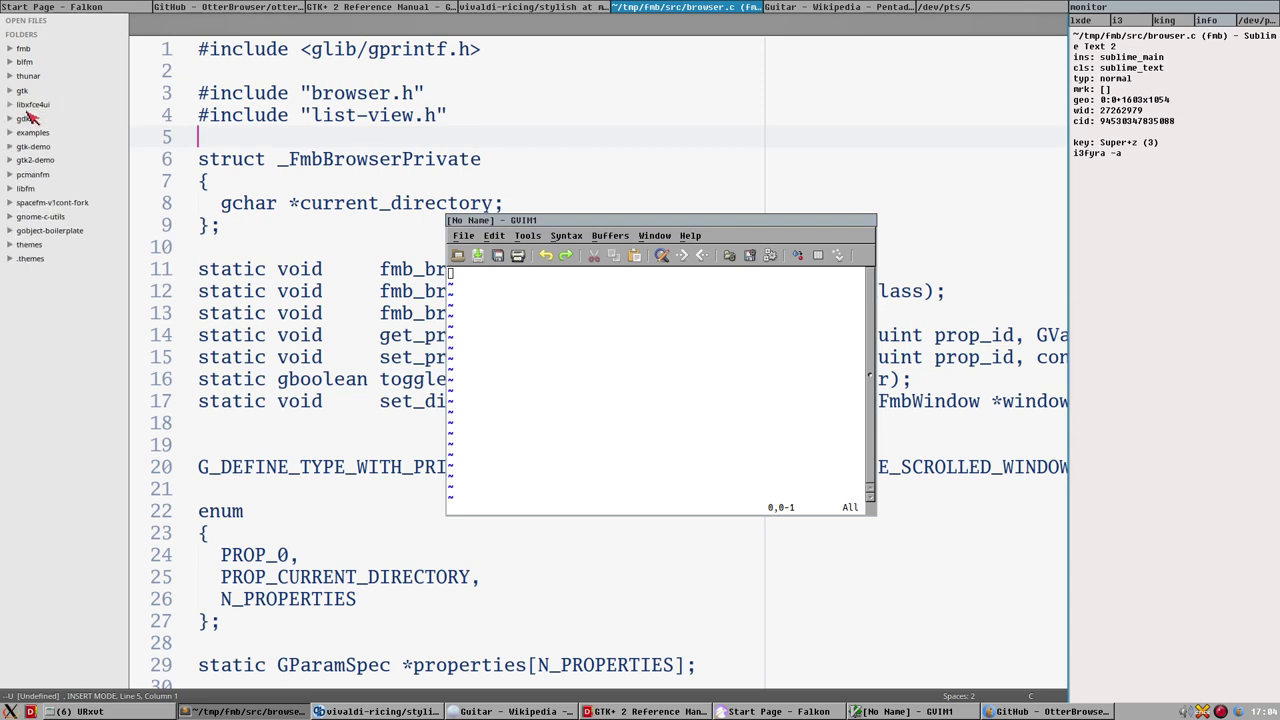
click(28, 132)
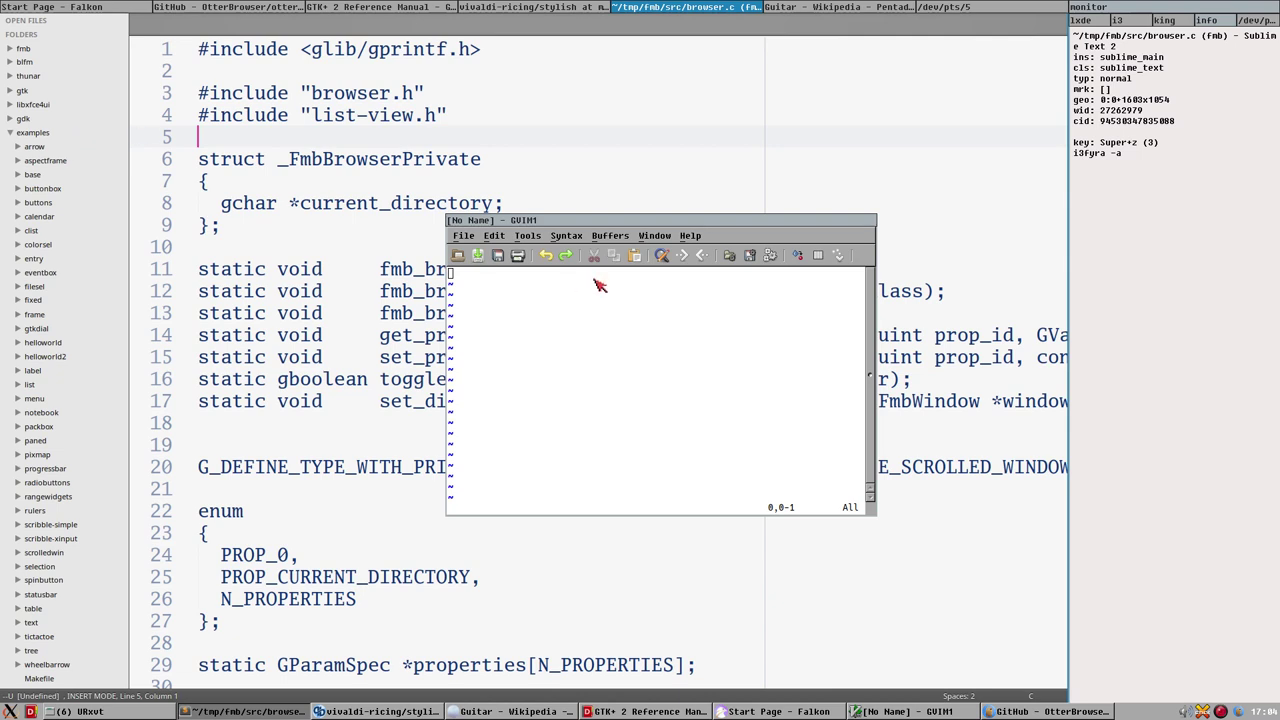
drag(567, 216, 651, 244)
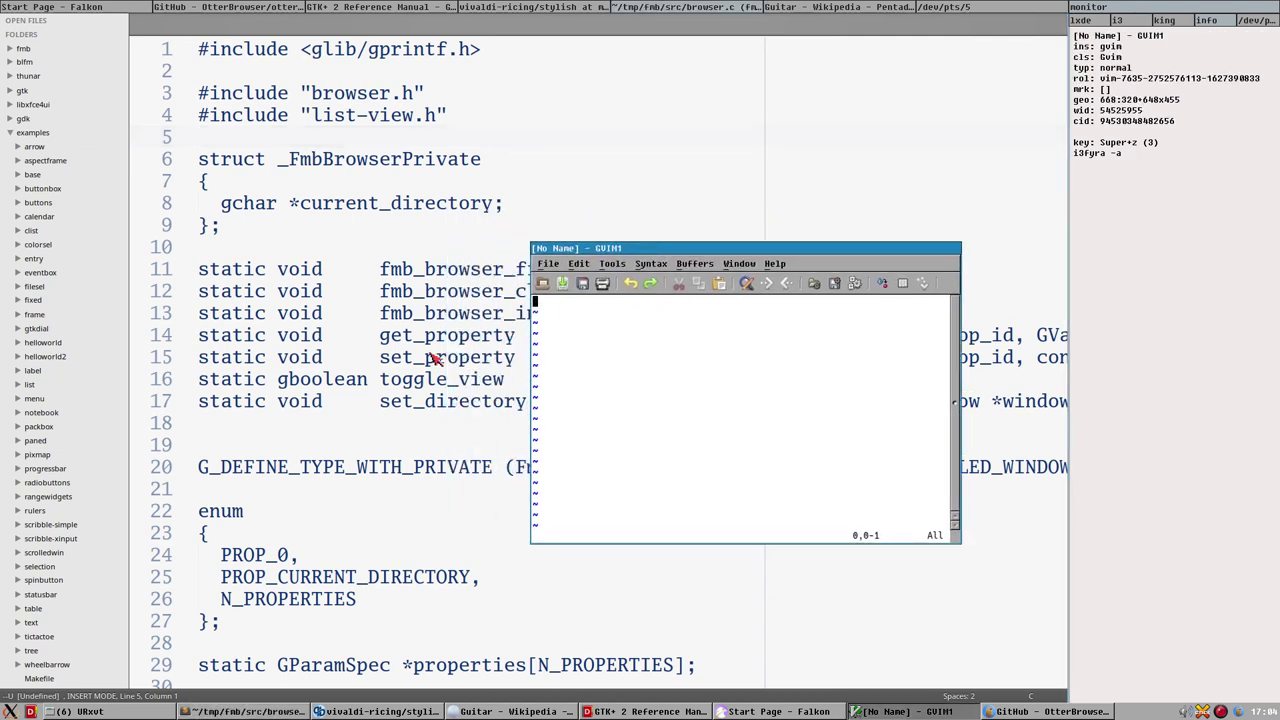
click(26, 136)
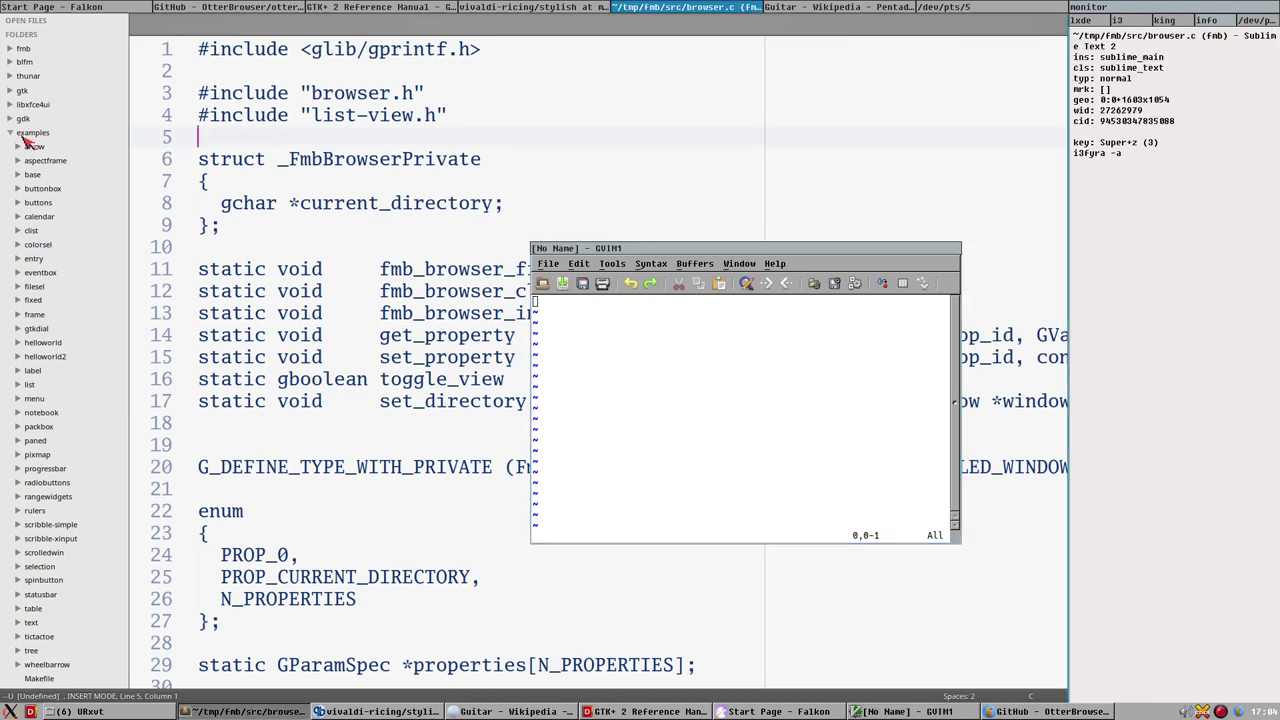
drag(608, 248, 657, 261)
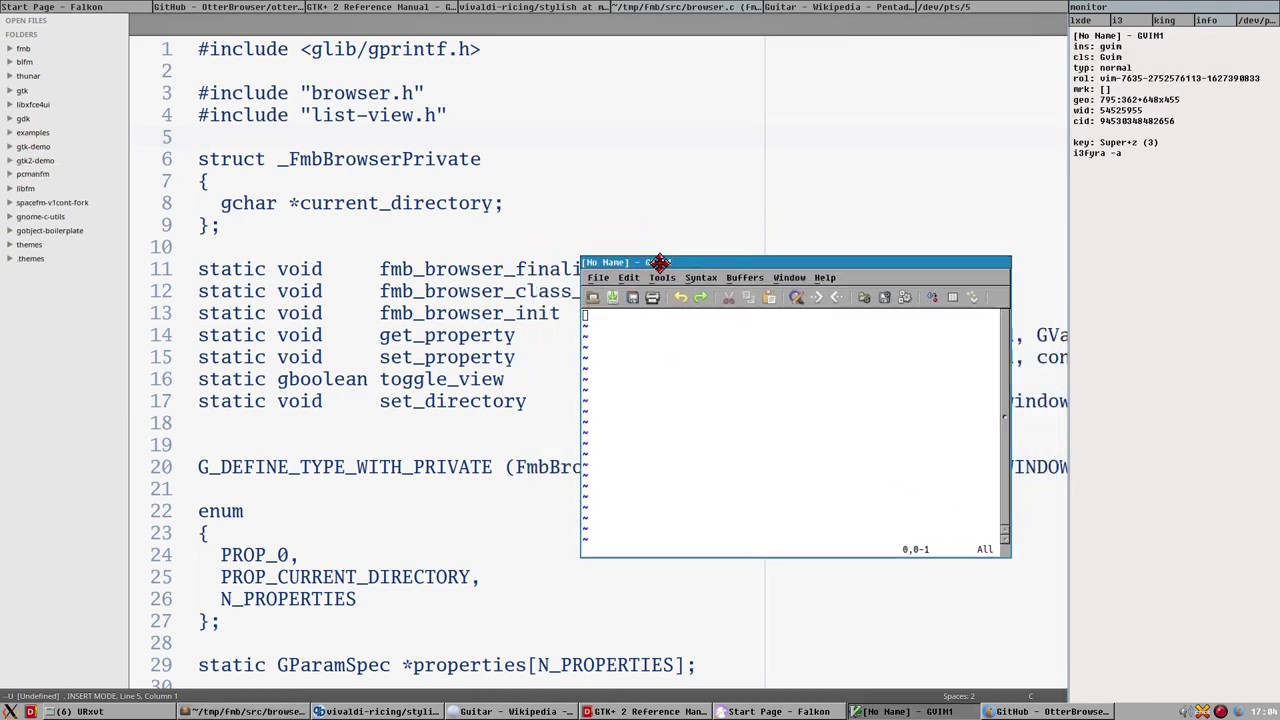
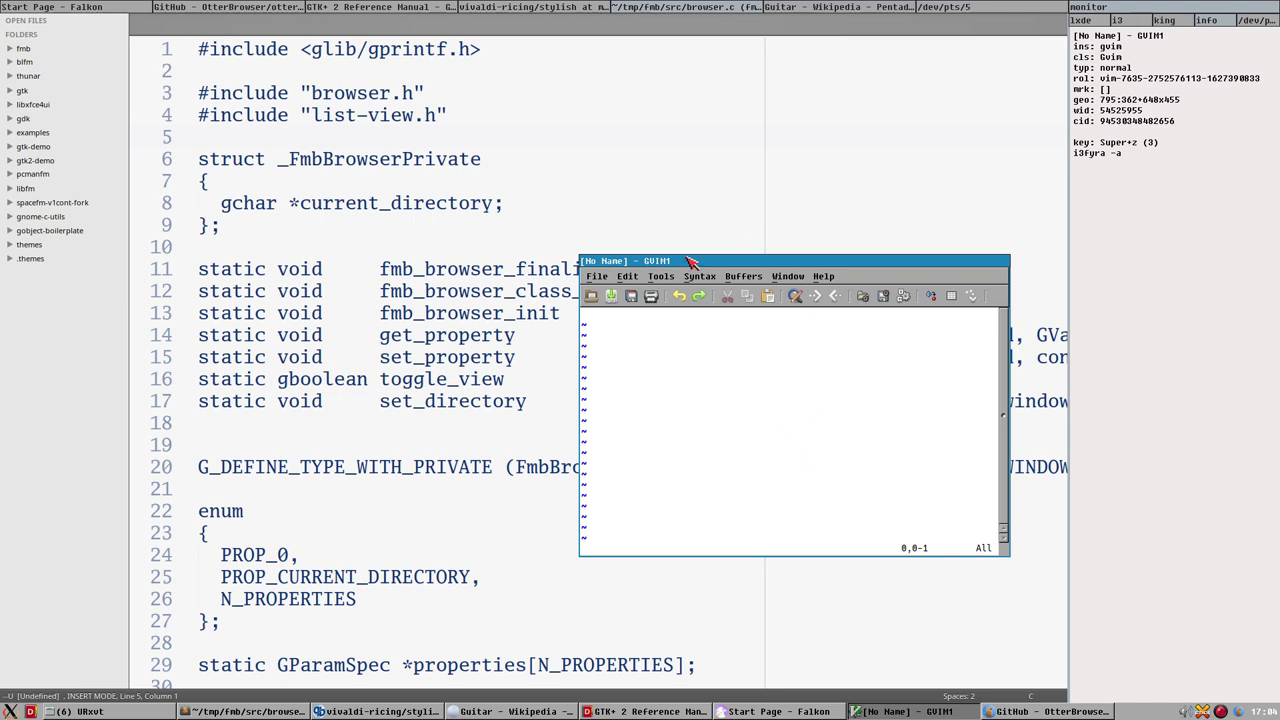
Step: Move the empty GVim window left and bring the /dev/pts/5 terminal to the background
drag(688, 262, 490, 260)
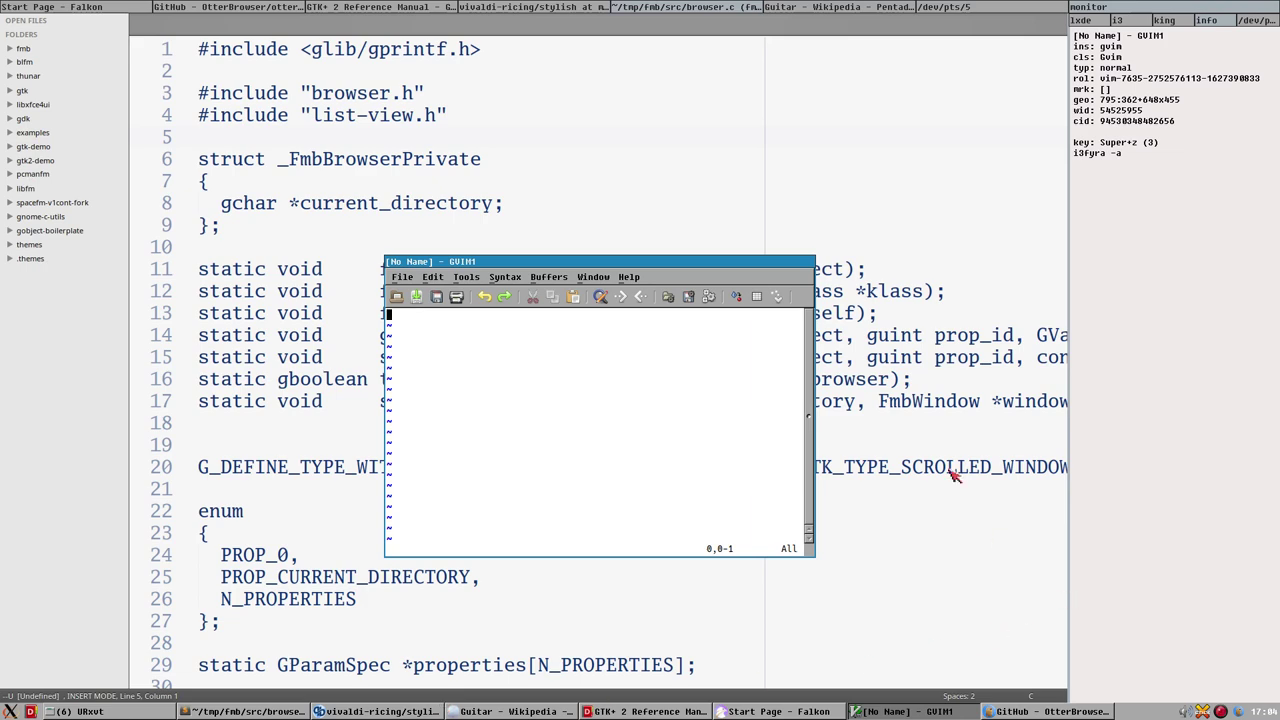
click(975, 7)
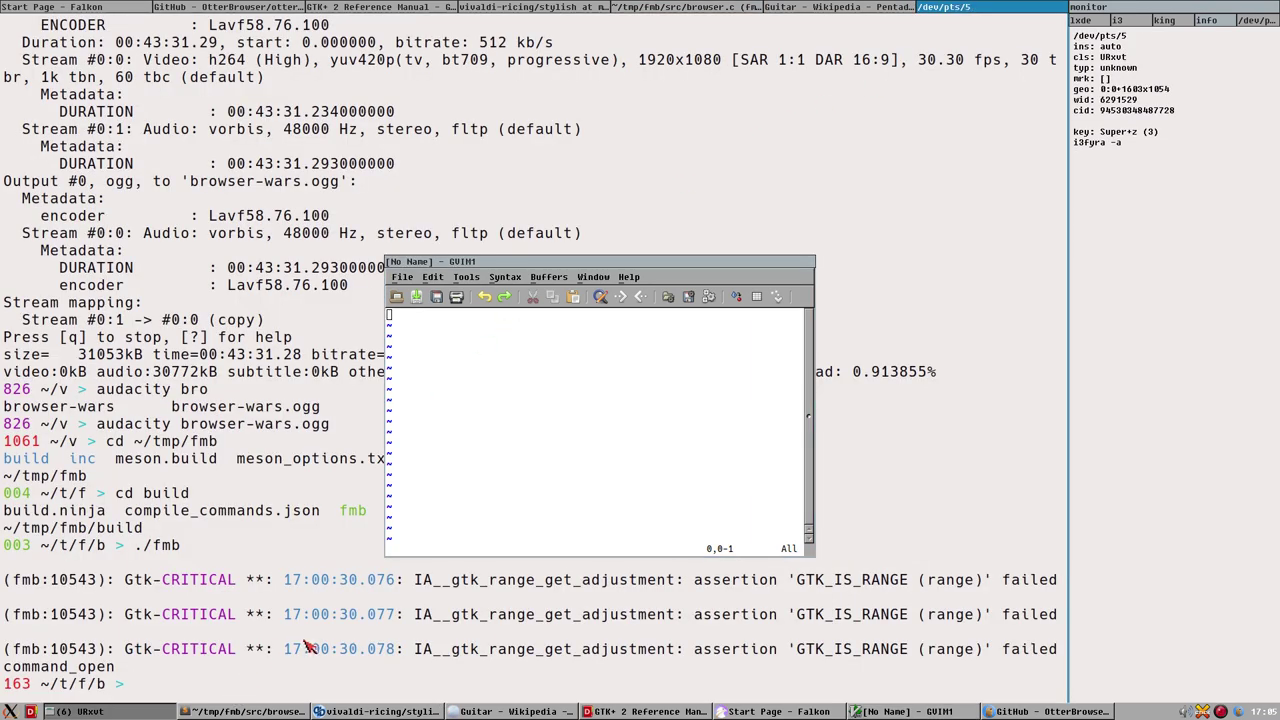
Step: Launch PCManFM from the terminal as a floating window moved up and right
text(pcmanfm)
key(Return)
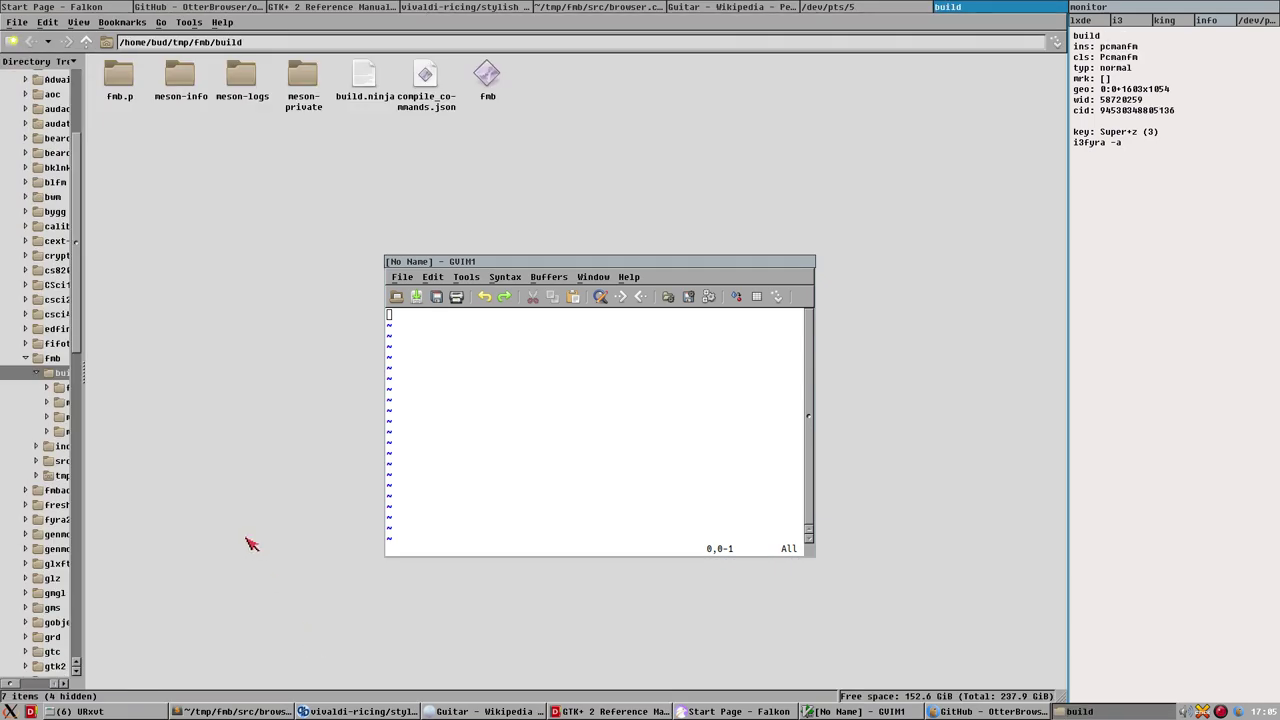
key(super+z)
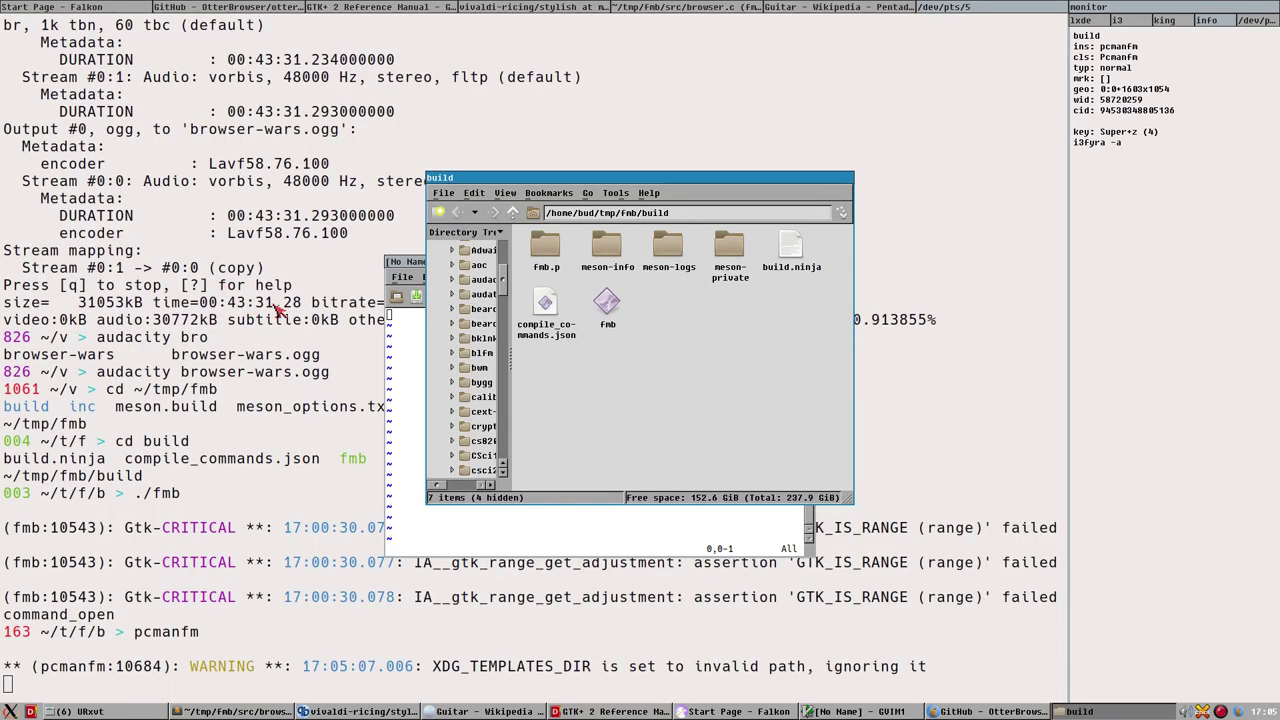
drag(567, 187, 780, 157)
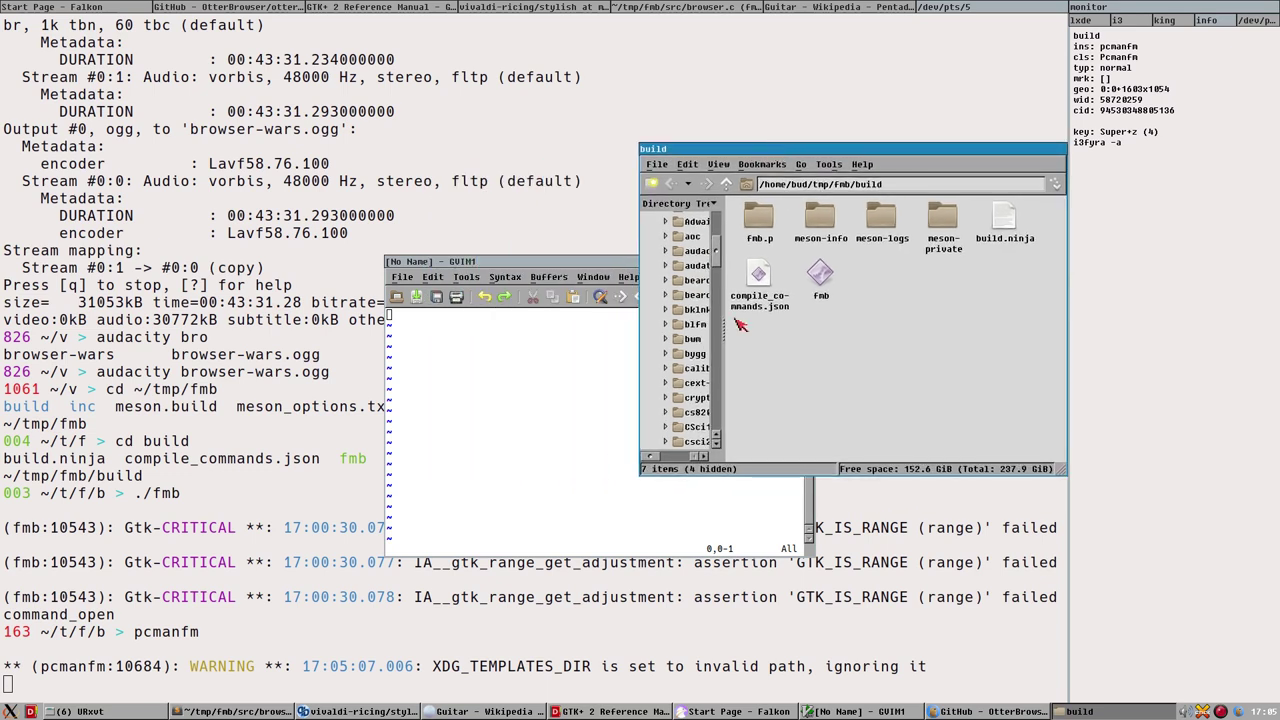
Step: Widen PCManFM's Directory Tree pane, scroll it to the top, and shift GVim left
drag(720, 333, 812, 333)
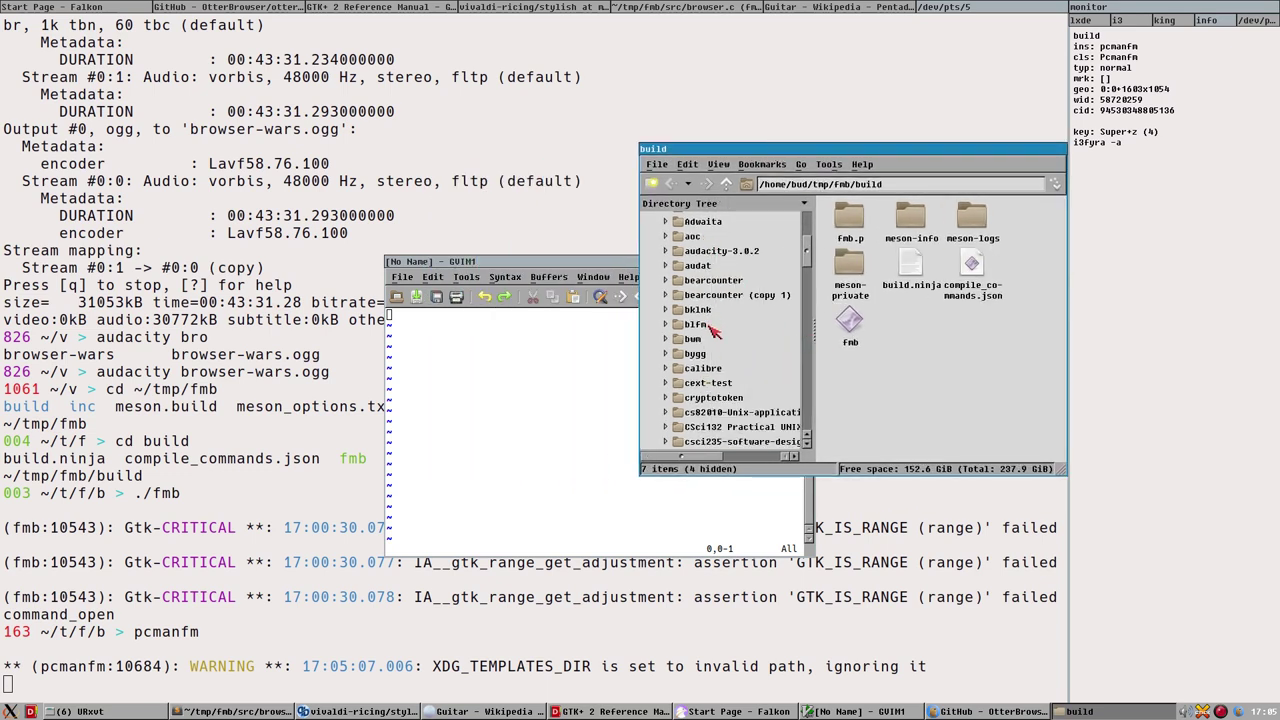
scroll(712, 330, up, 5)
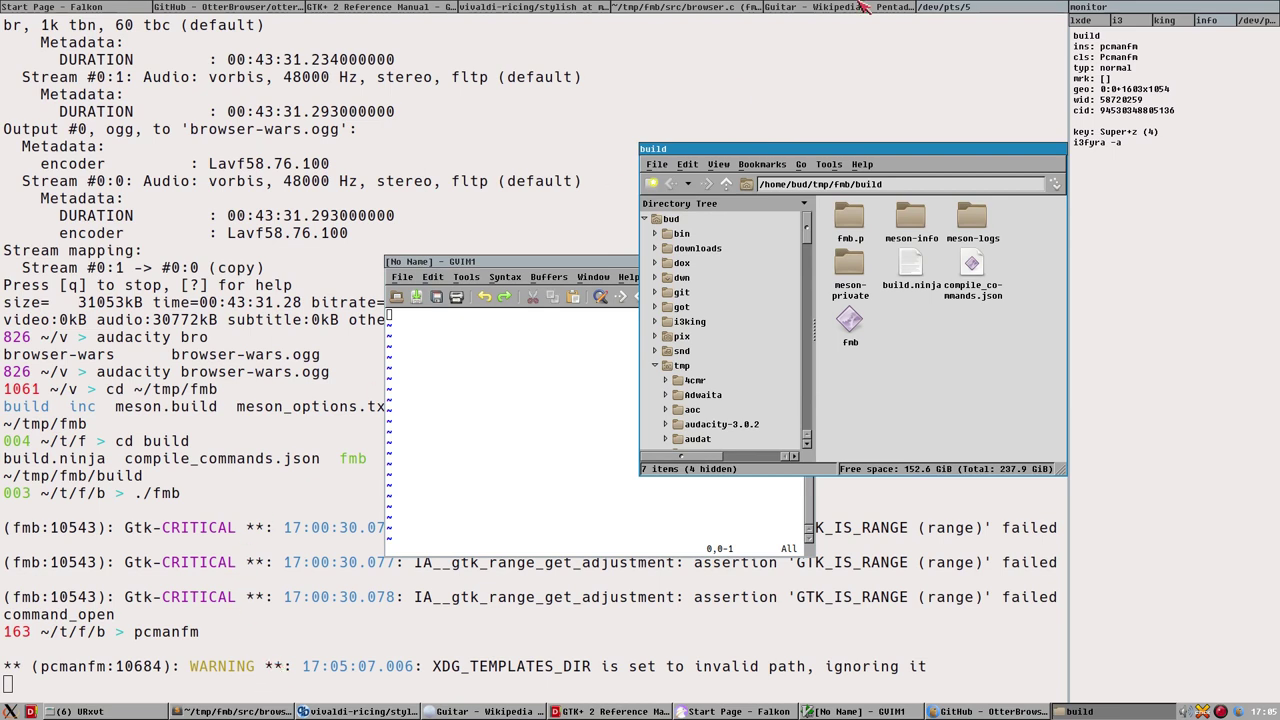
drag(509, 266, 231, 251)
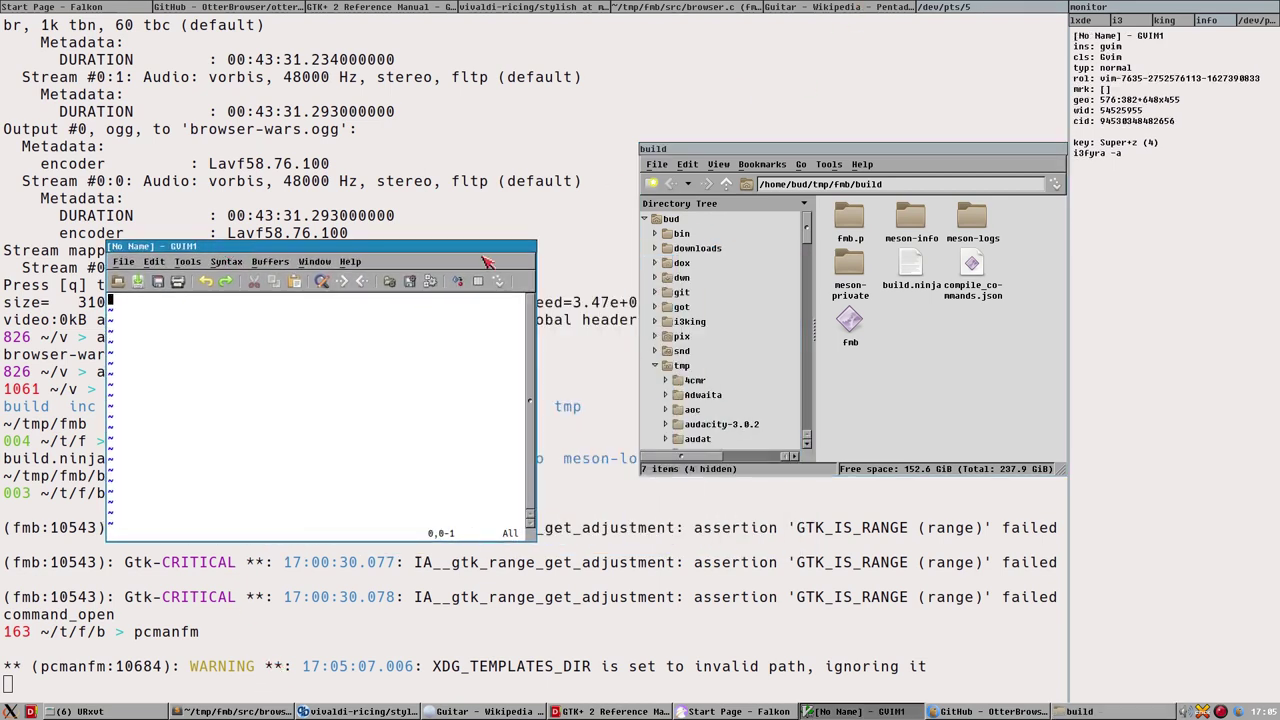
click(727, 168)
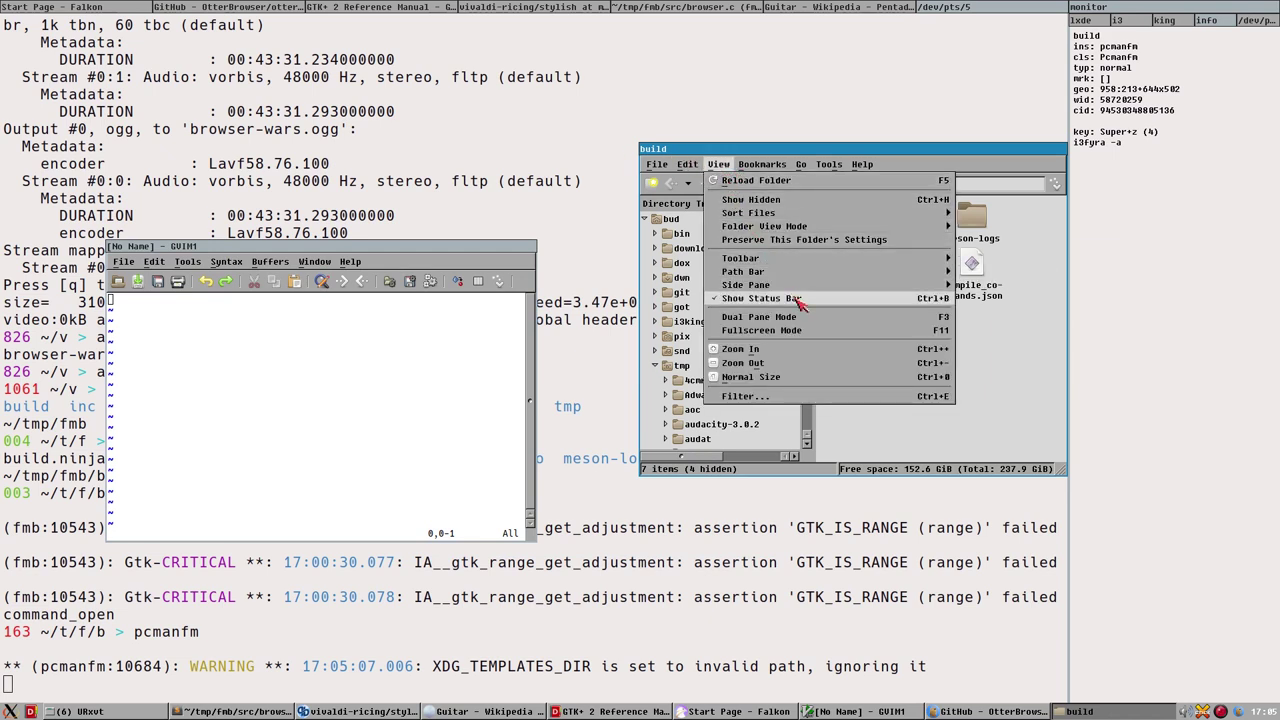
Step: Switch the build folder to Detailed List View and select meson-logs
mouse_move(829, 273)
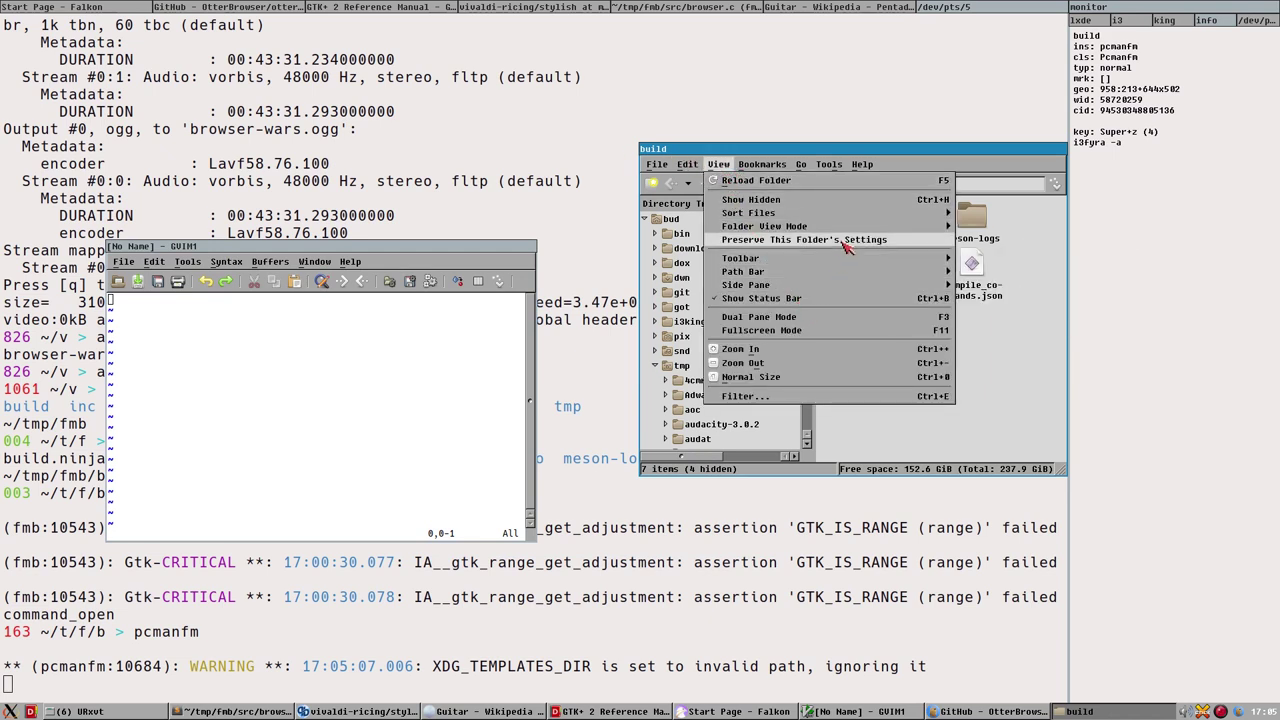
mouse_move(853, 231)
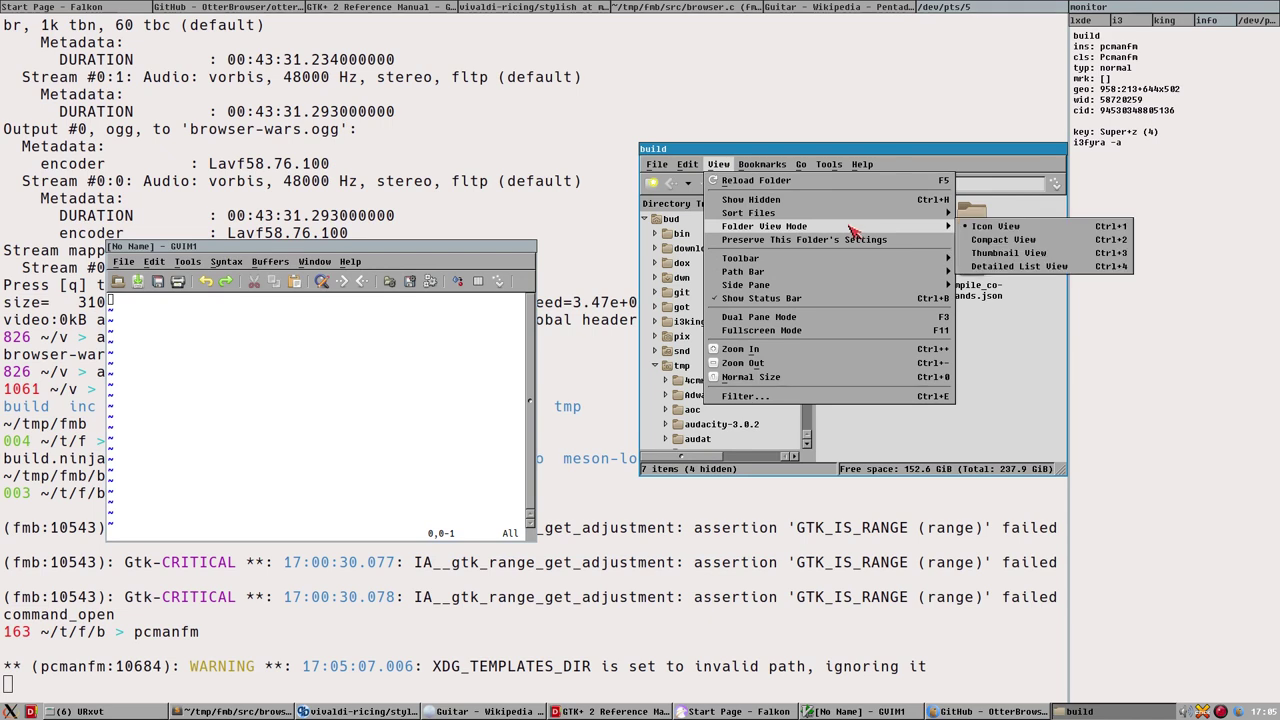
click(1055, 268)
click(925, 255)
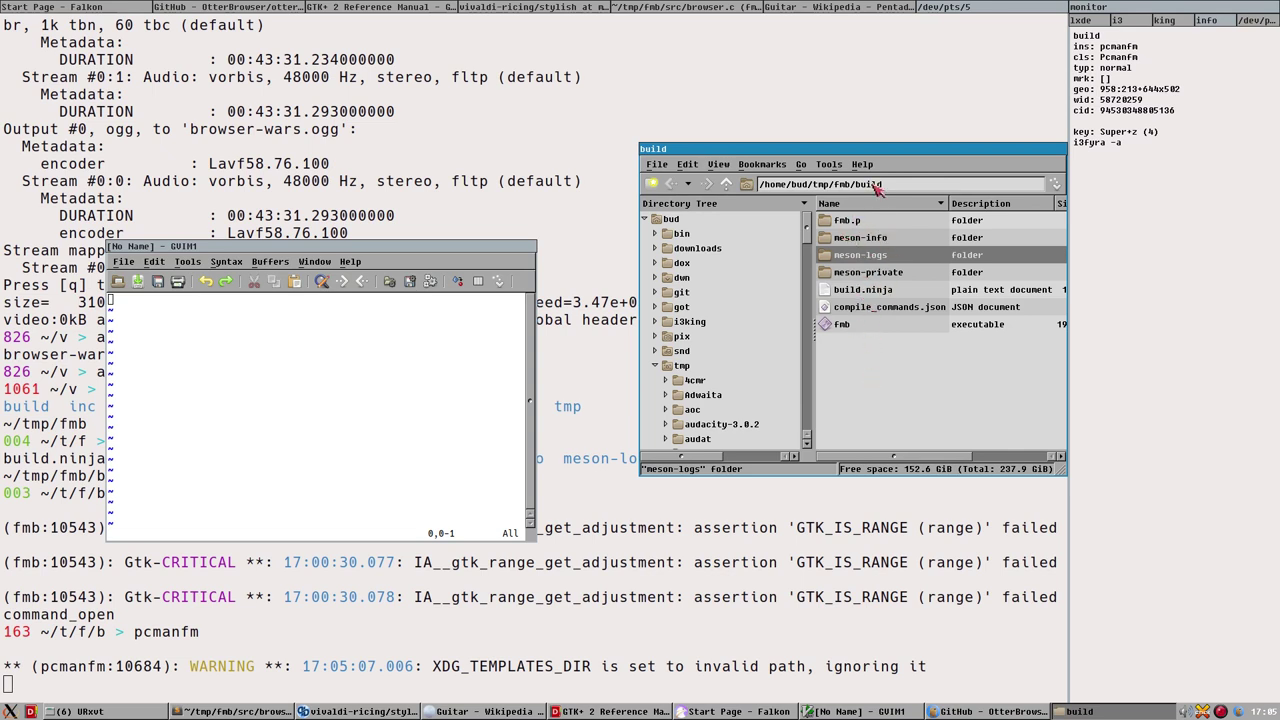
Step: Sort by Description, restore the original order, then move GVim down and right
click(964, 206)
click(956, 207)
click(724, 164)
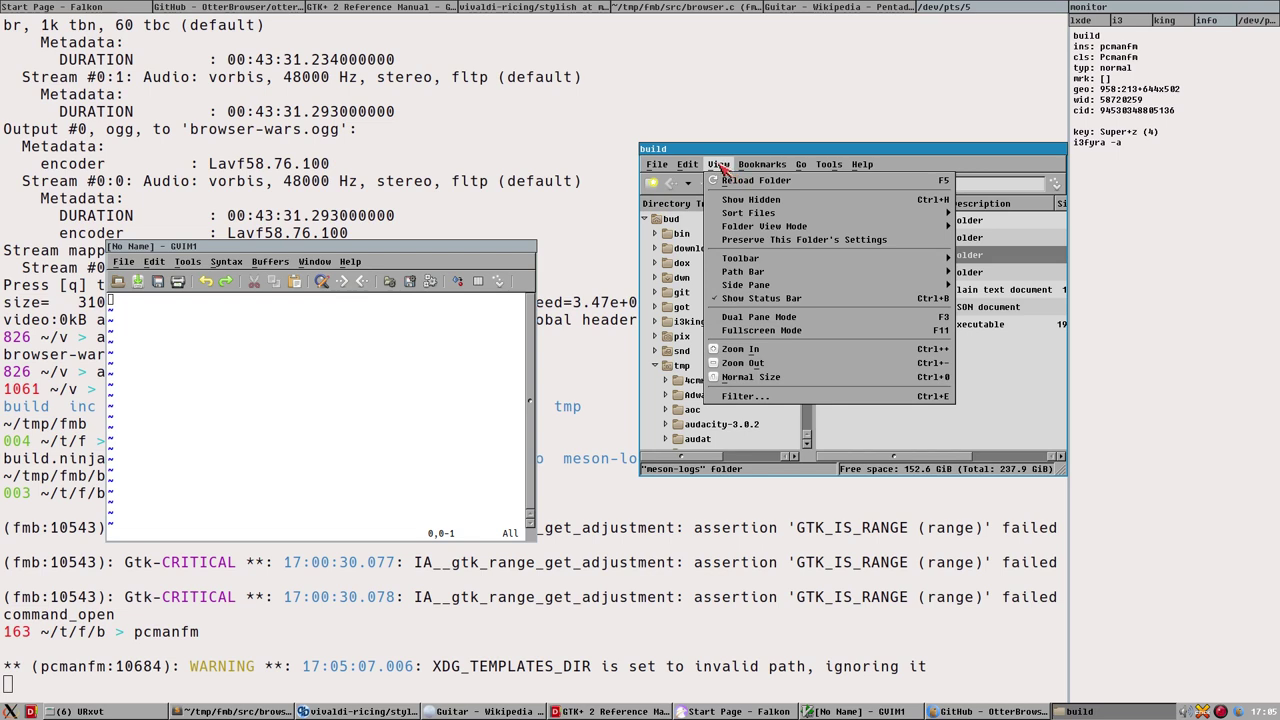
click(721, 166)
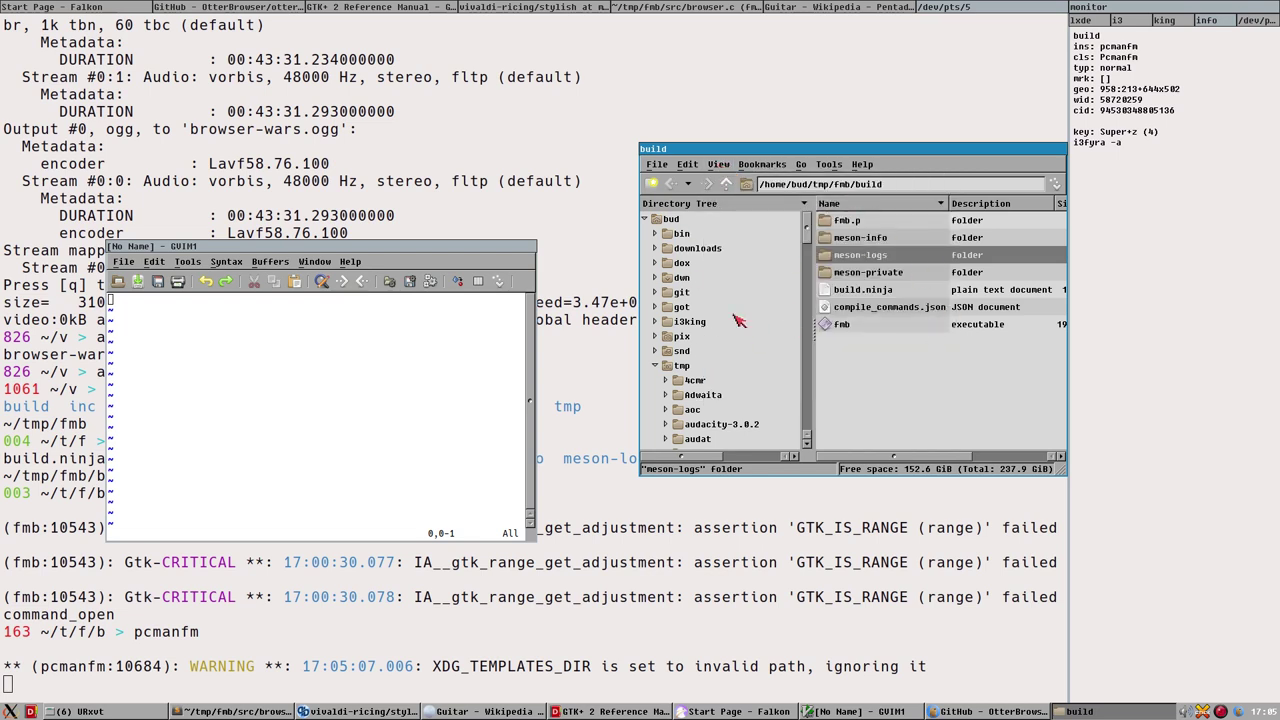
drag(430, 246, 517, 343)
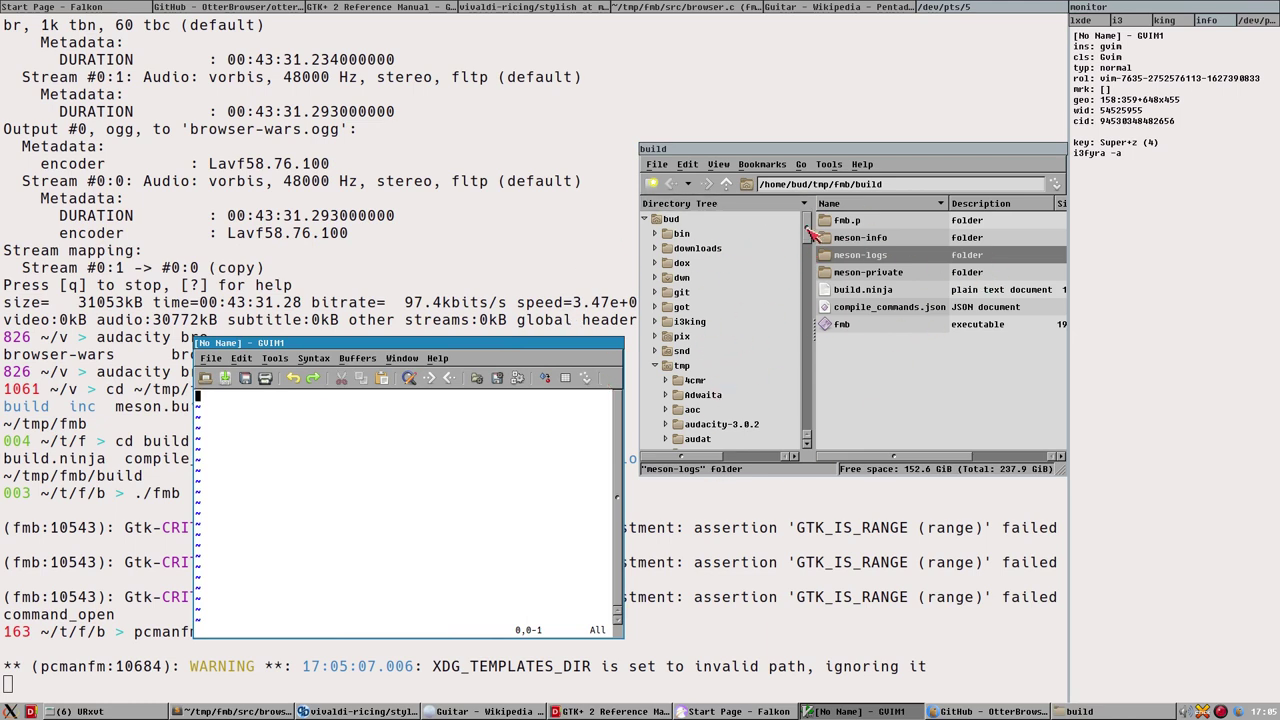
Step: Go from tmp to the home folder bud in the Directory Tree and raise GVim
mouse_move(814, 234)
mouse_down()
mouse_move(814, 275)
mouse_move(815, 228)
mouse_up()
click(680, 366)
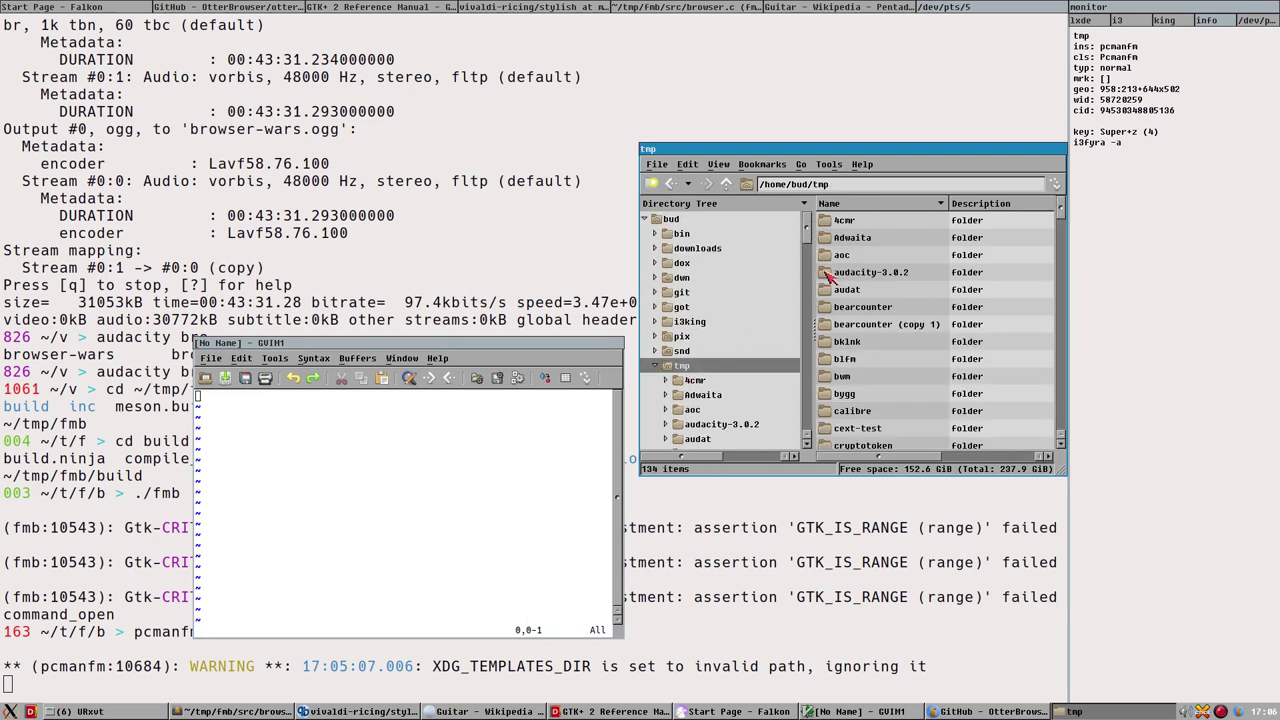
click(672, 220)
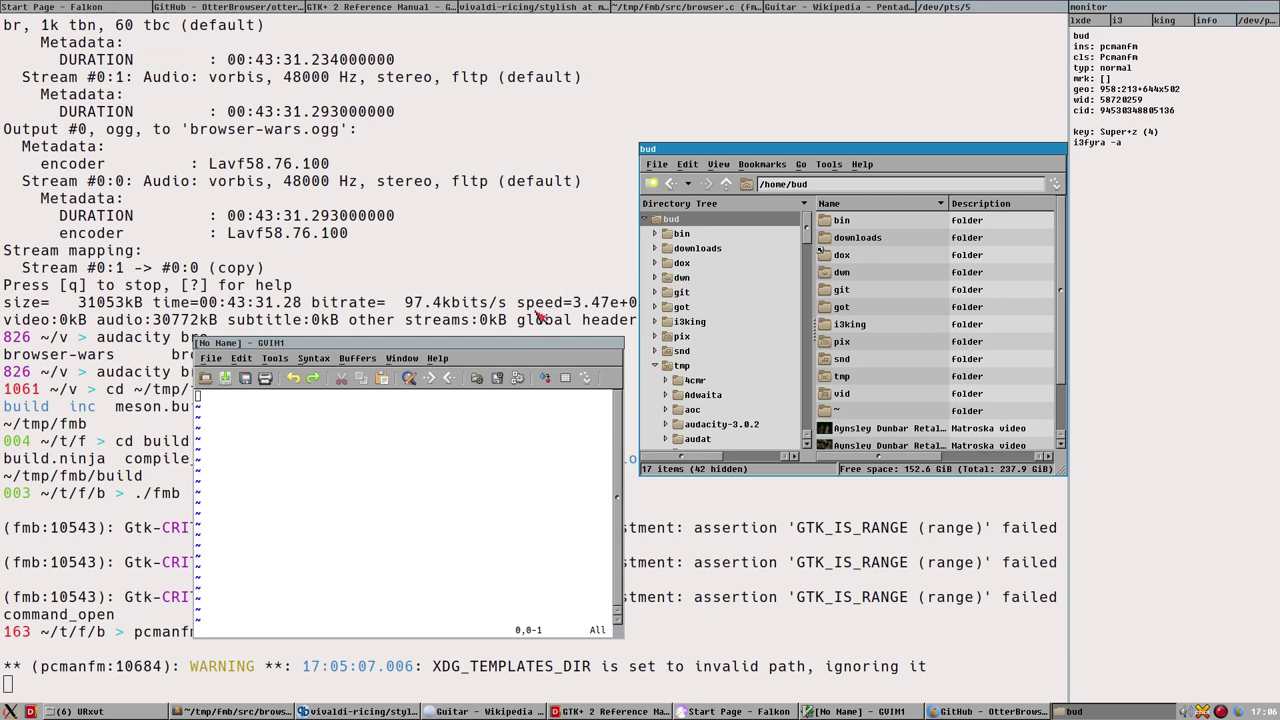
drag(520, 352, 500, 174)
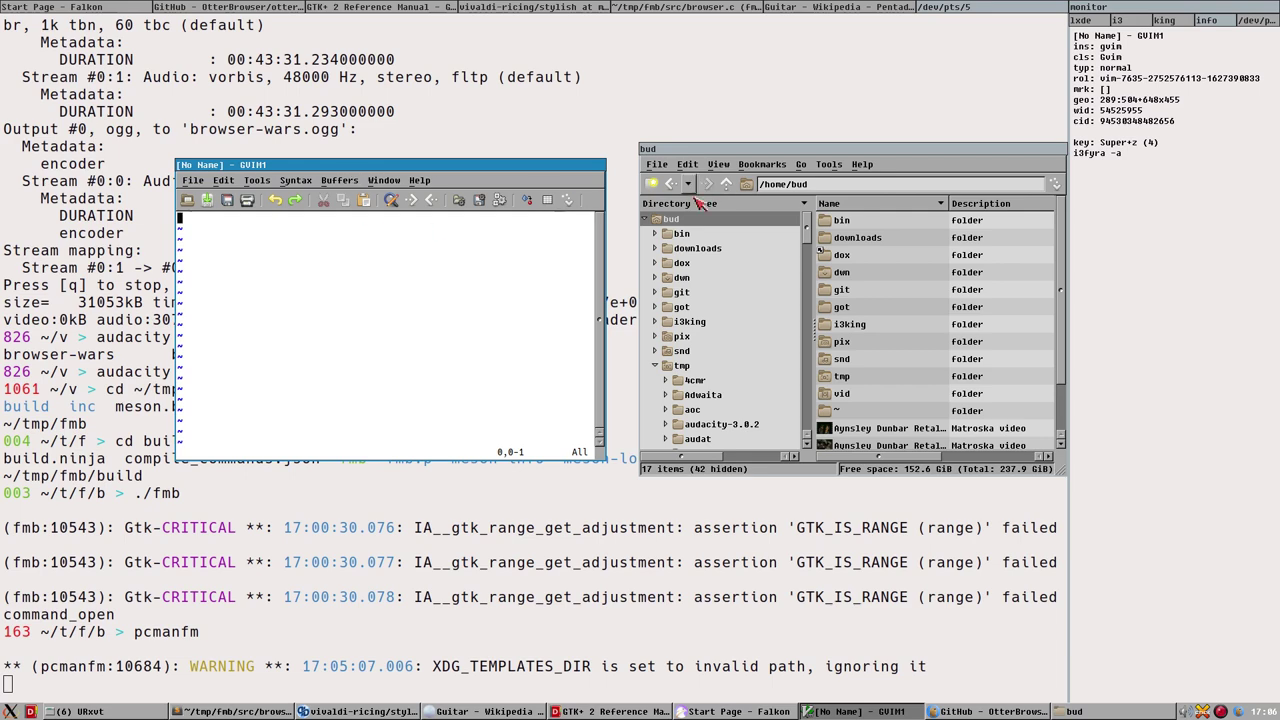
Step: Cycle the i3 tabs past the browser pages to Sublime Text's browser.c
click(416, 7)
click(216, 7)
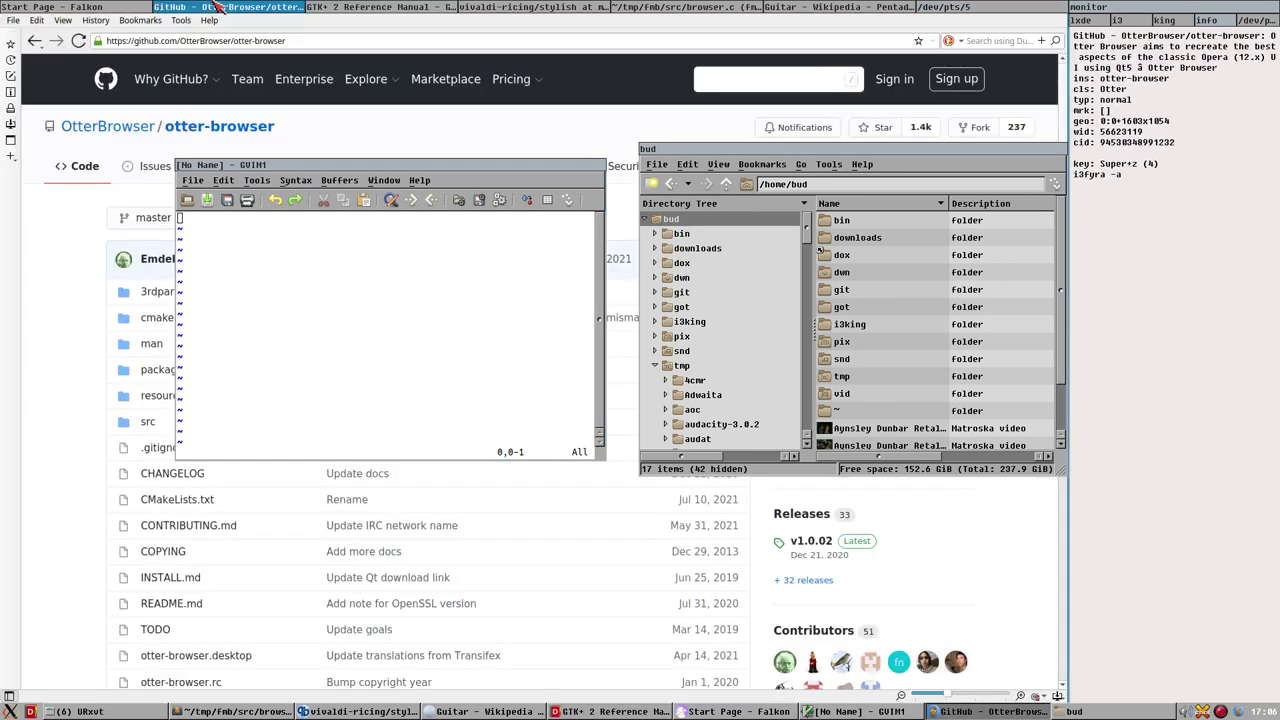
click(578, 7)
click(706, 7)
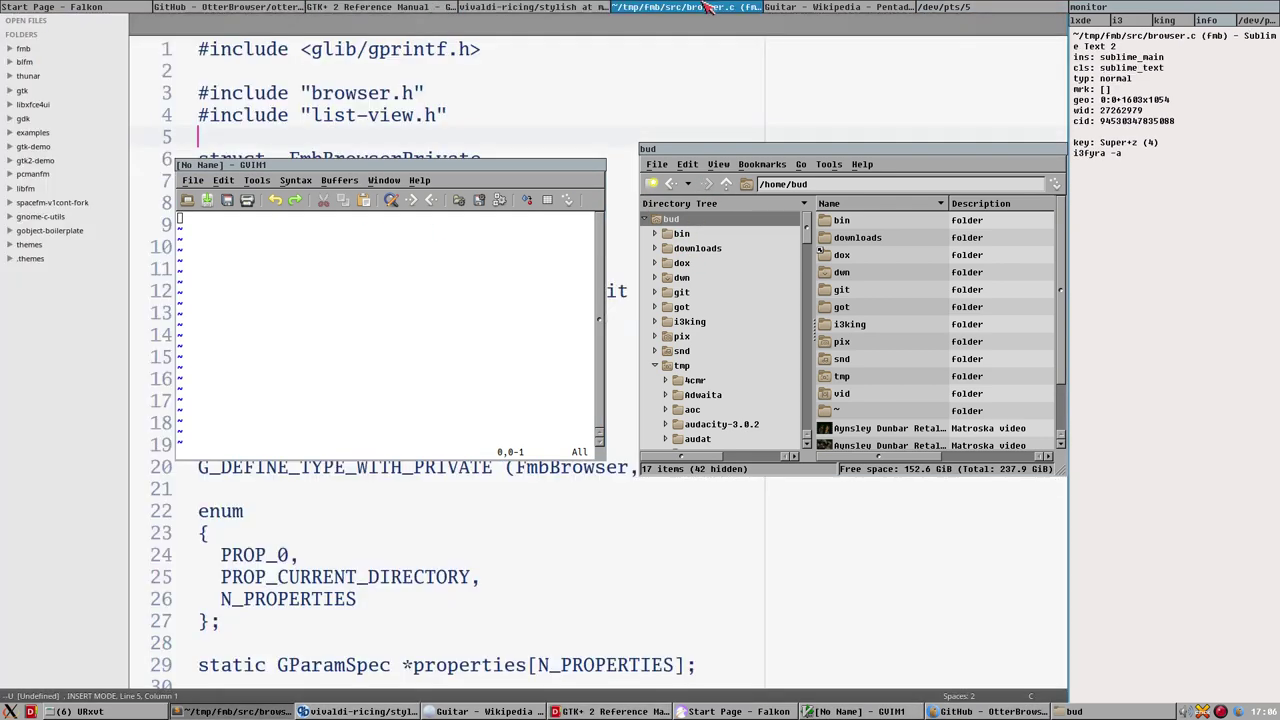
Step: Expand fmb and the project folder below it in Sublime's sidebar
click(11, 49)
click(35, 173)
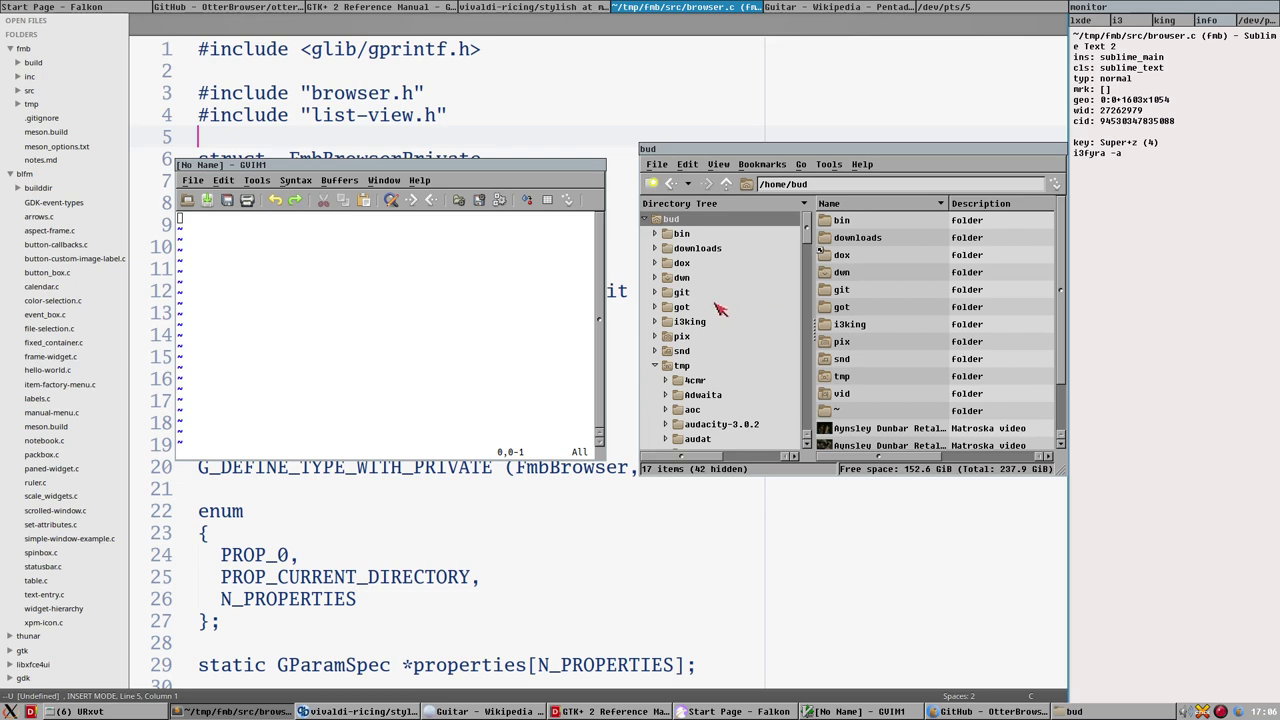
click(277, 166)
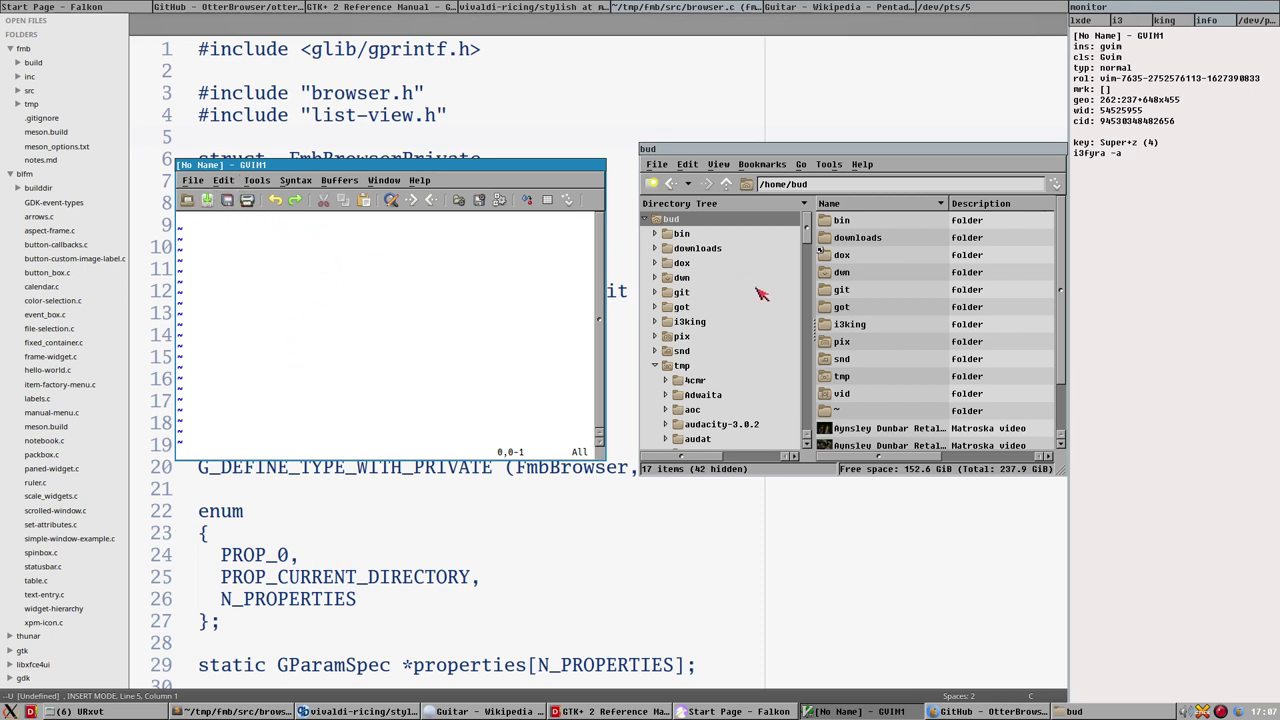
Step: Open ~/bin in PCManFM and drag bashbud, audioswitch and bupcontrol into GVim
click(863, 291)
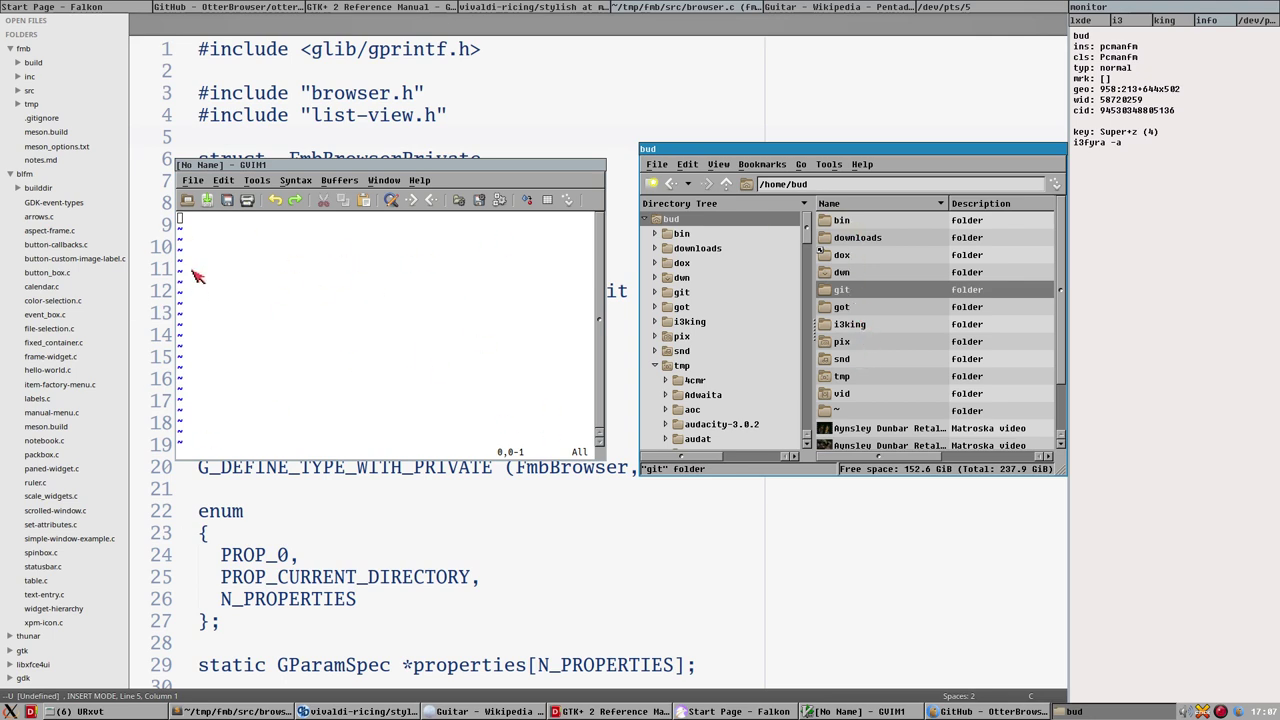
double_click(842, 224)
click(856, 273)
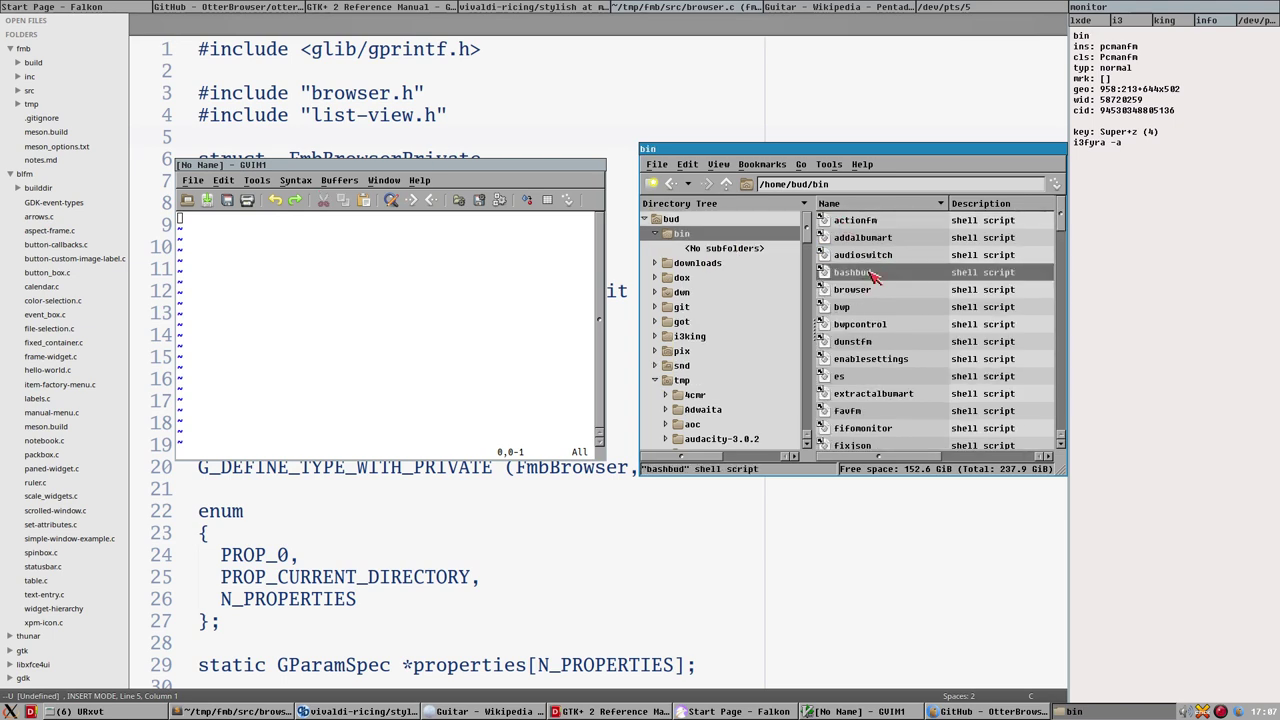
drag(855, 273, 356, 322)
click(878, 256)
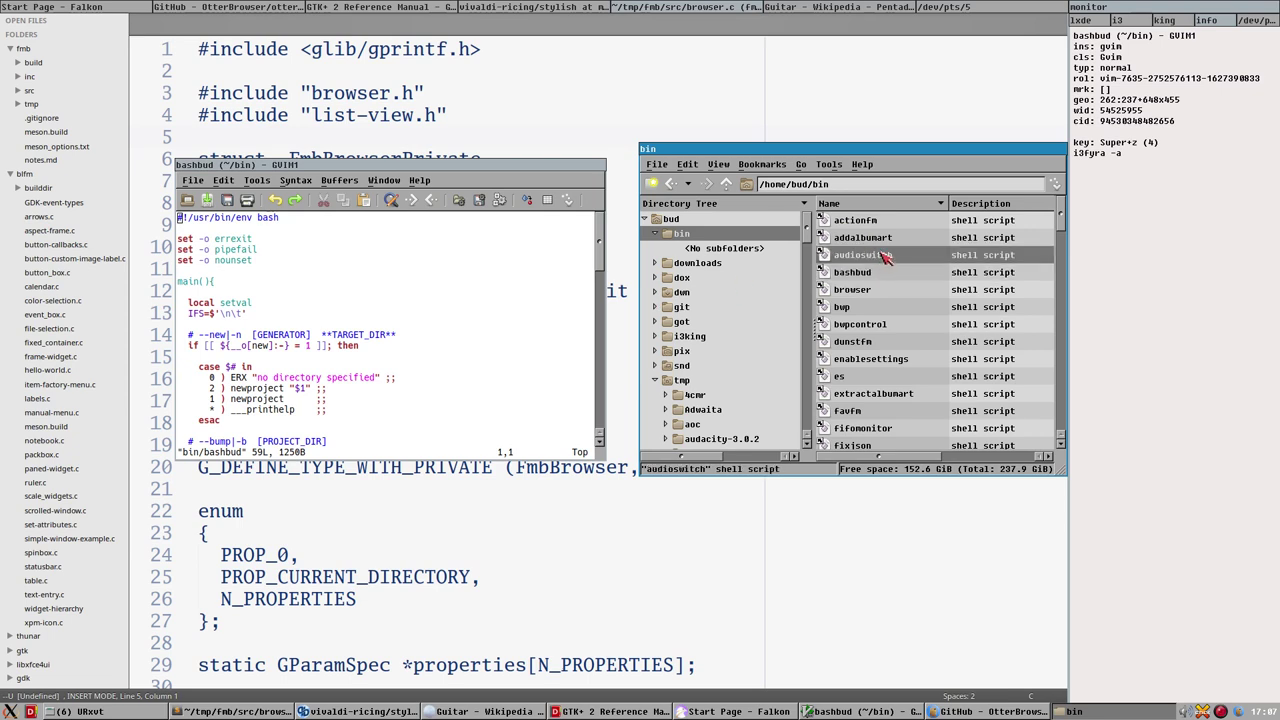
drag(890, 259, 512, 381)
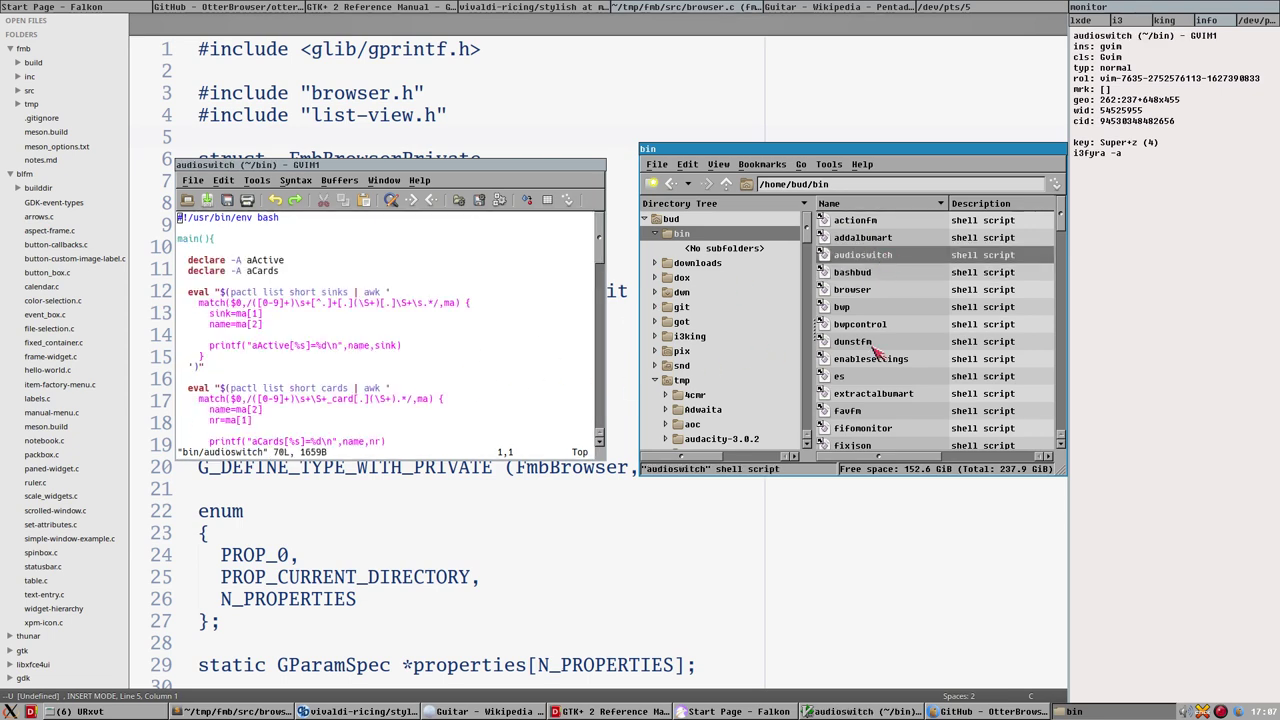
drag(872, 328, 438, 340)
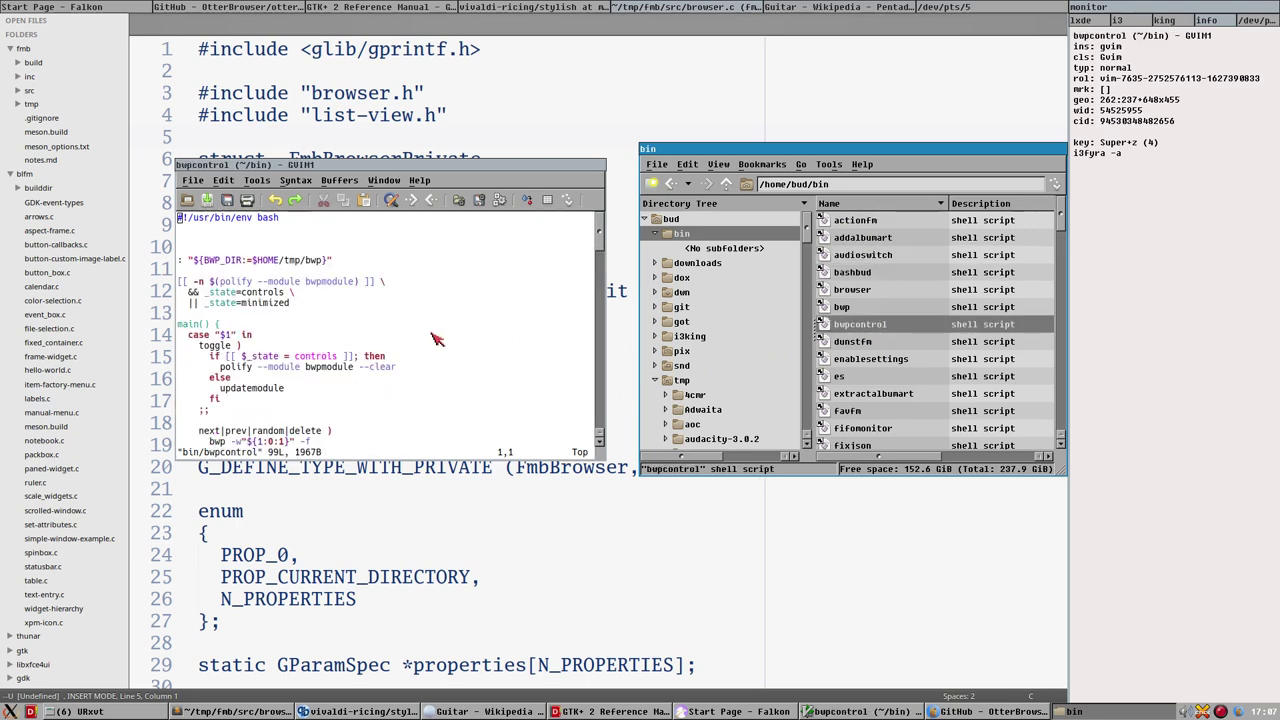
Step: Switch GVim's buffers to audioswitch, then bashbud, then back to bupcontrol
click(340, 182)
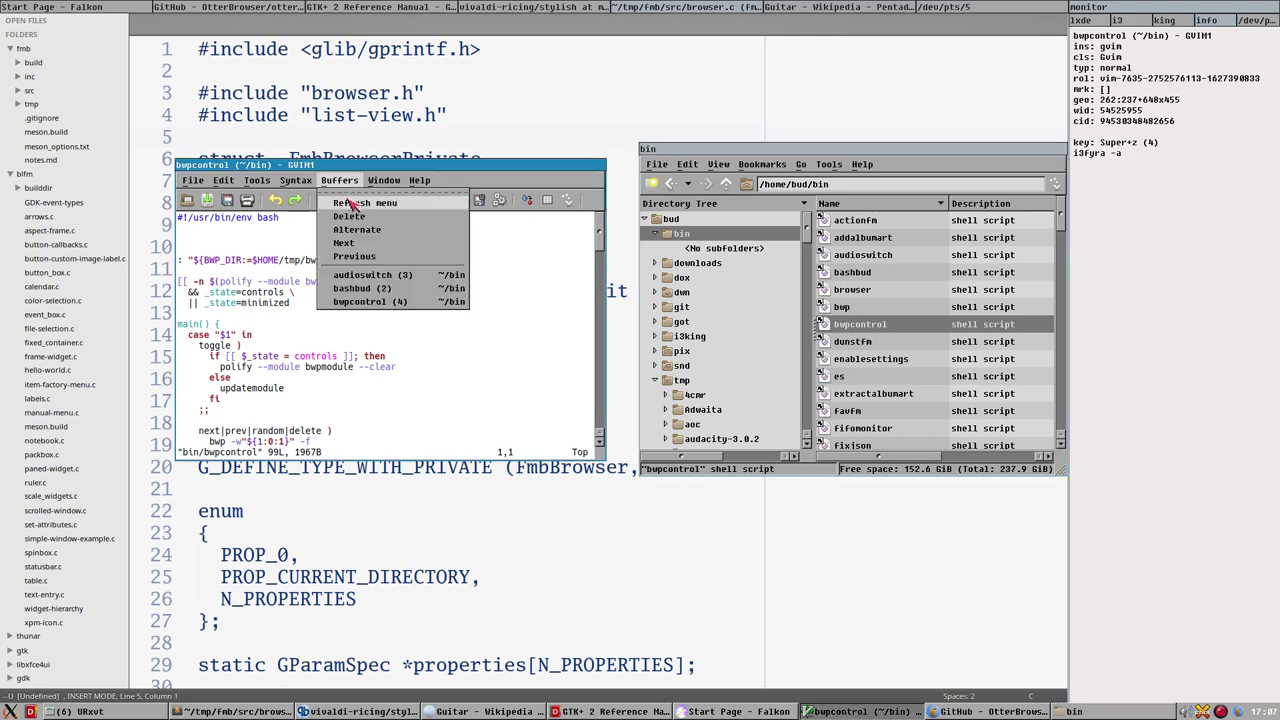
click(375, 276)
click(340, 181)
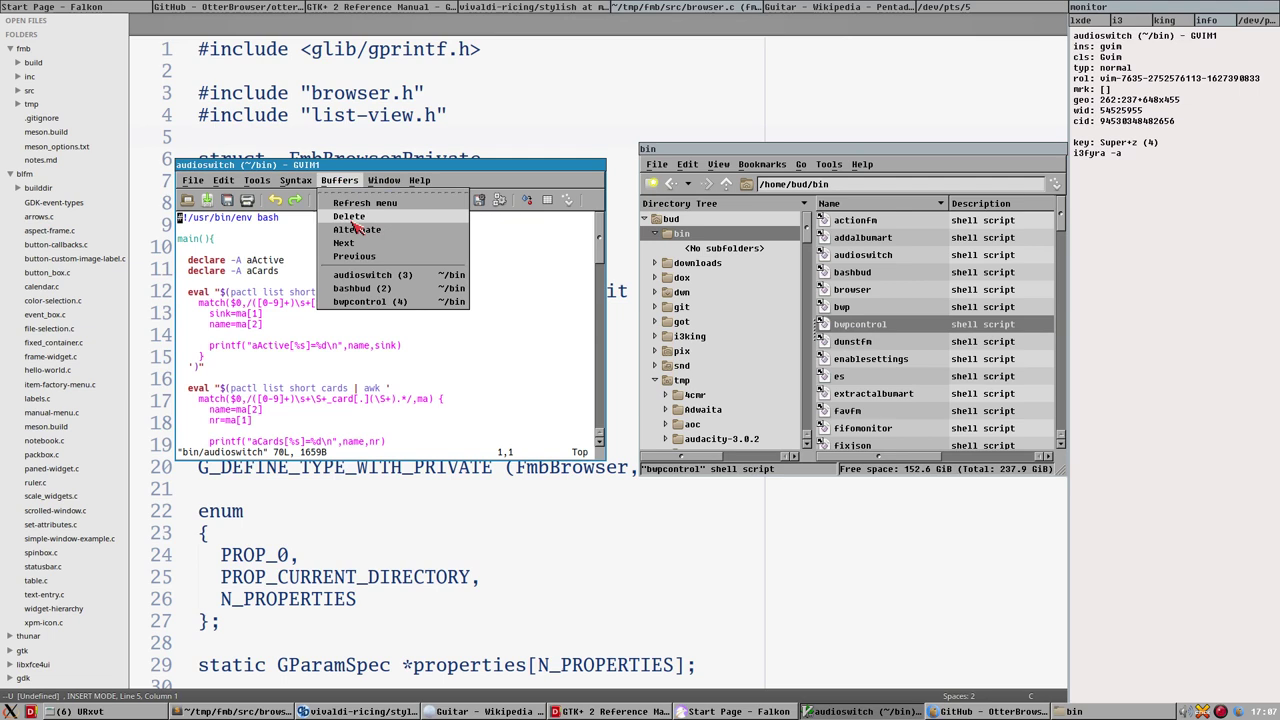
click(358, 288)
click(340, 181)
click(368, 302)
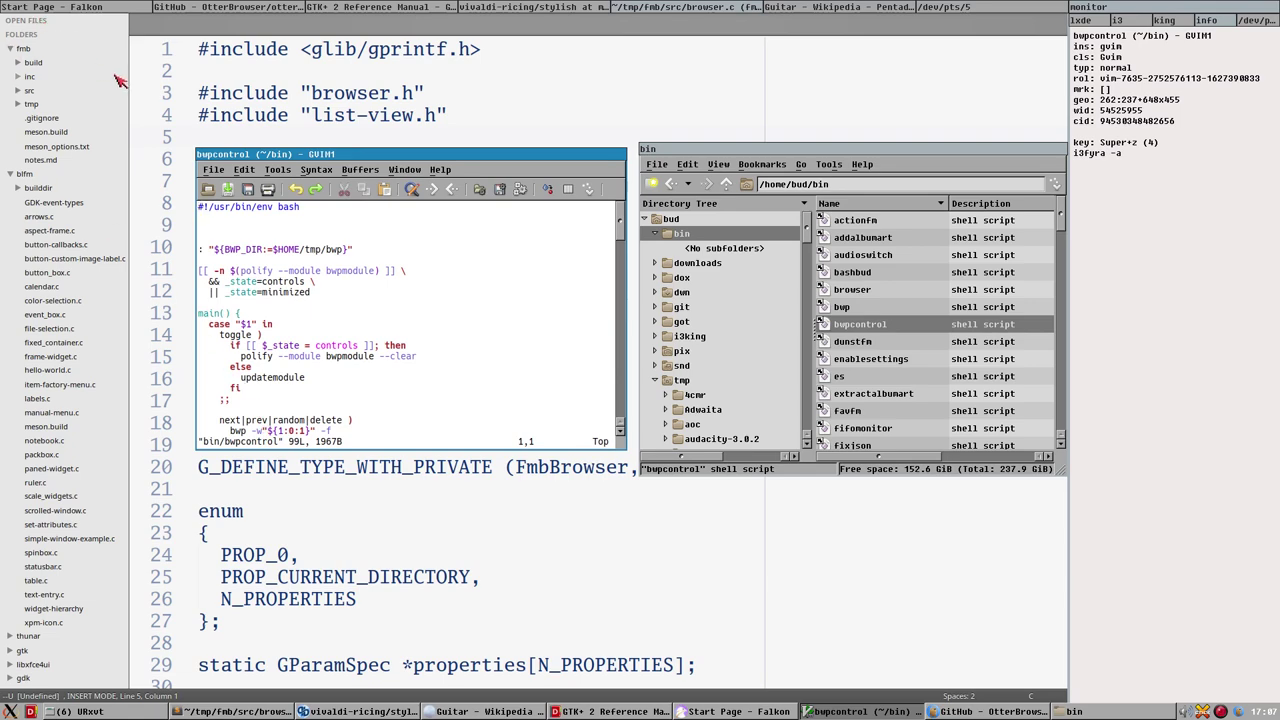
Step: Open color-selection.c, fixed_container.c and meson.build from Sublime's sidebar
click(247, 77)
double_click(53, 302)
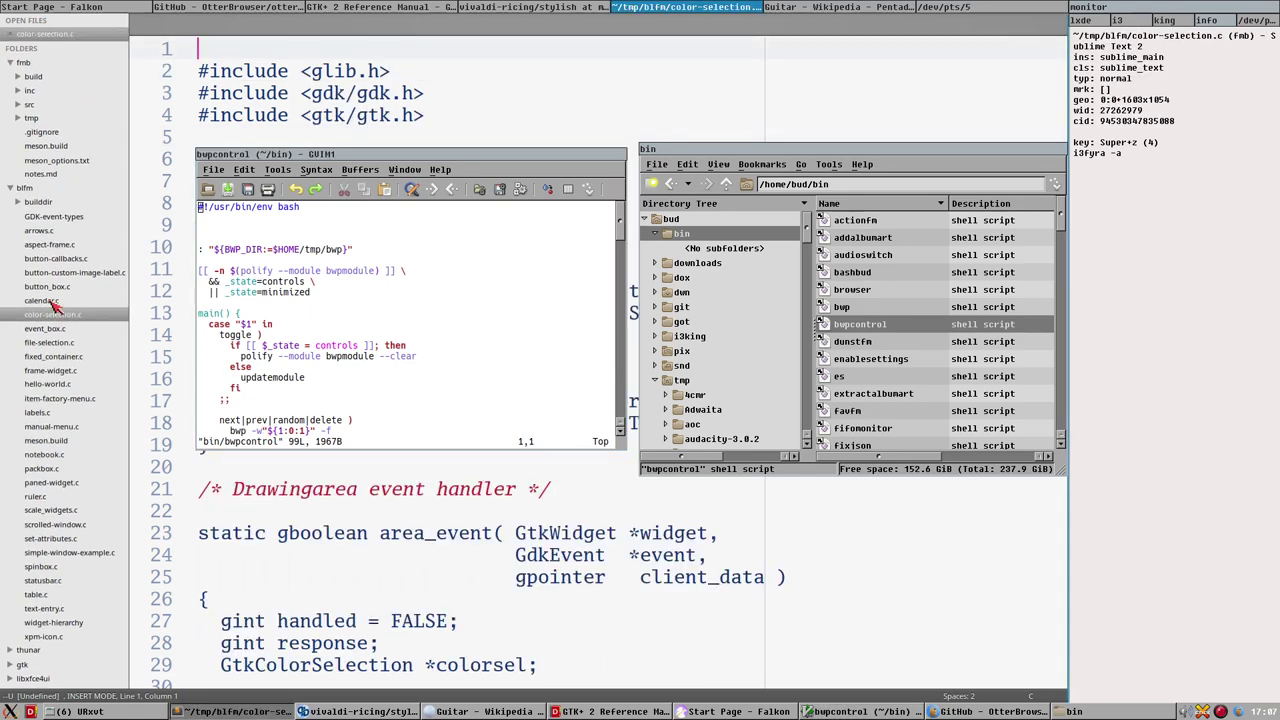
click(53, 356)
double_click(50, 455)
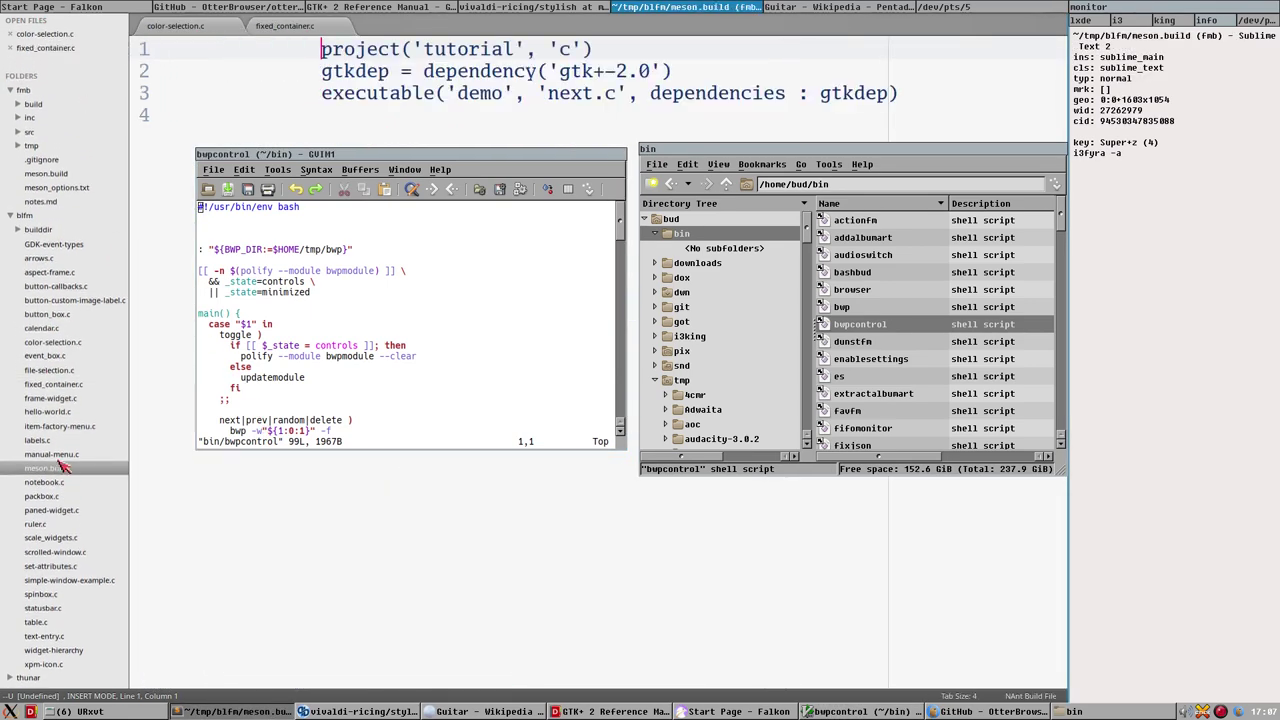
Step: Cycle repeatedly among the three open files, ending on fixed_container.c
click(40, 37)
click(48, 49)
click(55, 62)
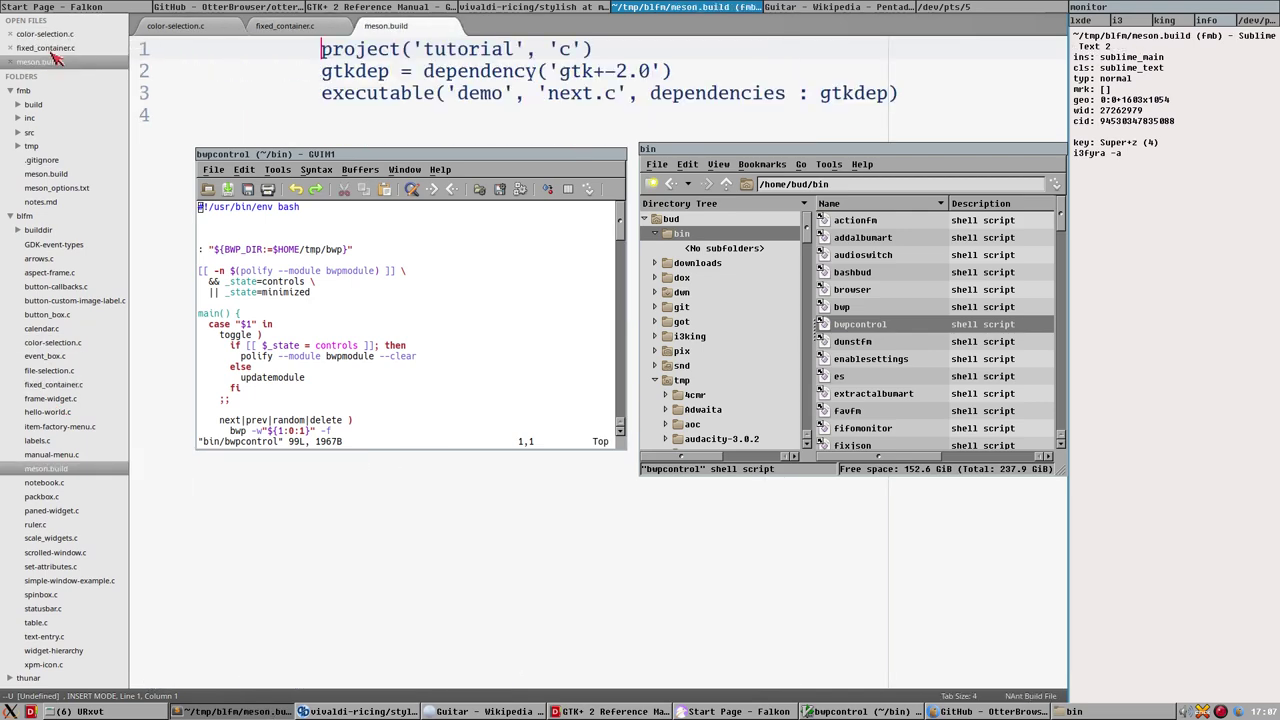
click(53, 48)
click(55, 35)
click(53, 48)
click(47, 62)
click(50, 48)
click(50, 35)
click(50, 48)
click(47, 62)
click(50, 35)
click(50, 48)
click(50, 35)
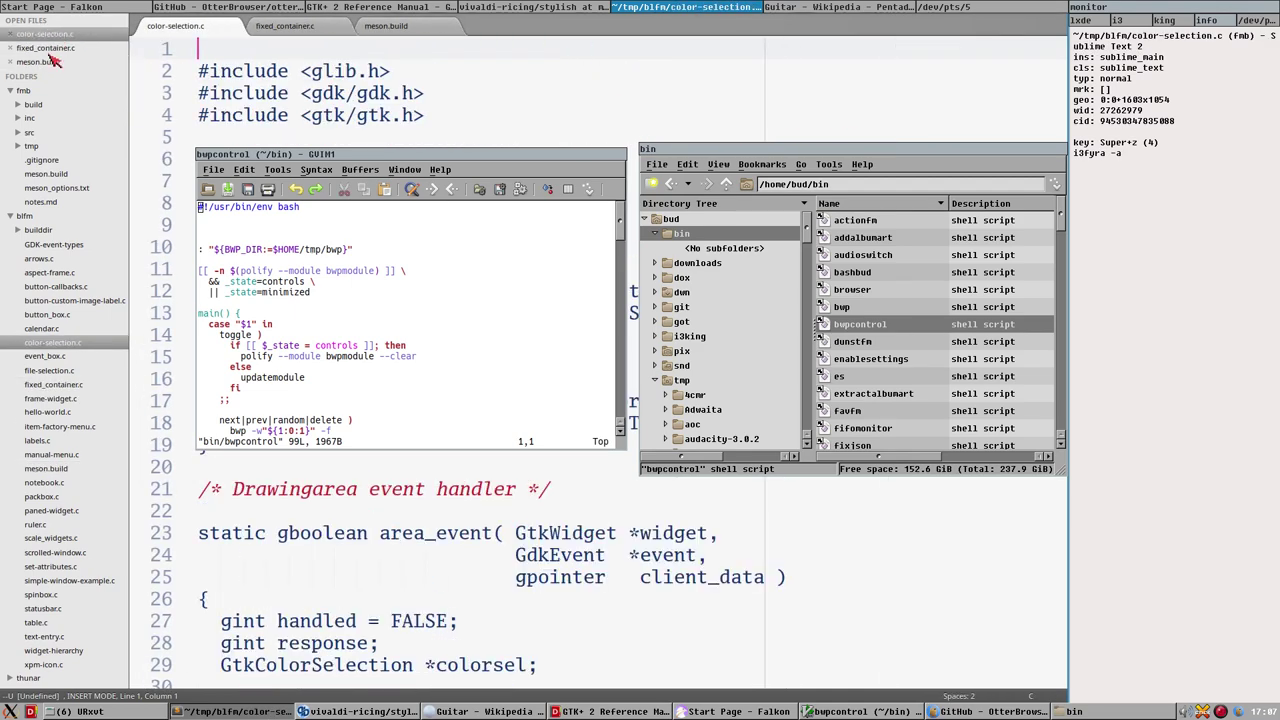
click(50, 48)
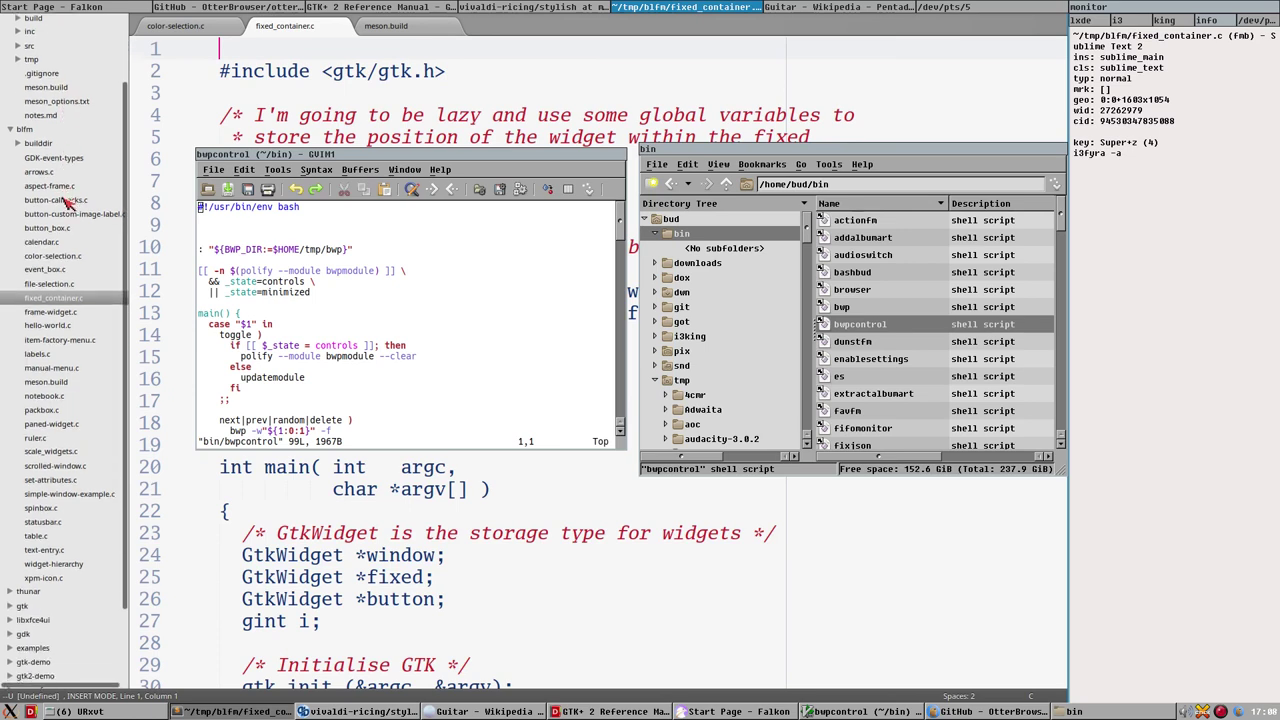
Step: Scroll through fixed_container.c and cycle the tabs once more, returning to it
scroll(60, 280, down, 5)
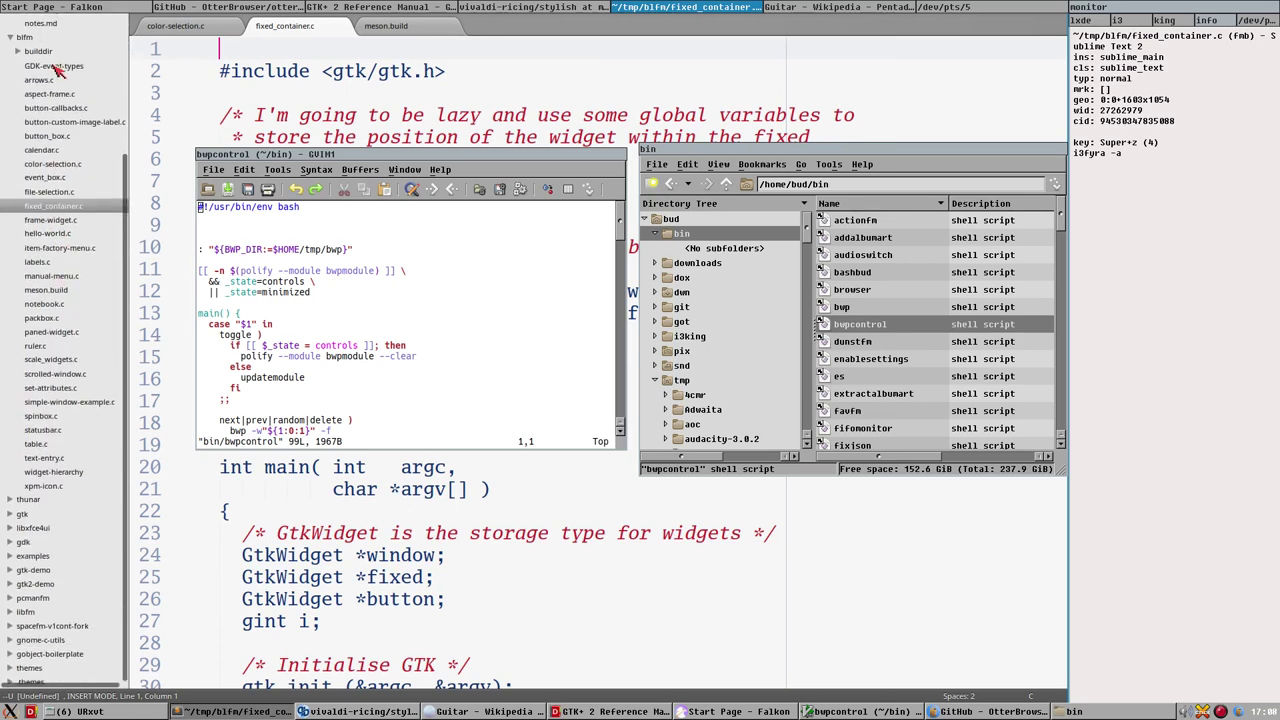
scroll(58, 320, up, 5)
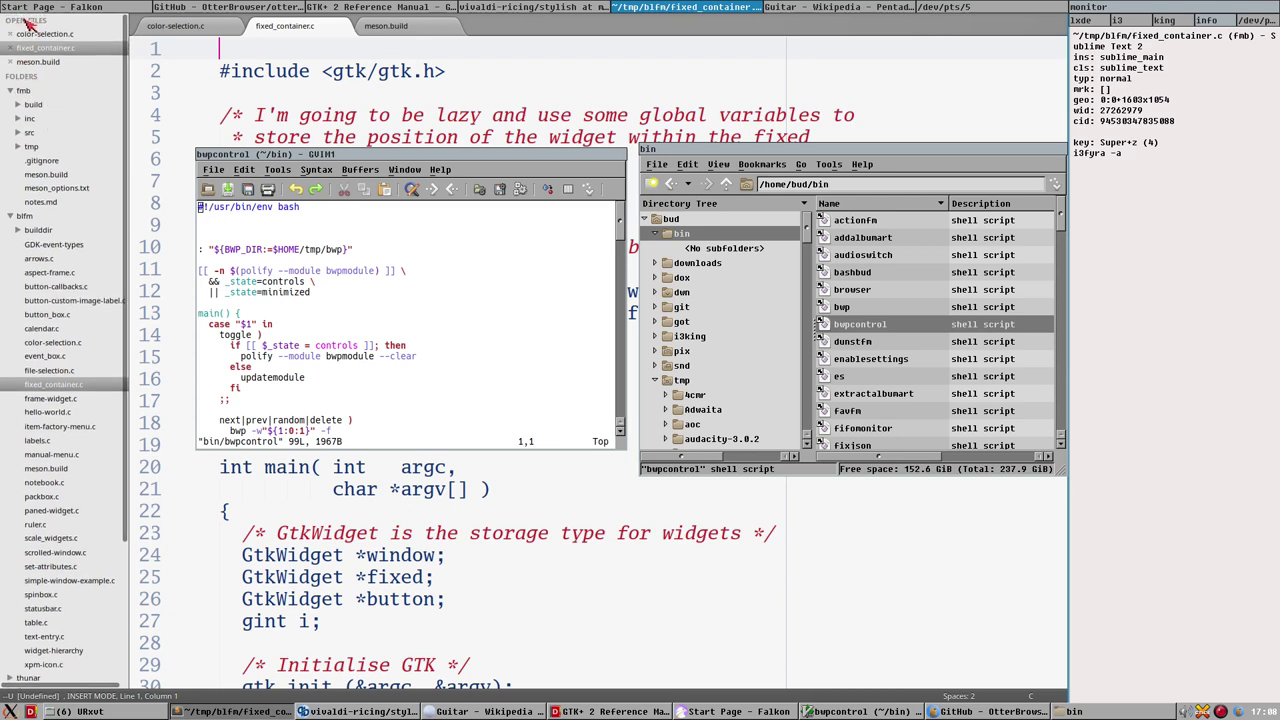
scroll(70, 175, down, 2)
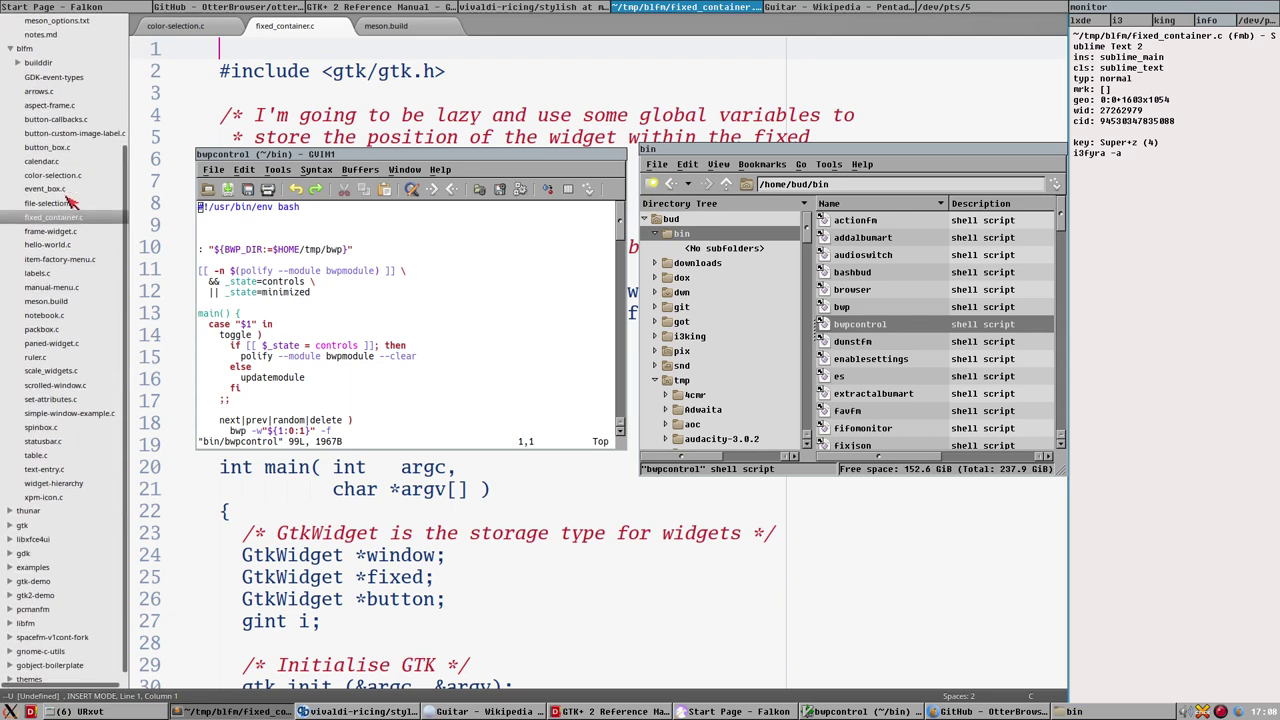
scroll(25, 125, up, 2)
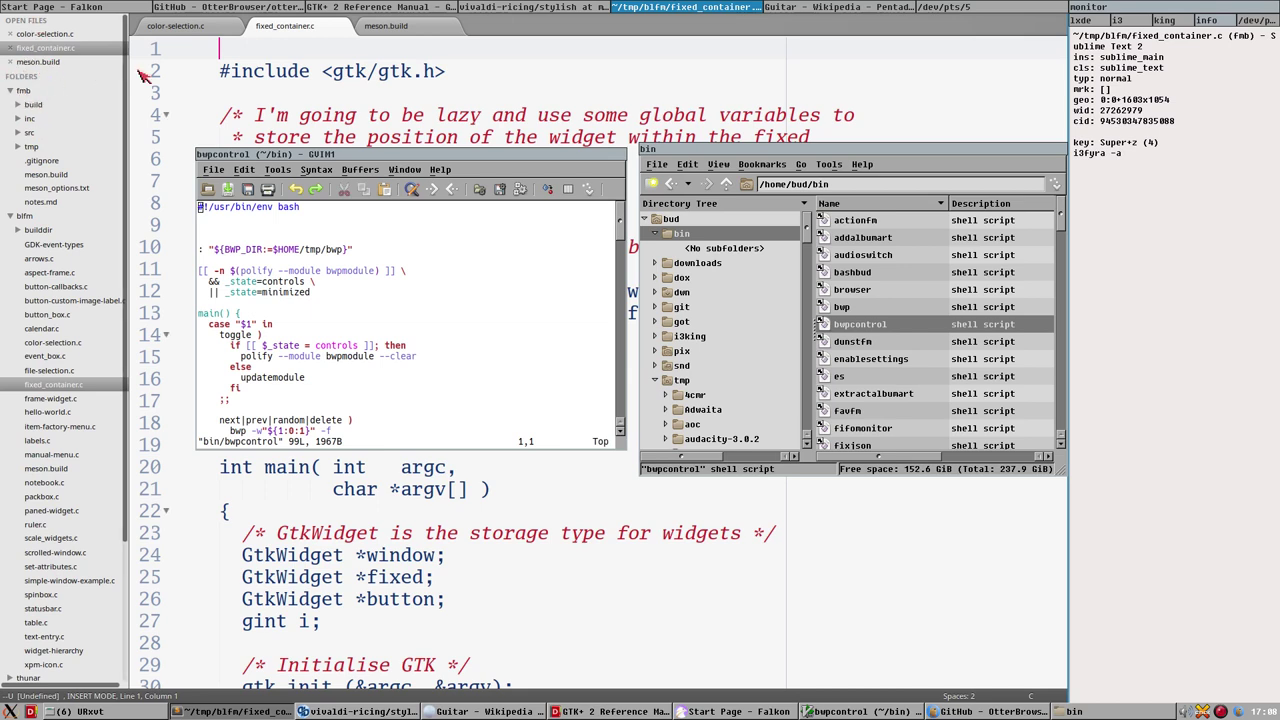
click(33, 33)
click(42, 47)
click(42, 61)
click(44, 50)
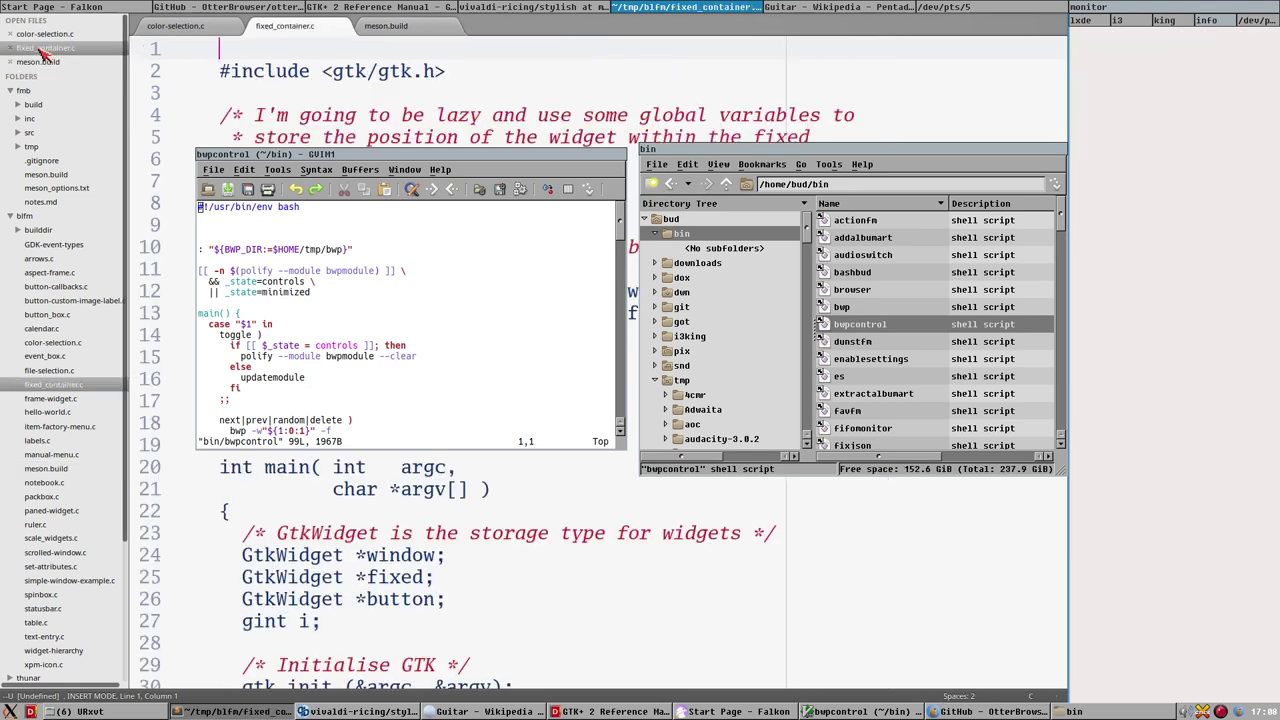
key(super+z)
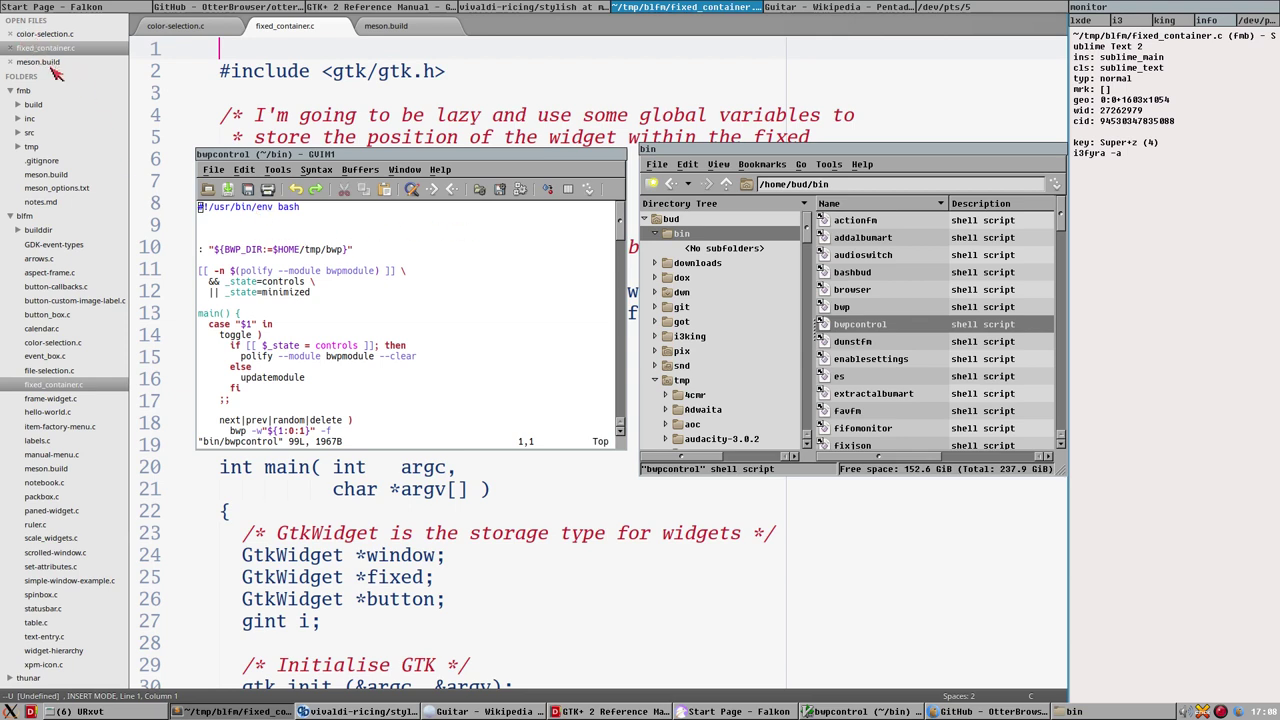
click(360, 170)
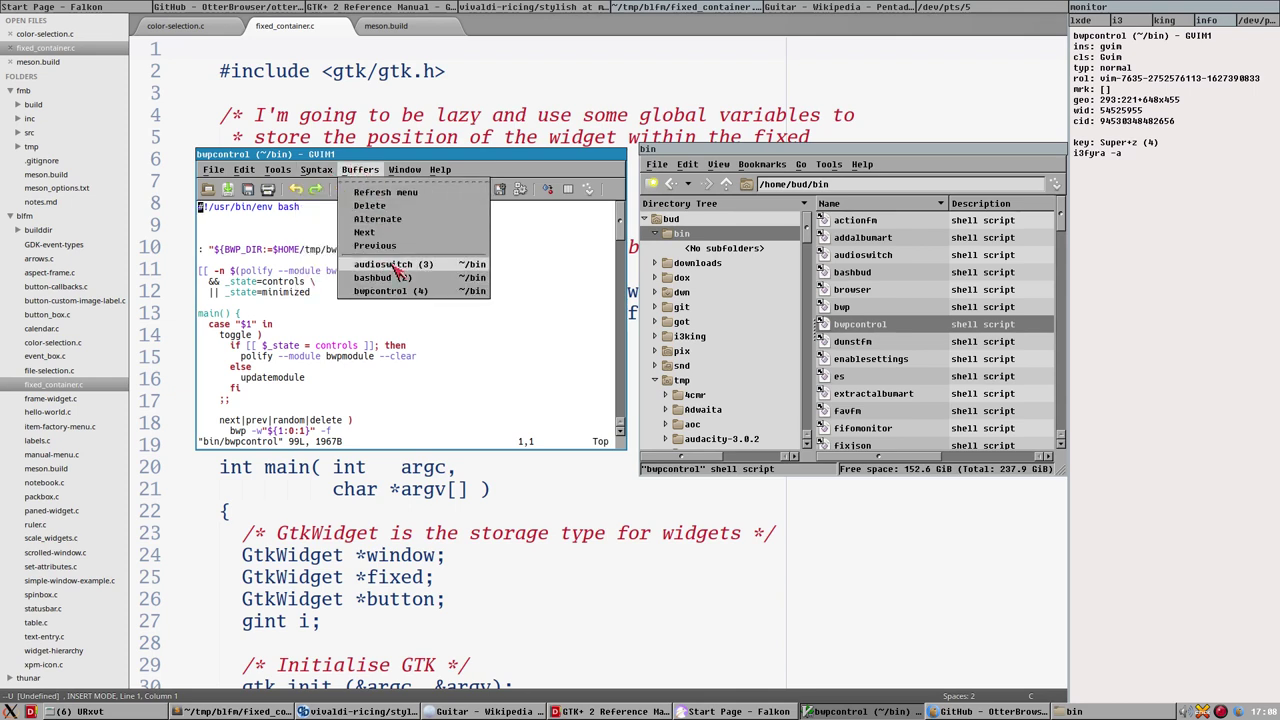
Step: Dismiss GVim's buffer list and flip Sublime's tabs back to fixed_container.c
click(228, 228)
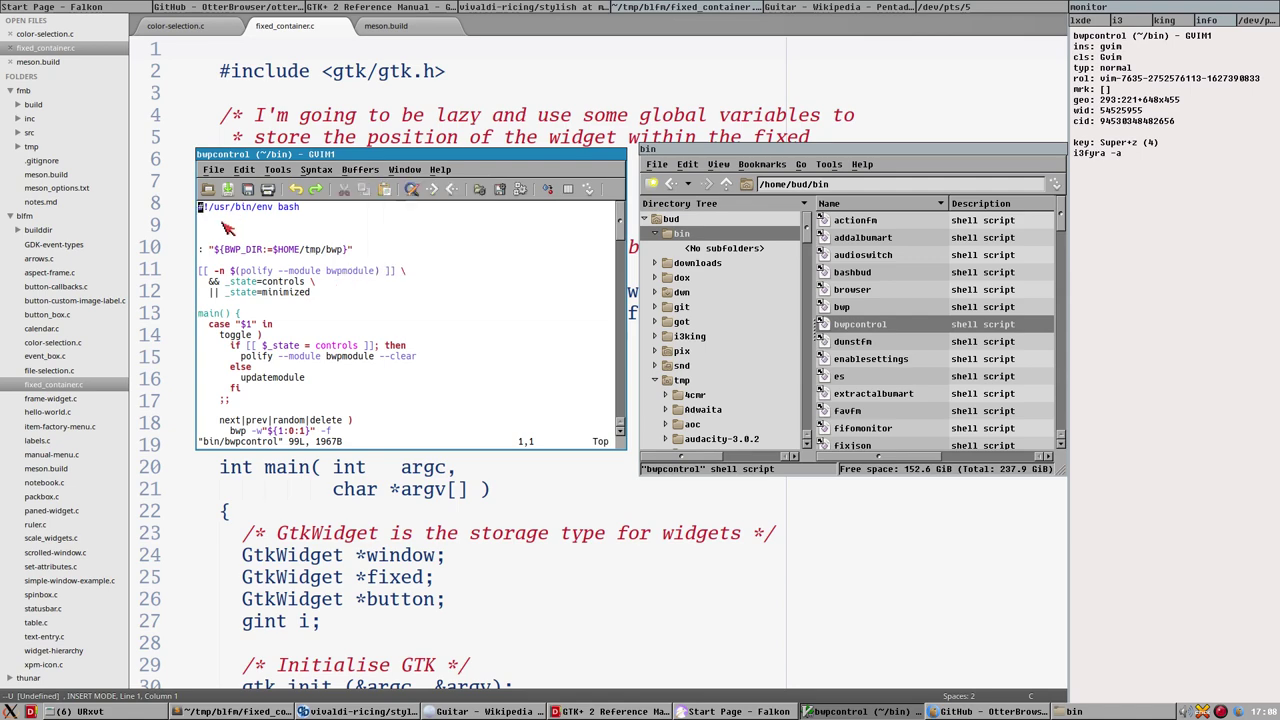
click(40, 35)
click(44, 60)
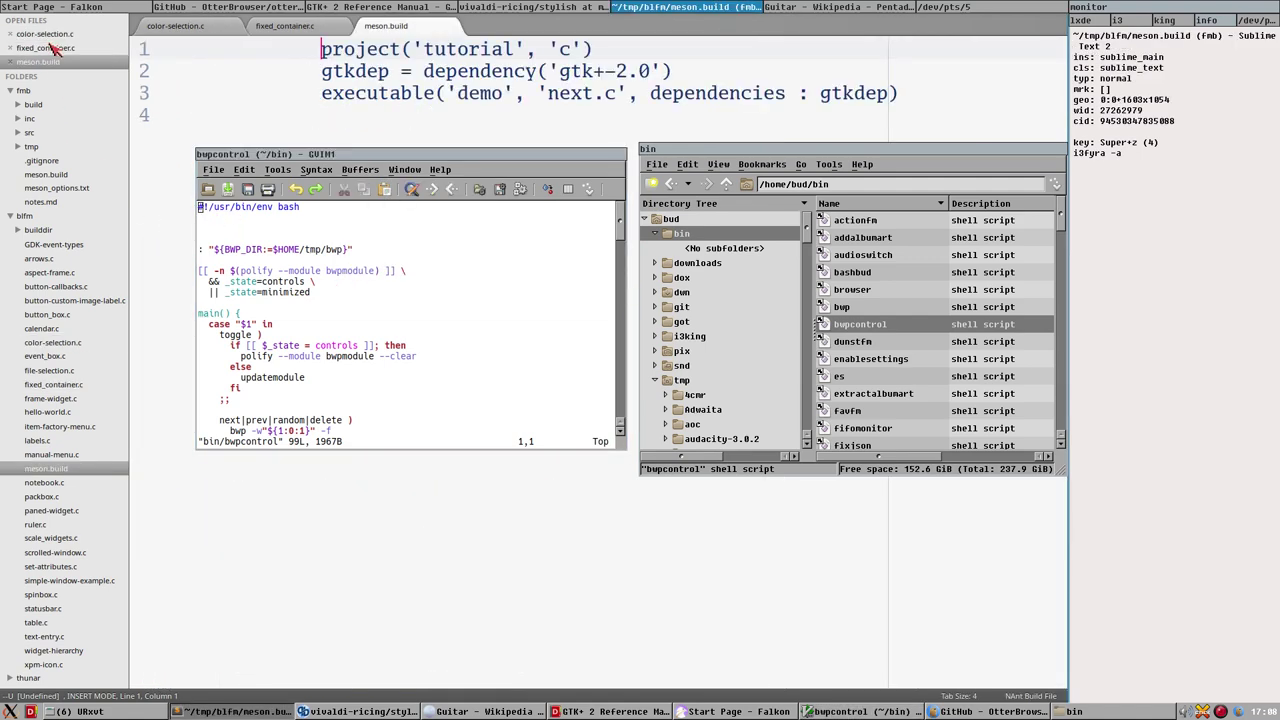
click(48, 47)
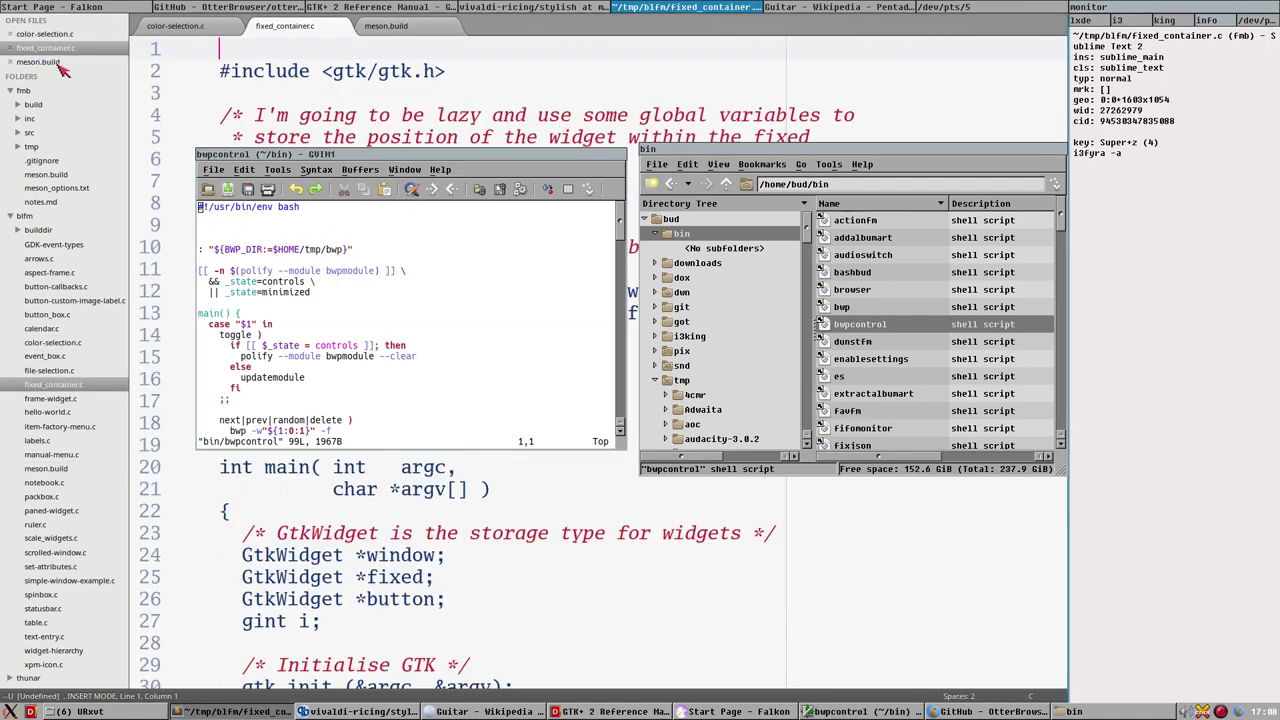
Step: Switch GVim to audioswitch, then to bashbud, and scroll down the script
click(360, 170)
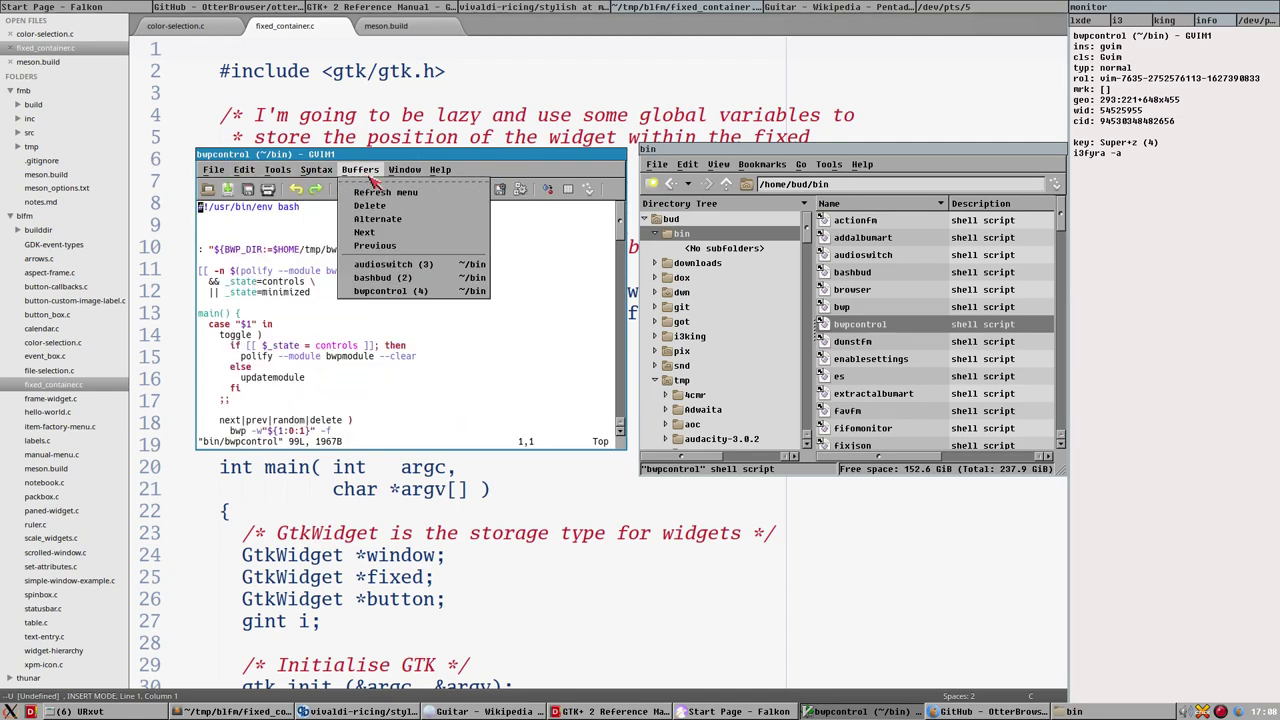
click(416, 270)
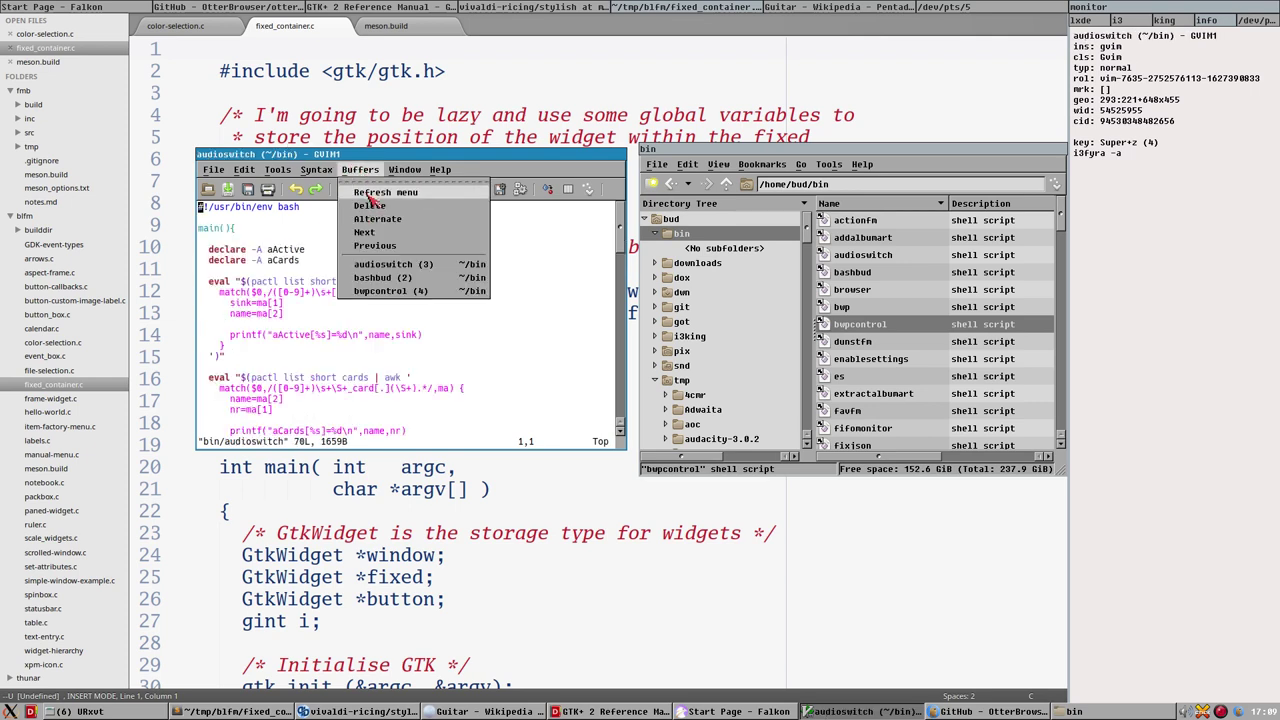
click(400, 277)
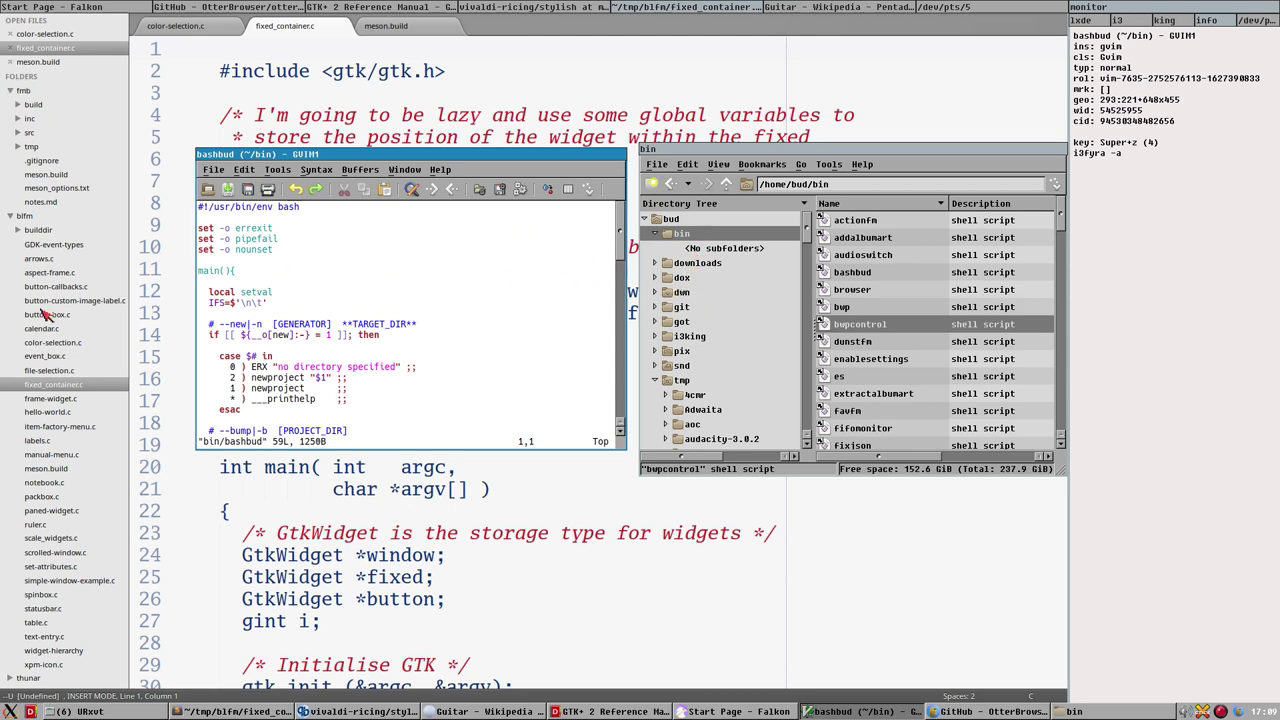
scroll(66, 440, down, 4)
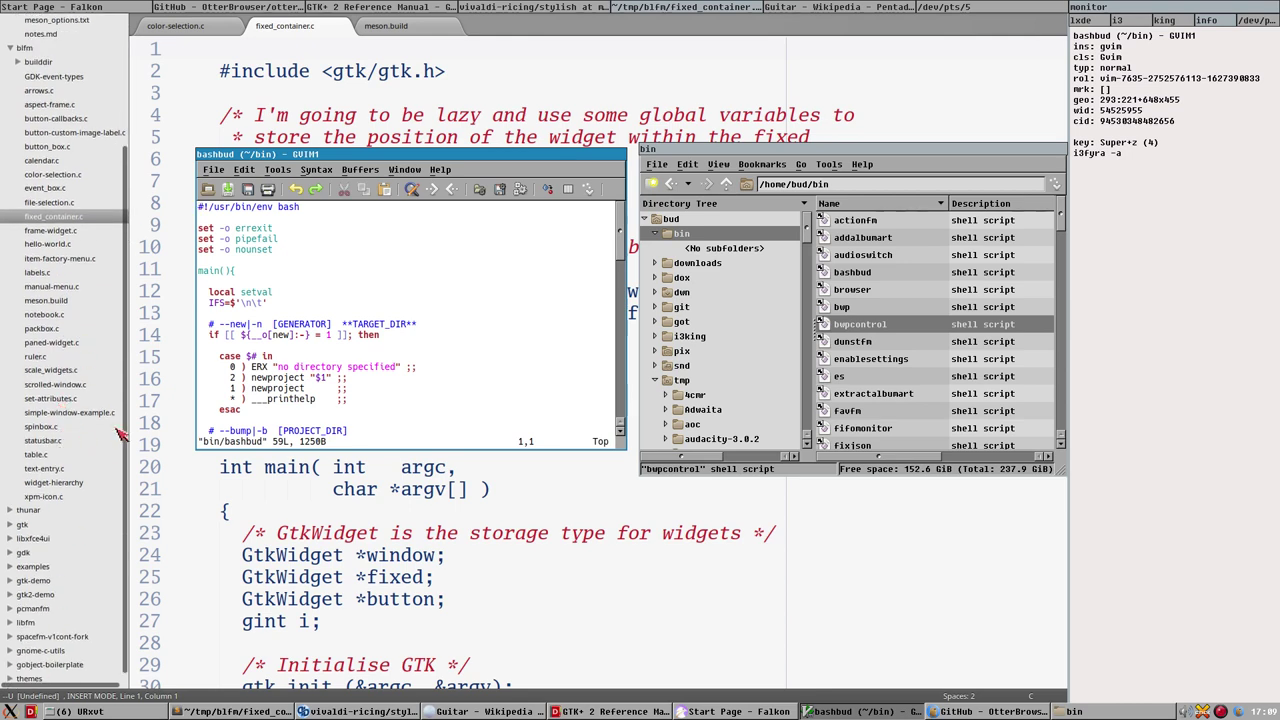
Step: Widen Sublime's file sidebar slightly and nudge the GVim window a few pixels left
drag(131, 420, 141, 417)
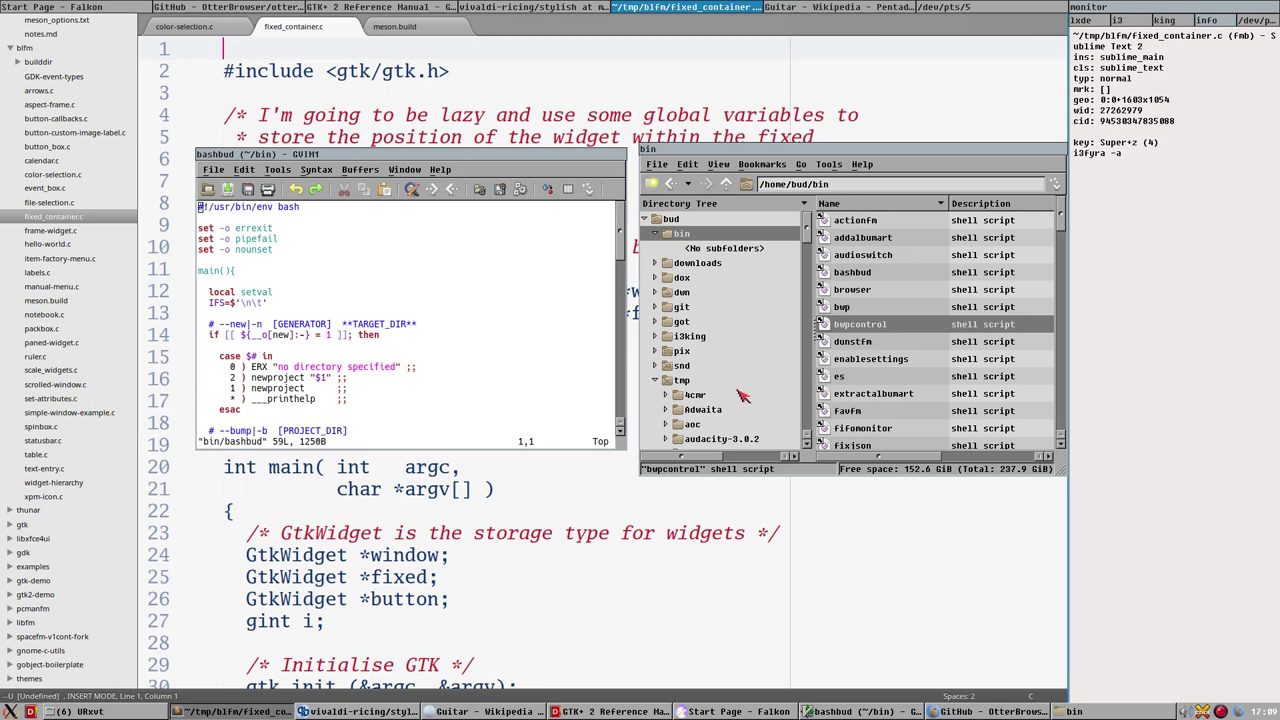
scroll(55, 335, up, 5)
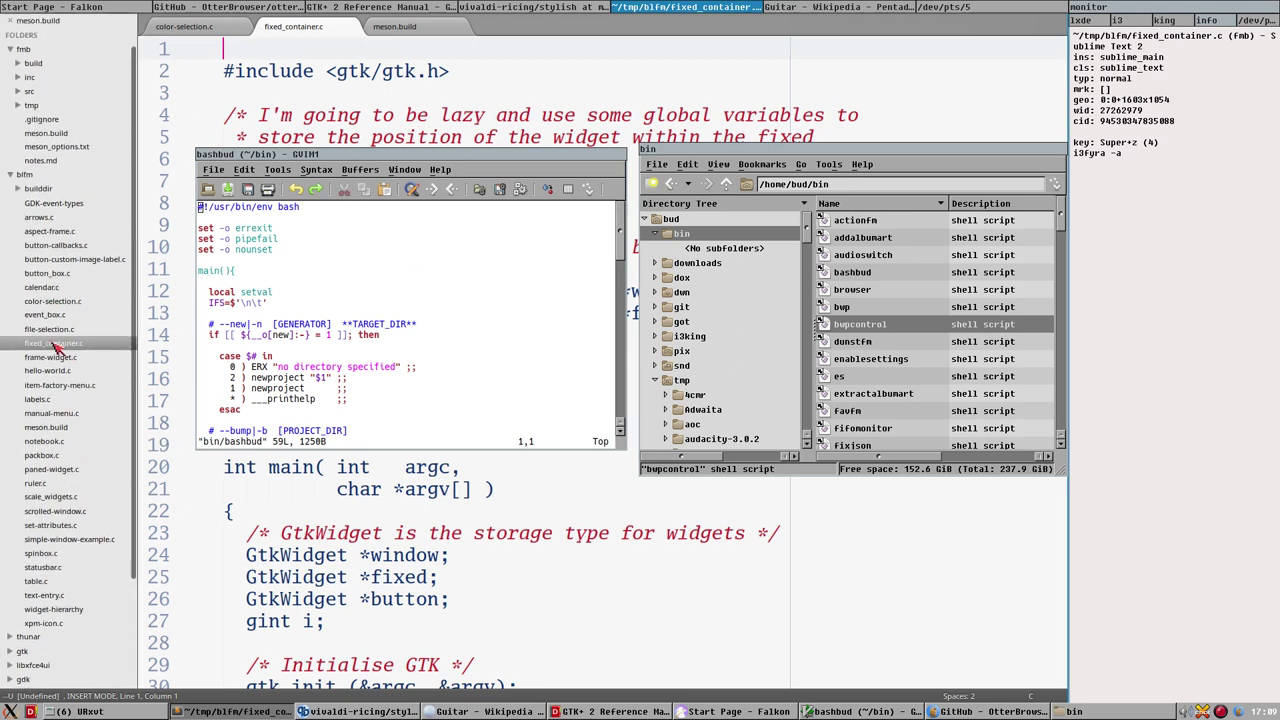
scroll(60, 345, down, 1)
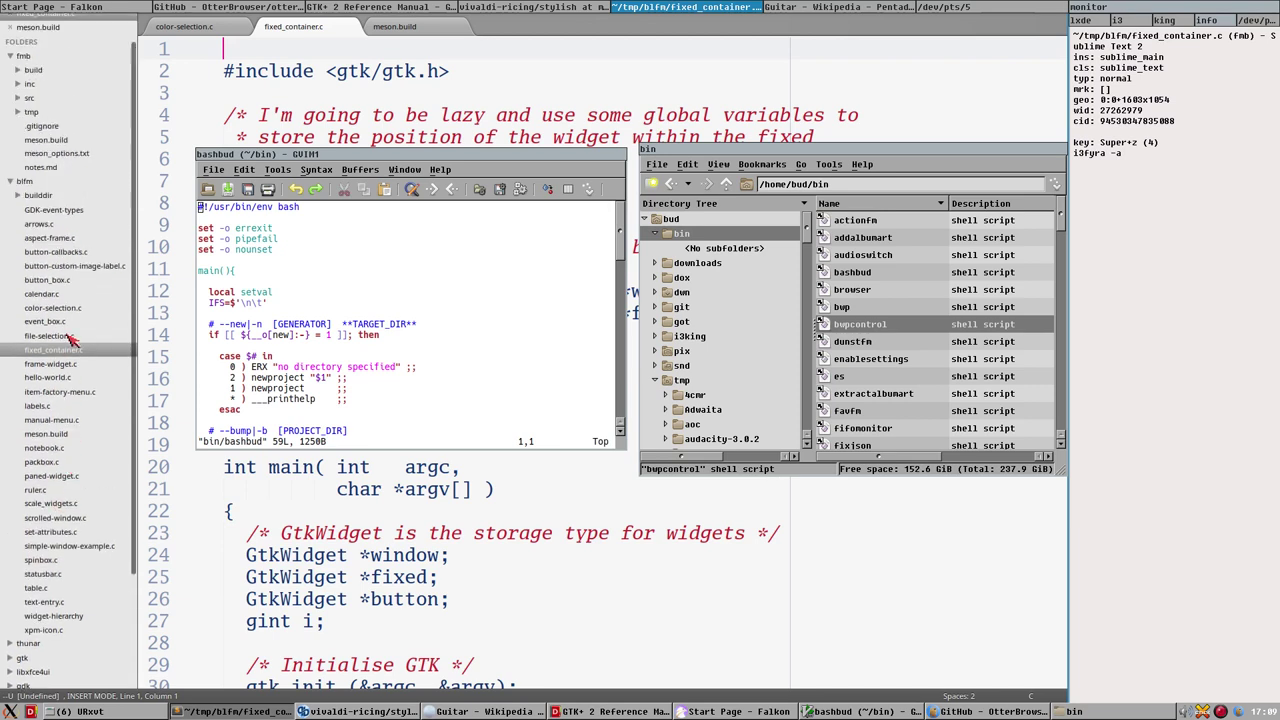
scroll(72, 342, up, 1)
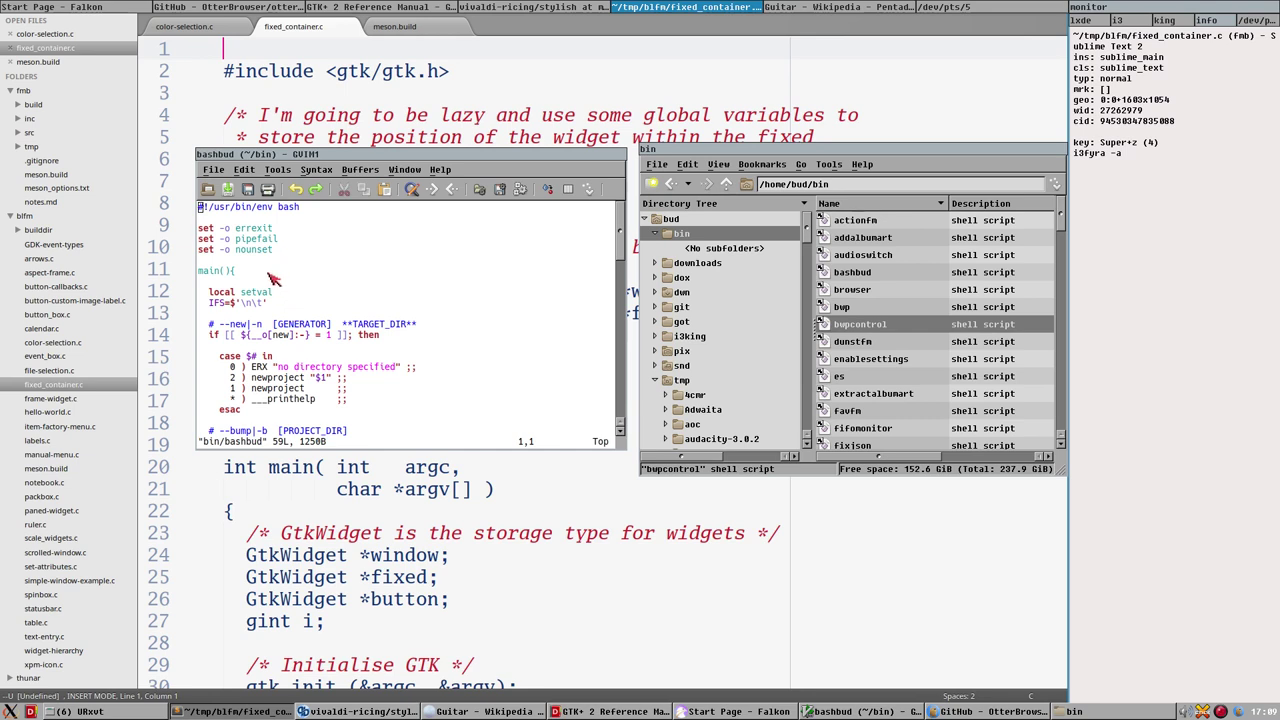
click(199, 206)
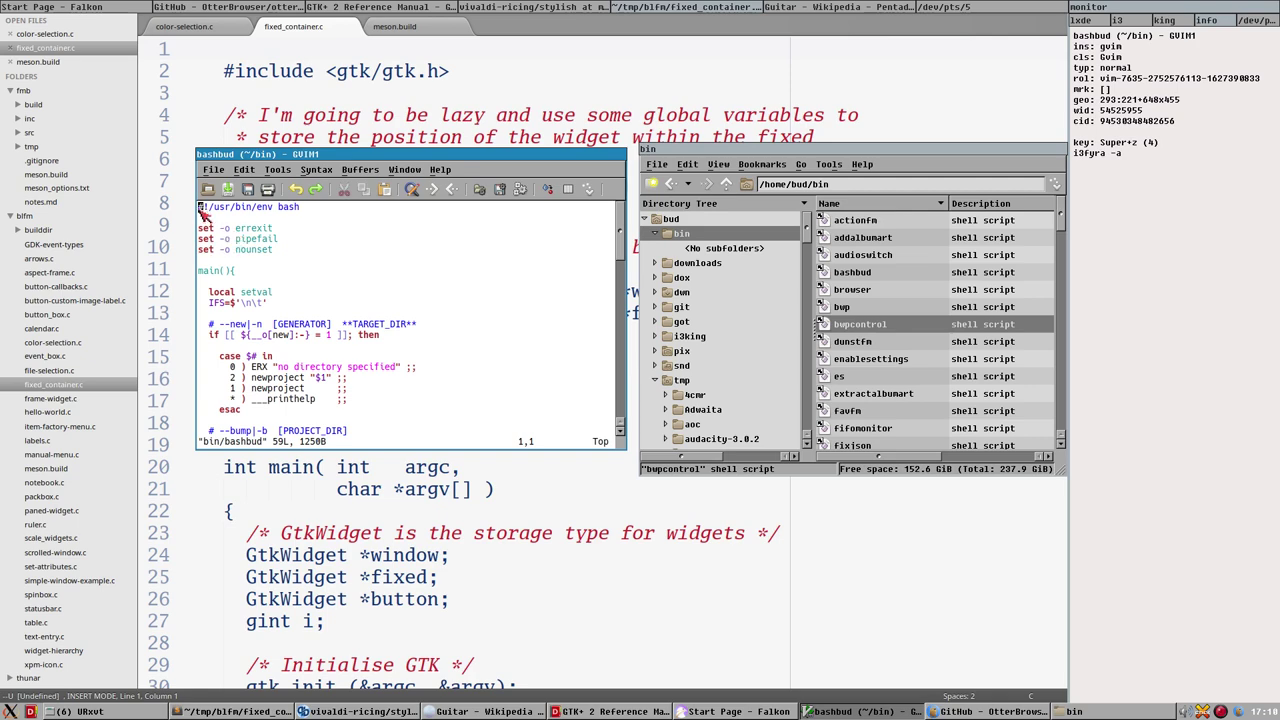
mouse_move(316, 156)
mouse_down()
mouse_move(314, 168)
mouse_move(306, 156)
mouse_up()
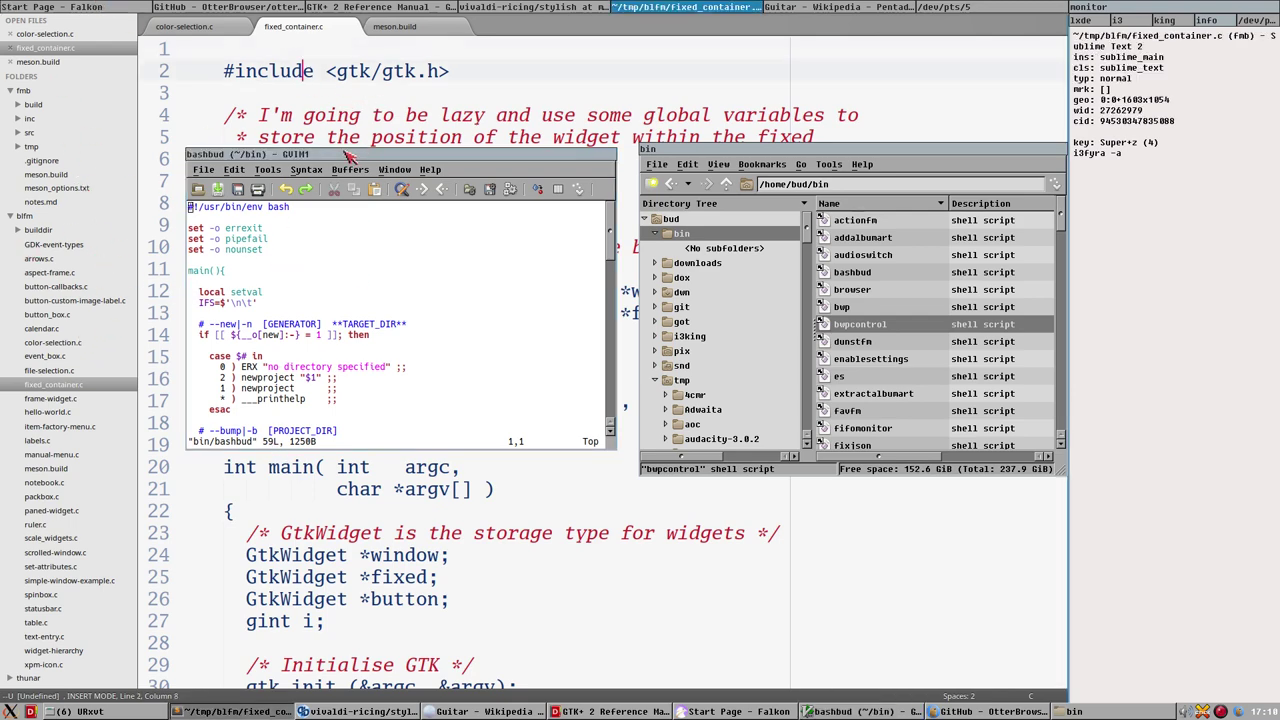
Step: Move GVim over PCManFM and change its font to Go Mono at size 18
drag(343, 153, 751, 185)
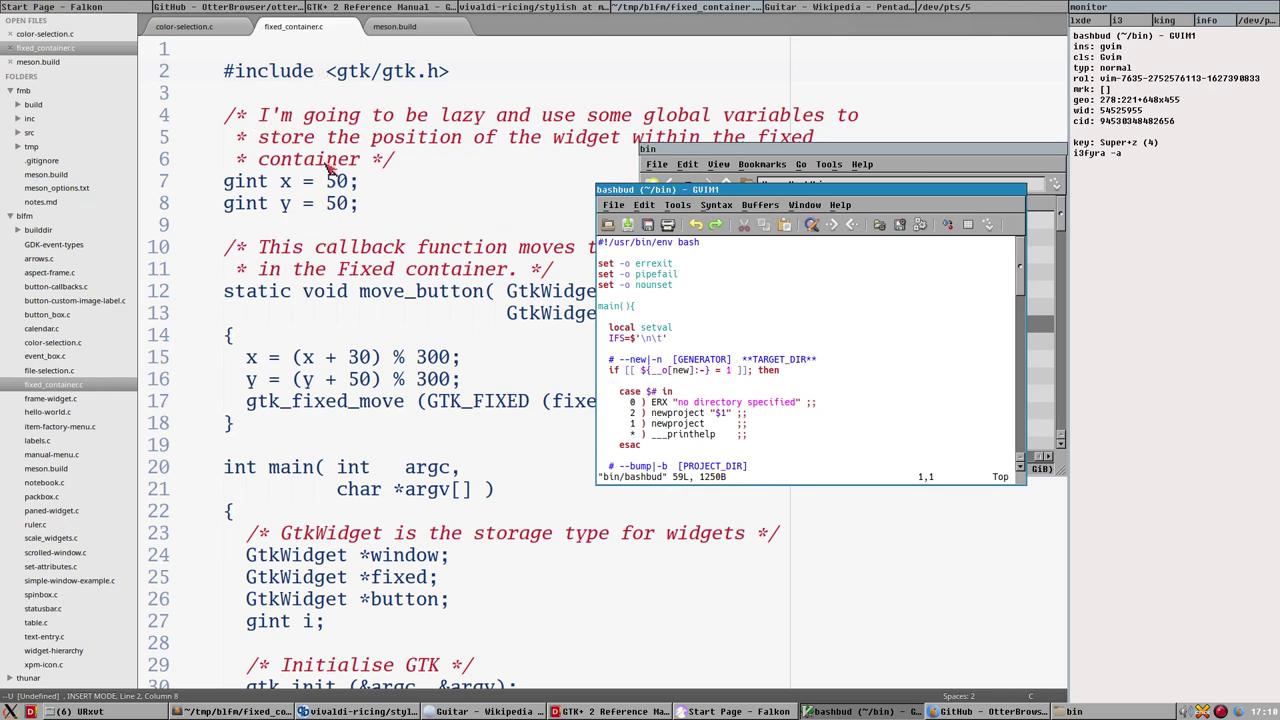
click(644, 212)
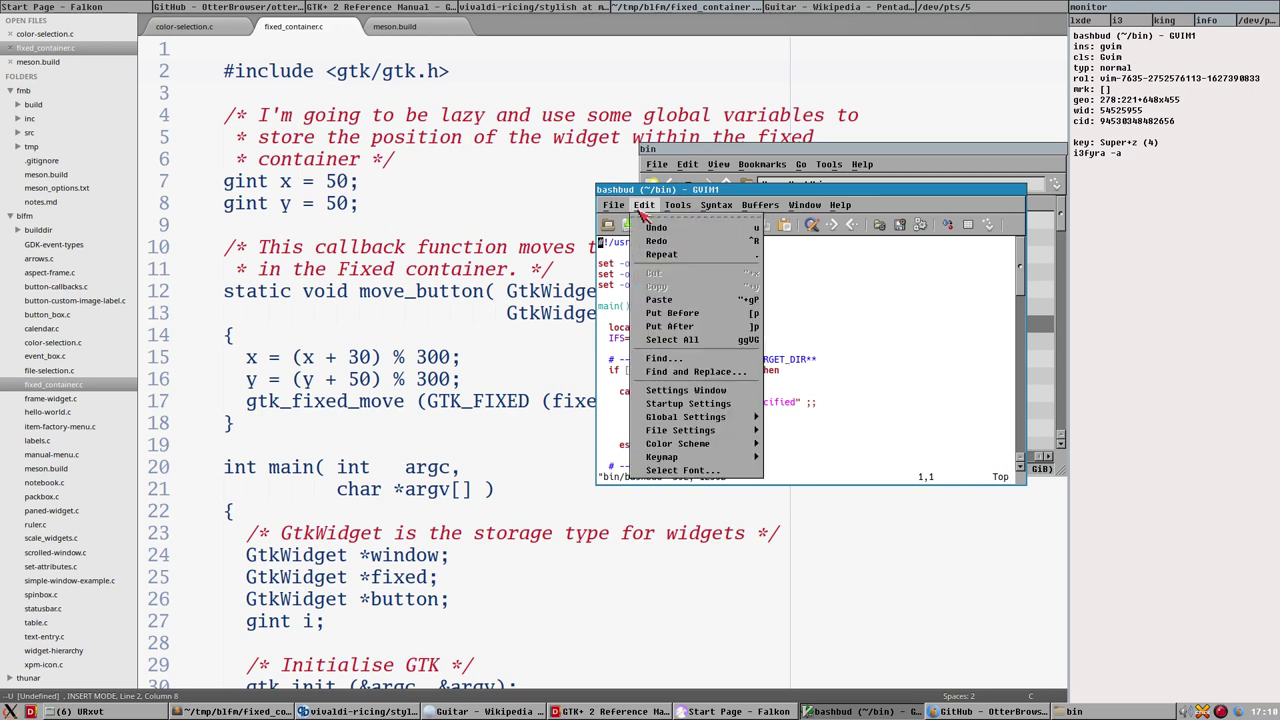
click(690, 470)
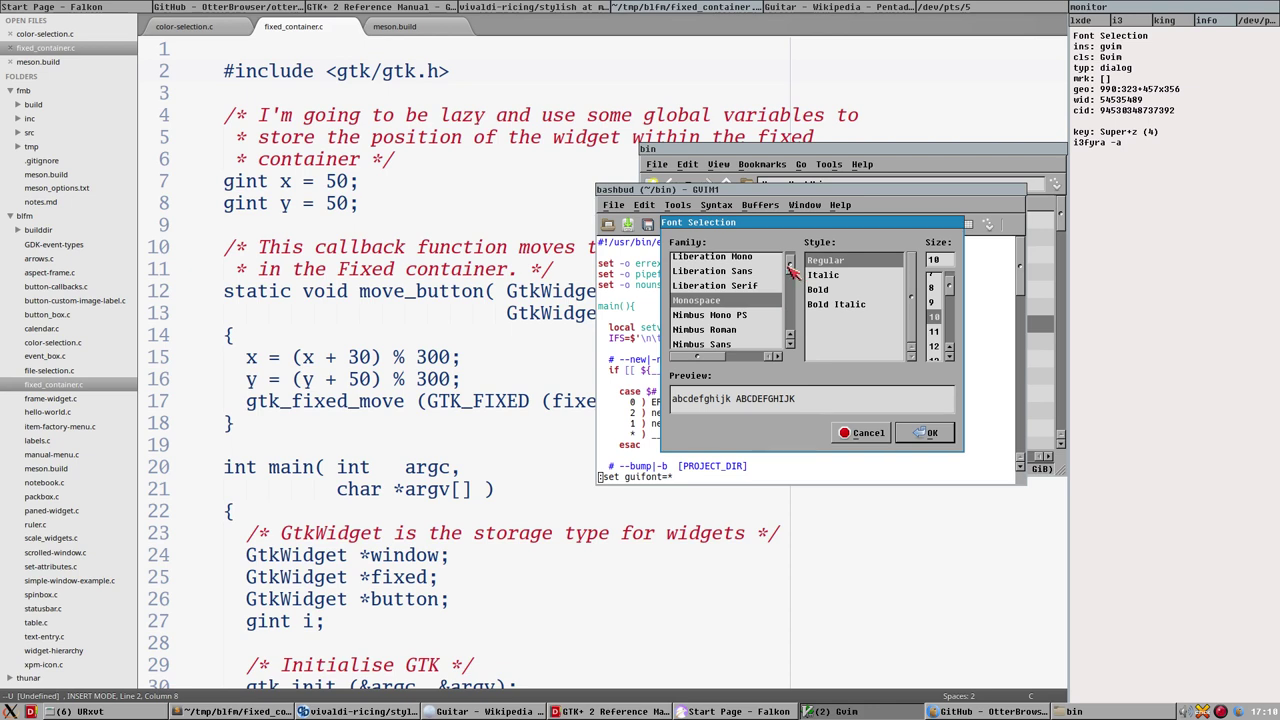
scroll(791, 266, up, 5)
scroll(730, 295, down, 5)
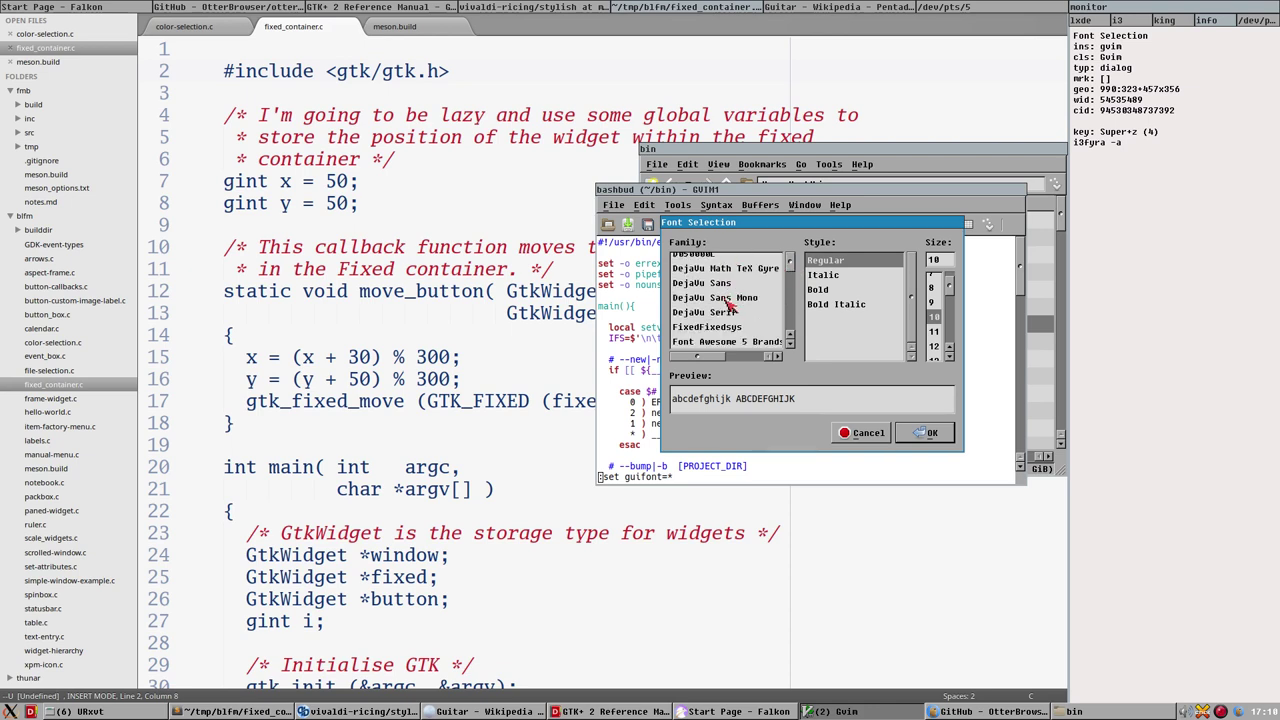
click(714, 327)
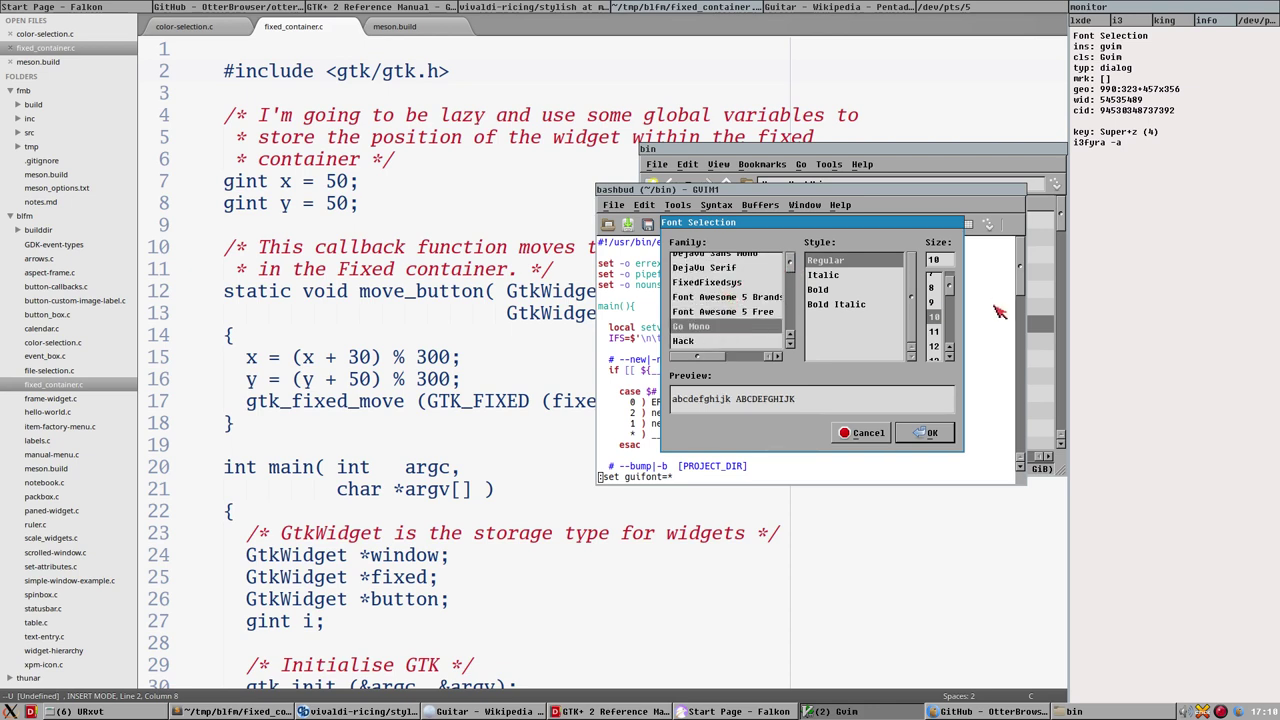
drag(951, 288, 951, 312)
click(933, 333)
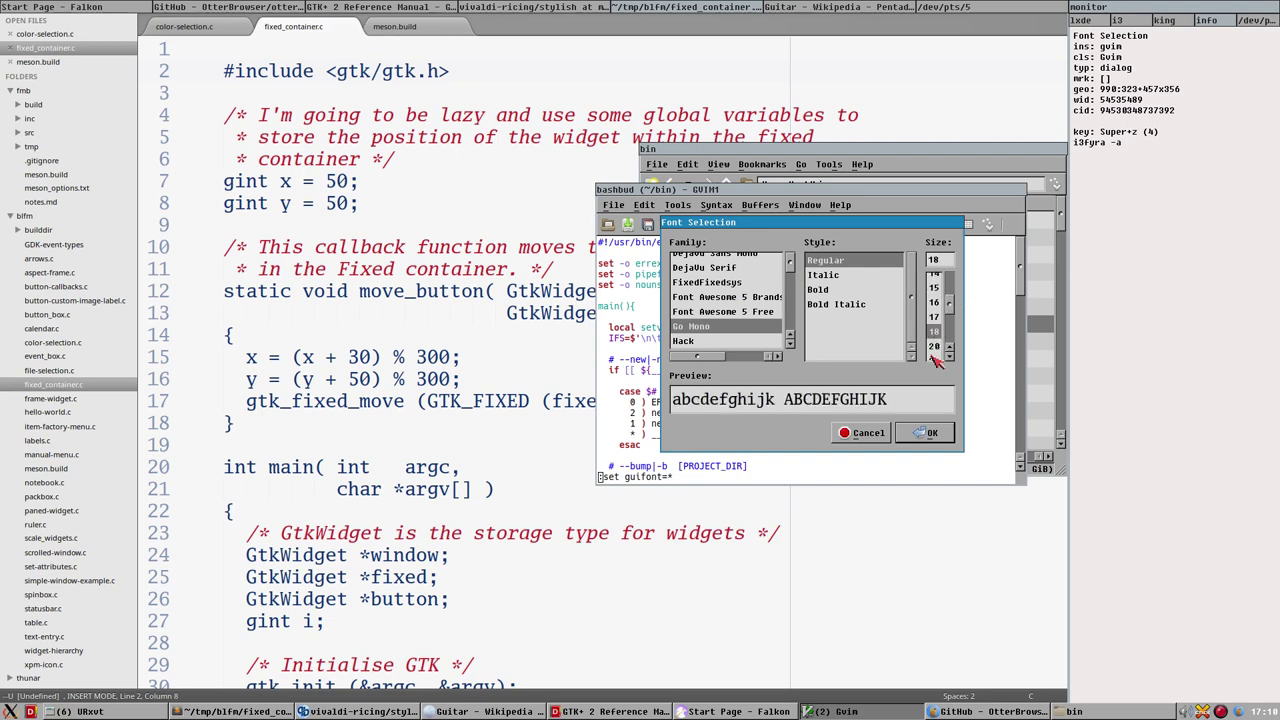
click(928, 437)
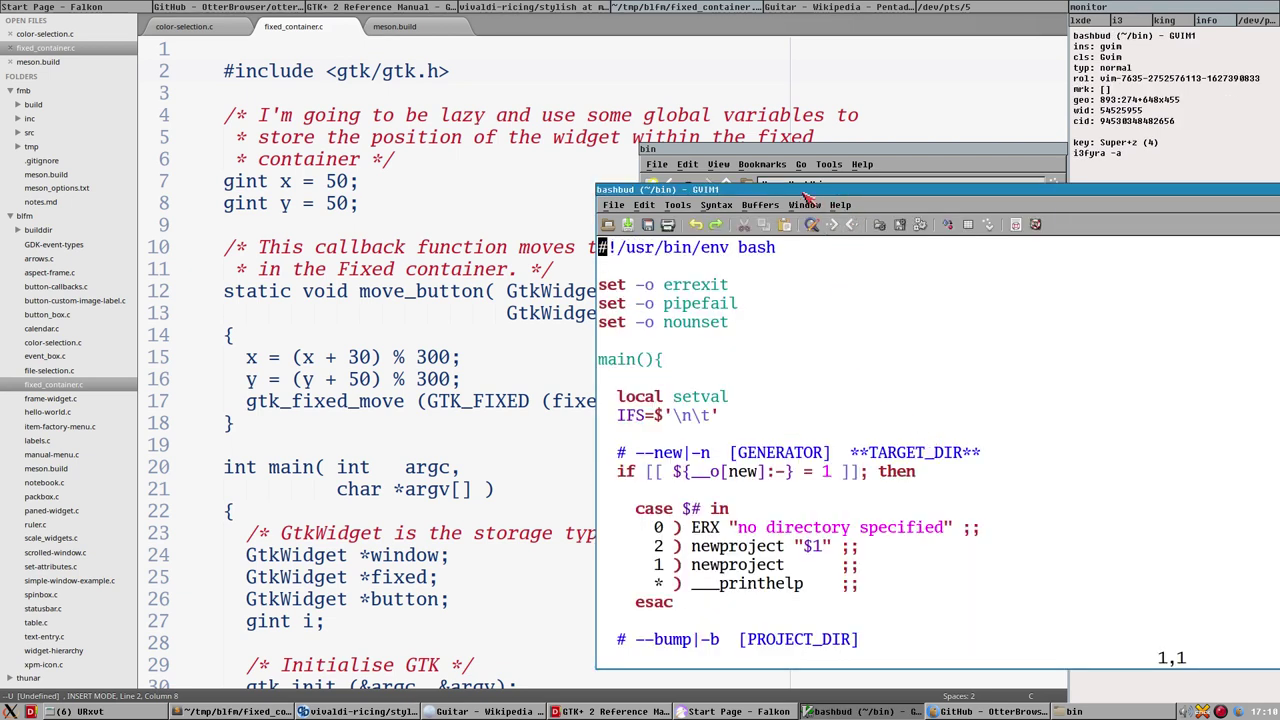
drag(798, 185, 615, 42)
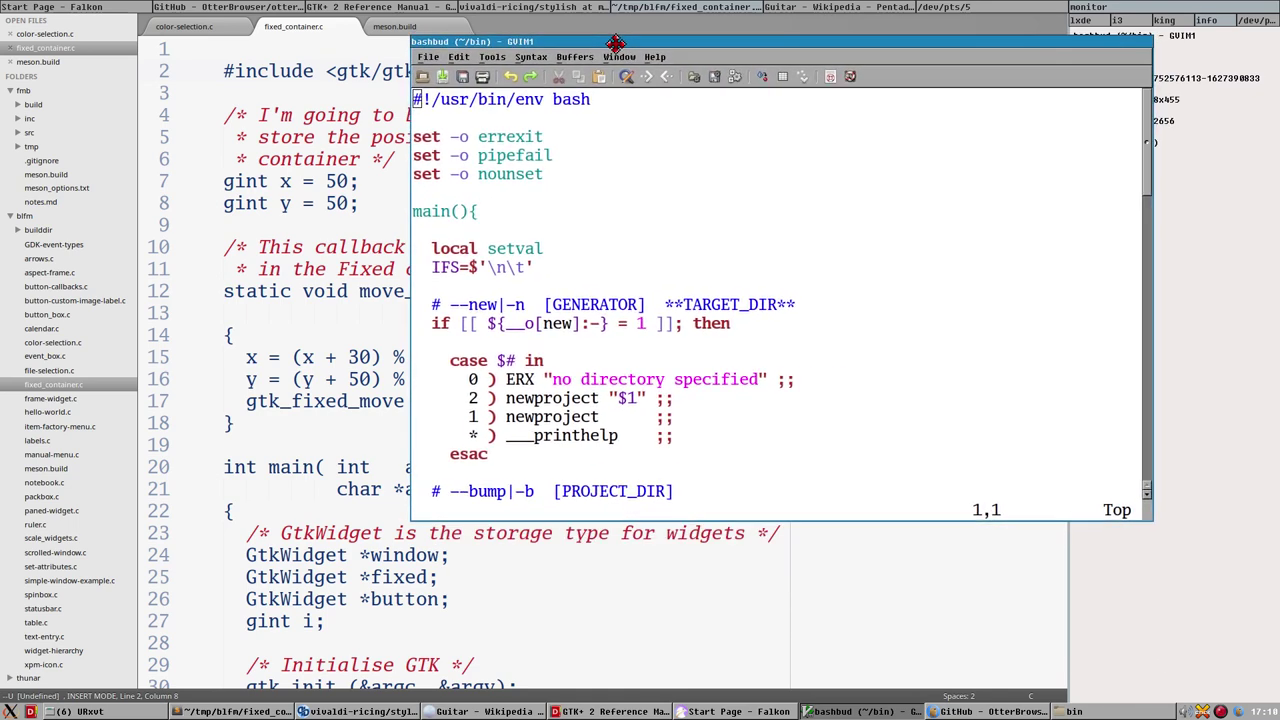
click(500, 305)
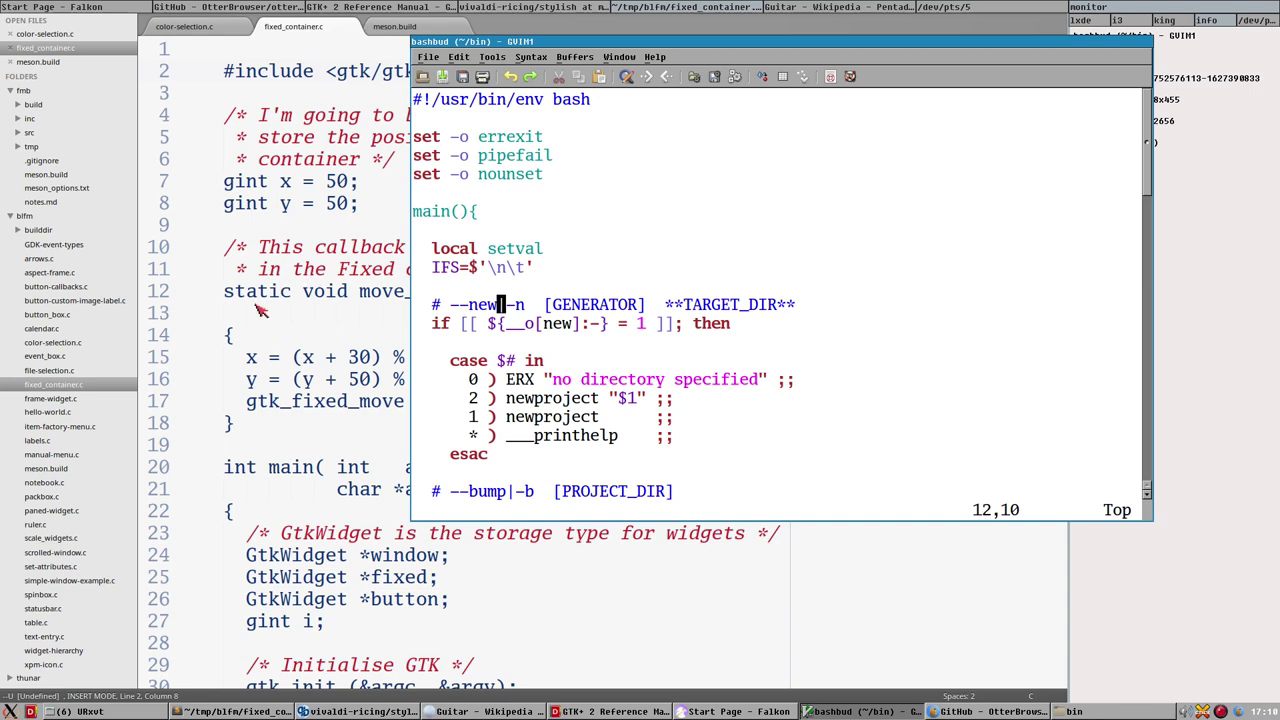
click(542, 232)
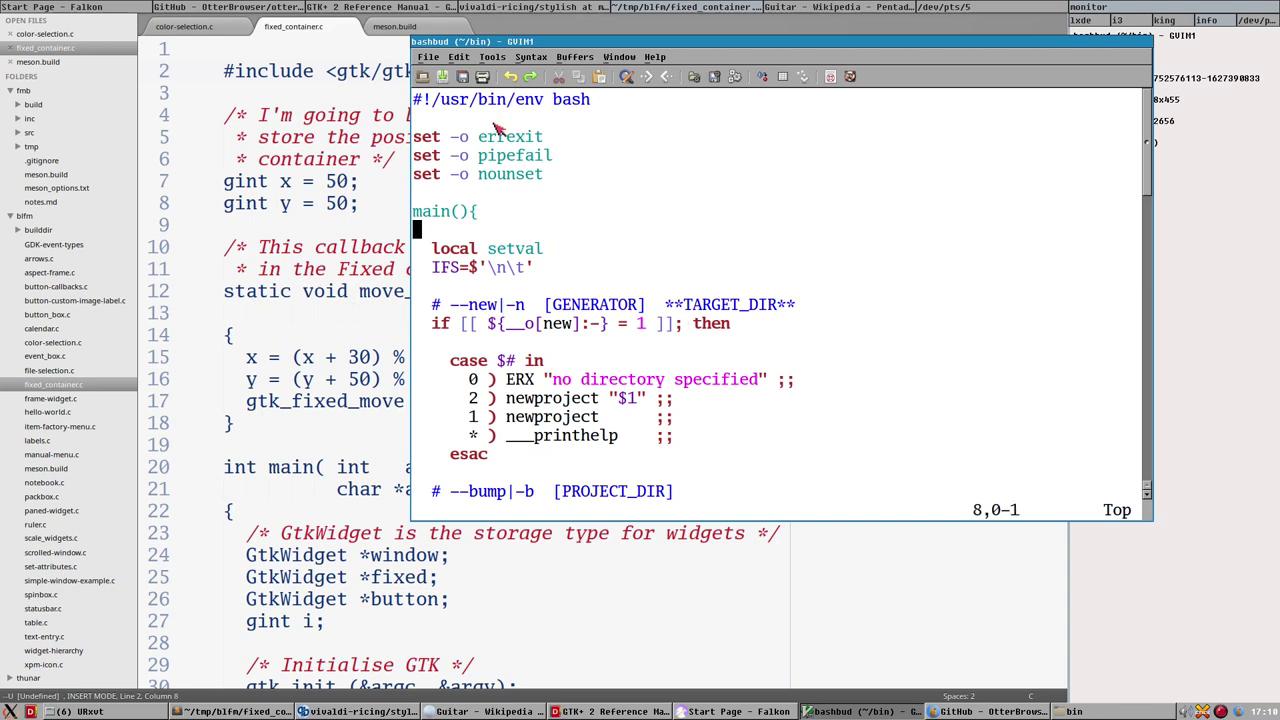
scroll(632, 388, down, 2)
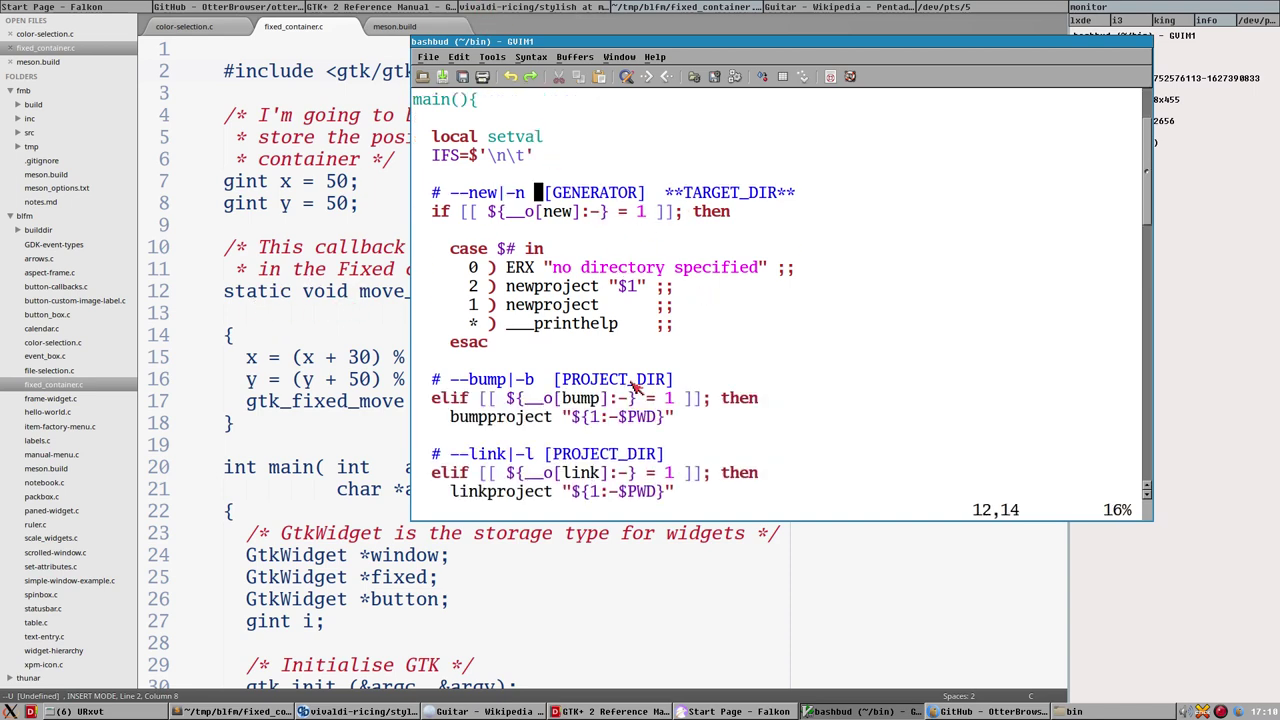
scroll(618, 399, up, 2)
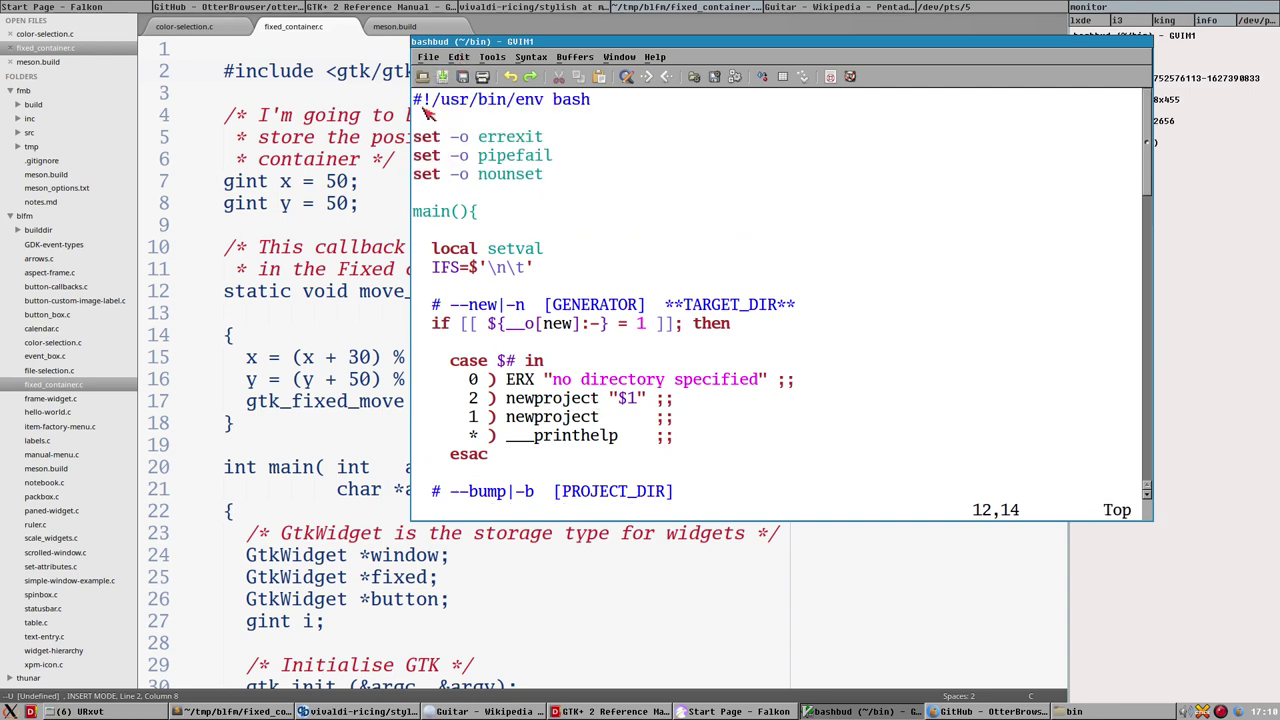
click(424, 57)
click(424, 57)
scroll(700, 372, down, 5)
scroll(700, 372, up, 5)
drag(527, 45, 847, 221)
Step: Switch Sublime Text to the budlime project and dismiss the syntax-loading error message
drag(660, 150, 798, 139)
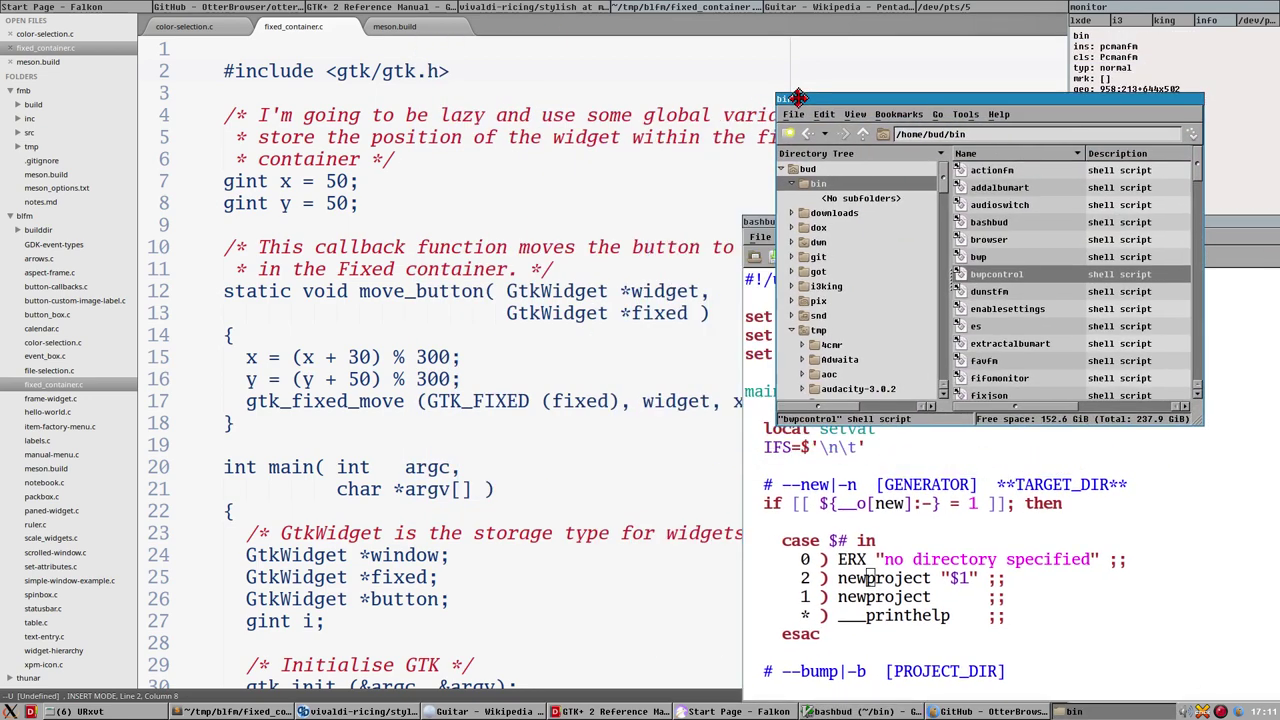
click(424, 208)
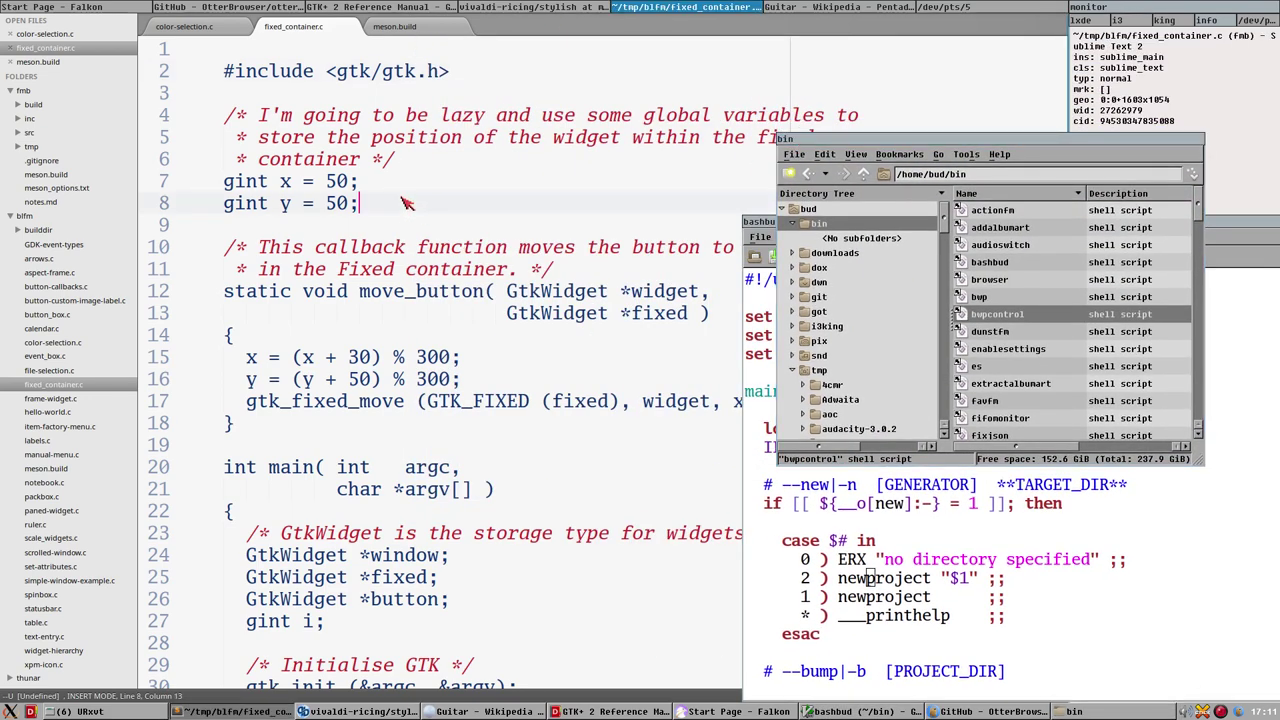
key(ctrl+alt+p)
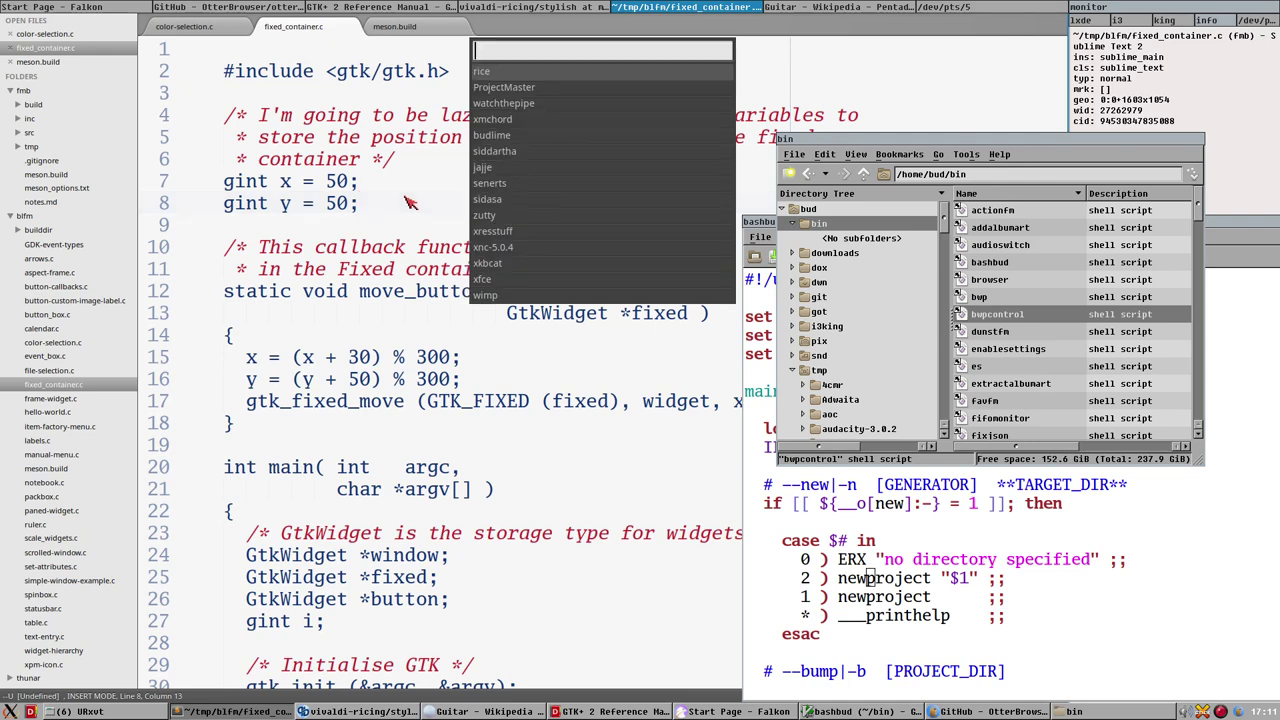
key(Down)
key(Down)
key(Down)
key(Down)
key(Return)
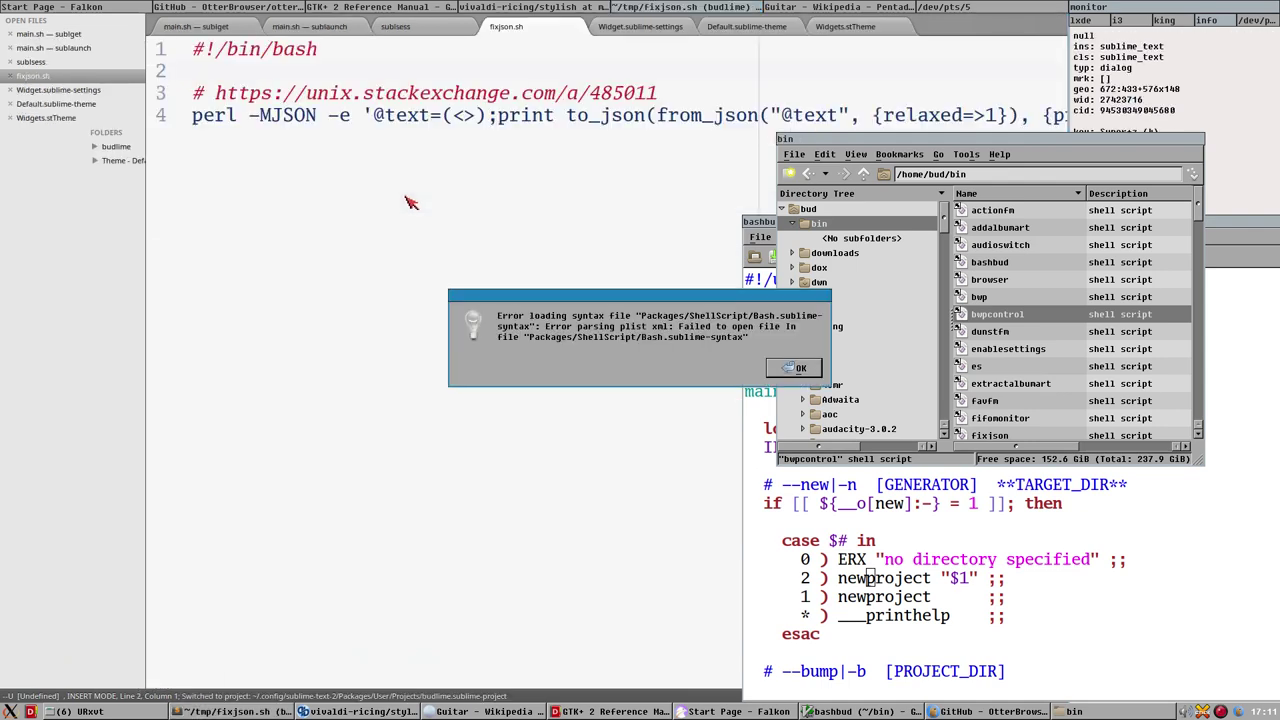
click(795, 368)
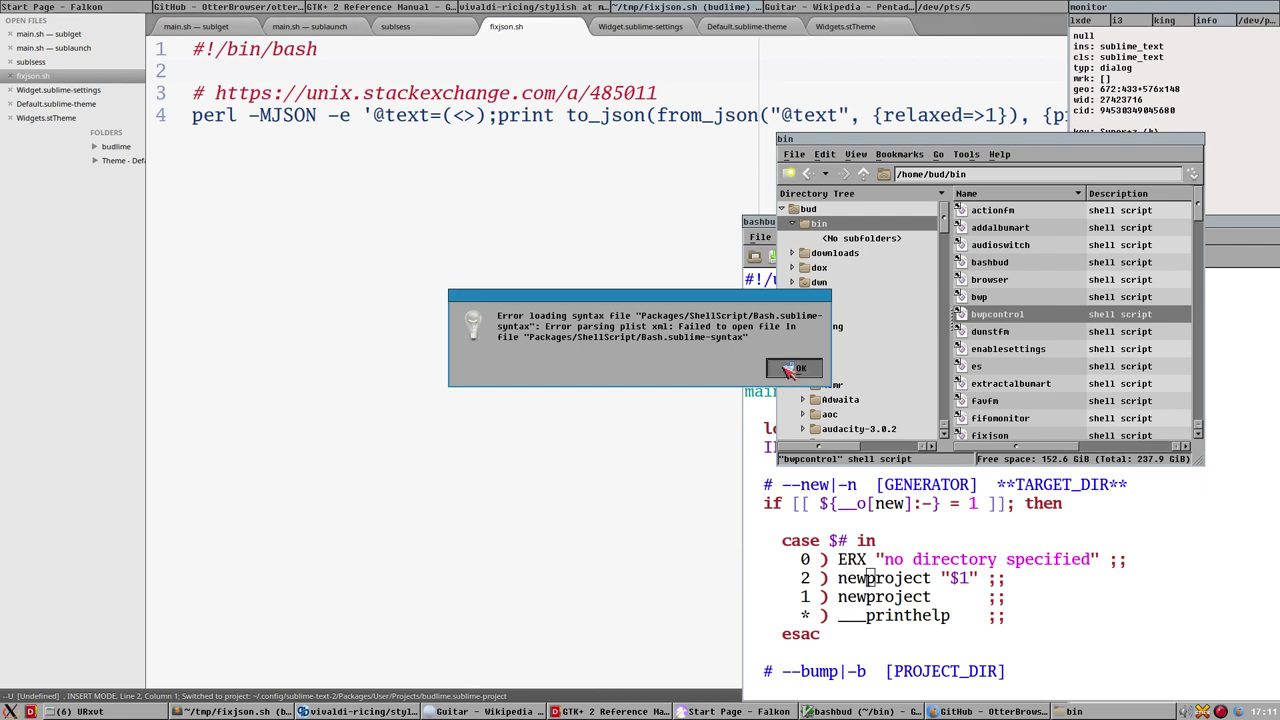
Step: Reopen and cancel the project switcher, then move the file manager to the middle-left
click(488, 146)
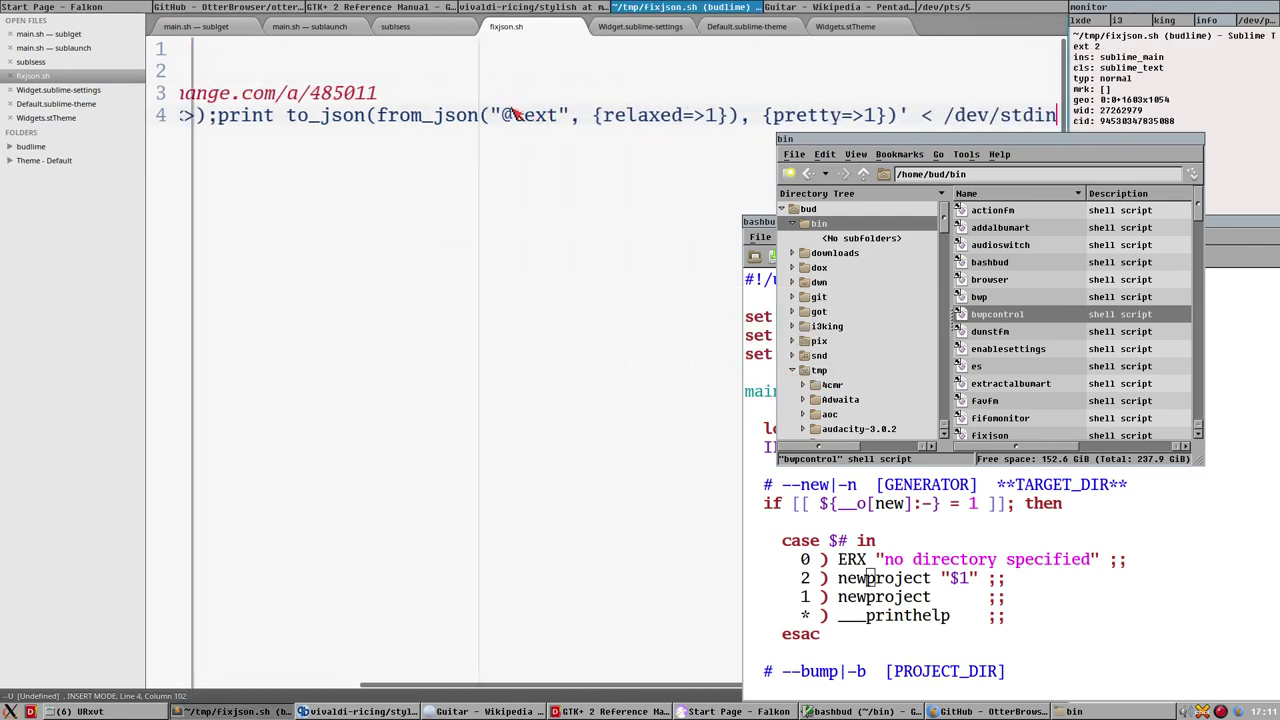
key(ctrl+alt+p)
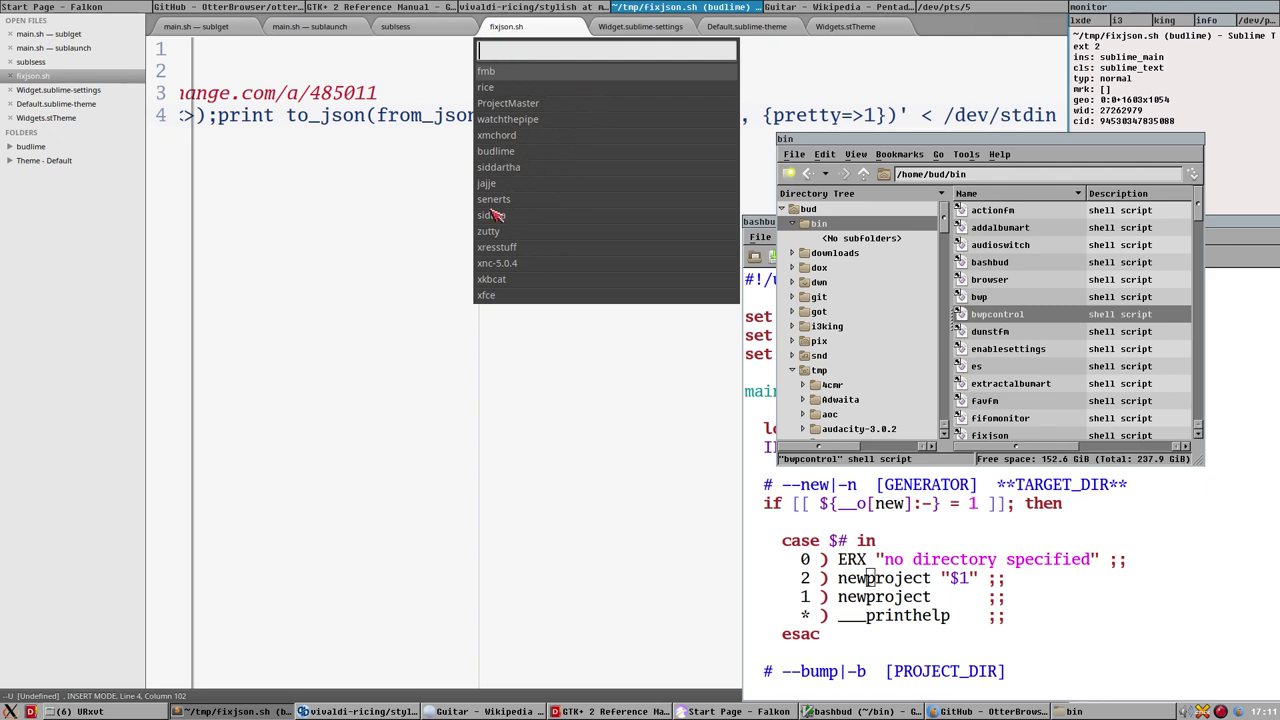
click(993, 148)
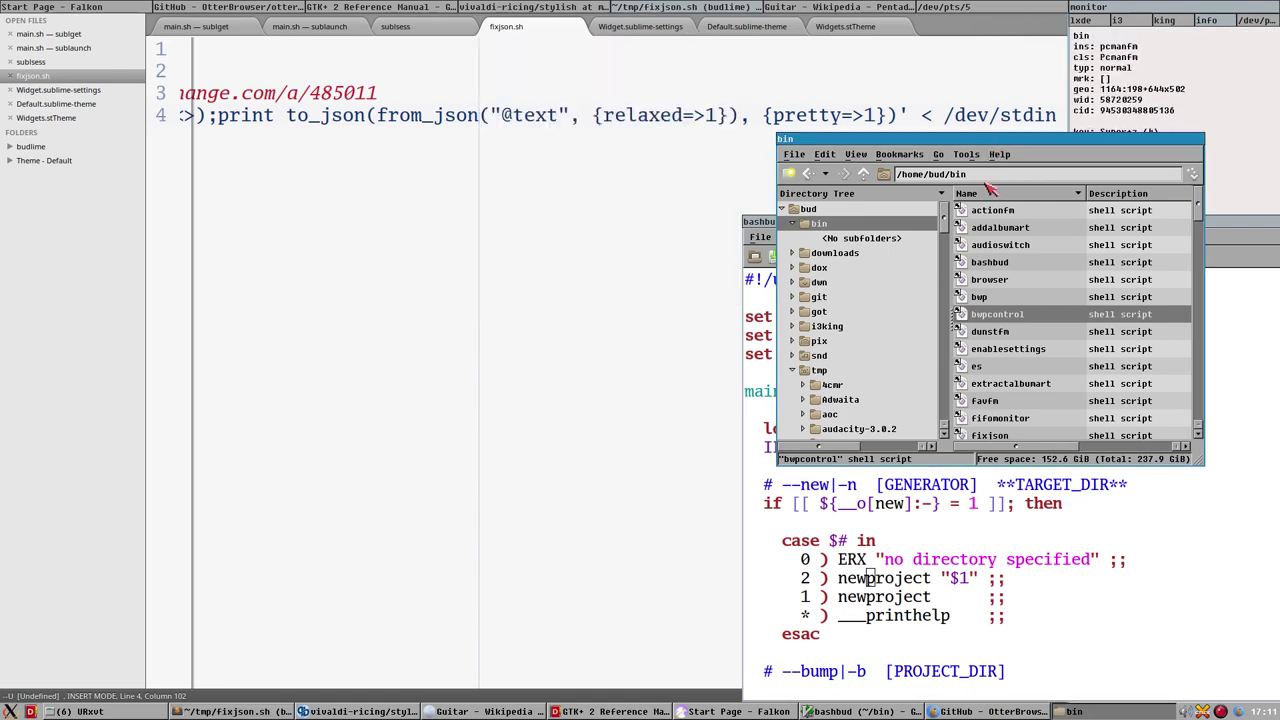
drag(975, 143, 543, 240)
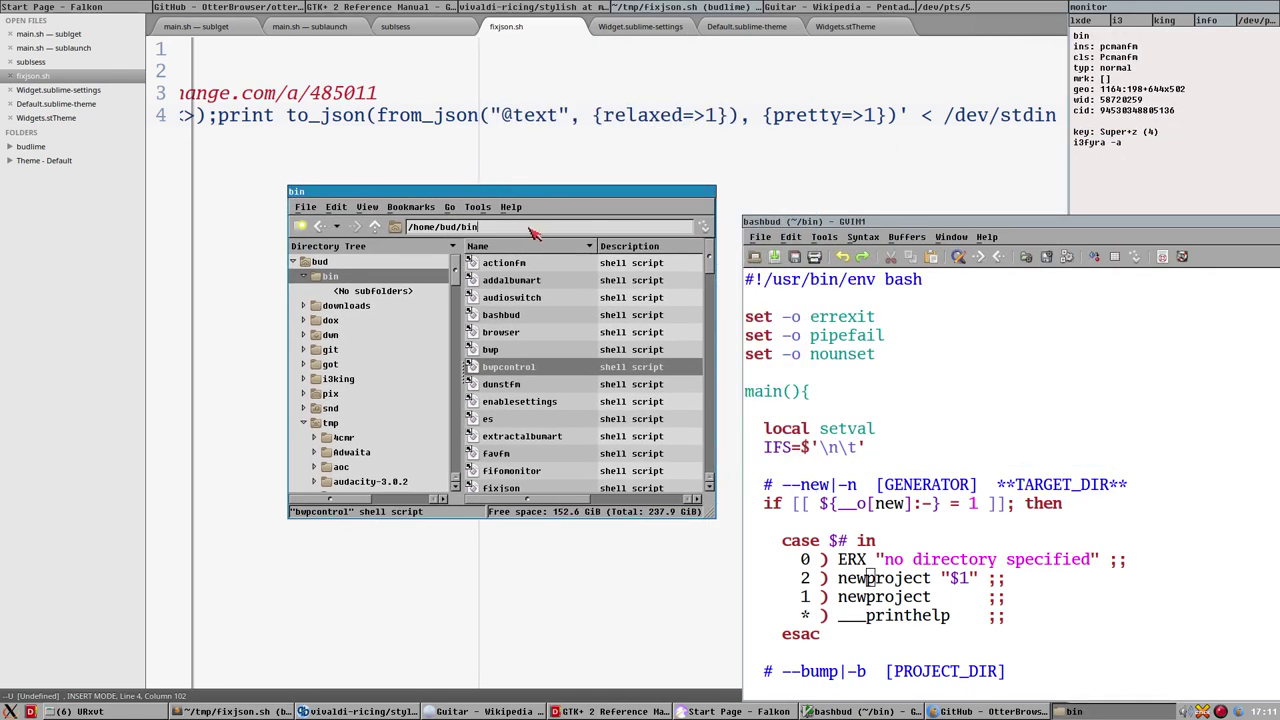
Step: Change the PCManFM location bar to ~/ and move the GVim window to the right
triple_click(533, 232)
text(~/)
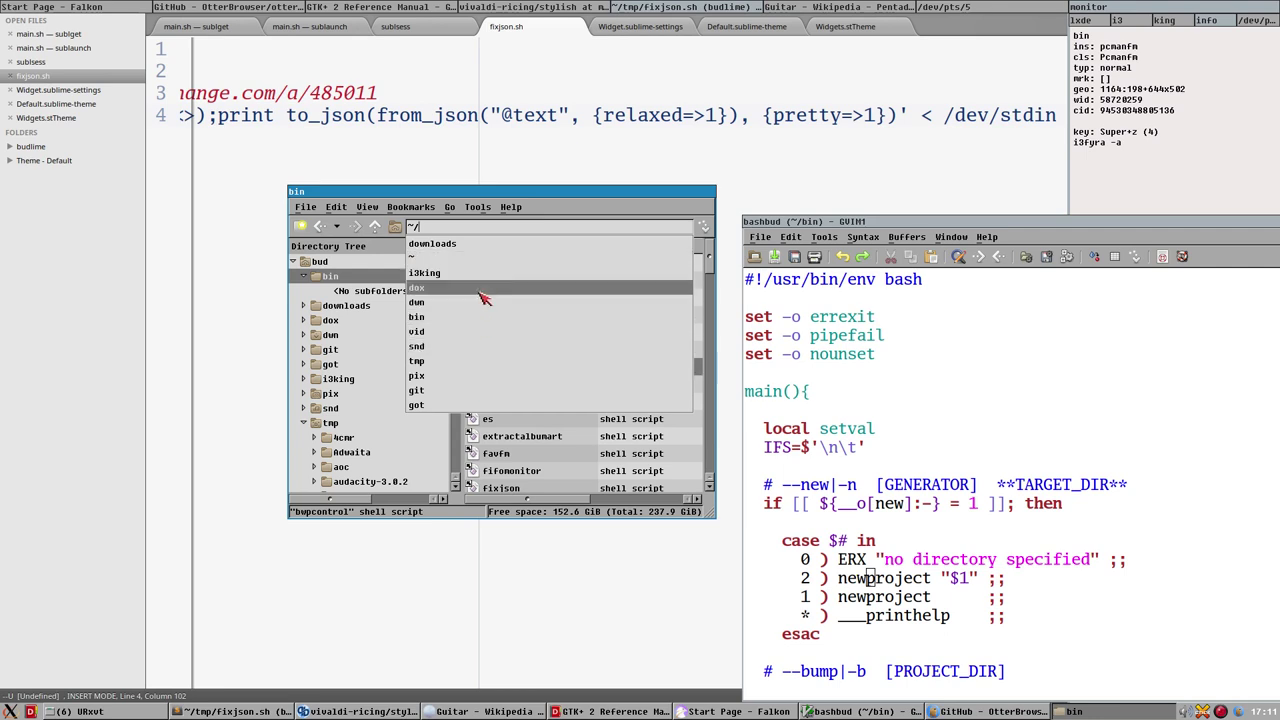
click(570, 194)
click(800, 224)
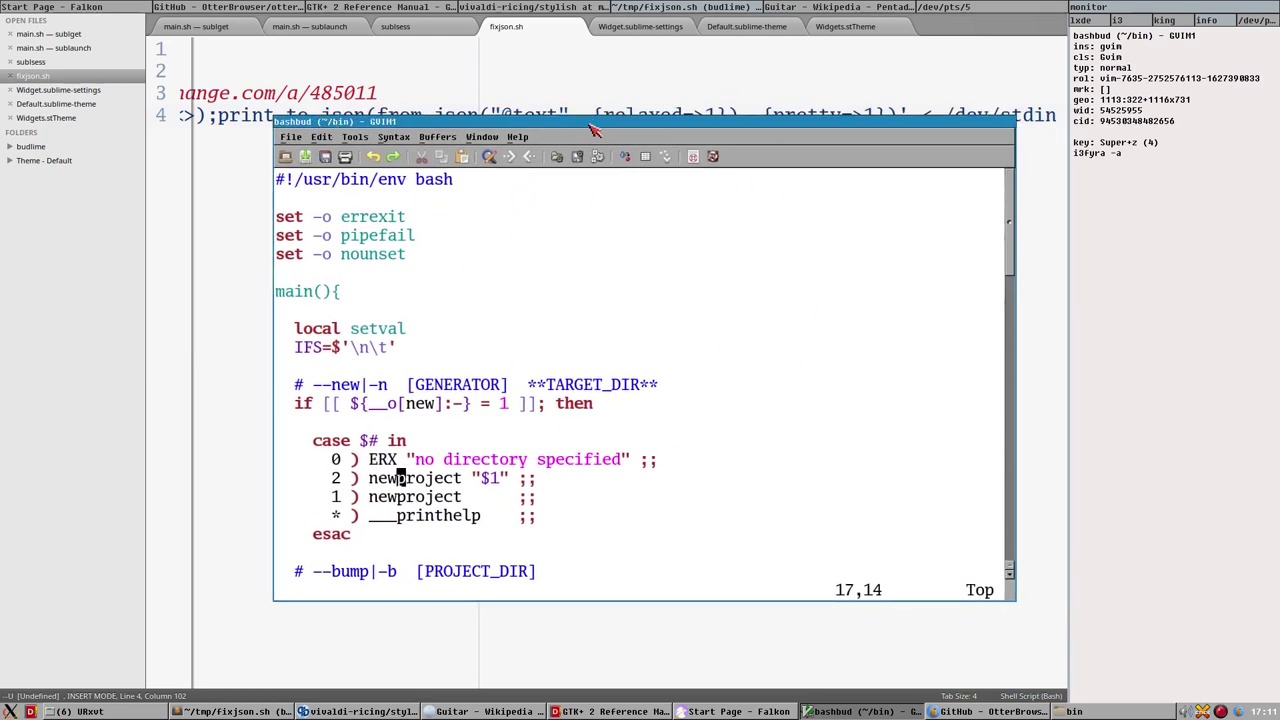
drag(593, 124, 1050, 200)
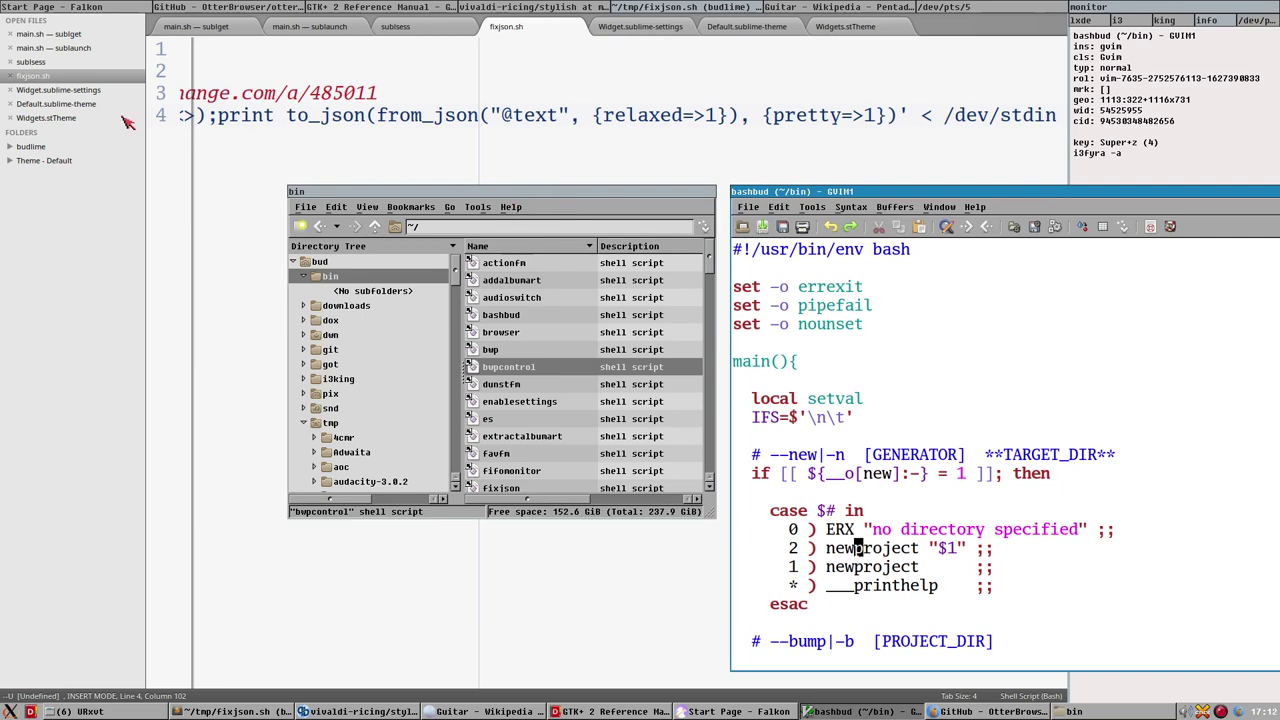
Step: Open and cancel Sublime's project switcher, then show the otter-browser GitHub page
click(548, 82)
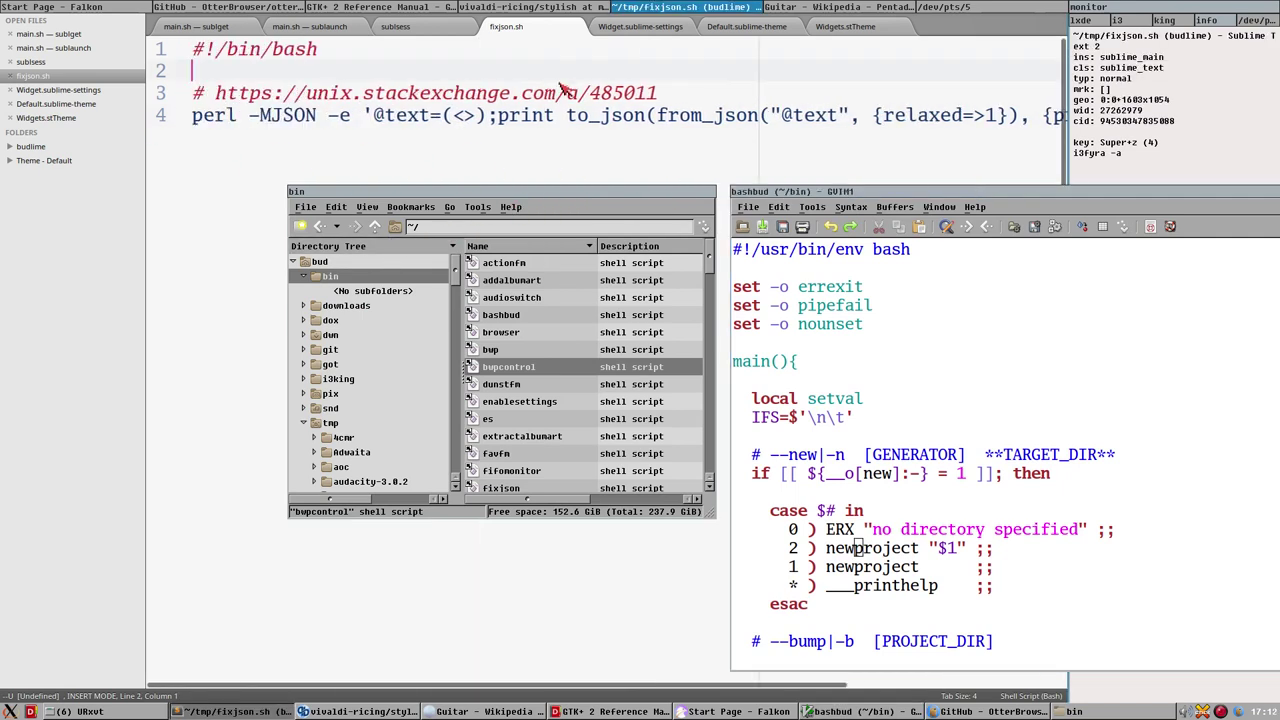
key(ctrl+alt+p)
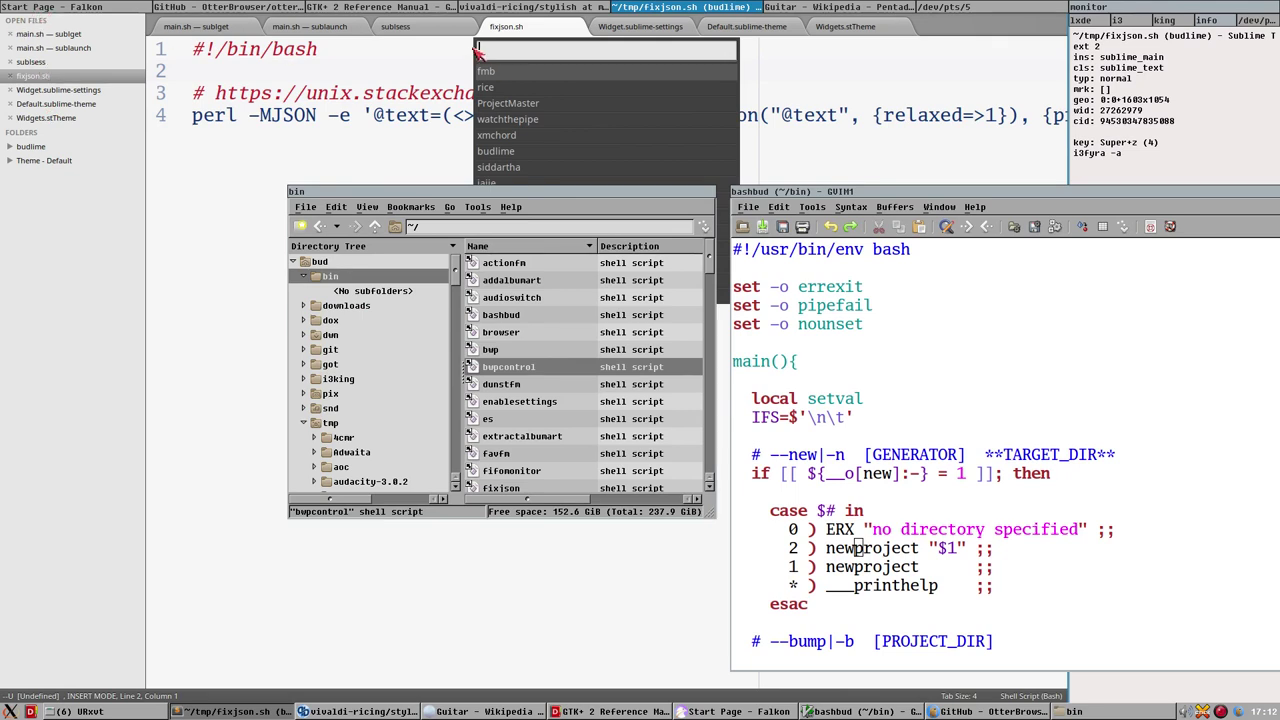
click(437, 62)
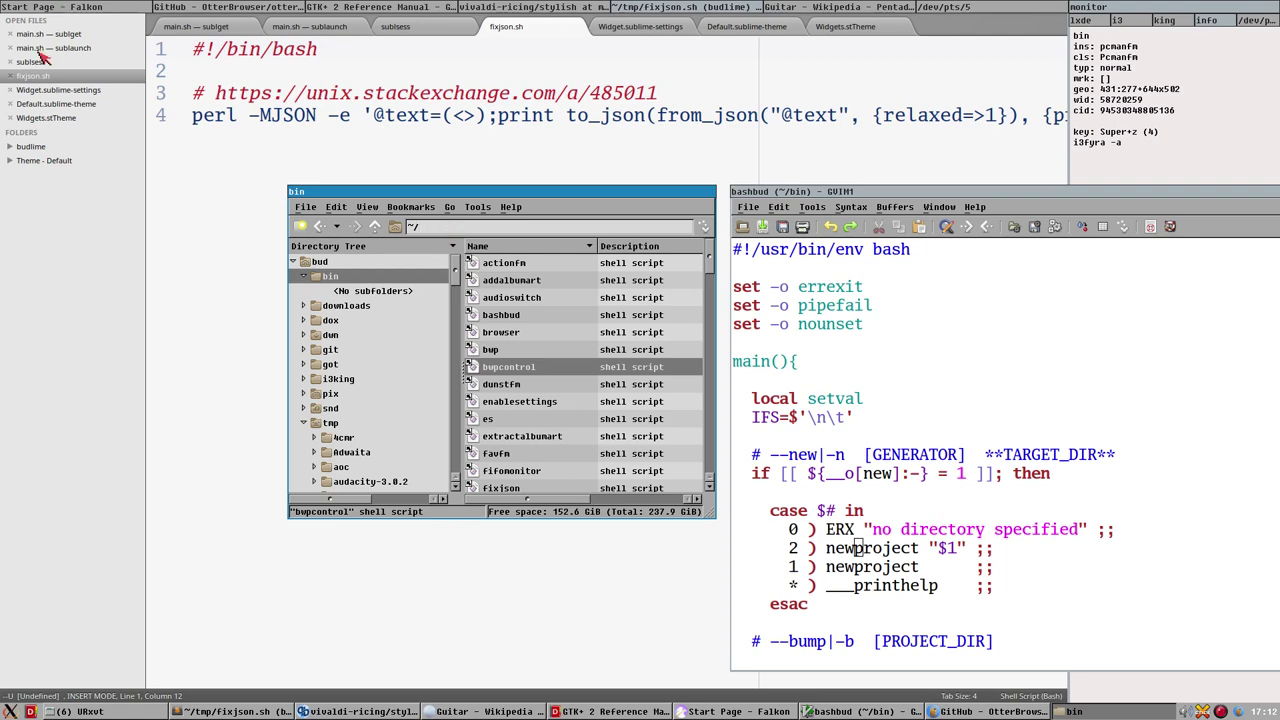
click(212, 8)
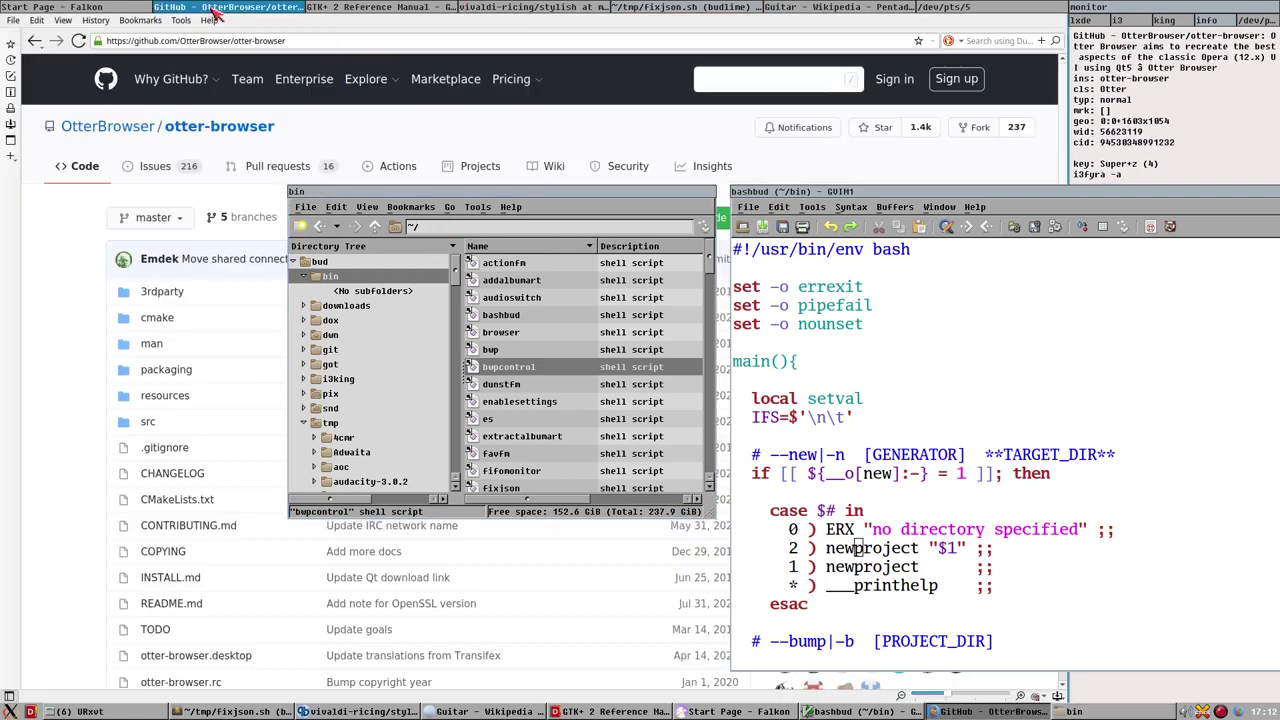
Step: Search all Devhelp books for 'gtk' from the GTK+ 2 Reference Manual, then return to fixjson.sh
click(85, 8)
click(399, 8)
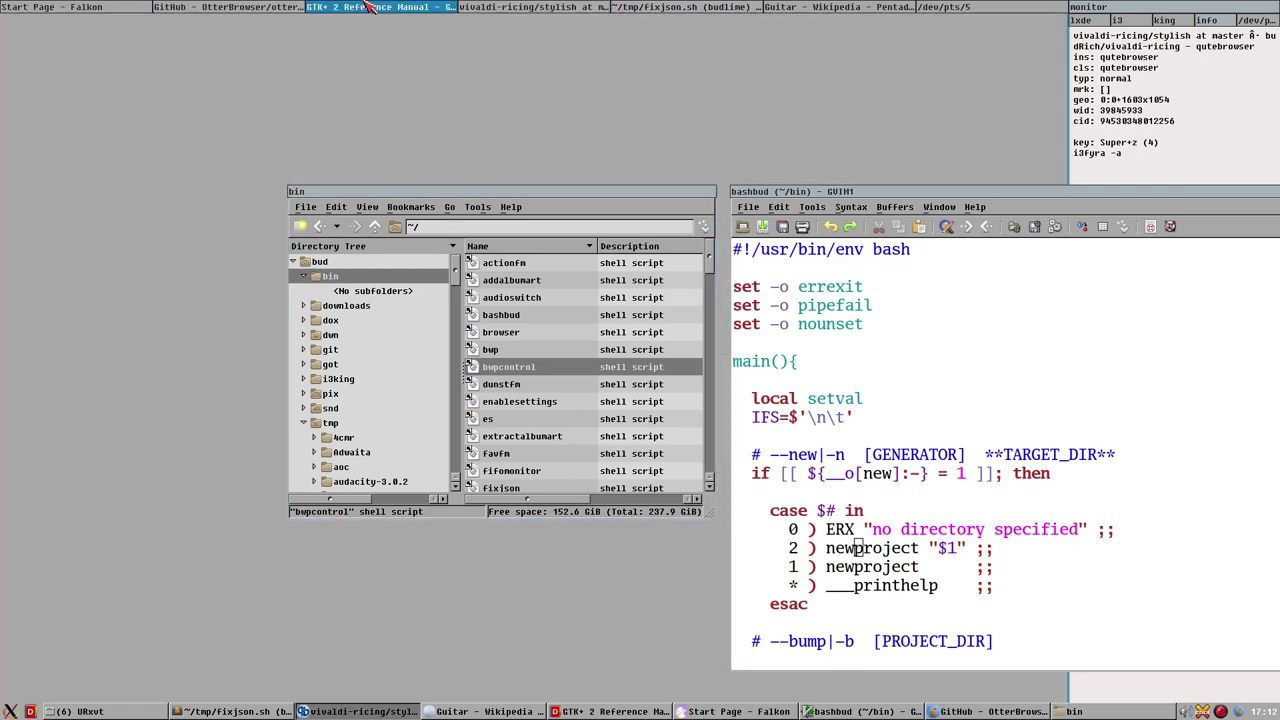
click(82, 44)
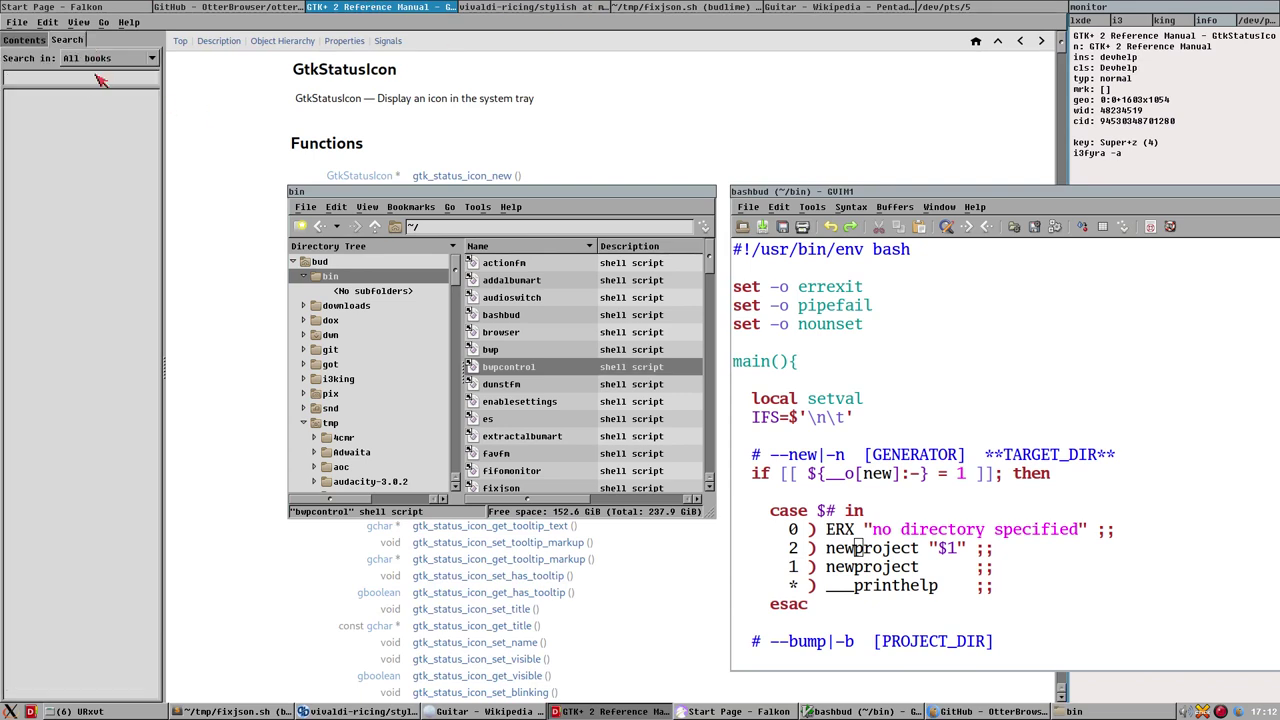
text(gtk)
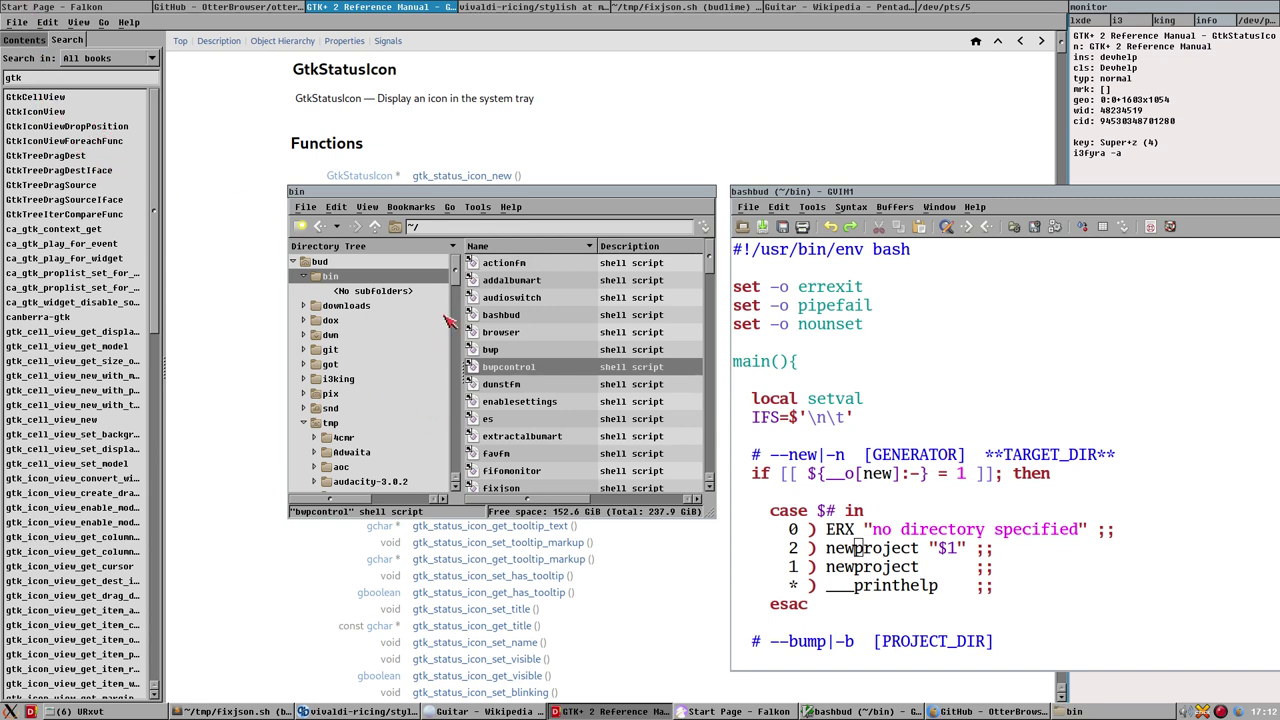
scroll(456, 277, down, 3)
scroll(456, 277, up, 3)
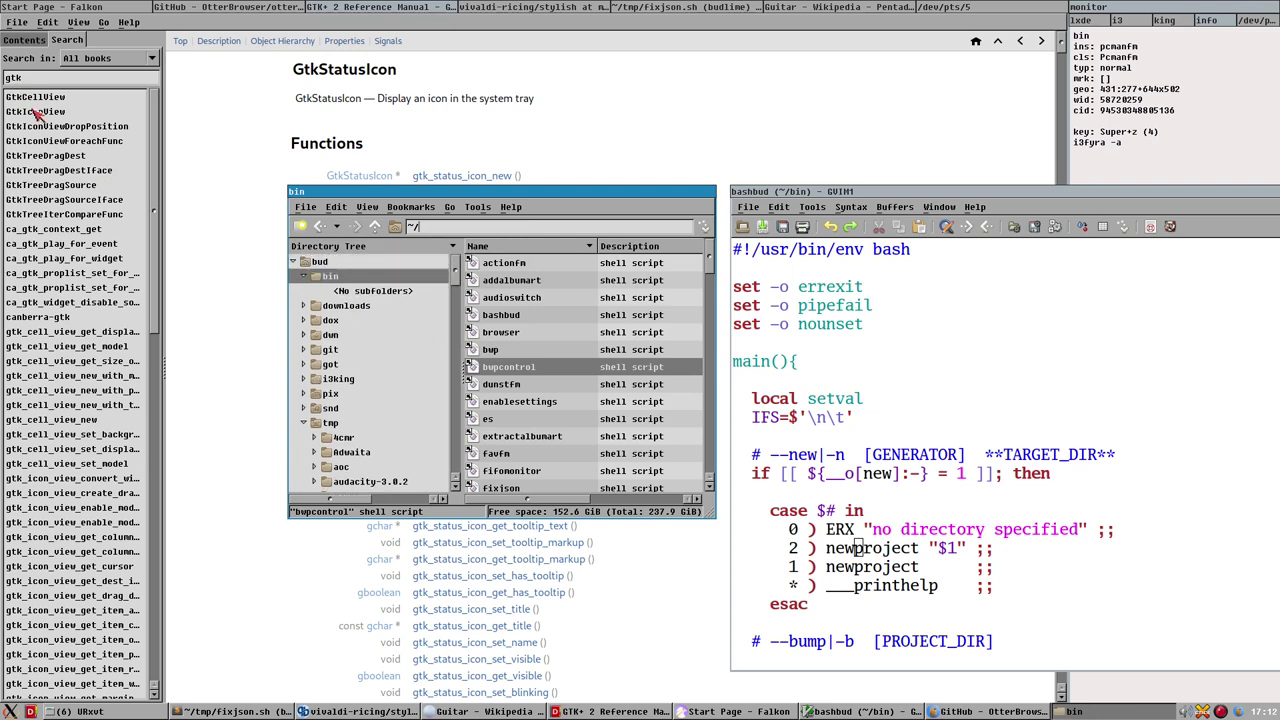
scroll(152, 140, down, 5)
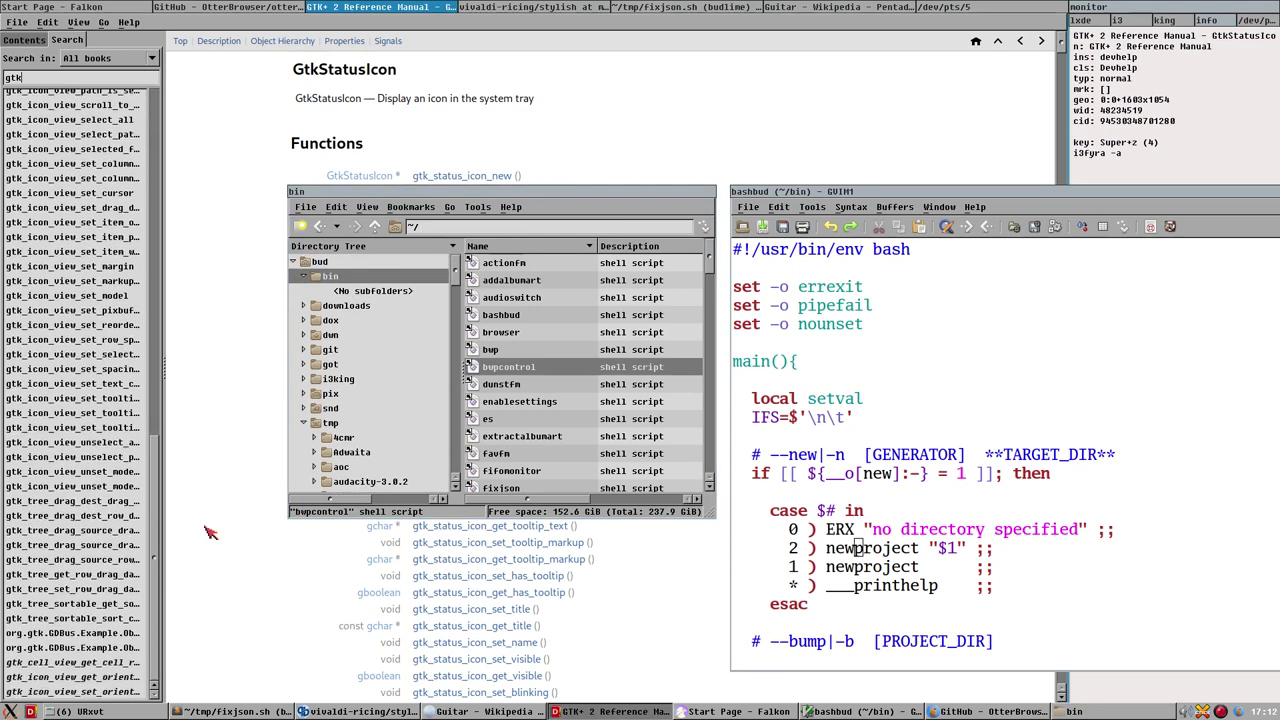
scroll(120, 400, up, 5)
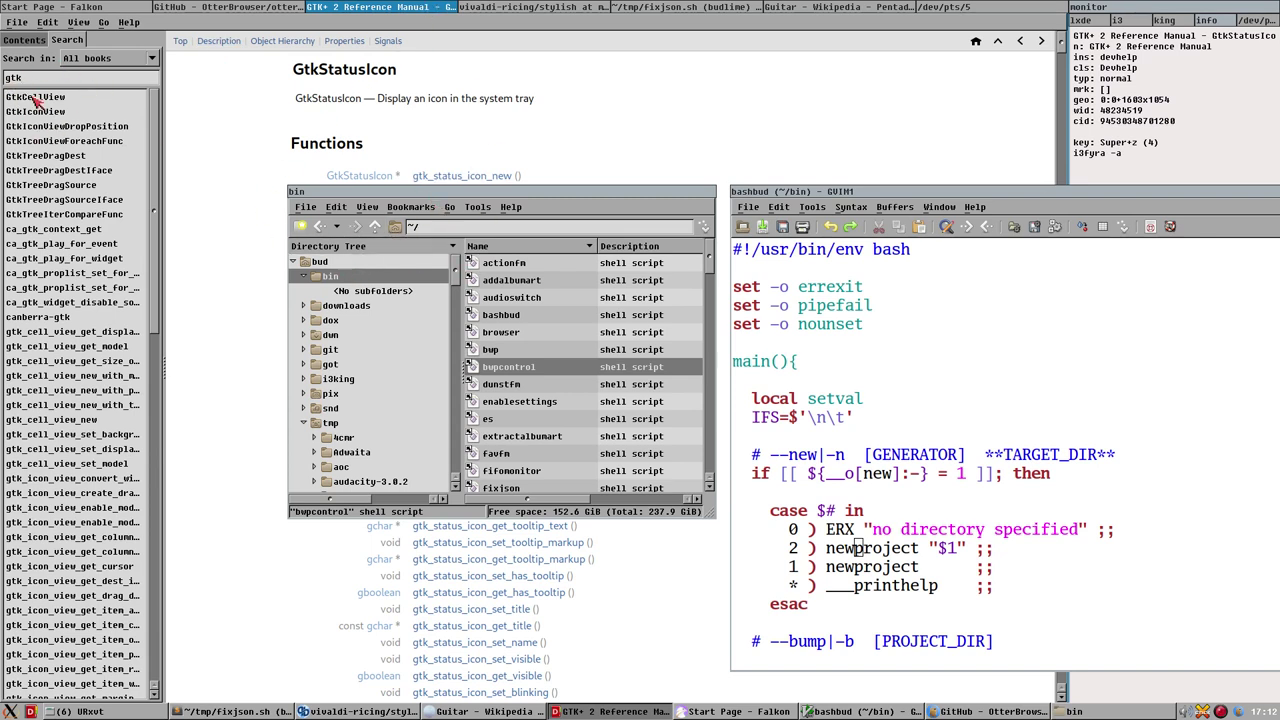
click(486, 7)
click(648, 7)
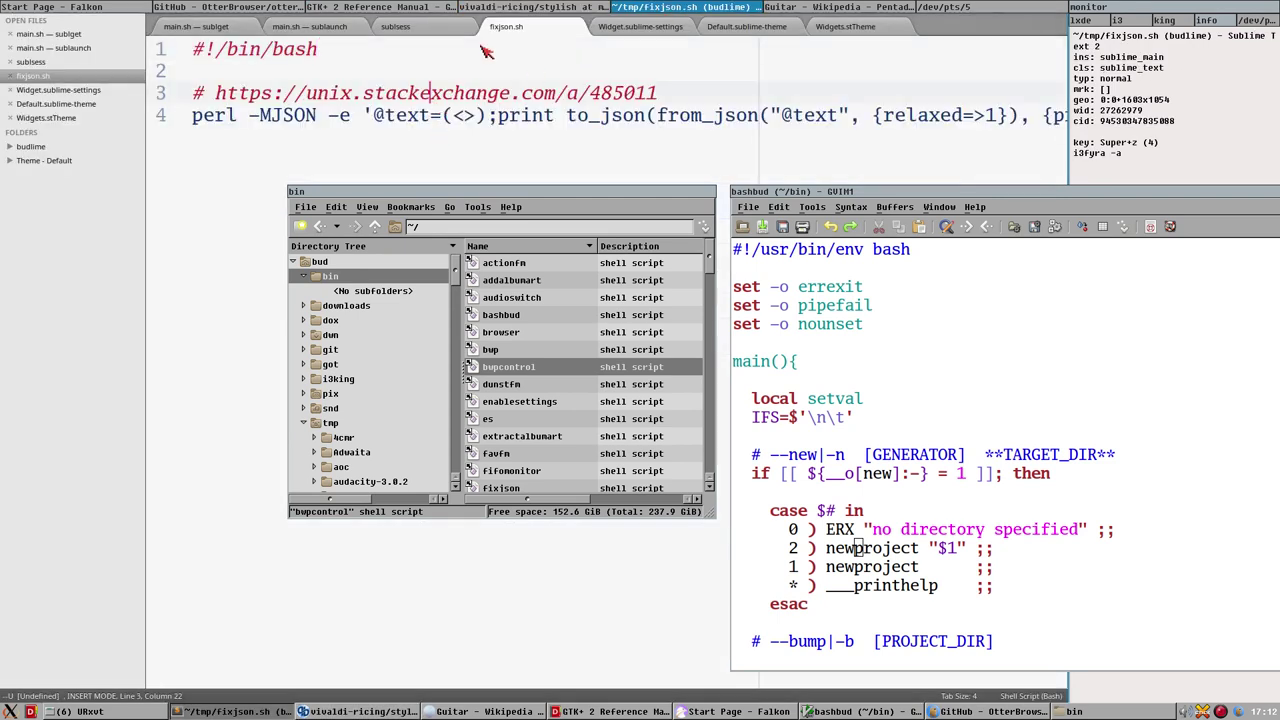
Step: Cancel the project switcher and bring up the Find file prompt at ~/tmp/ with tmp/ selected
key(ctrl+alt+p)
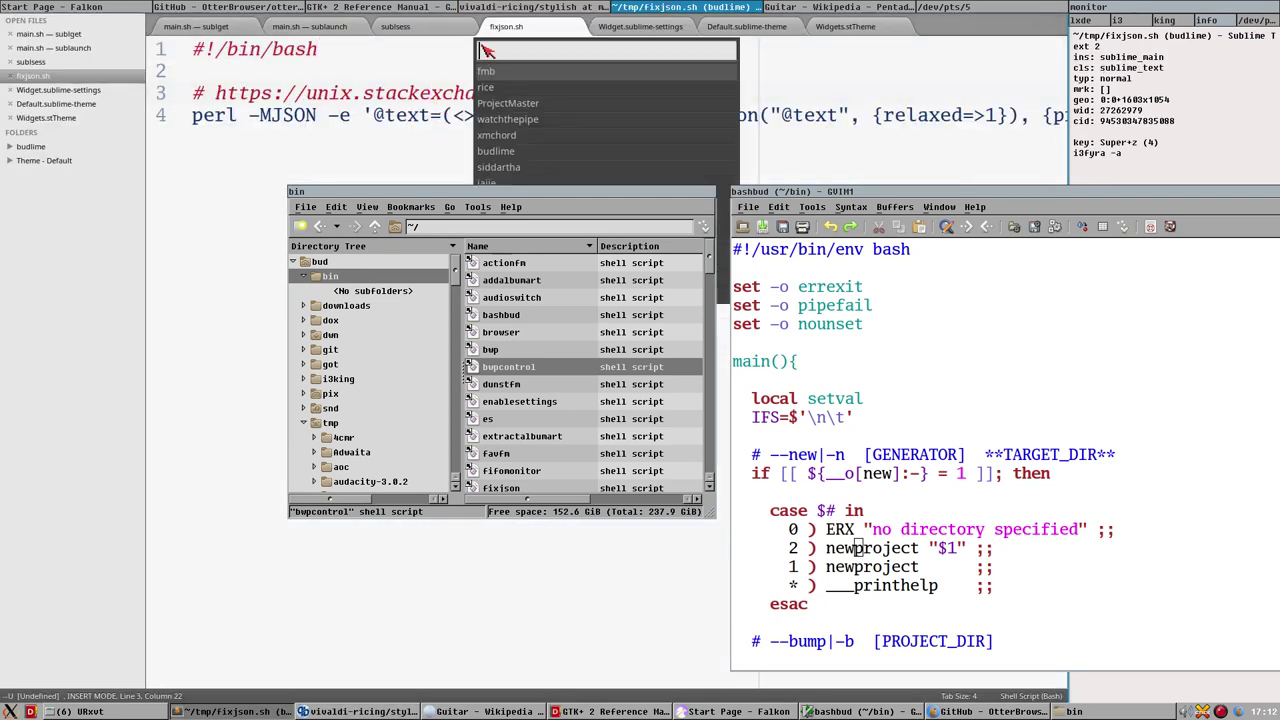
click(297, 110)
key(End)
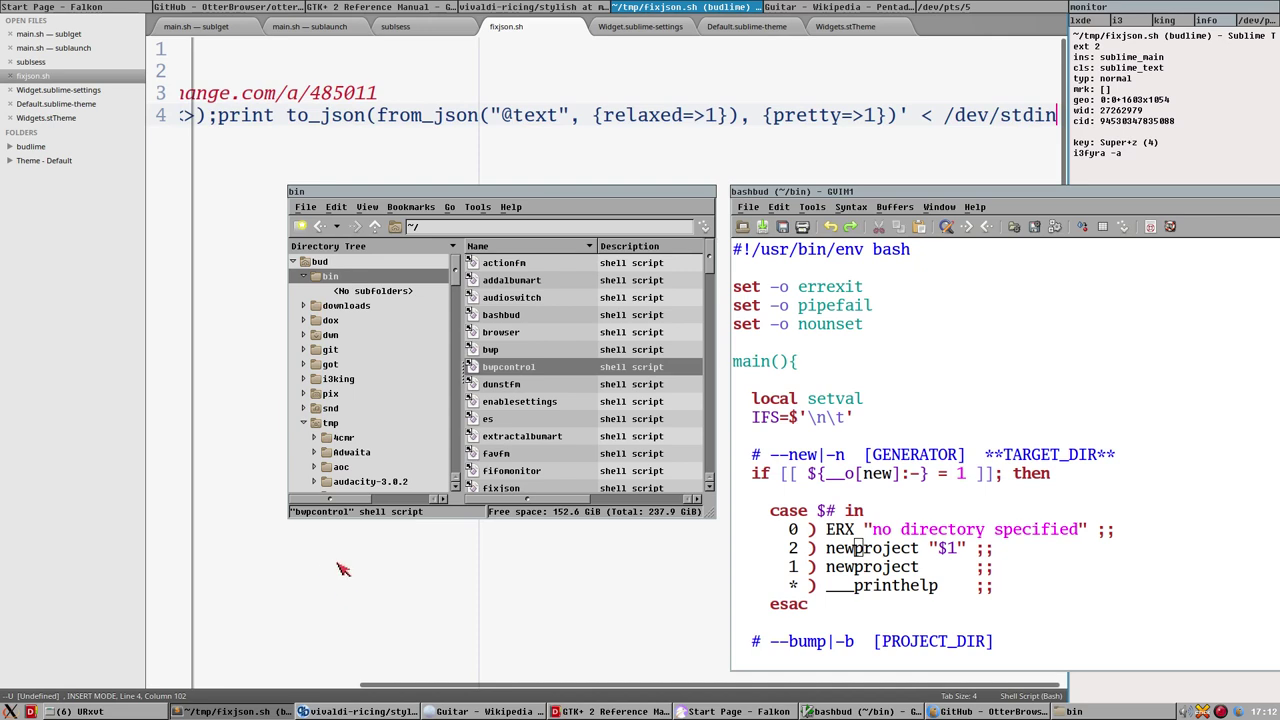
key(ctrl+o)
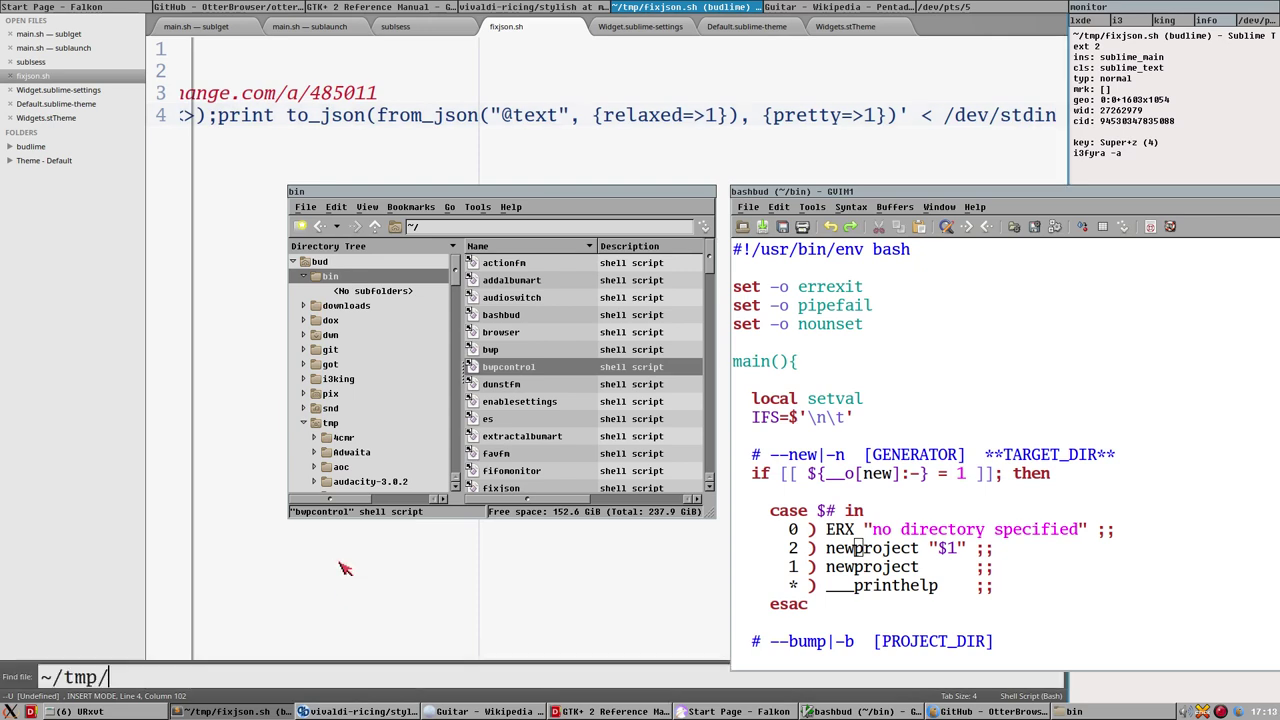
key(ctrl+shift+Left)
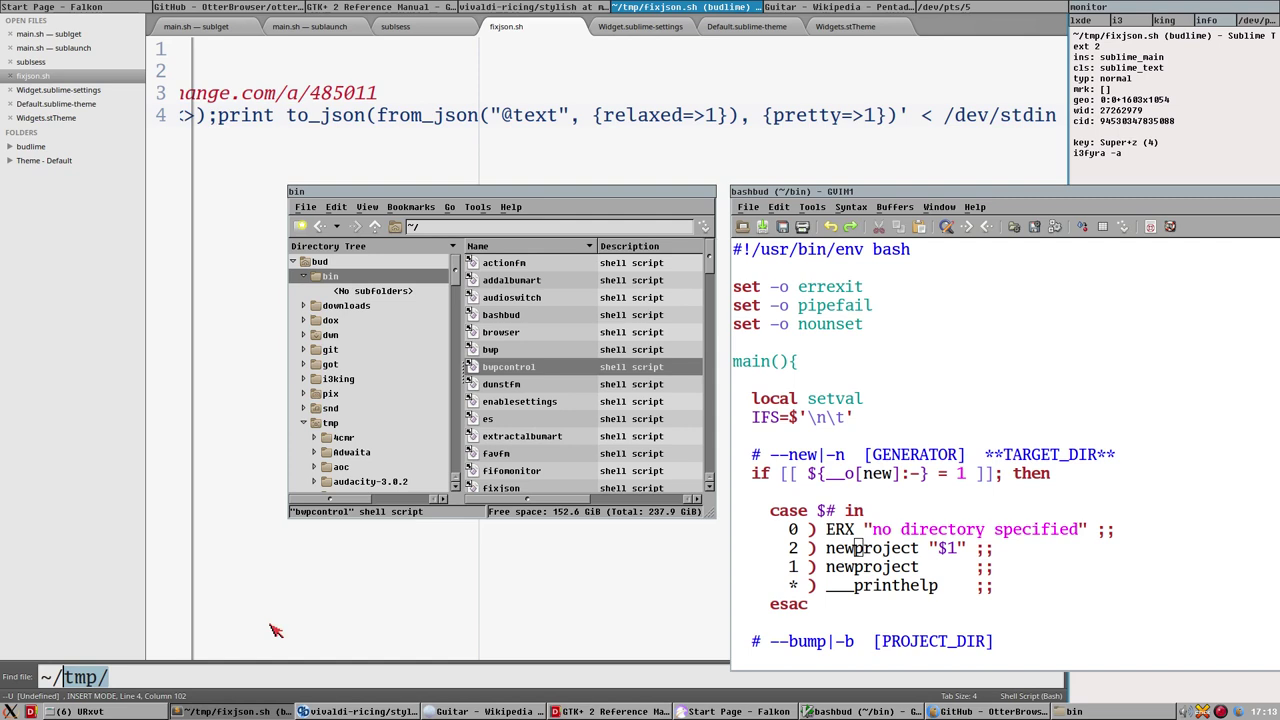
click(935, 475)
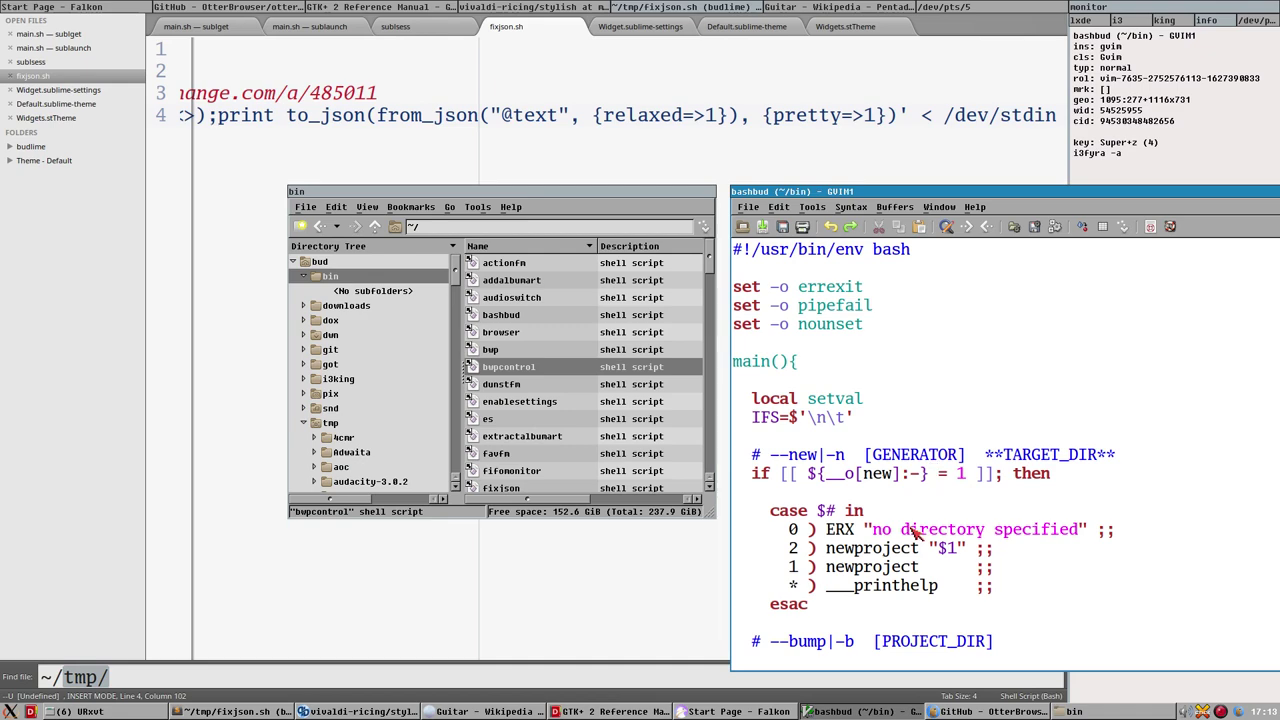
Step: Float GVim, run :open ~/.bashrc to get a new empty buffer, and shift the window right
key(super+shift+space)
click(618, 553)
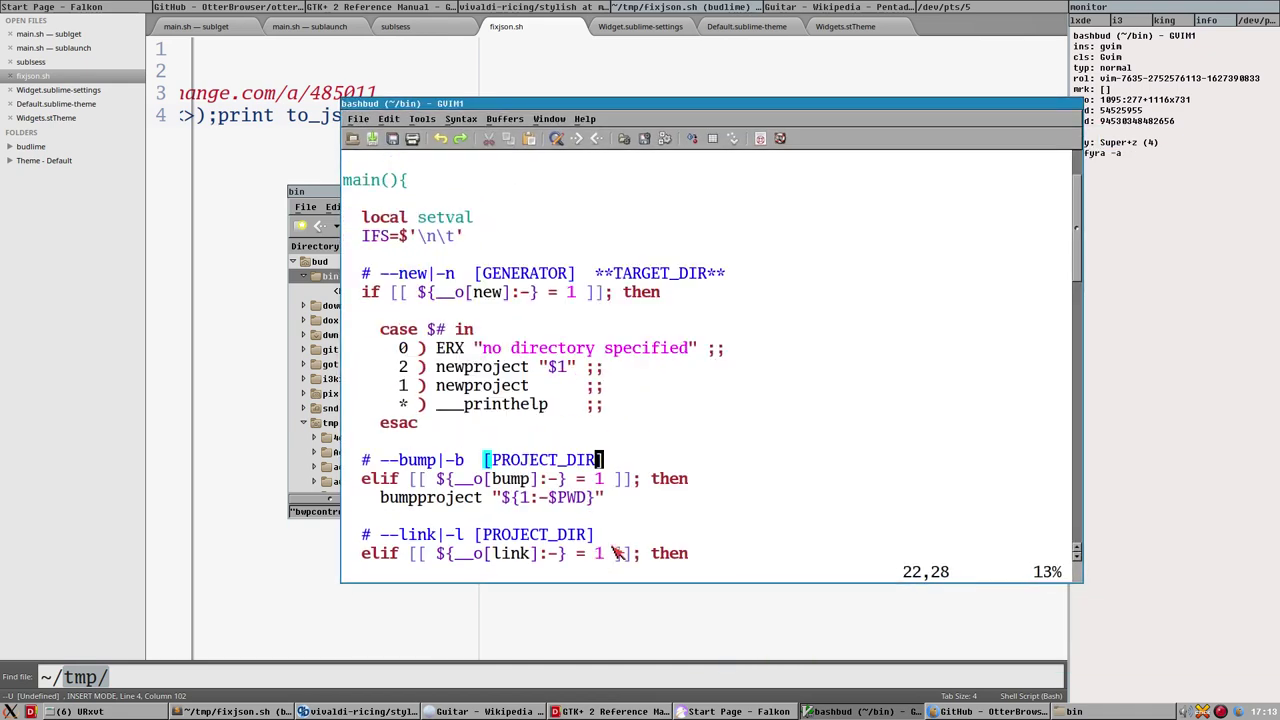
text(:)
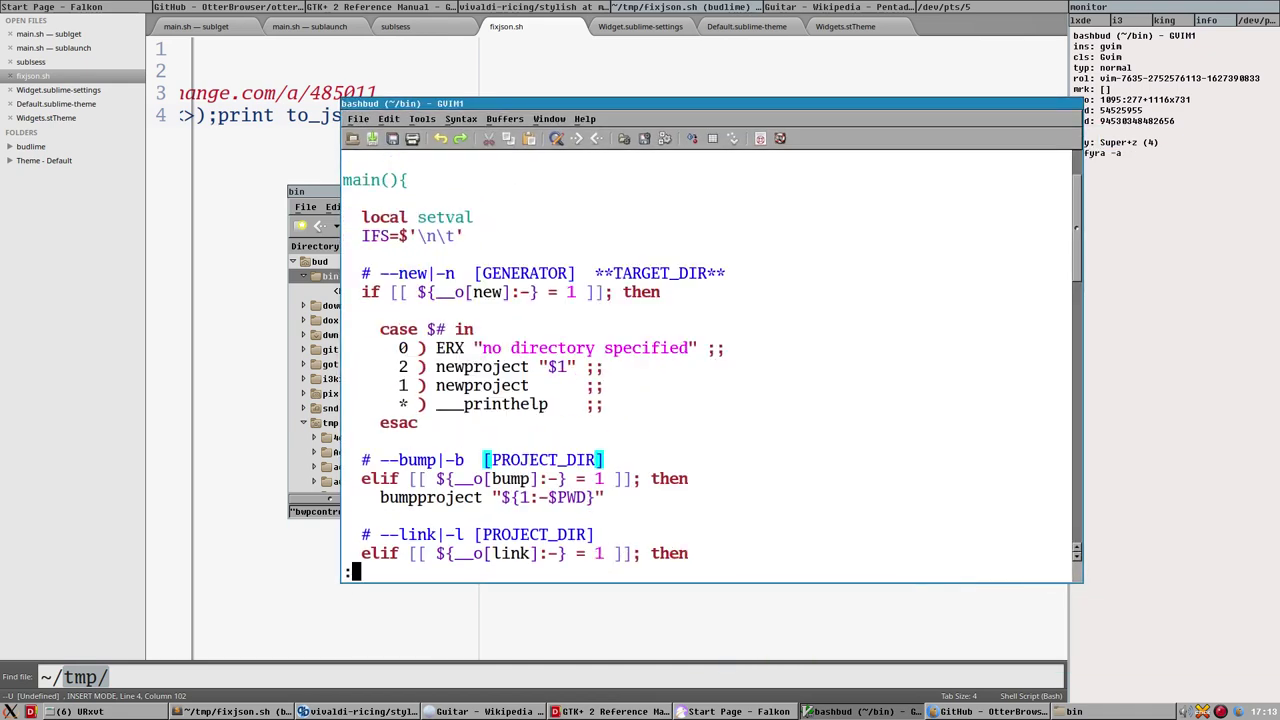
text(op)
key(Tab)
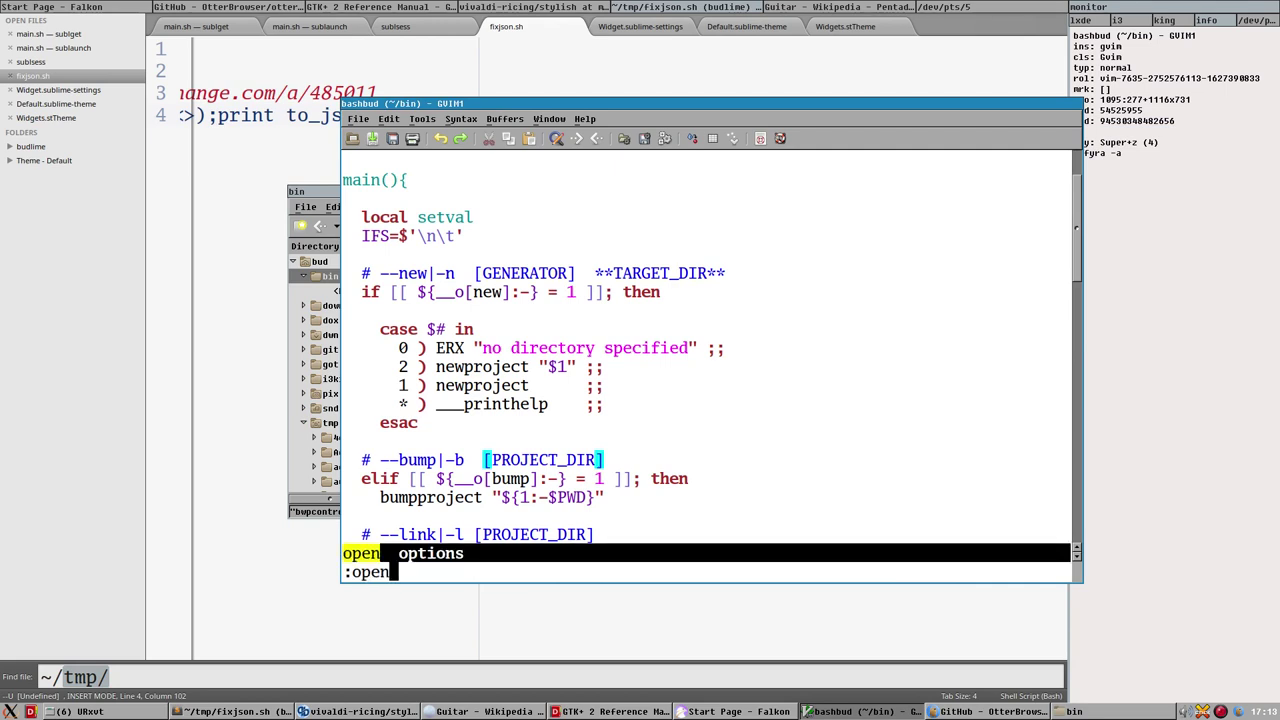
text(~)
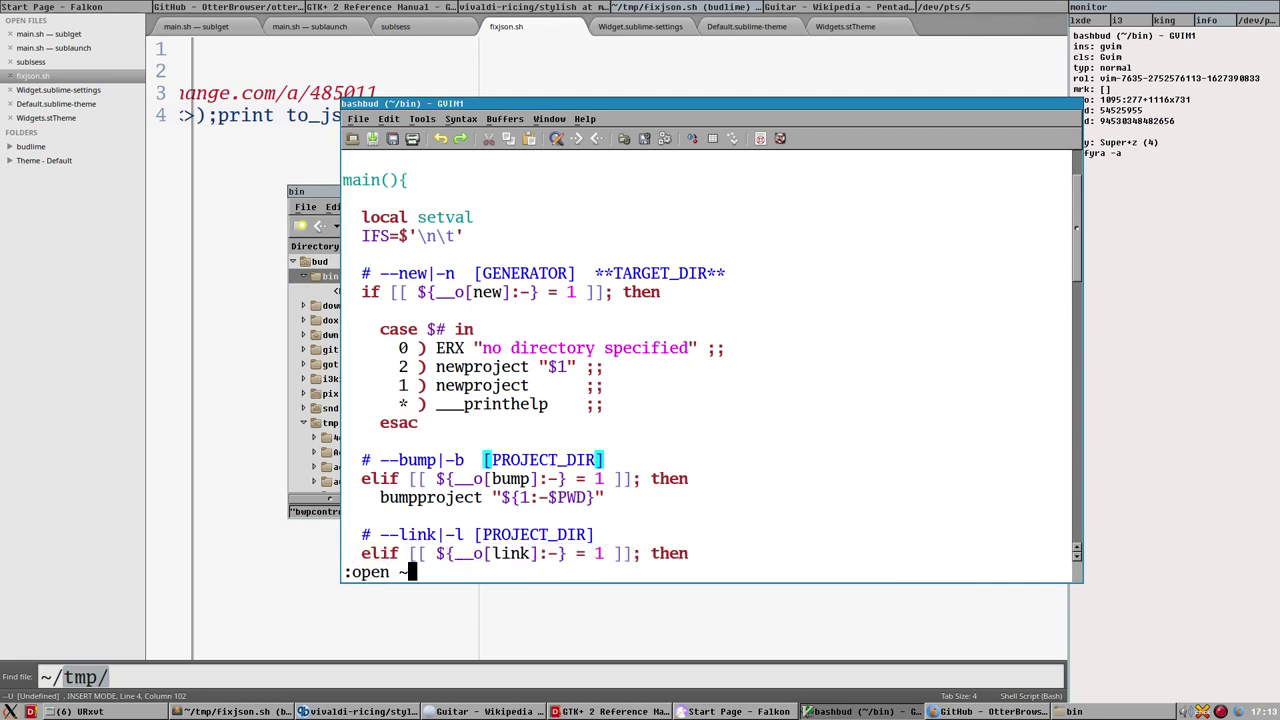
text(/.bashrc)
key(Return)
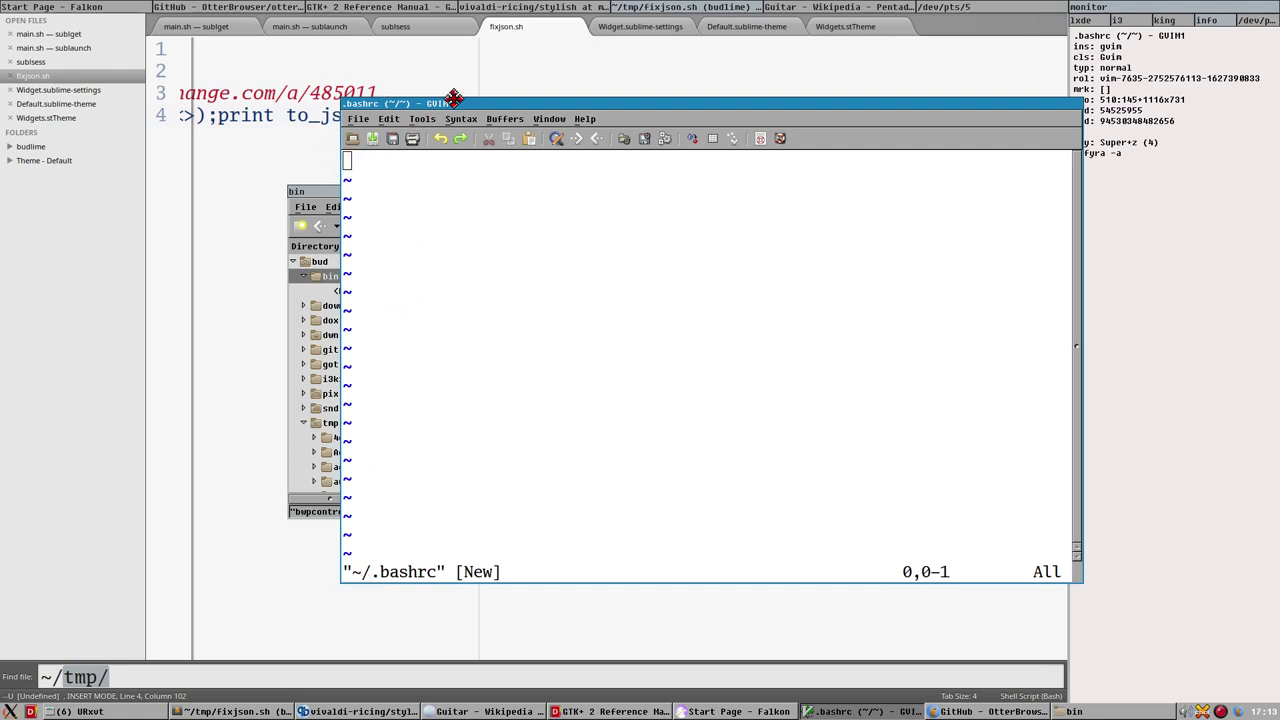
drag(452, 101, 694, 143)
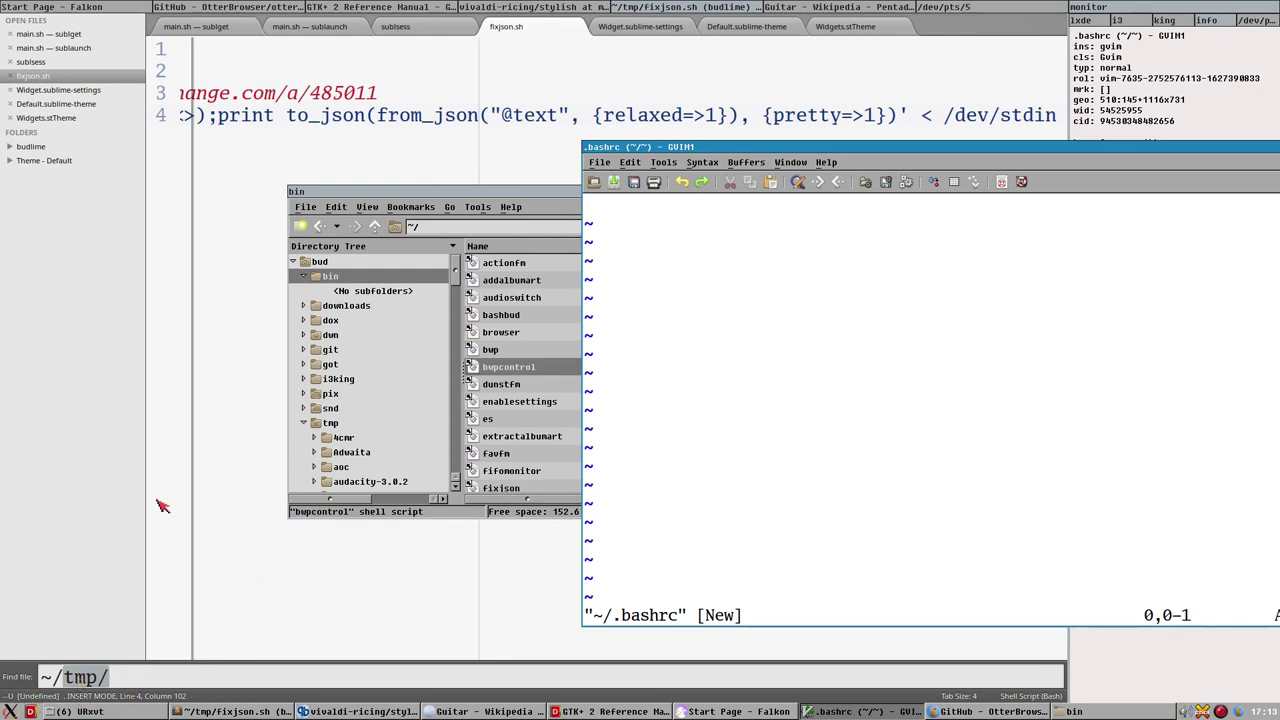
Step: Add the ~/tmp/sid folder to Sublime's sidebar and move the GVim window left
click(150, 682)
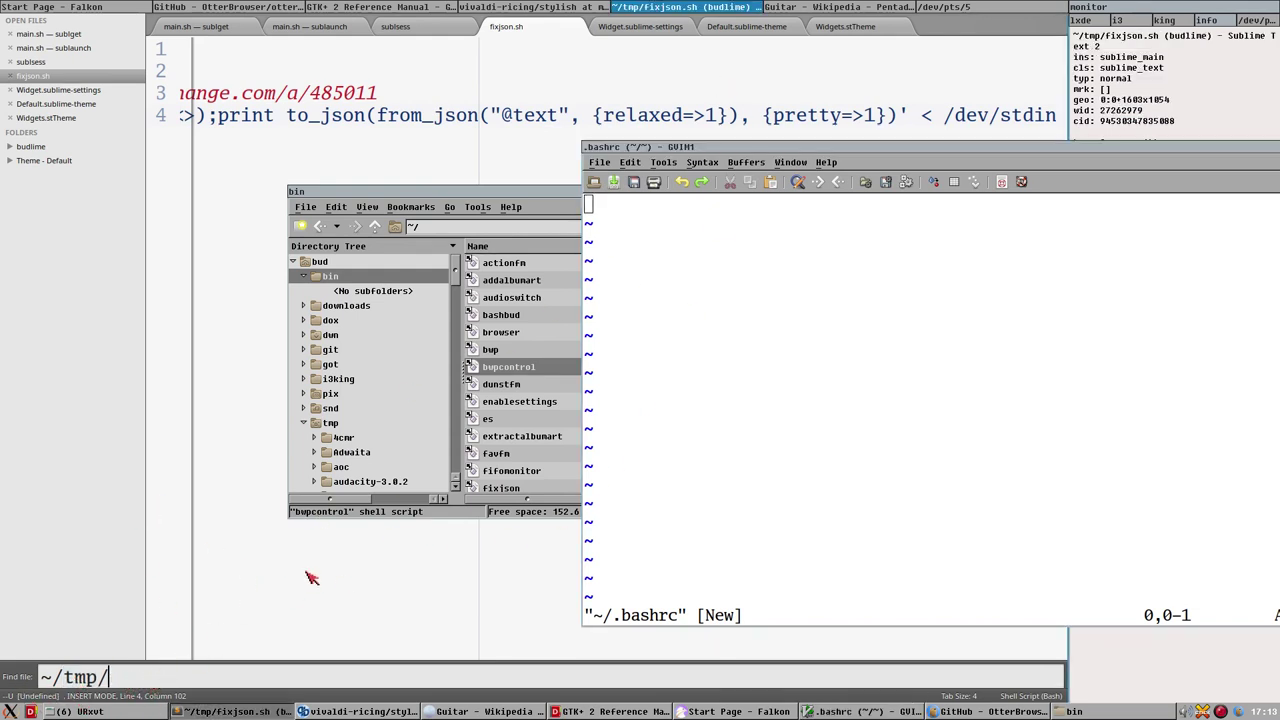
text(sid)
key(Return)
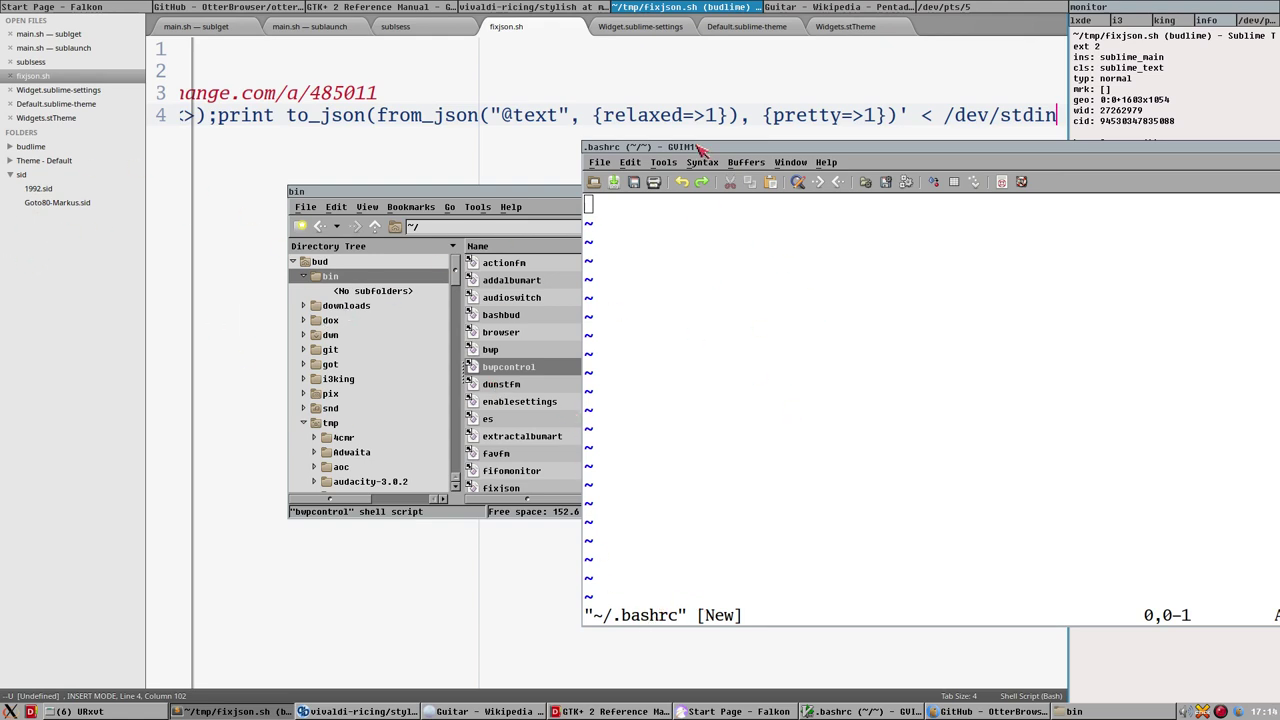
drag(696, 146, 535, 150)
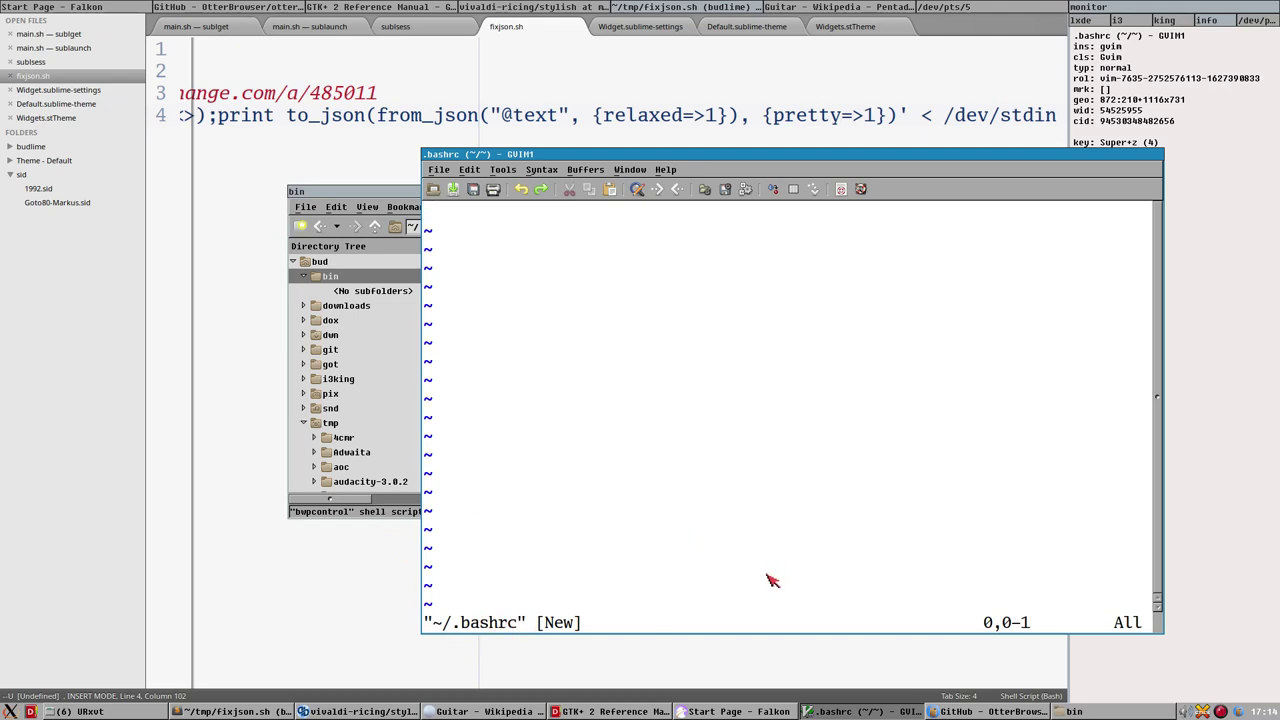
Step: Open the existing ~/.bashrc through GVim's File > Open dialog, then reposition GVim and the file manager
click(444, 170)
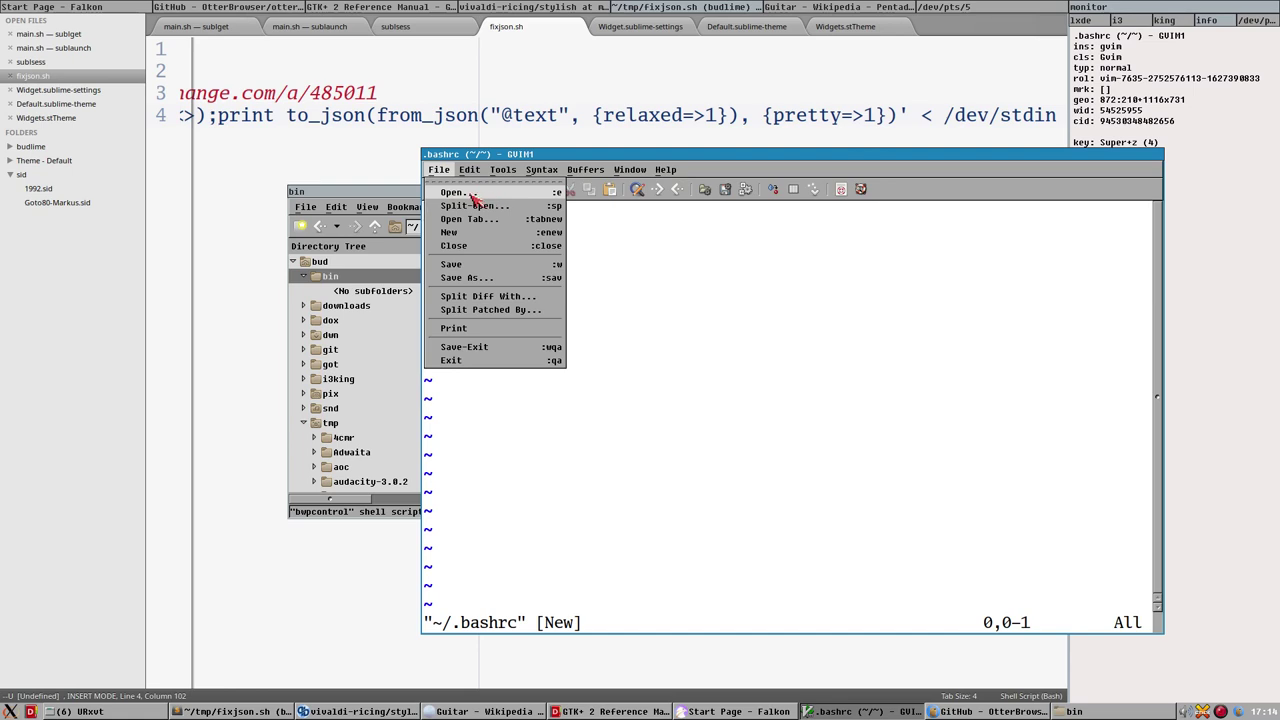
click(452, 192)
click(707, 355)
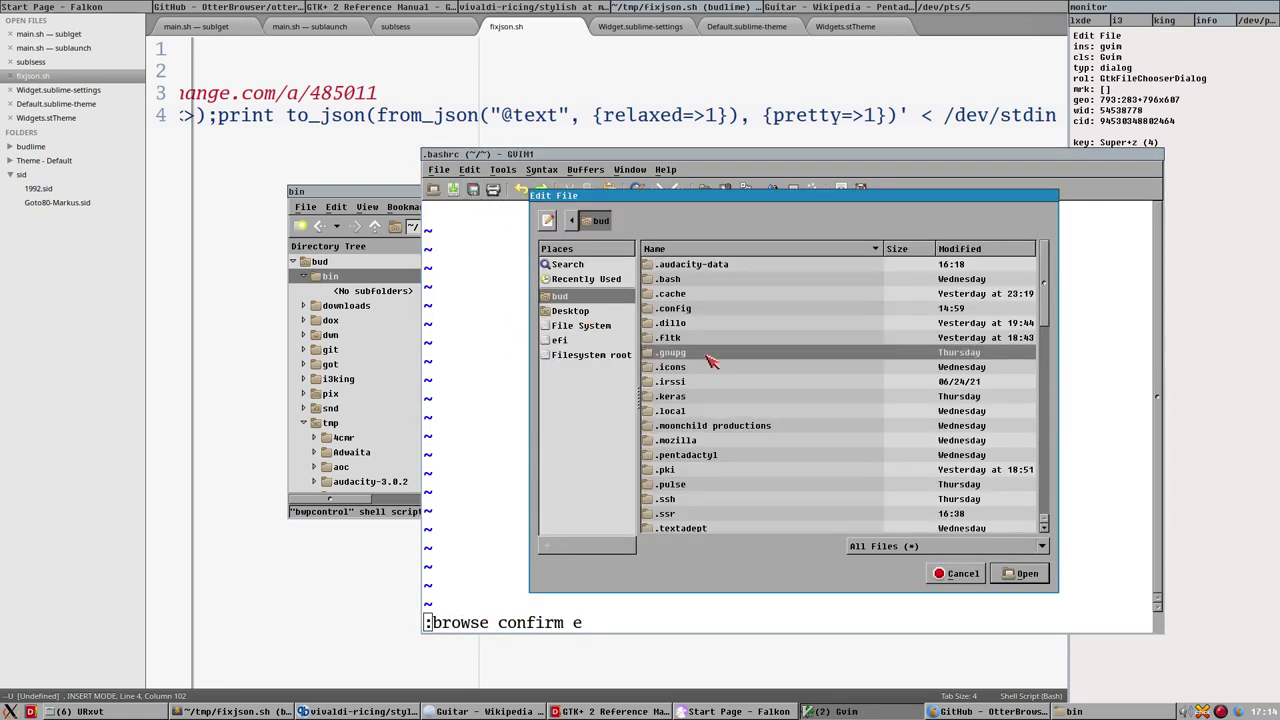
scroll(707, 406, down, 10)
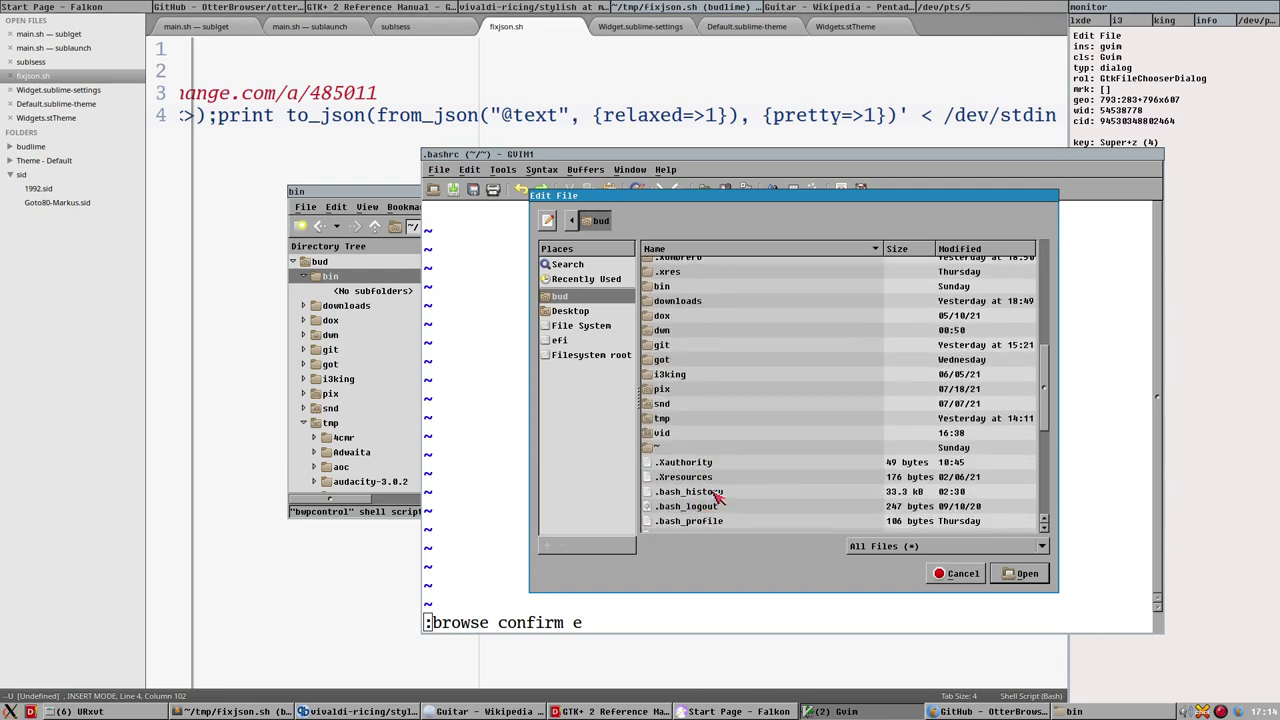
scroll(715, 505, down, 1)
click(688, 499)
double_click(688, 499)
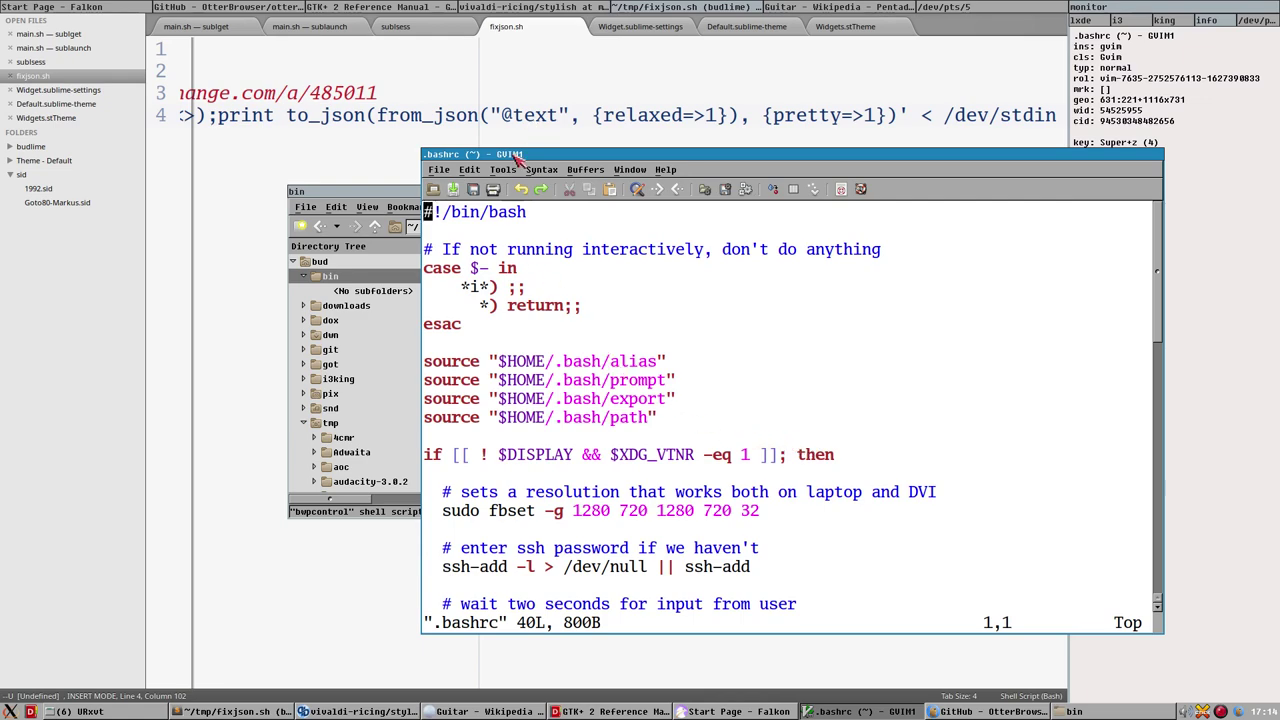
drag(512, 154, 577, 159)
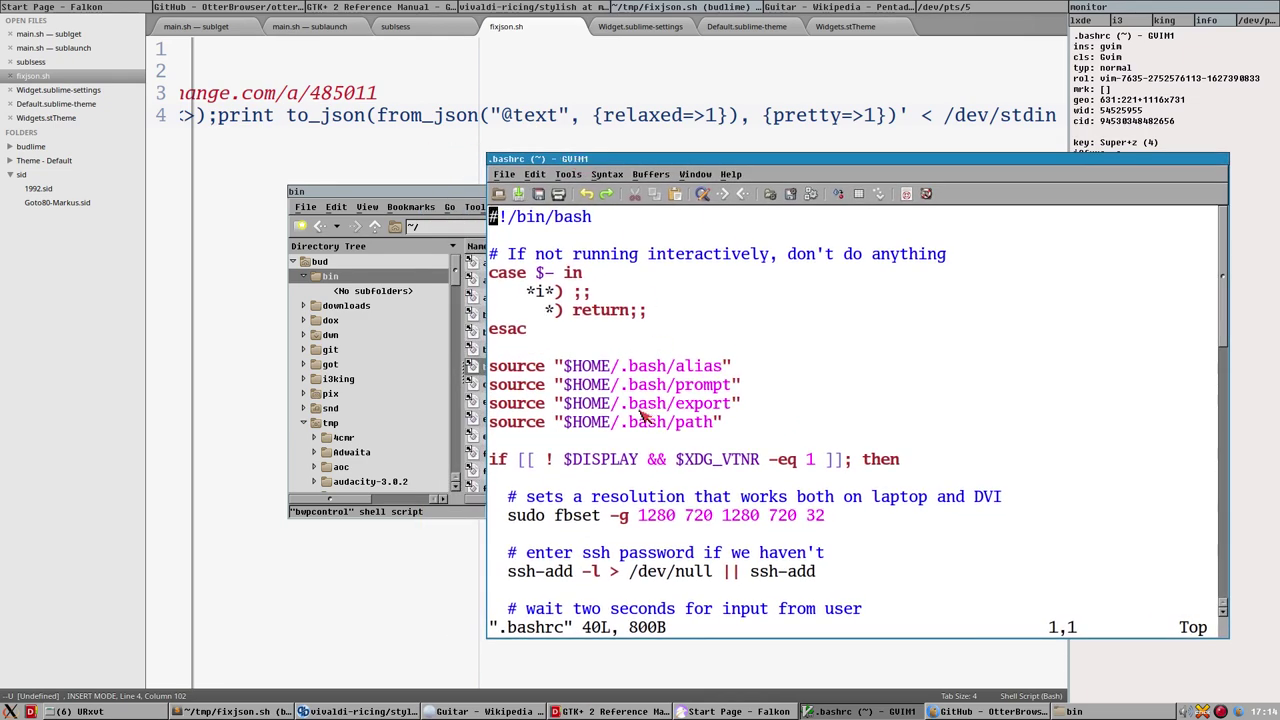
drag(440, 190, 190, 228)
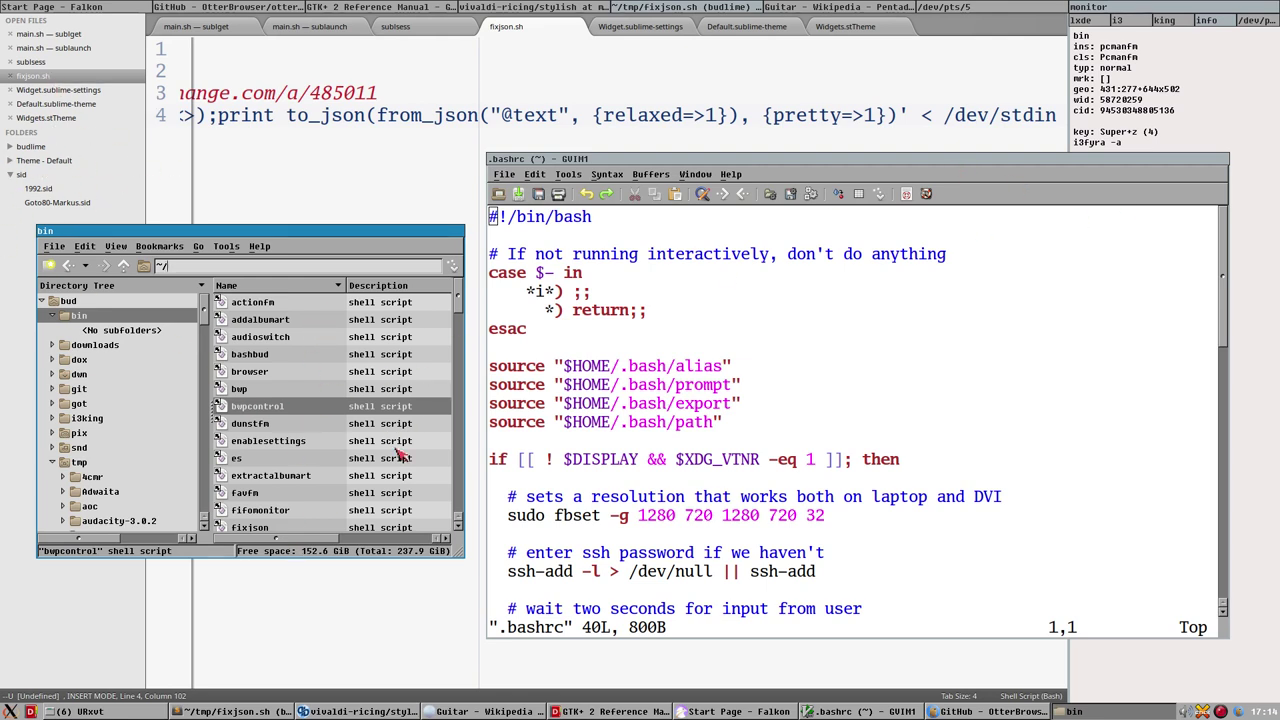
Step: Scroll through .bashrc in GVim, then bring the vivaldi-ricing GitHub page up behind it
scroll(1047, 436, down, 4)
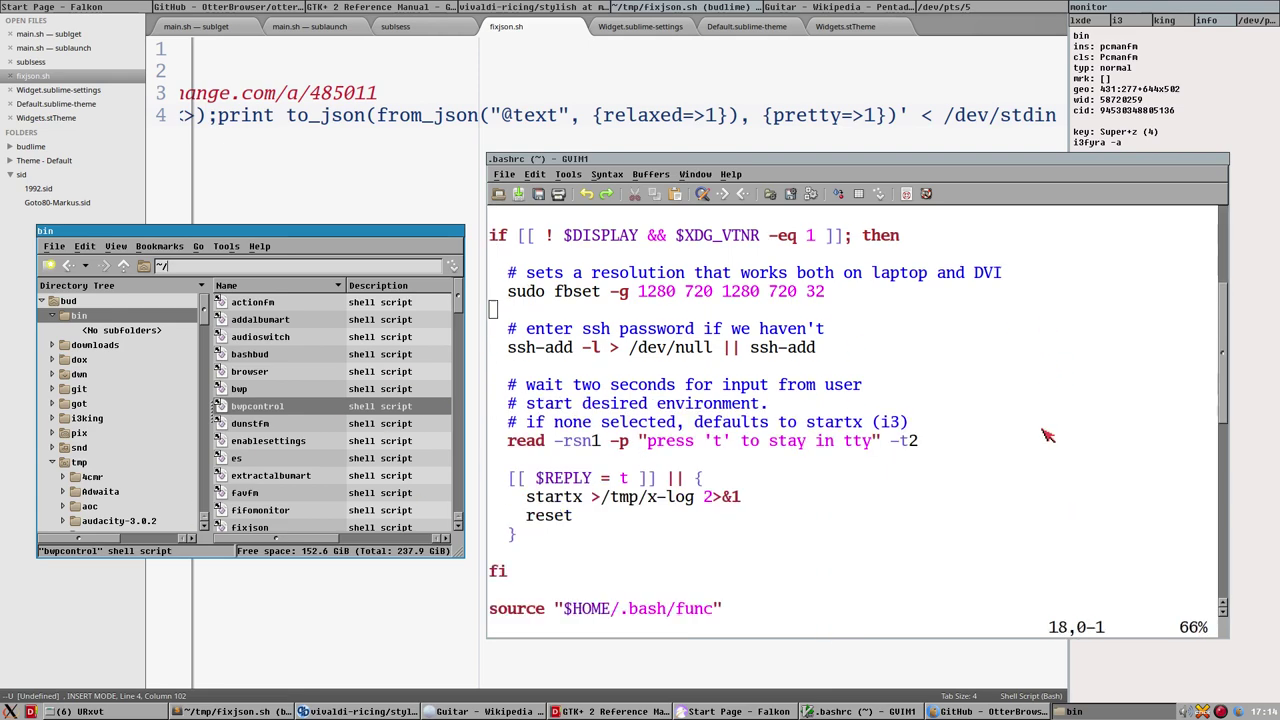
scroll(1047, 430, up, 1)
scroll(1047, 430, down, 1)
drag(1224, 316, 1228, 230)
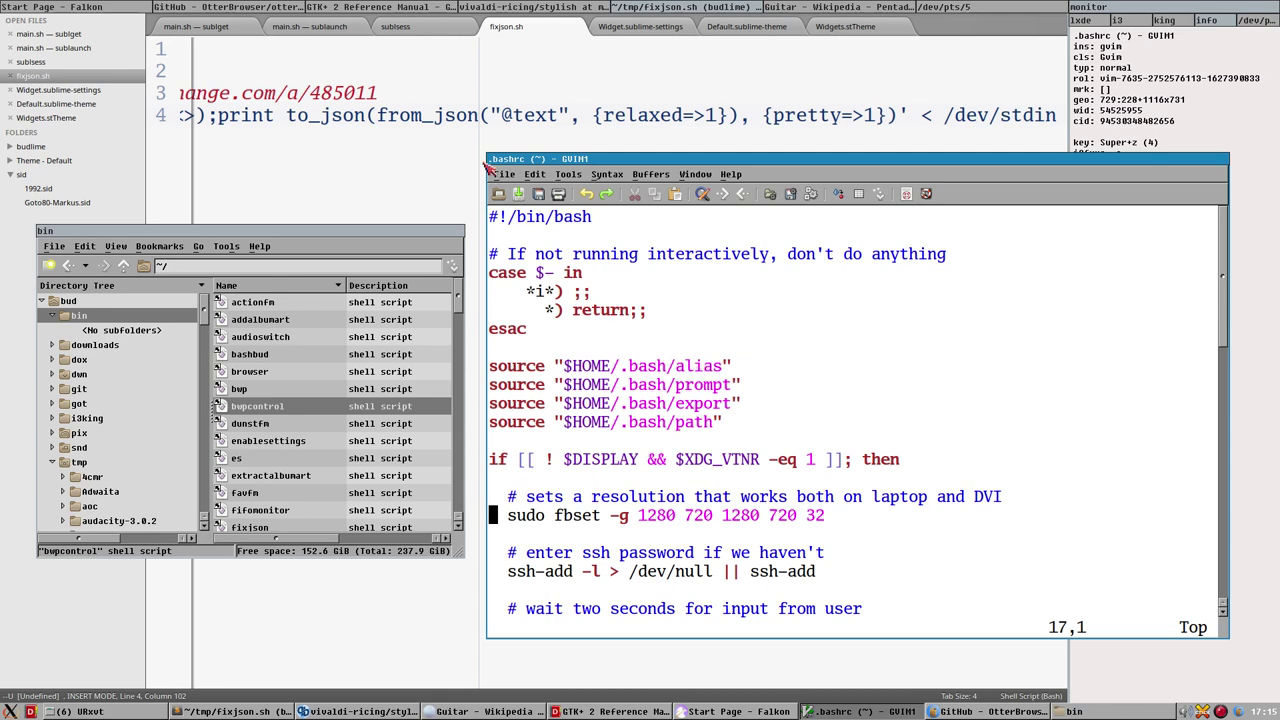
click(405, 712)
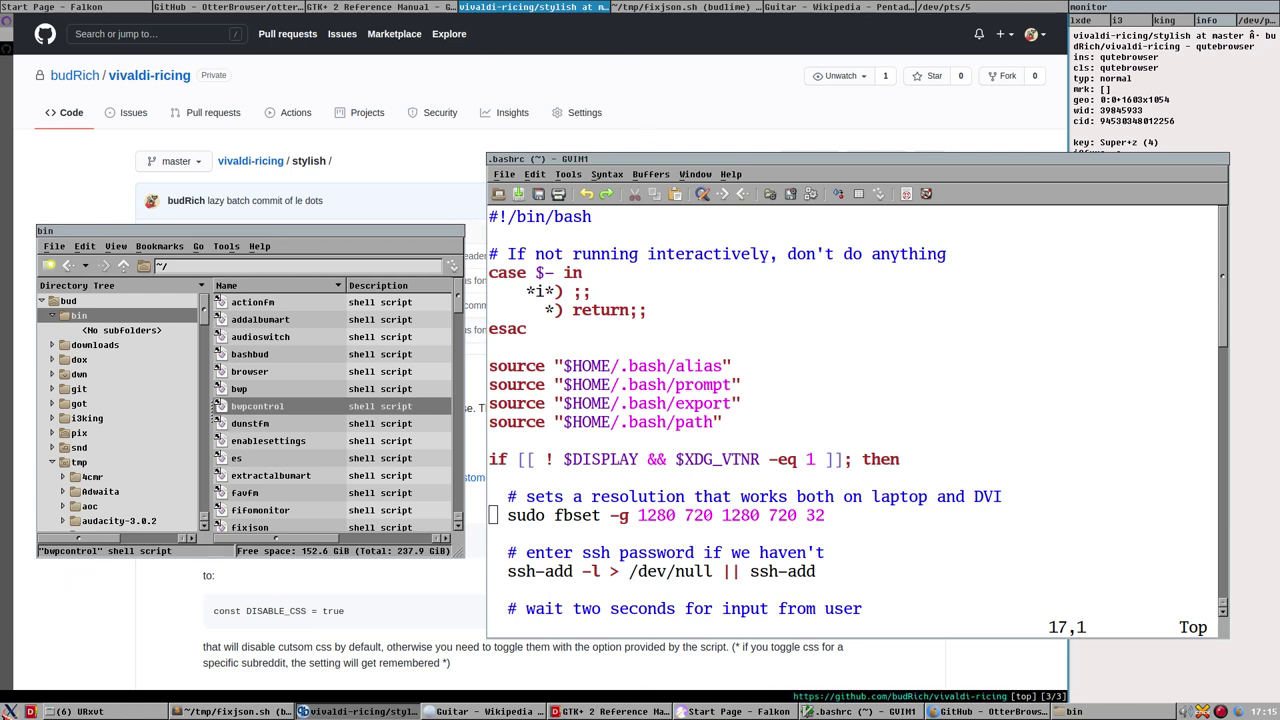
click(9, 711)
mouse_move(56, 583)
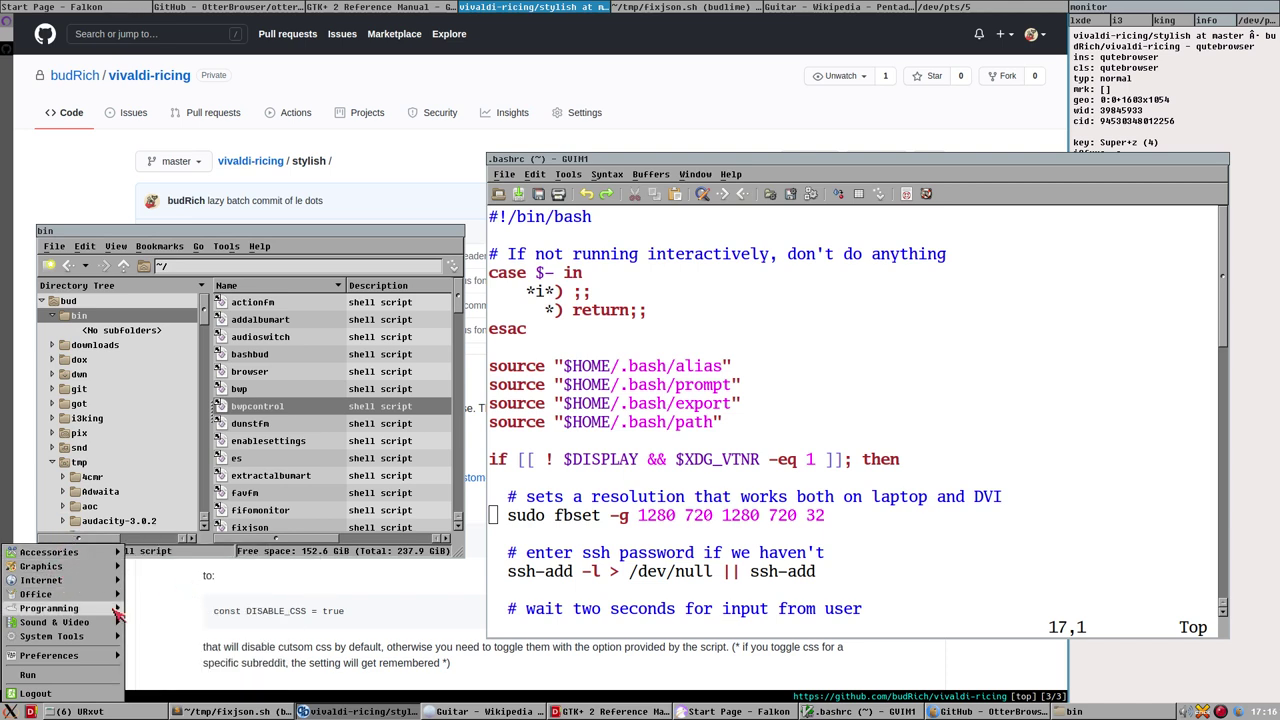
mouse_move(100, 580)
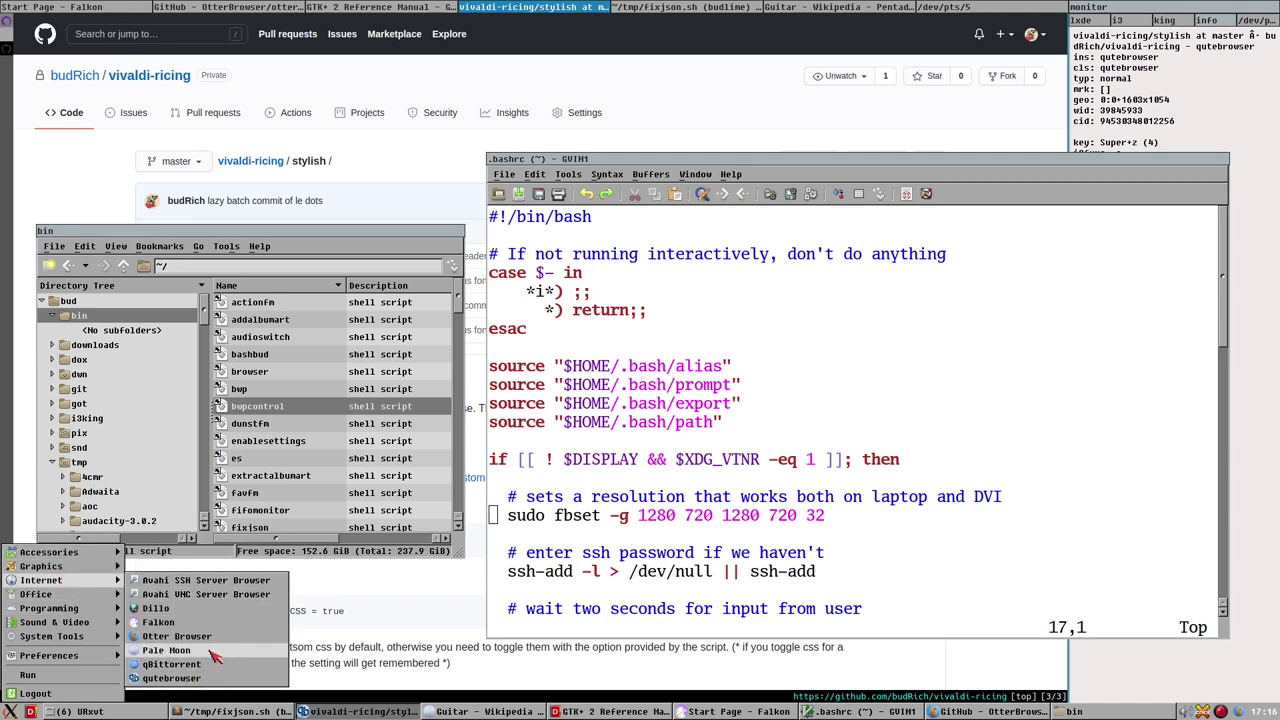
click(775, 410)
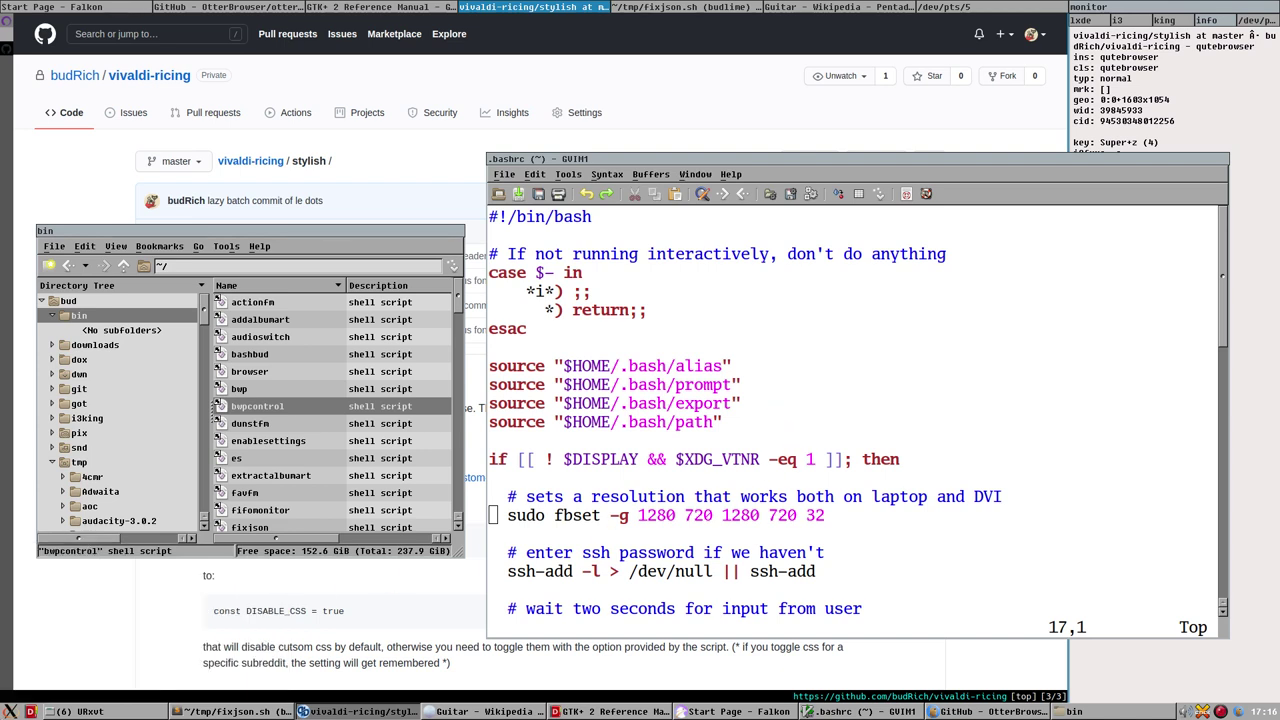
click(10, 711)
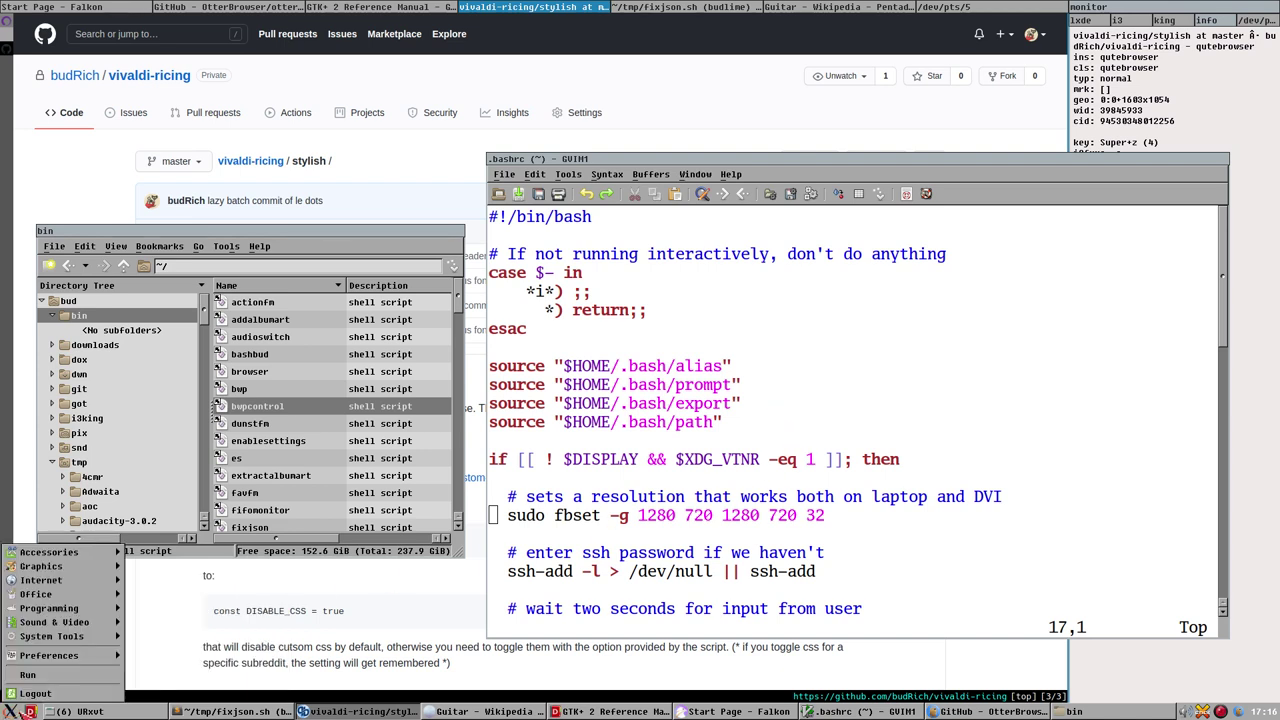
click(668, 390)
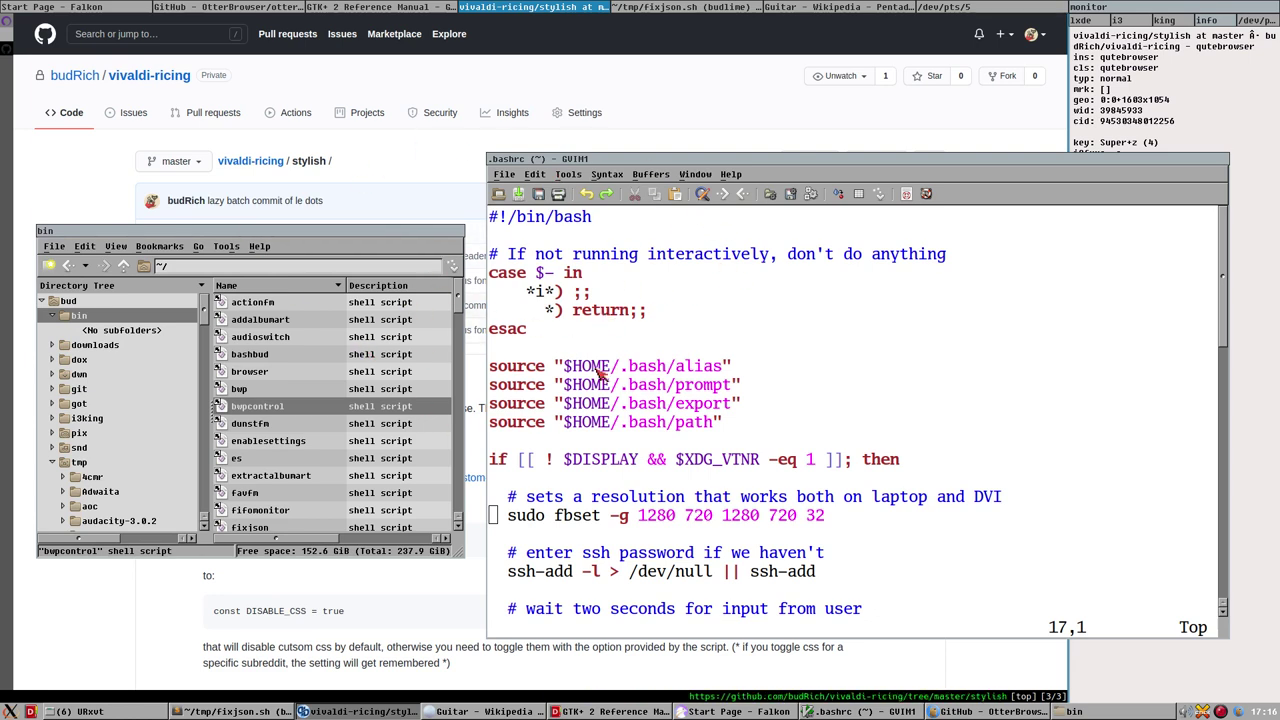
click(649, 352)
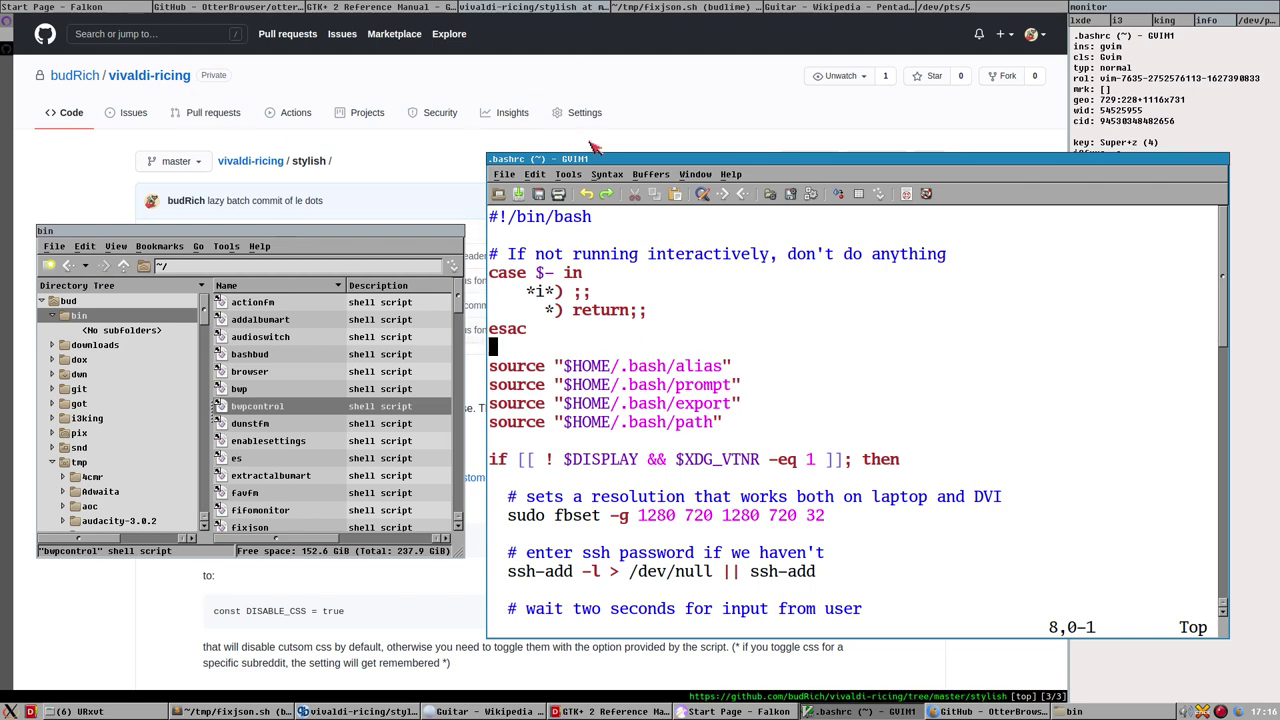
Step: Rearrange GVim and the bin file manager, then show the fixjson.sh Sublime window behind them
drag(598, 160, 486, 129)
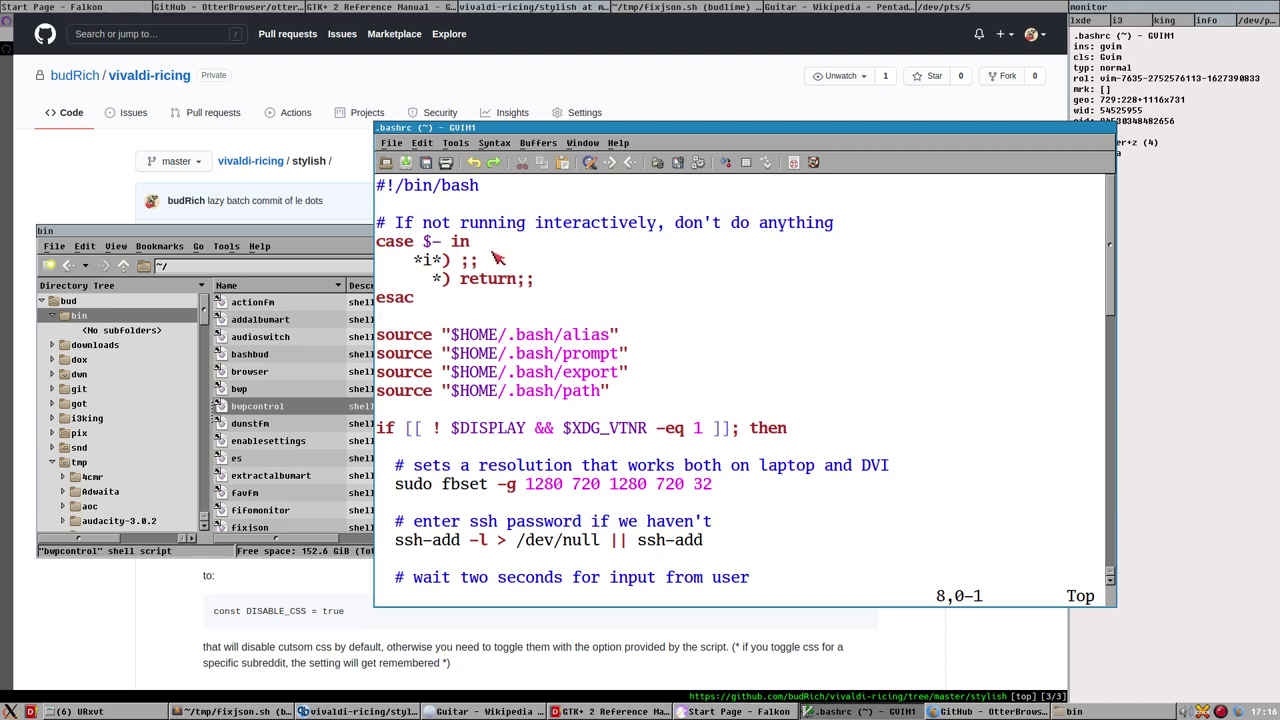
click(312, 235)
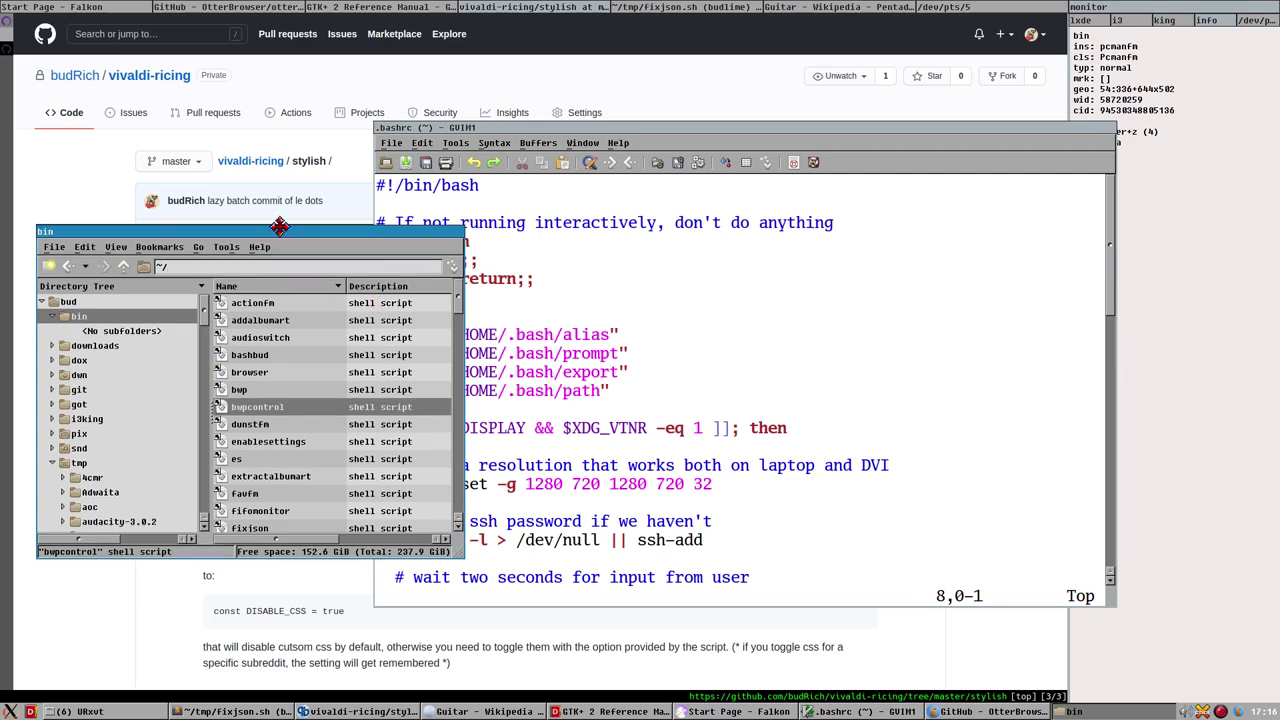
drag(278, 230, 970, 238)
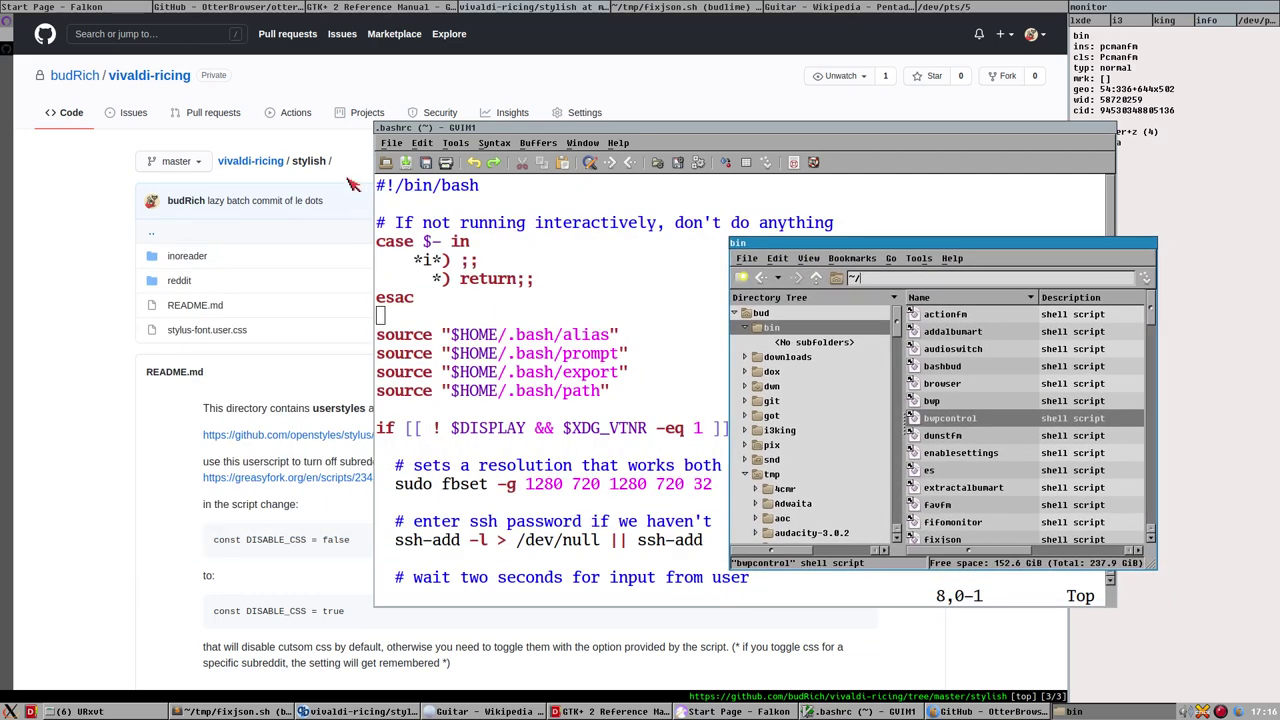
click(716, 7)
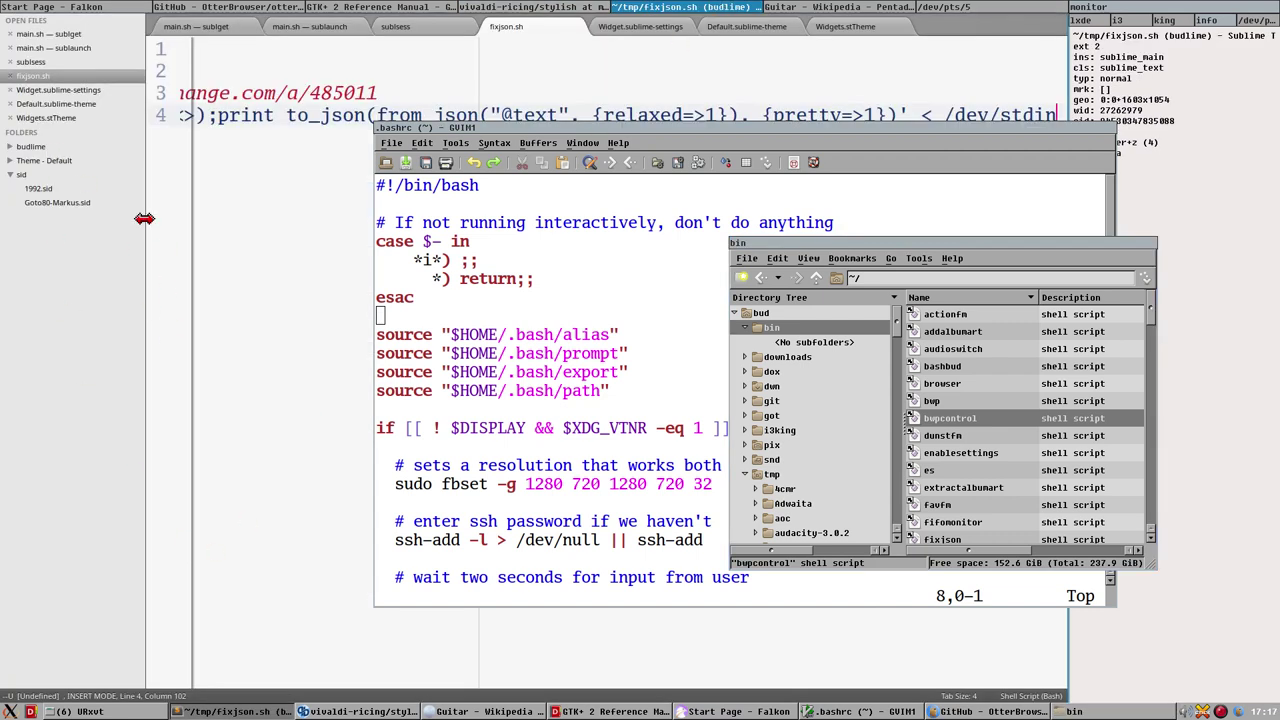
Step: Narrow the Sublime sidebar, then shift the .bashrc window and the bin file manager left and down
drag(144, 218, 110, 247)
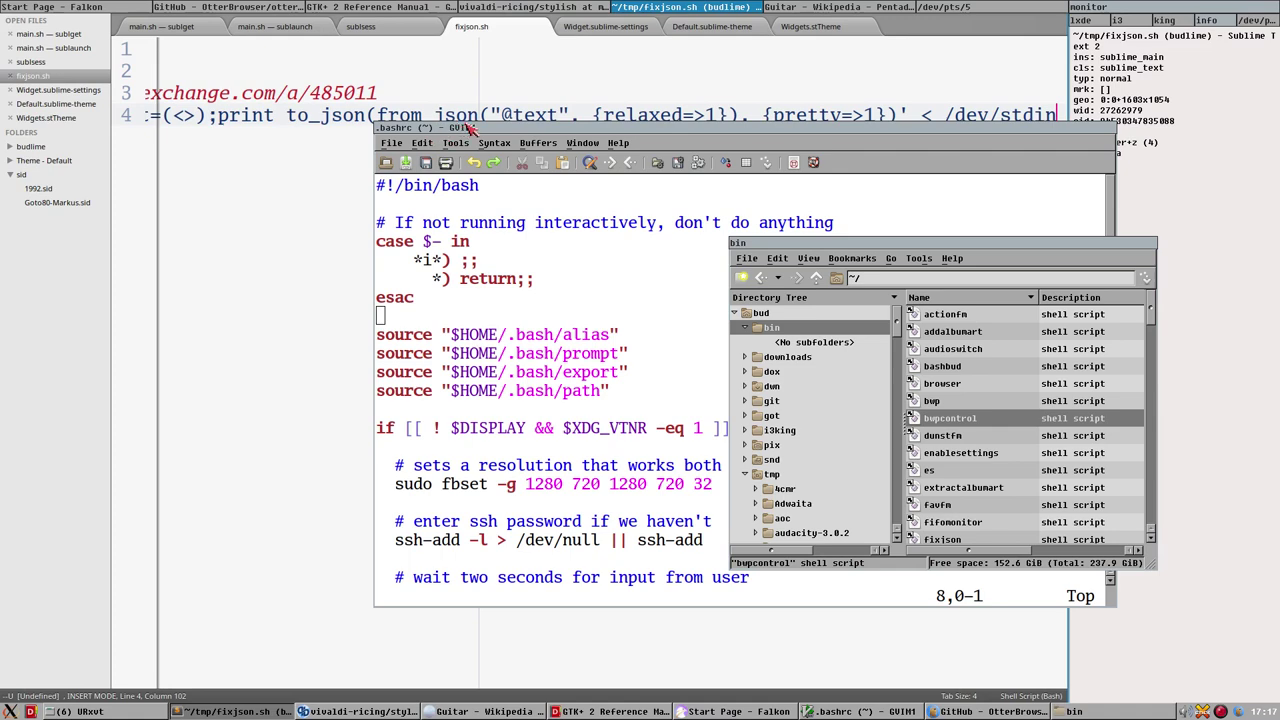
drag(470, 130, 246, 170)
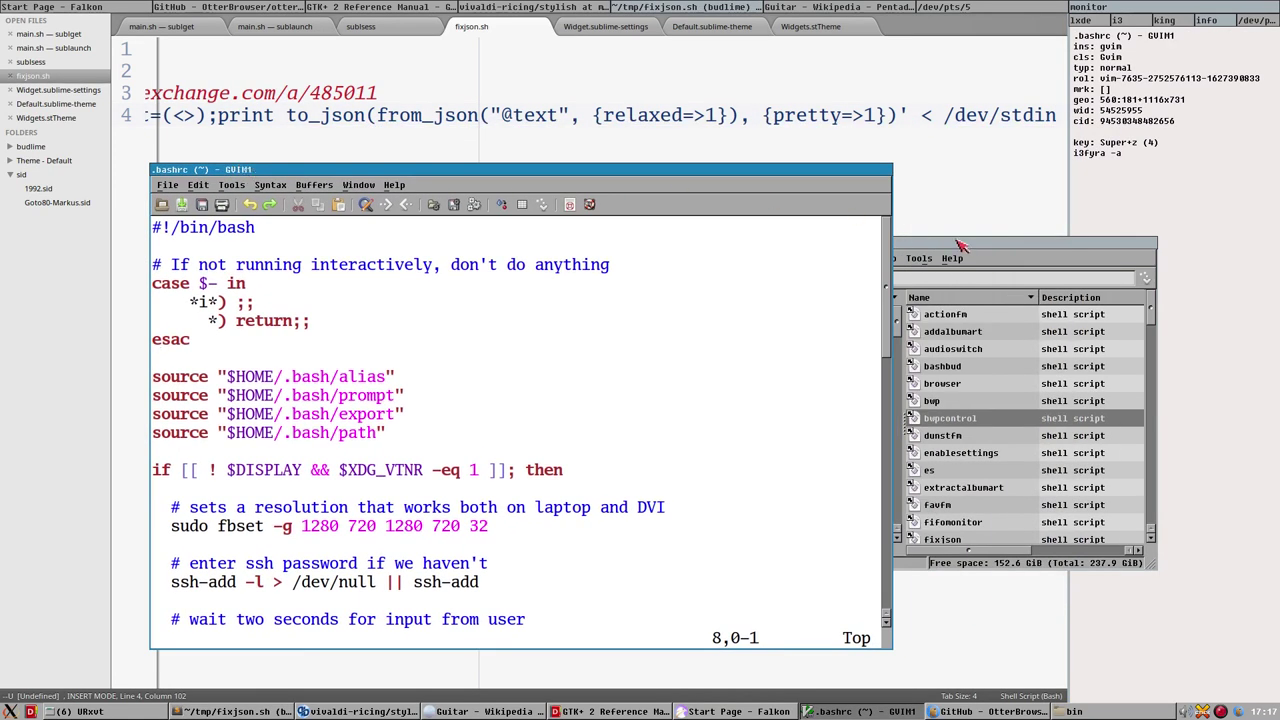
click(960, 245)
drag(954, 250, 927, 302)
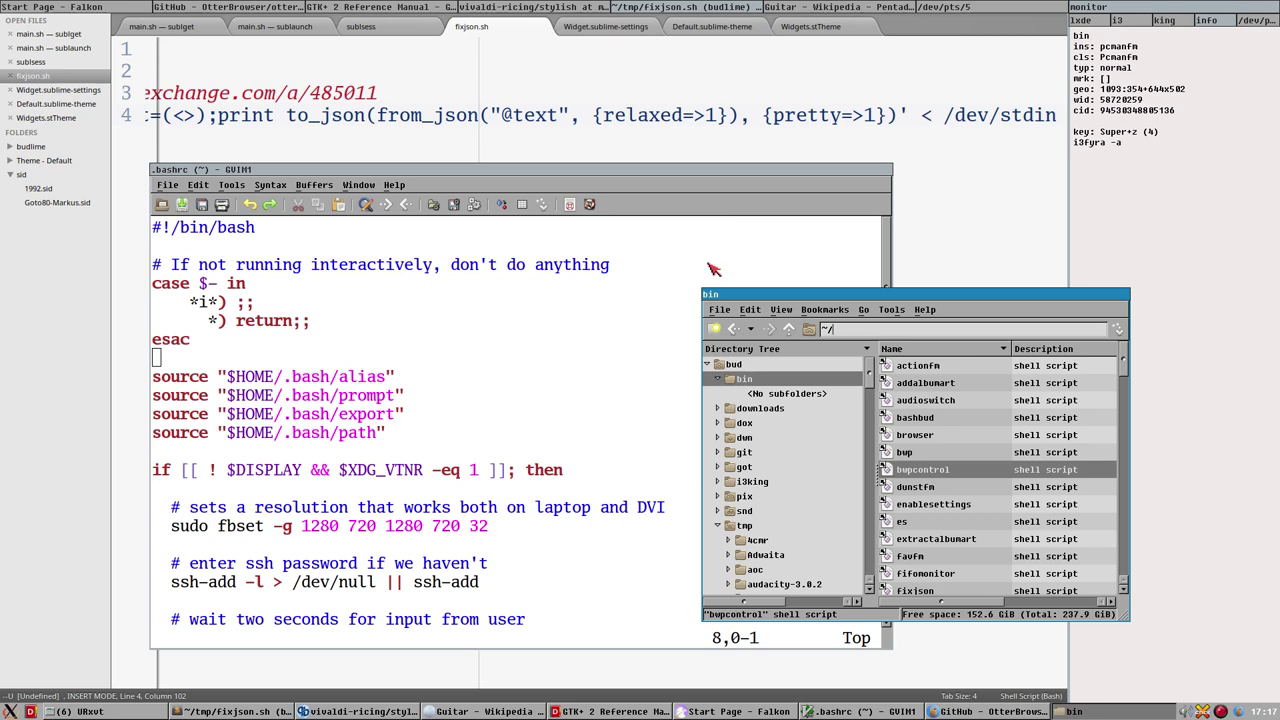
Step: Move the bin file manager back up and right, beside the .bashrc window
click(398, 346)
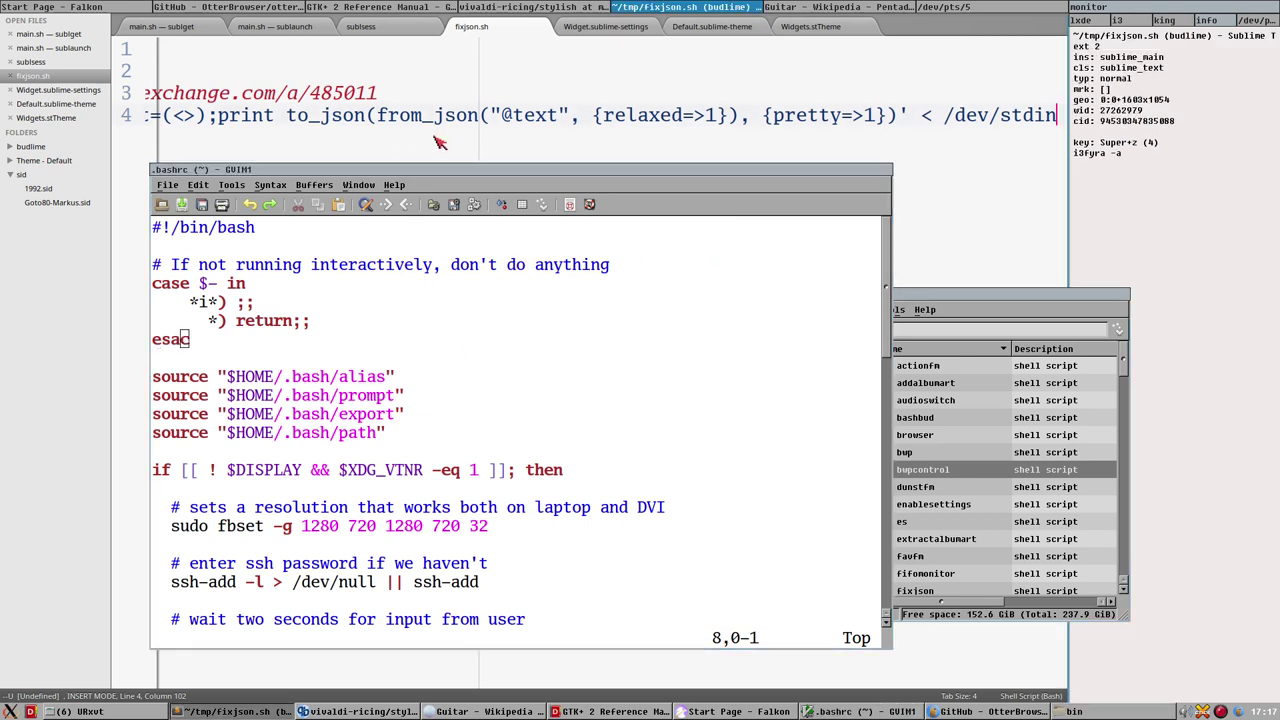
click(958, 305)
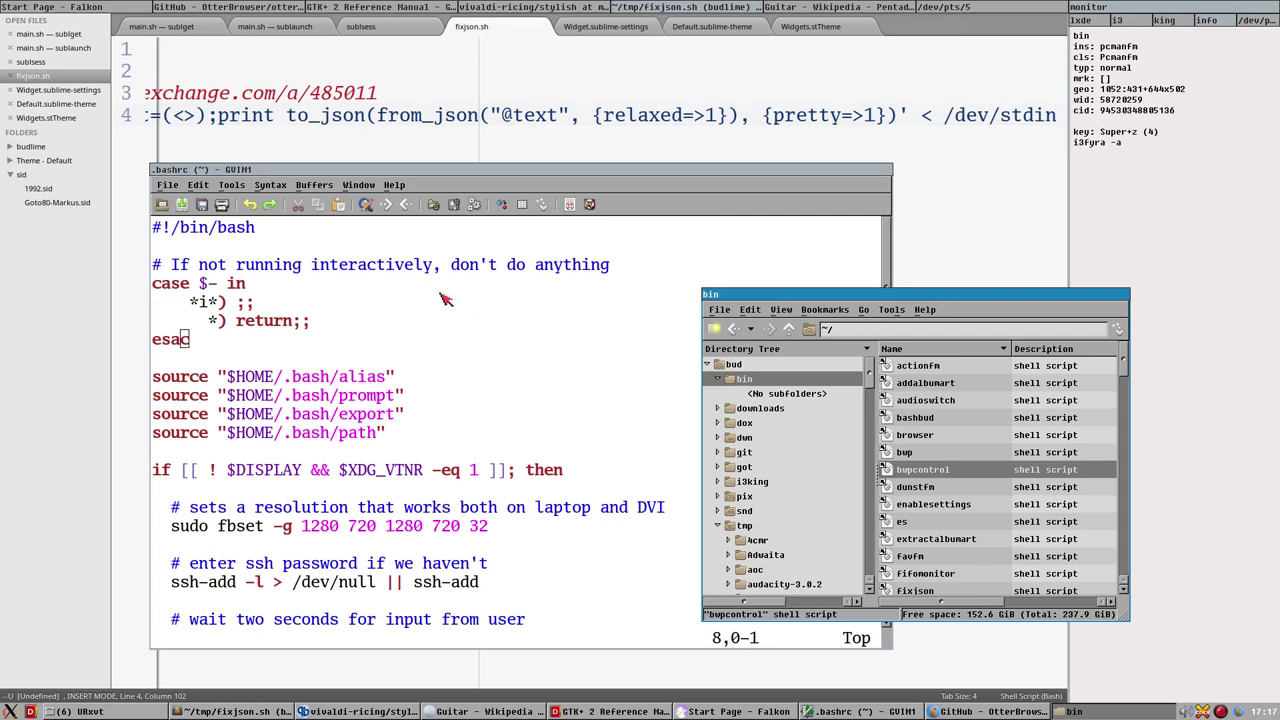
click(344, 117)
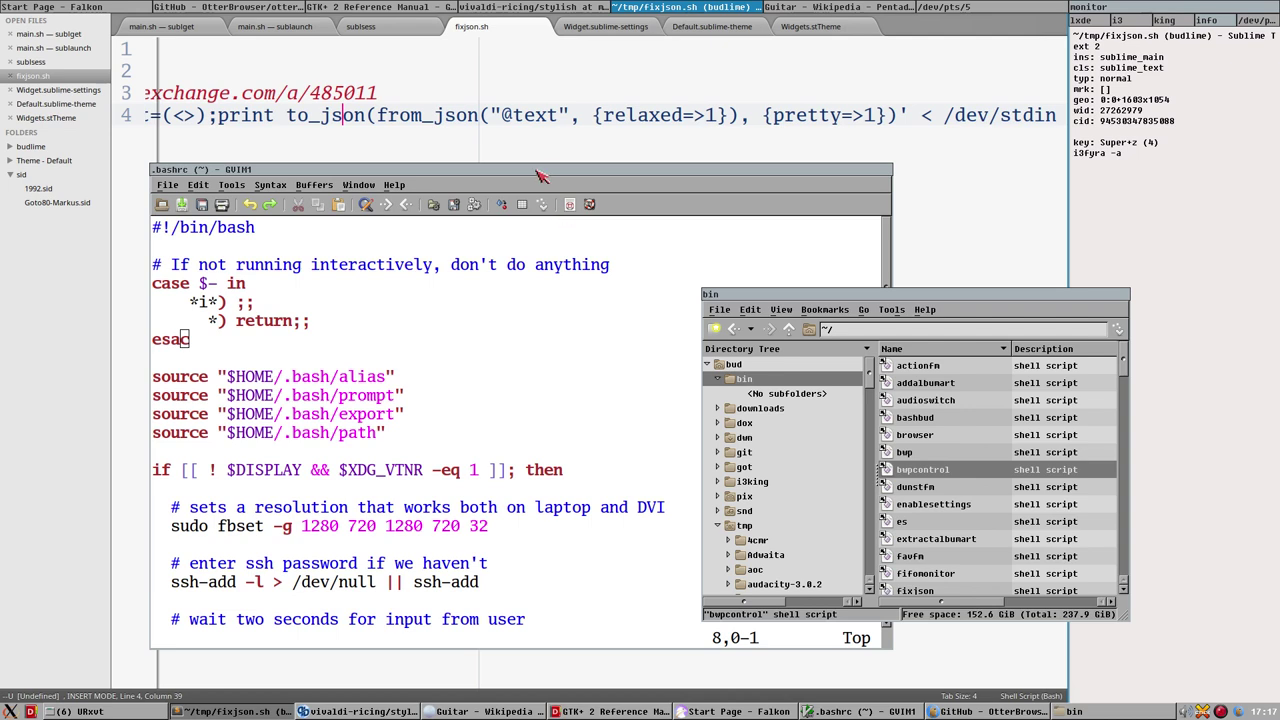
click(268, 350)
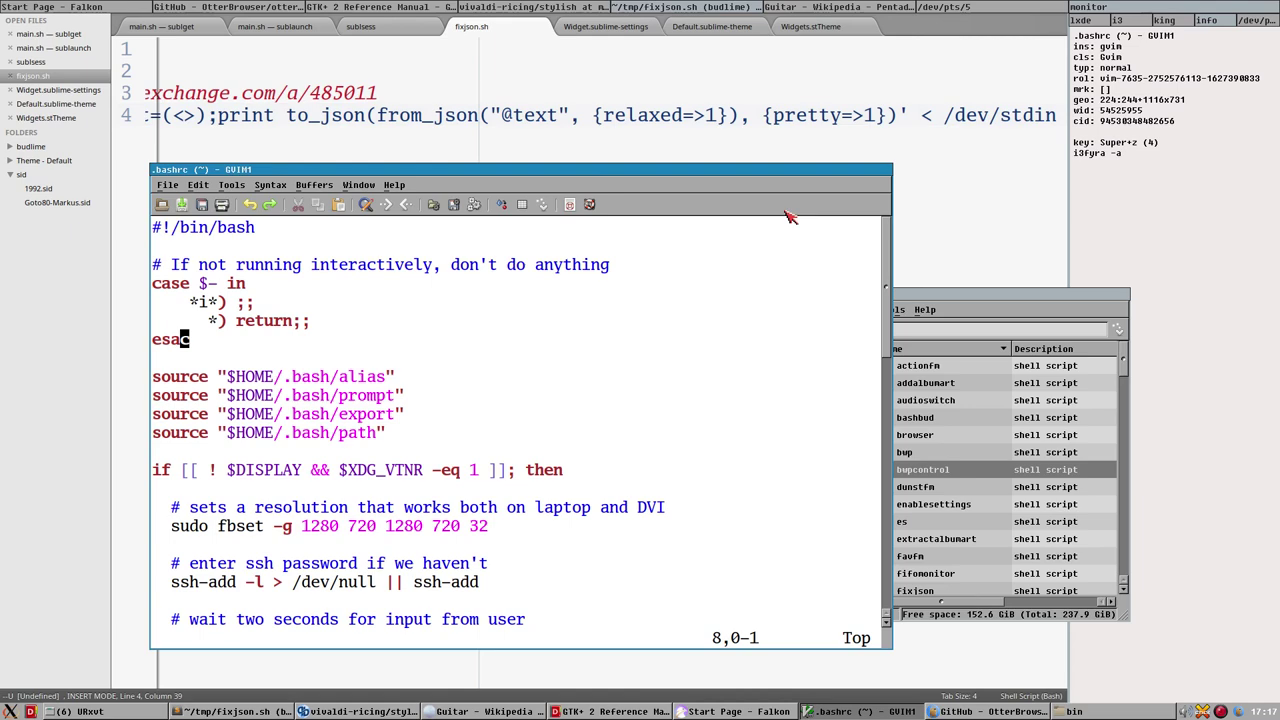
click(963, 291)
drag(963, 291, 983, 227)
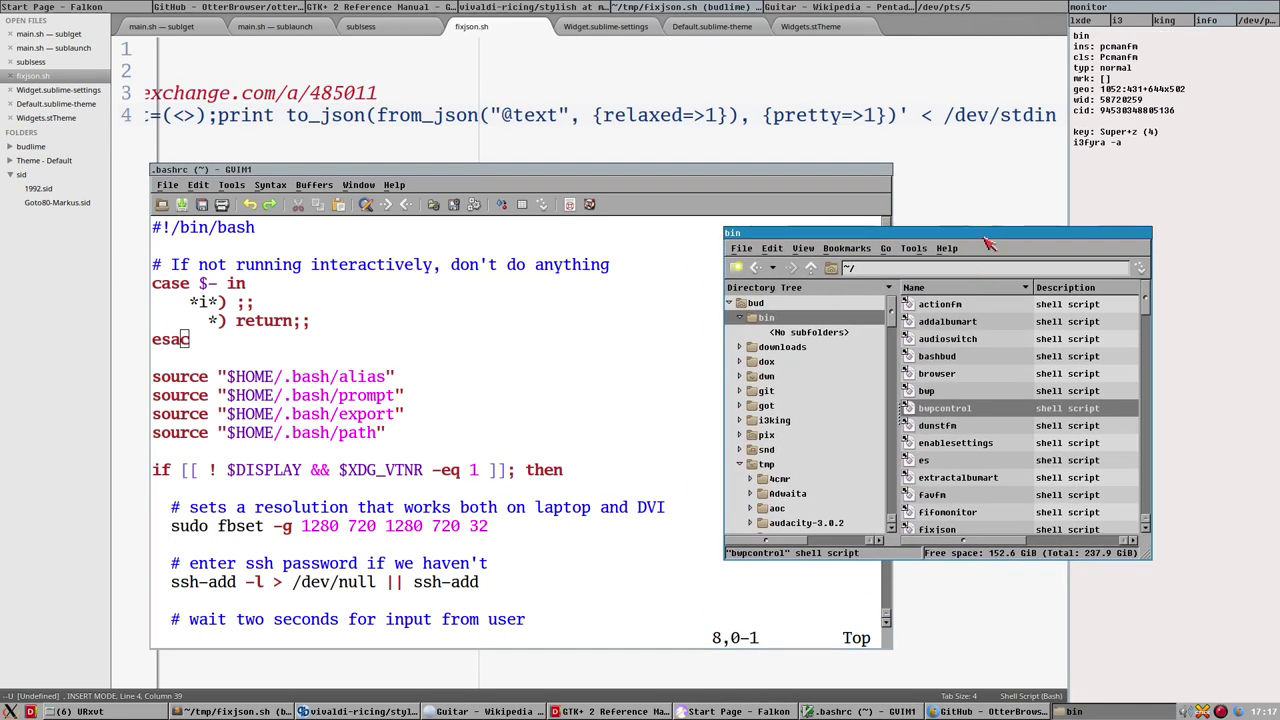
mouse_move(981, 234)
mouse_down()
mouse_move(993, 230)
mouse_move(985, 243)
mouse_up()
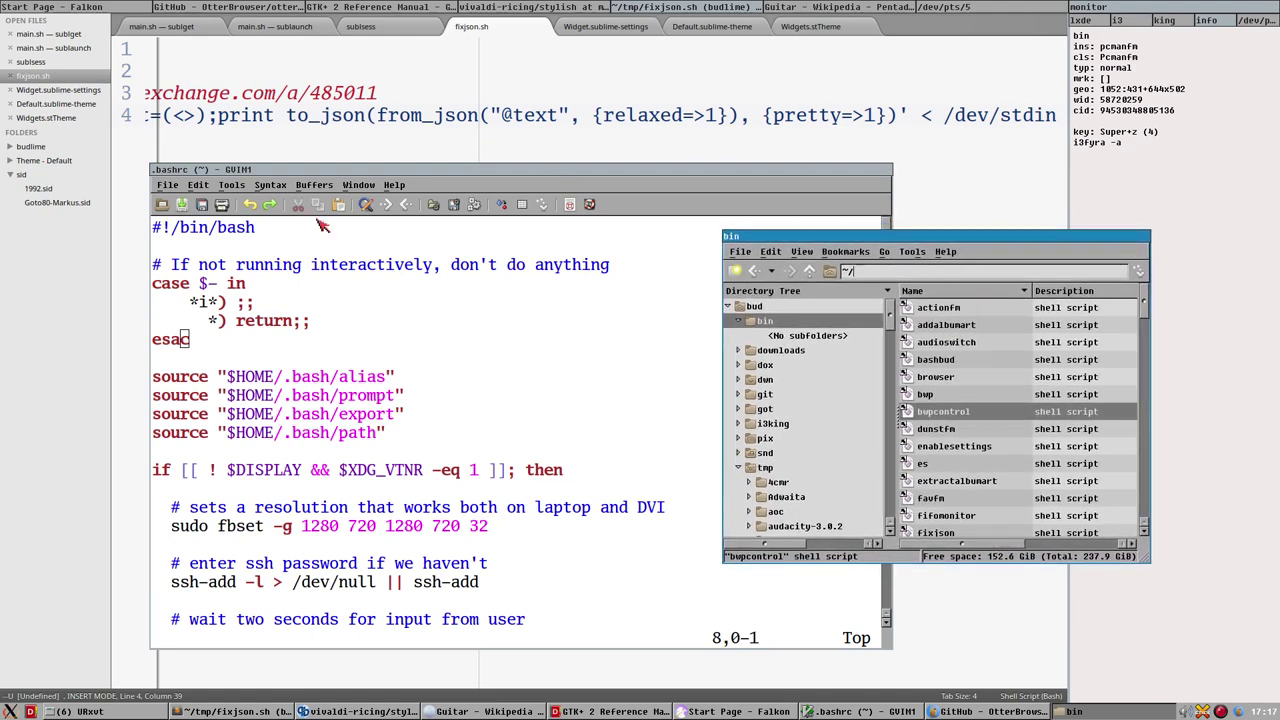
Step: Fine-tune the bin window's position, then select the blank line and alias source line in .bashrc
click(292, 196)
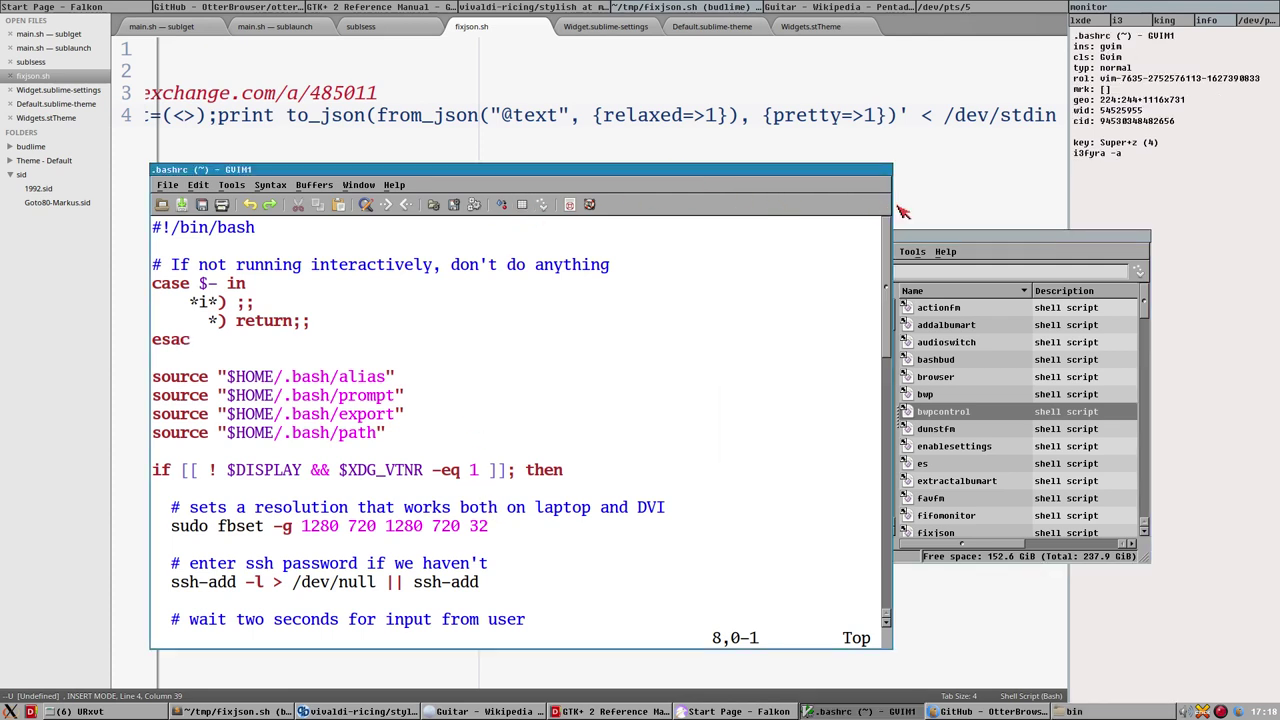
drag(959, 239, 954, 240)
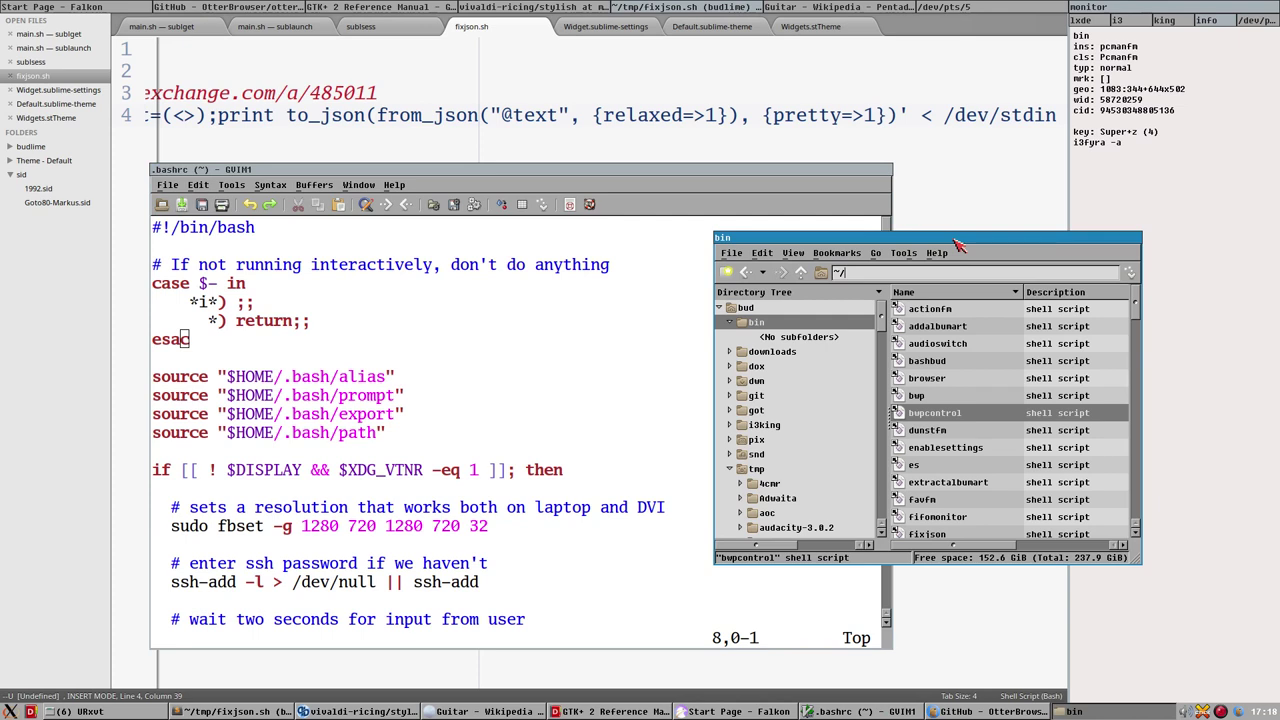
click(578, 400)
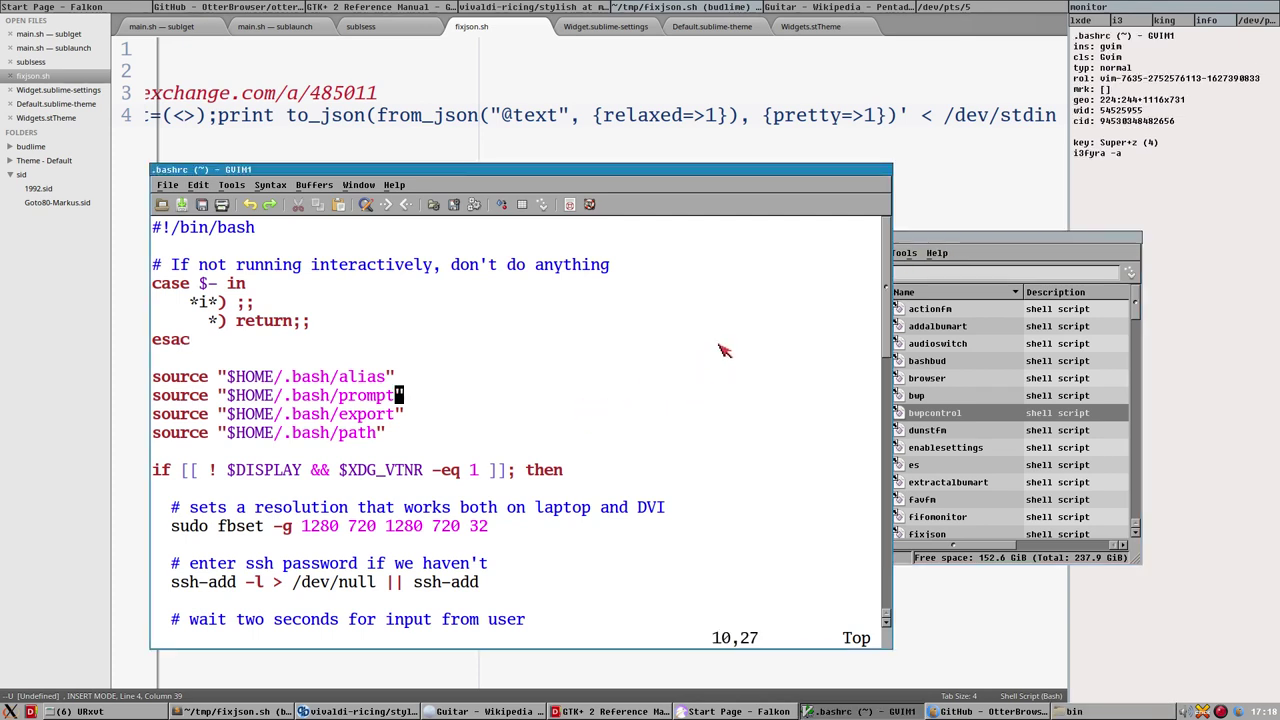
click(978, 241)
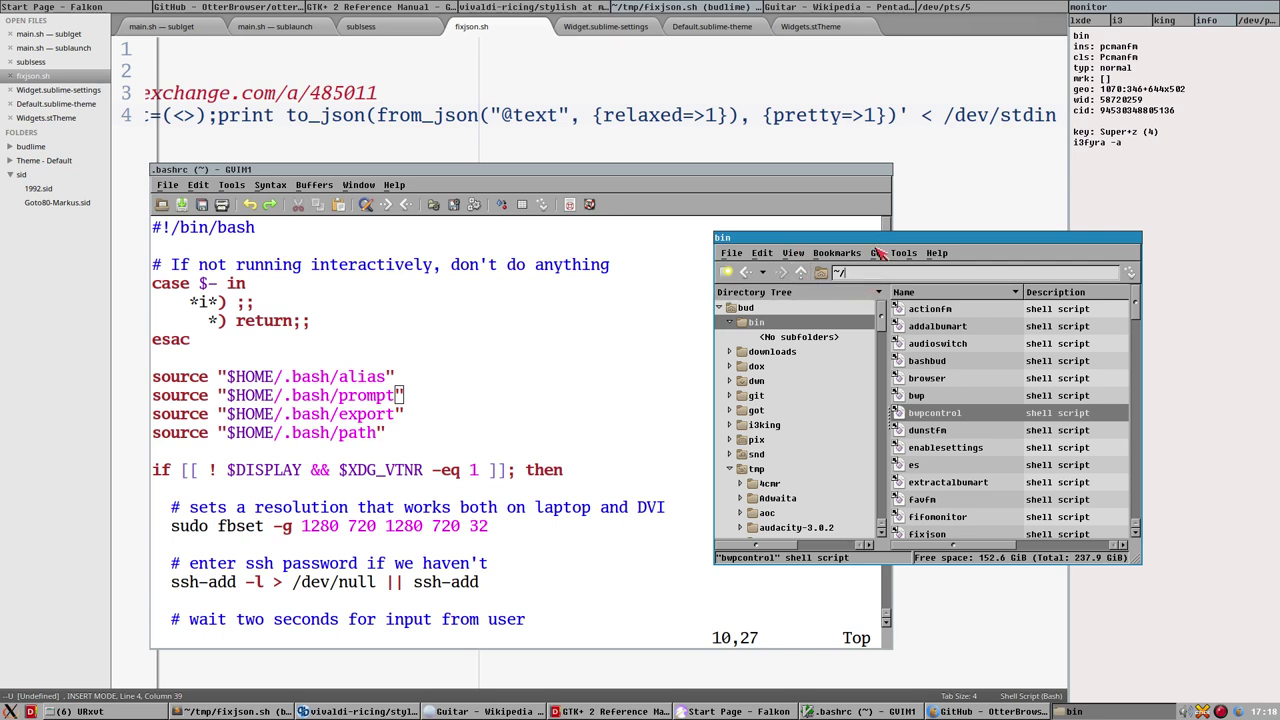
drag(866, 239, 870, 239)
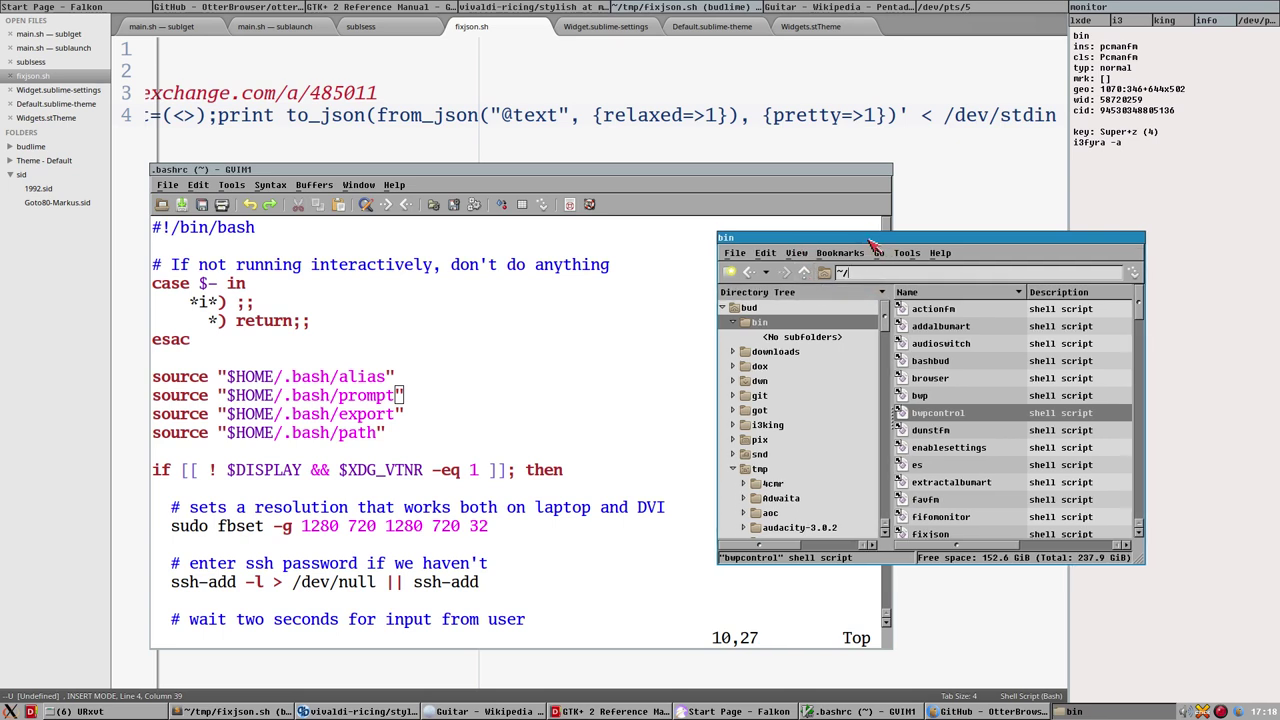
drag(592, 372, 604, 360)
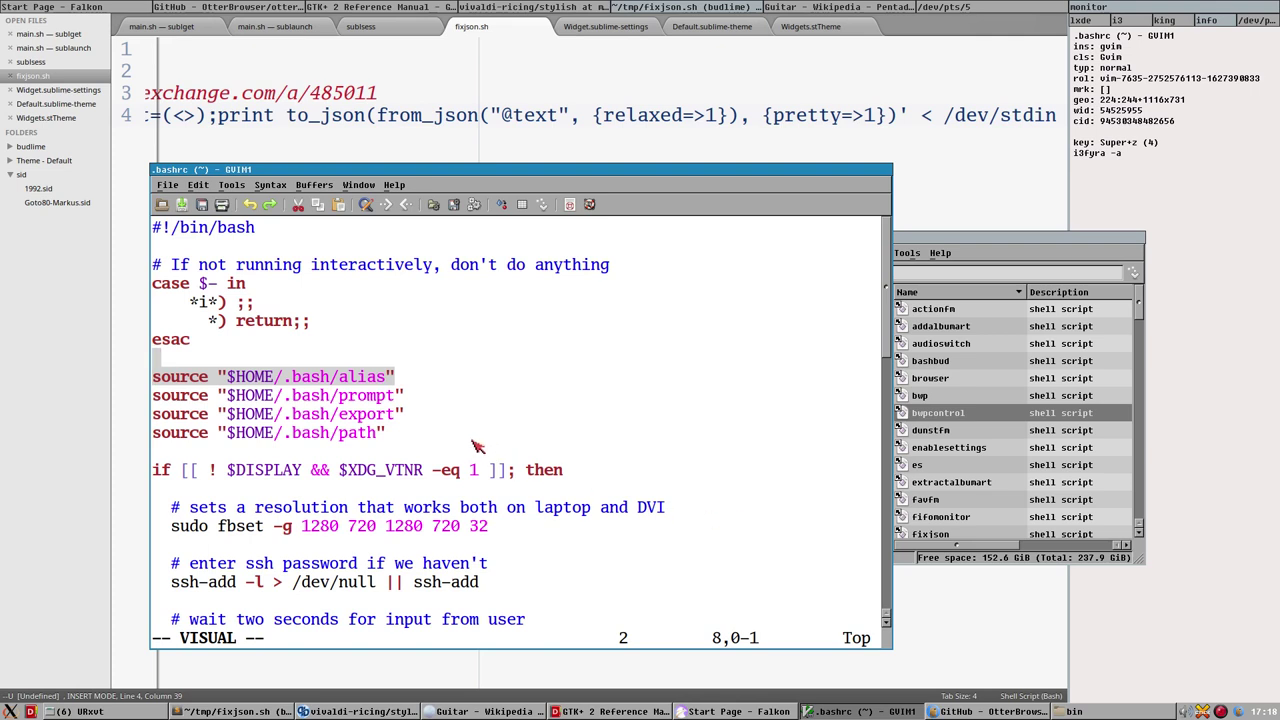
click(325, 355)
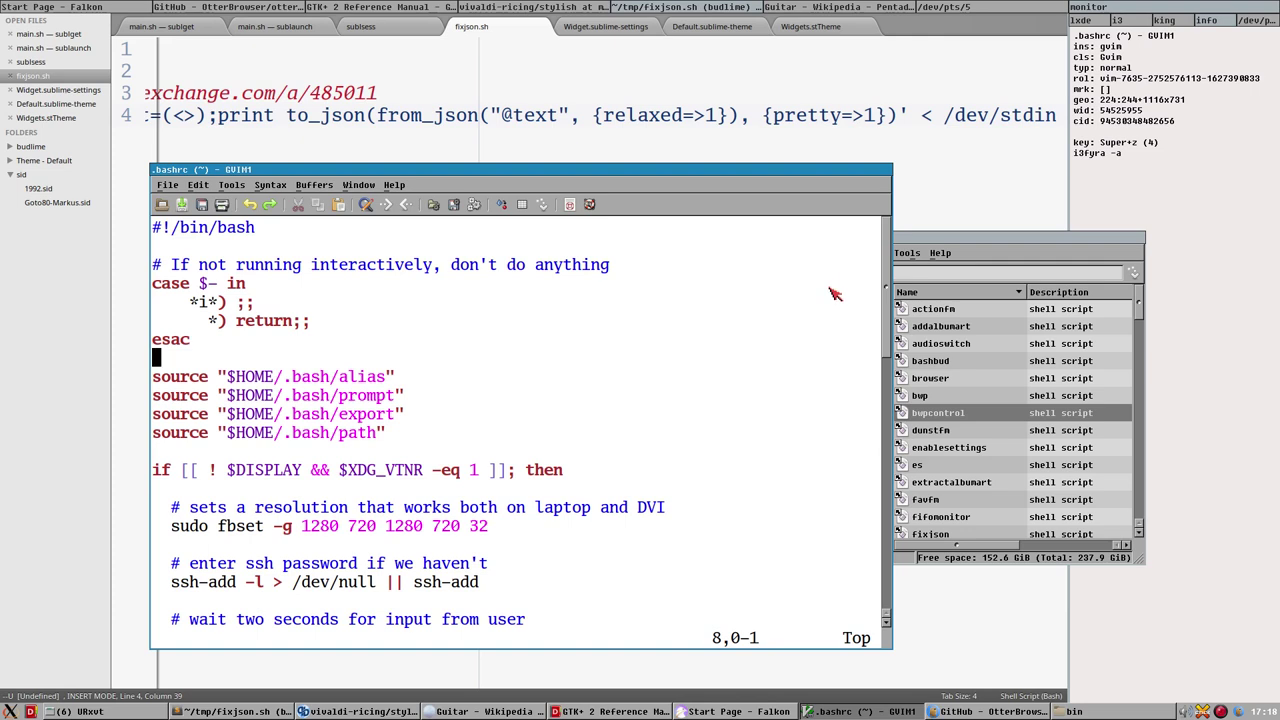
click(412, 342)
click(958, 243)
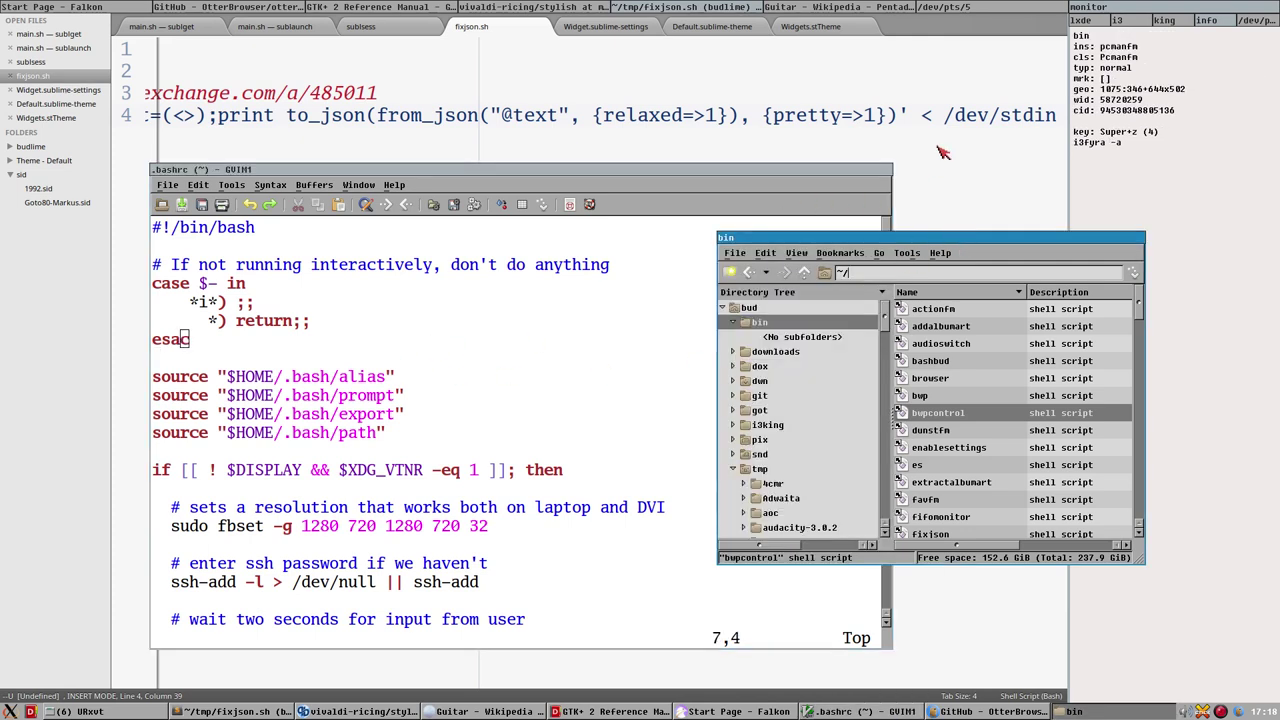
click(510, 338)
click(313, 177)
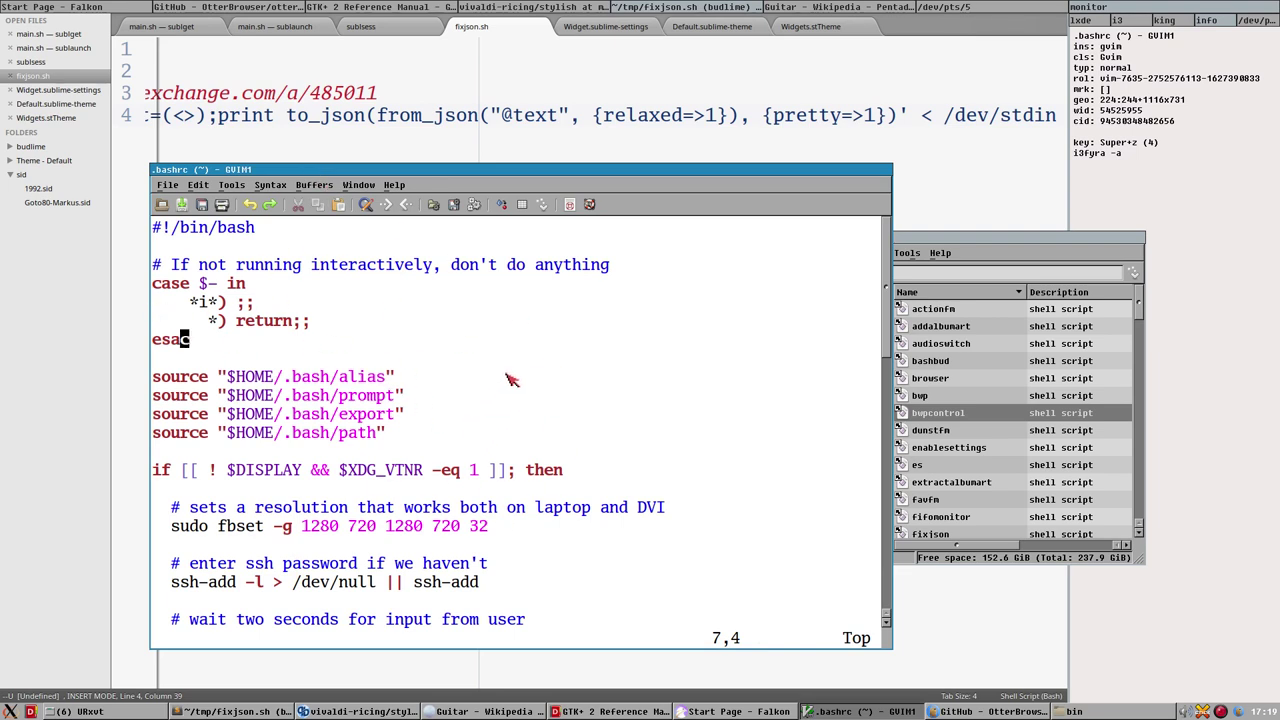
Step: Place the cursor on lines 6, 9 and esac, then move the .bashrc window up and right
click(268, 320)
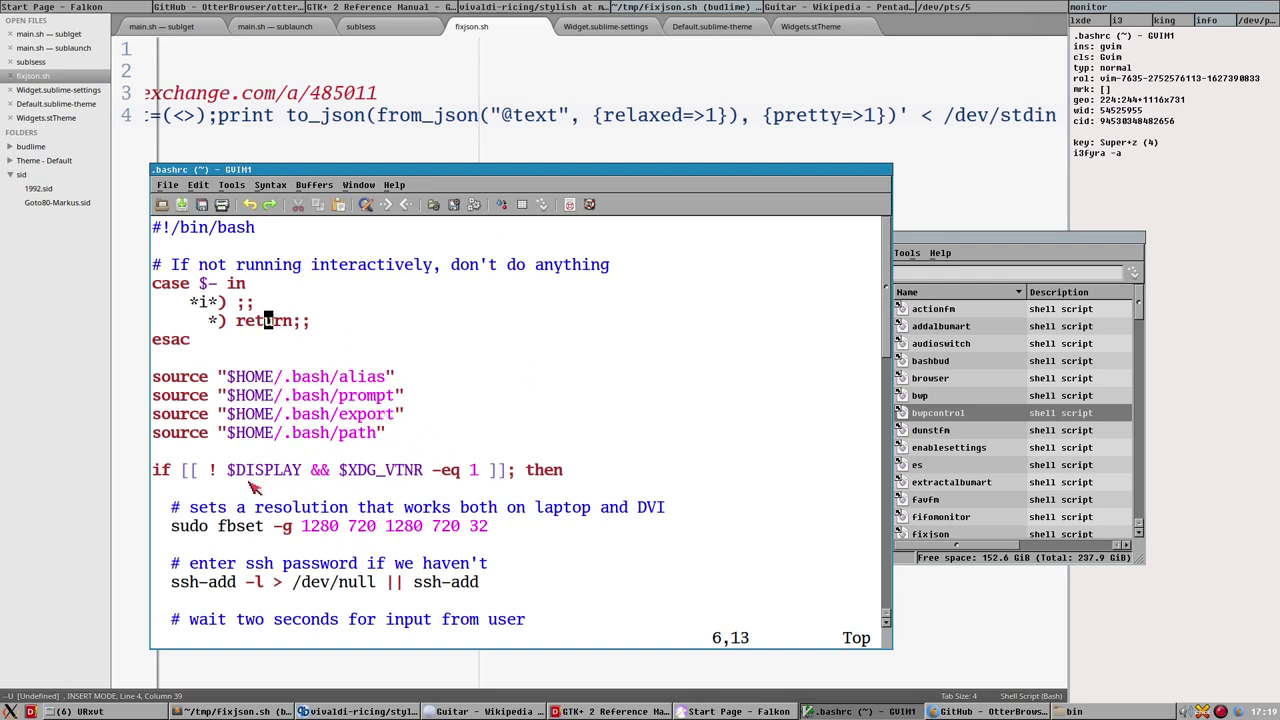
click(324, 377)
click(322, 338)
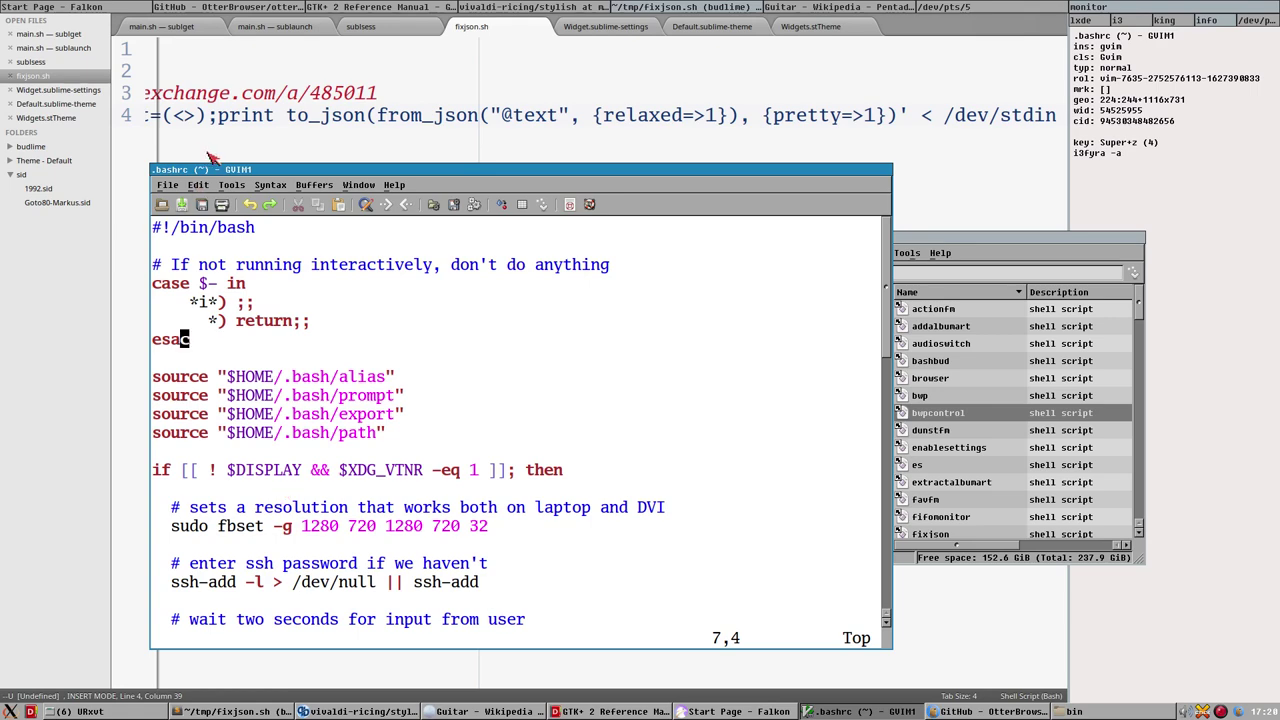
drag(217, 165, 269, 99)
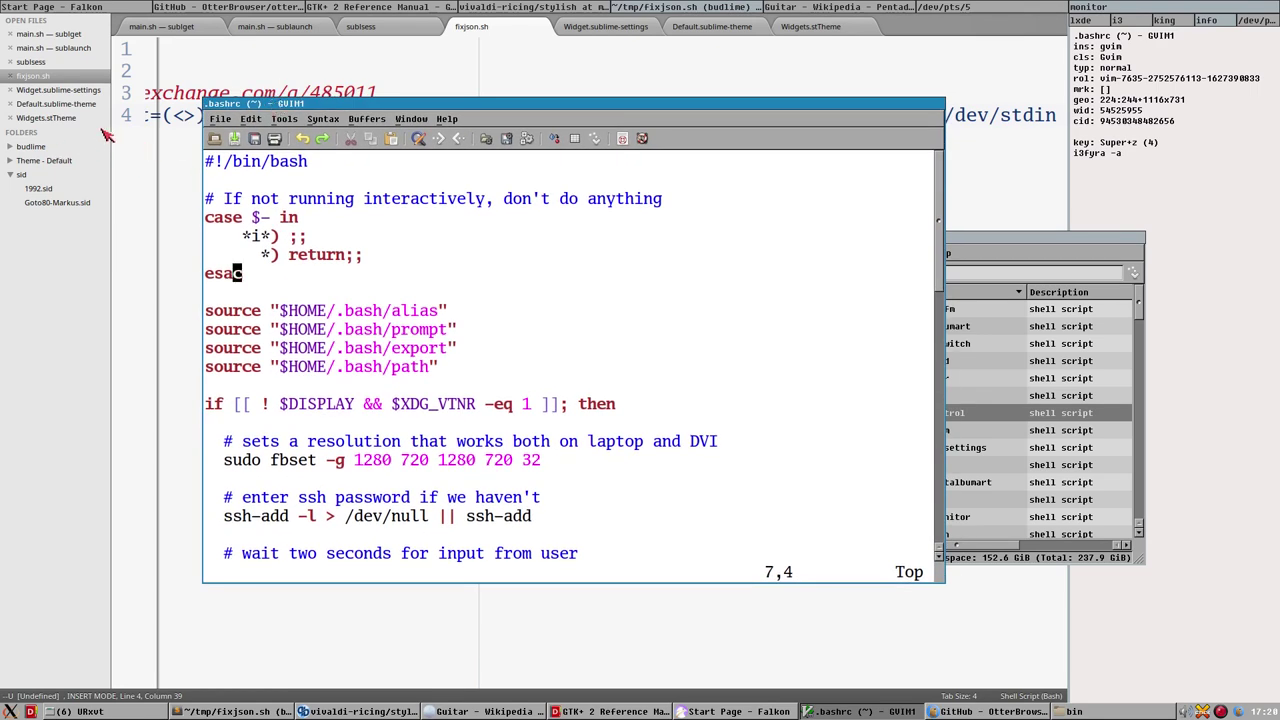
Step: Narrow the .bashrc window from its bottom-right corner and raise it back over the bin window
click(291, 218)
click(262, 184)
drag(951, 586, 890, 590)
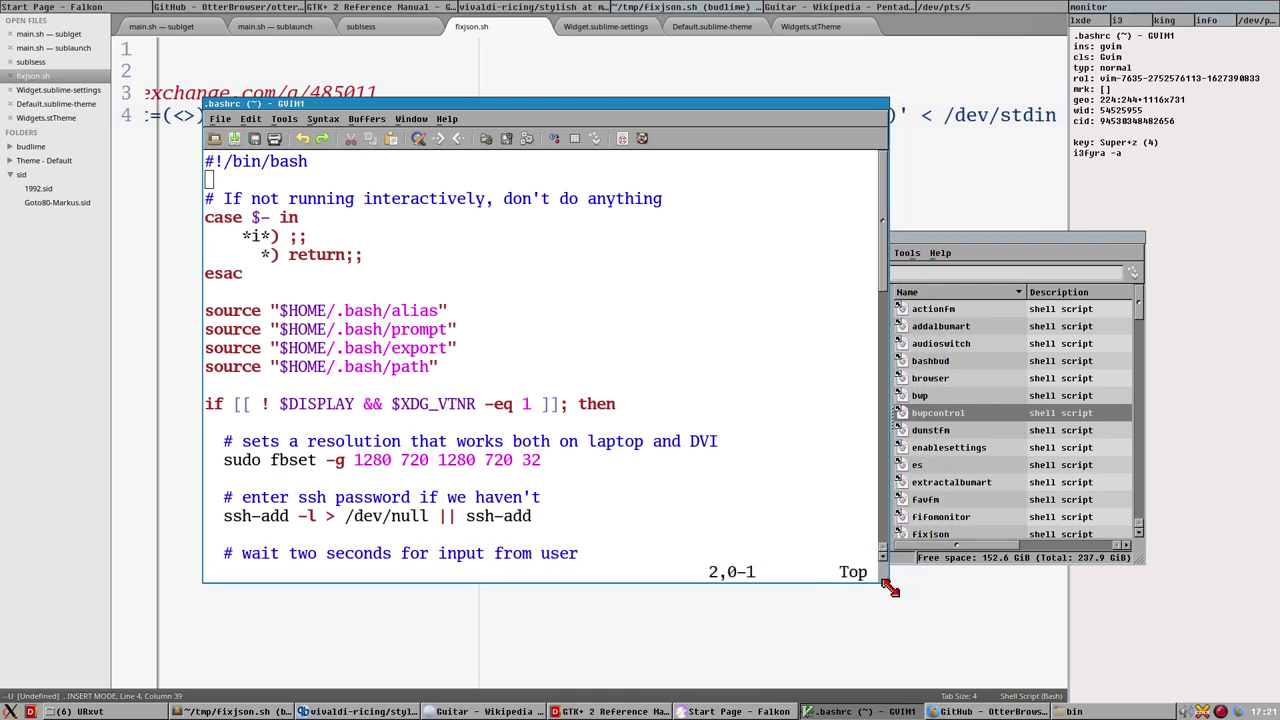
click(970, 556)
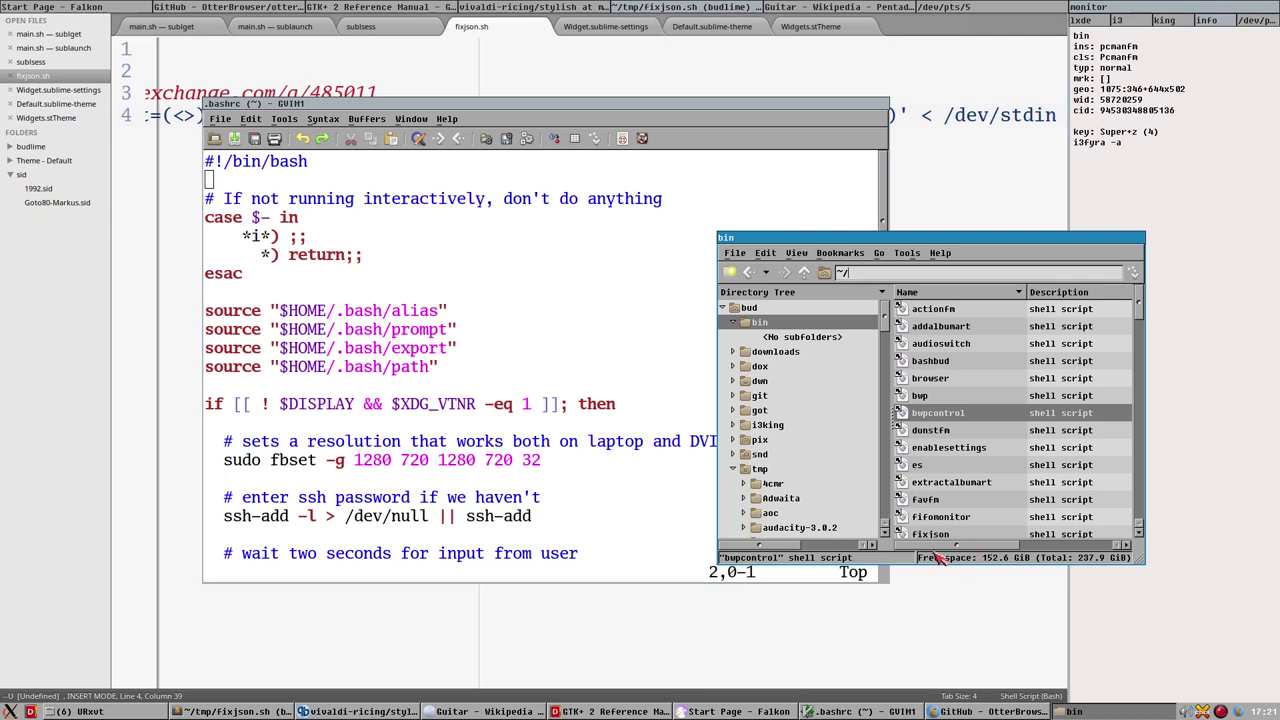
click(850, 180)
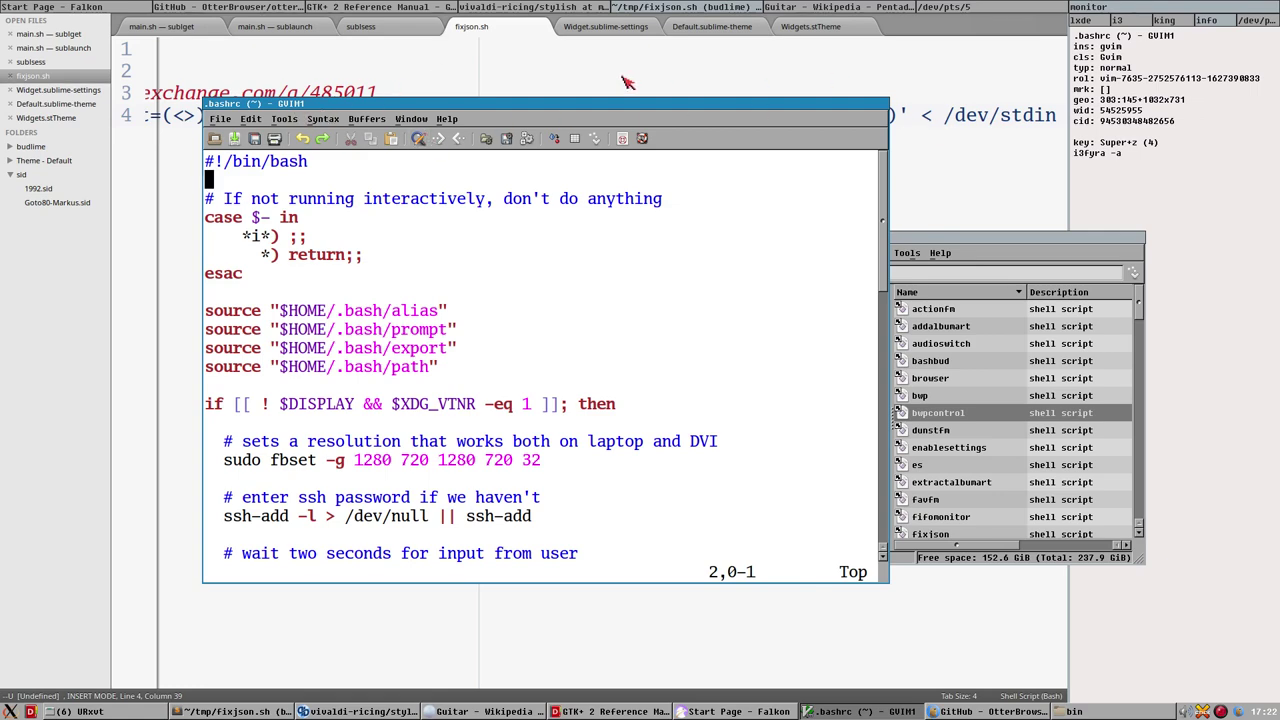
scroll(730, 326, down, 4)
scroll(730, 326, down, 3)
scroll(715, 308, up, 7)
key(super+Print)
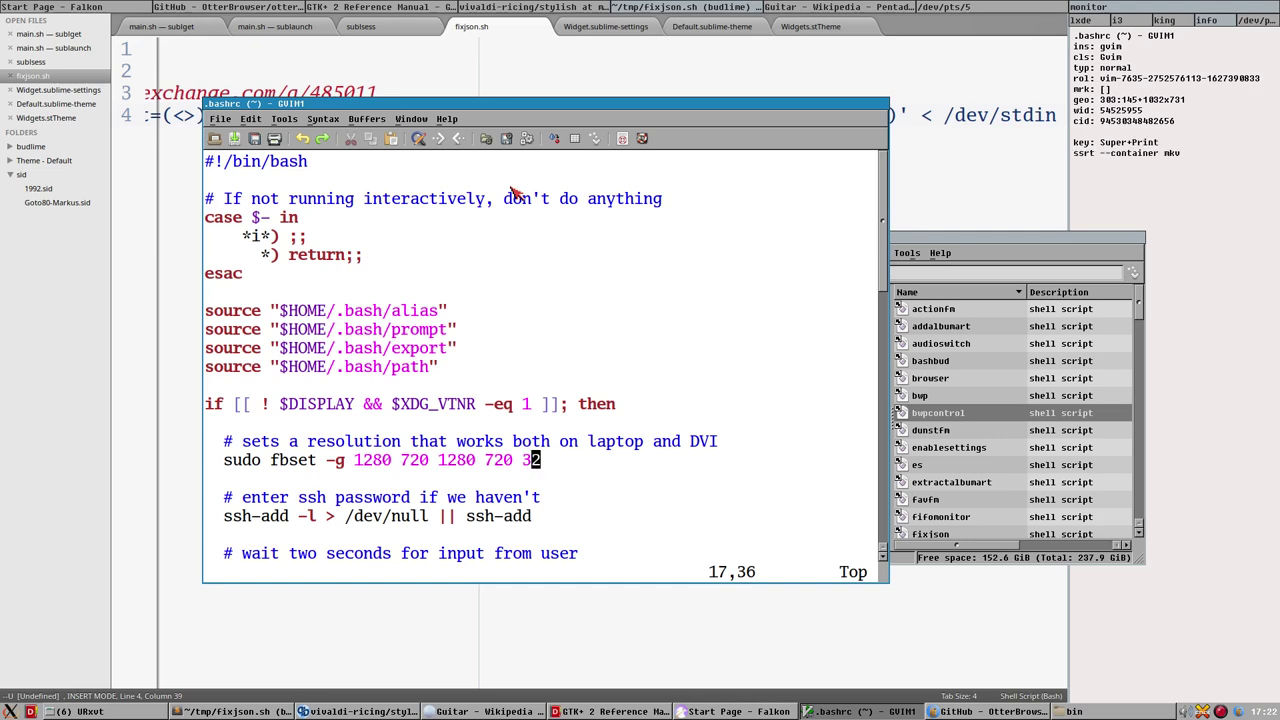